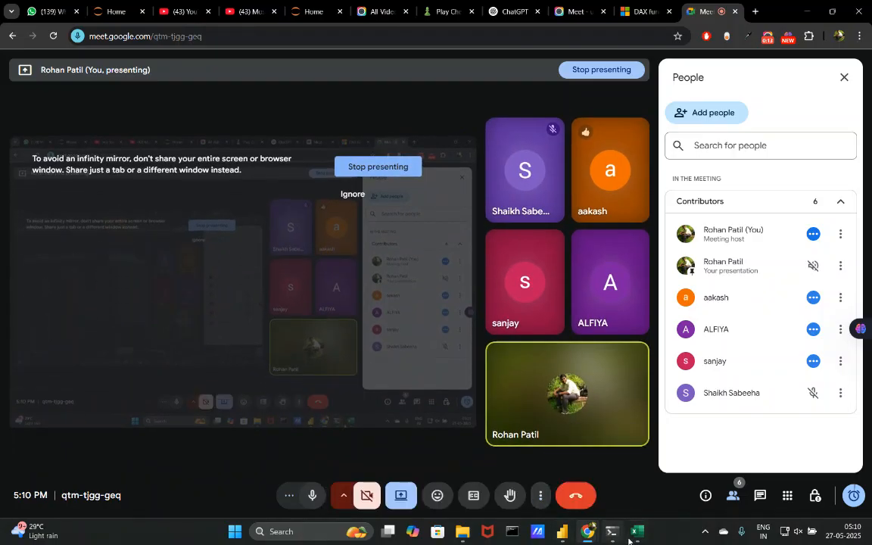
Step: Switch to the Pivot Table workbook in Excel and convert the transaction table on the Data sheet to a normal range
{"action": "mouse_move", "coordinate": [637, 531]}
{"action": "left_click", "coordinate": [660, 478]}
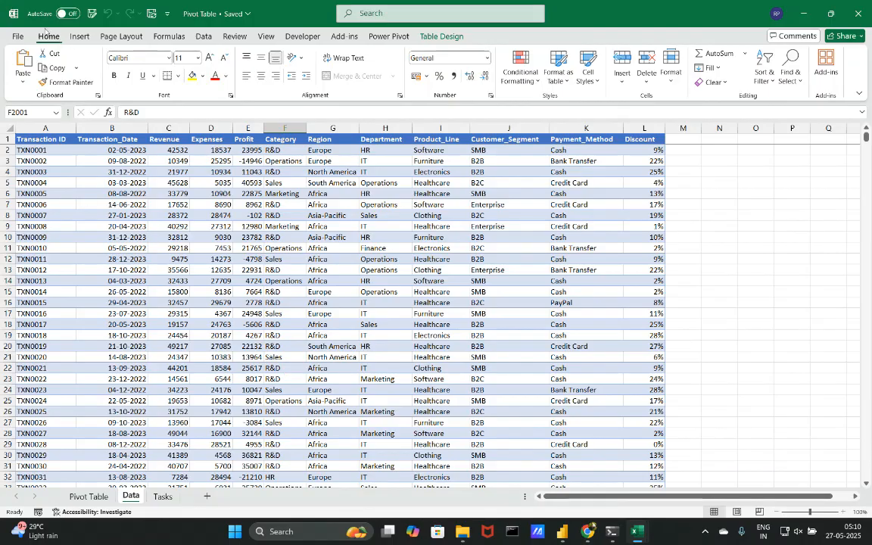
{"action": "left_click", "coordinate": [69, 38]}
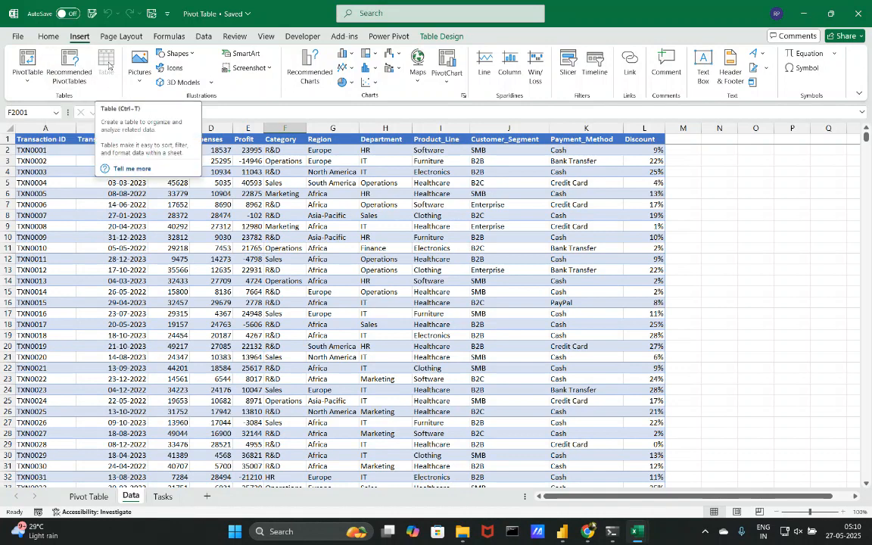
{"action": "left_click", "coordinate": [162, 259]}
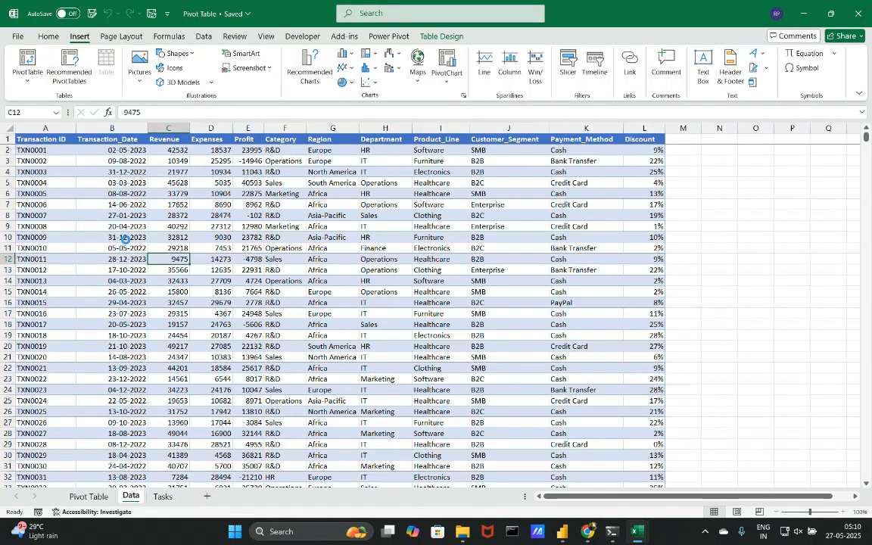
{"action": "key", "text": "ctrl+a"}
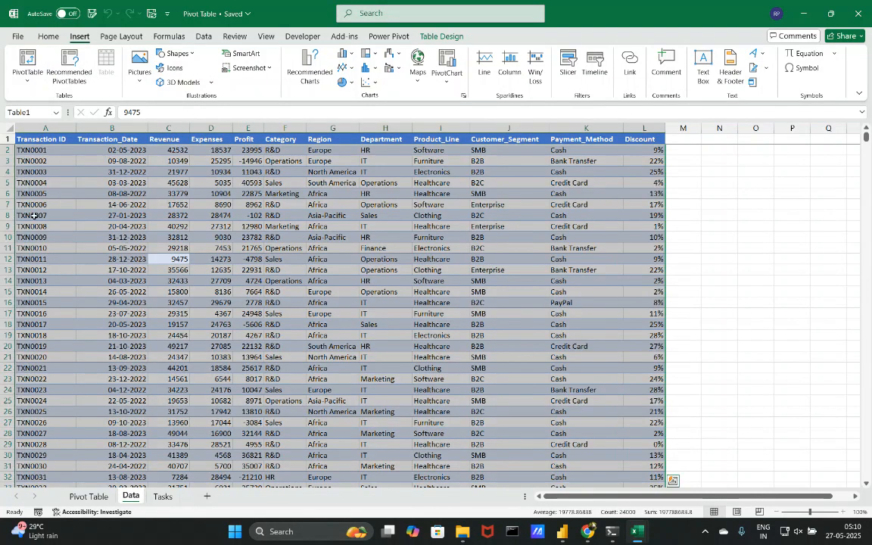
{"action": "key", "text": "ctrl+a"}
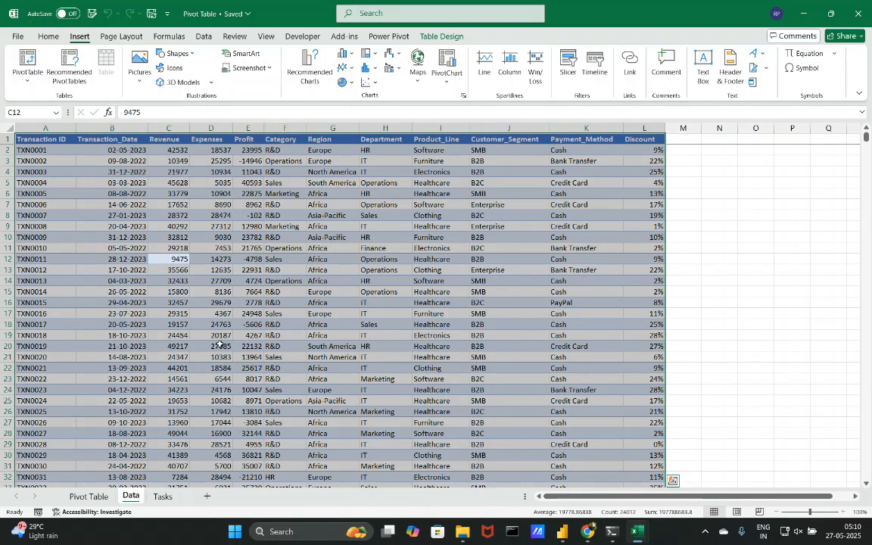
{"action": "left_click", "coordinate": [443, 36]}
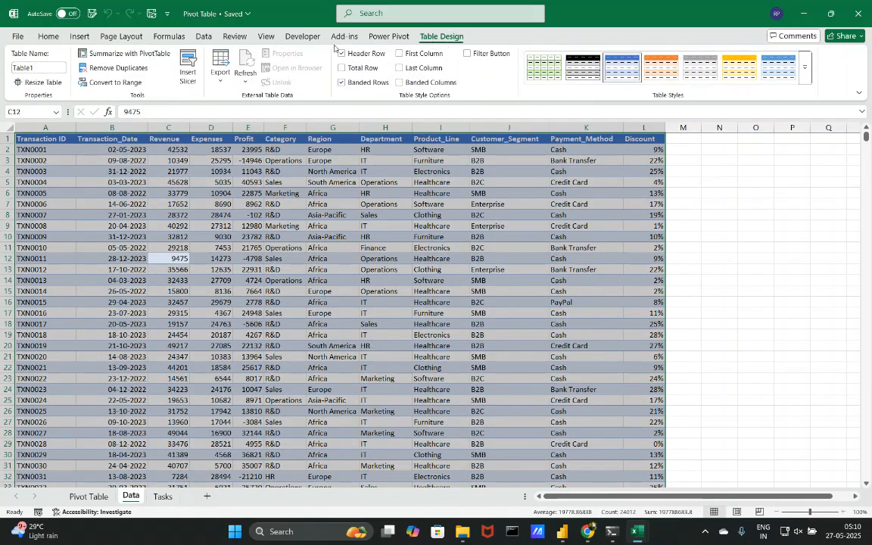
{"action": "left_click", "coordinate": [129, 82]}
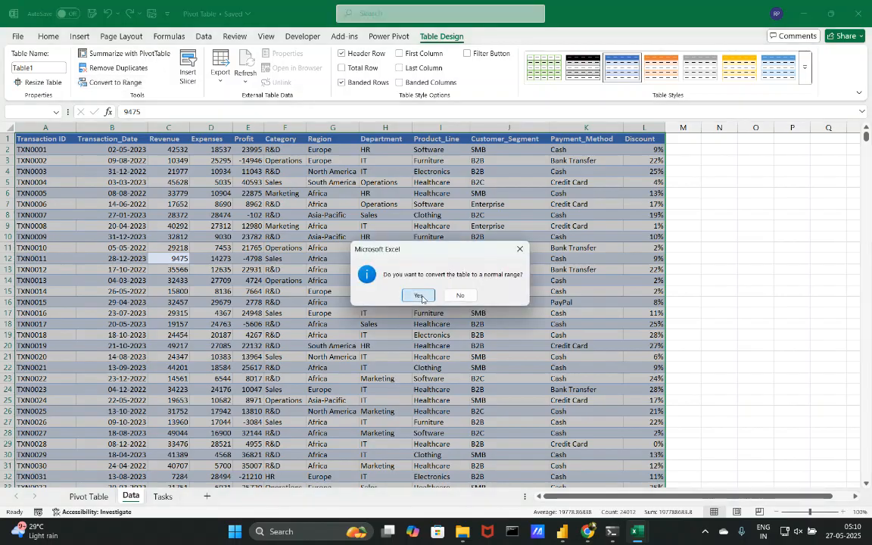
{"action": "left_click", "coordinate": [418, 293]}
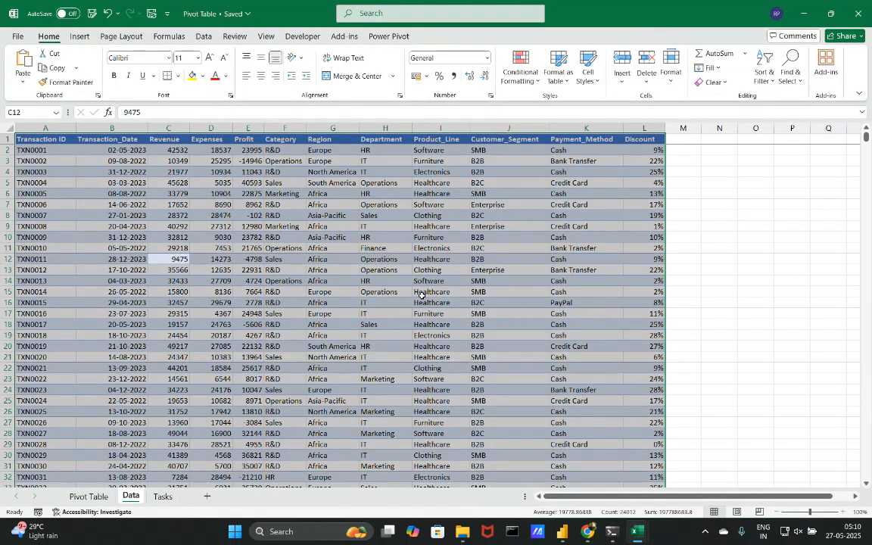
Step: Create a table with headers from the transaction data in $A$1:$L$2001
{"action": "left_click", "coordinate": [85, 38]}
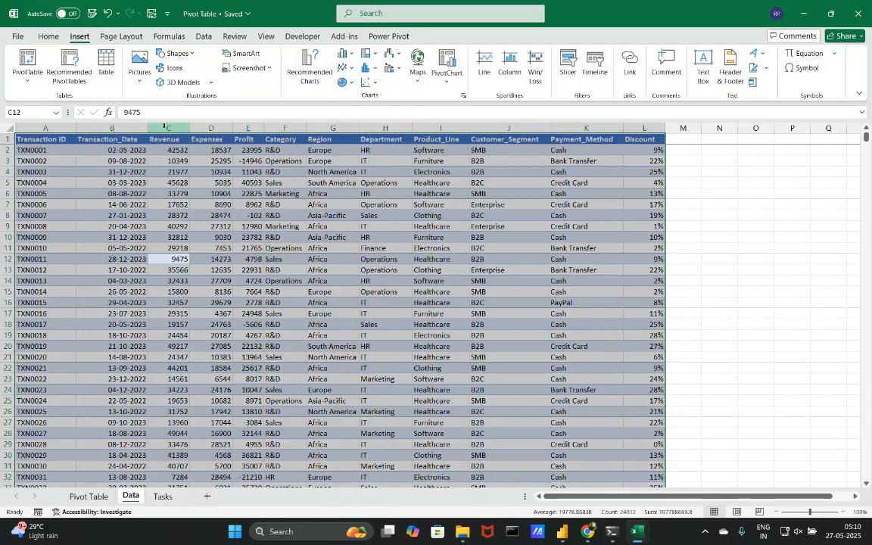
{"action": "left_click", "coordinate": [112, 70]}
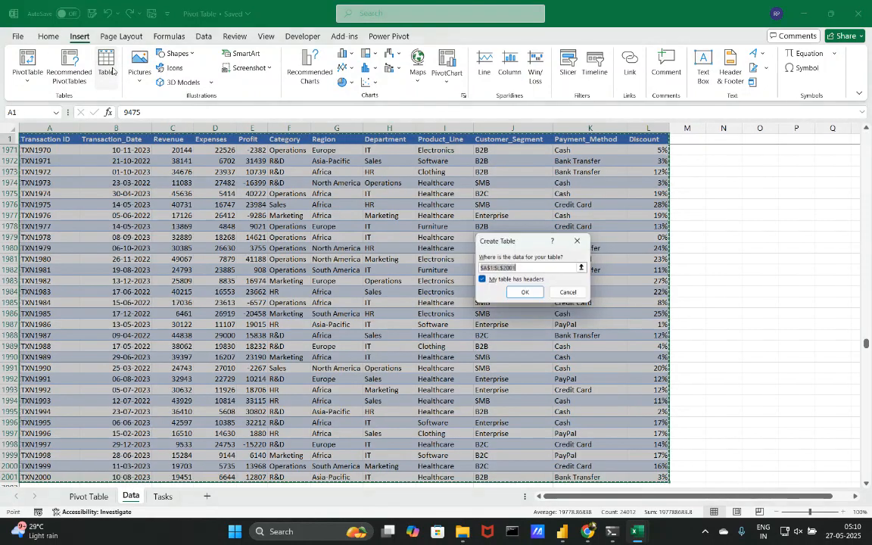
{"action": "left_click", "coordinate": [534, 293]}
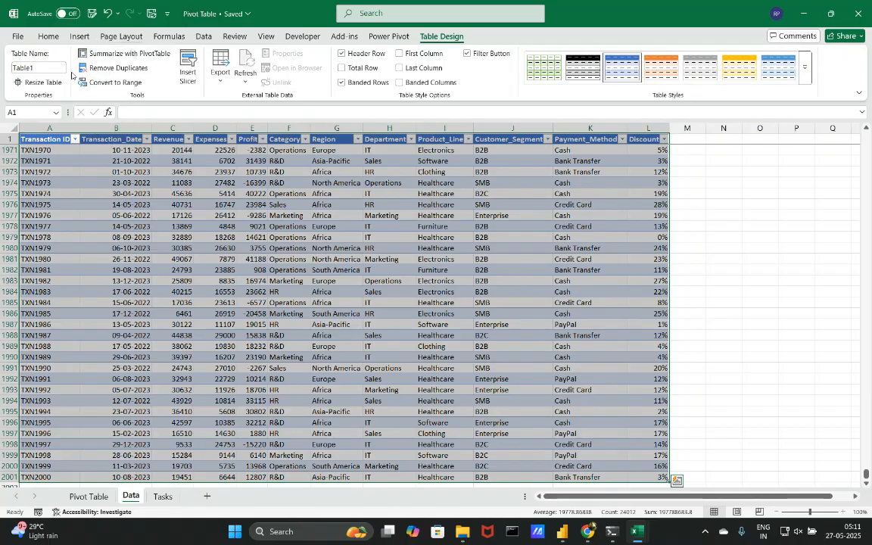
{"action": "left_click", "coordinate": [81, 37]}
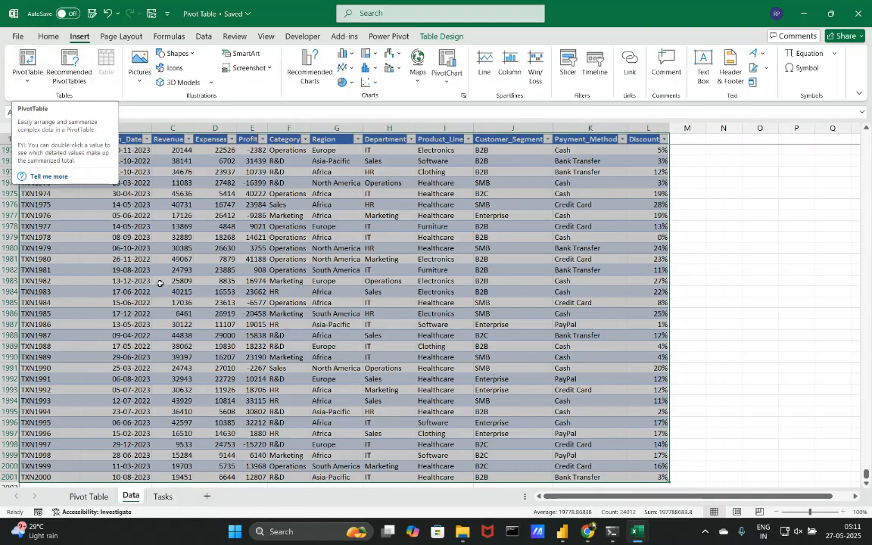
{"action": "left_click", "coordinate": [176, 302]}
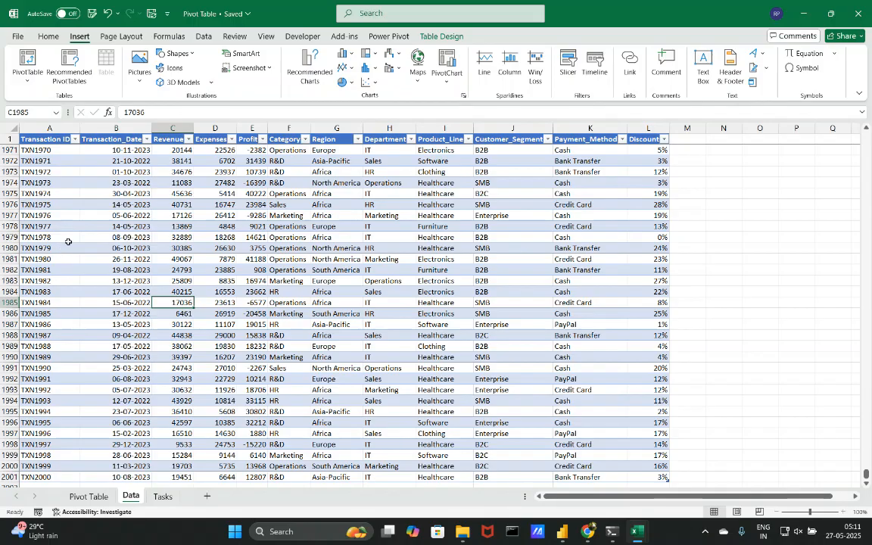
Step: Examine the distinct values offered by the Region column's filter without applying a filter
{"action": "left_click", "coordinate": [866, 470]}
{"action": "left_click_drag", "start_coordinate": [867, 469], "coordinate": [870, 15]}
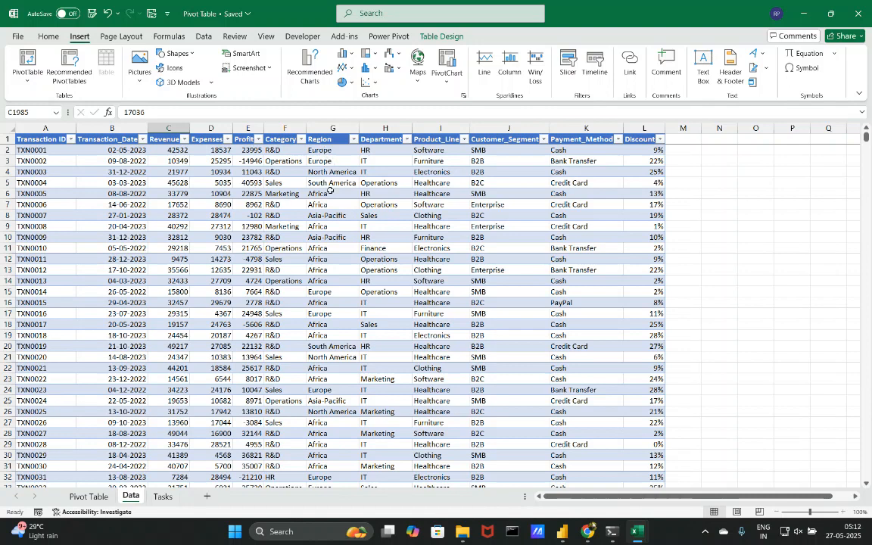
{"action": "left_click", "coordinate": [353, 139]}
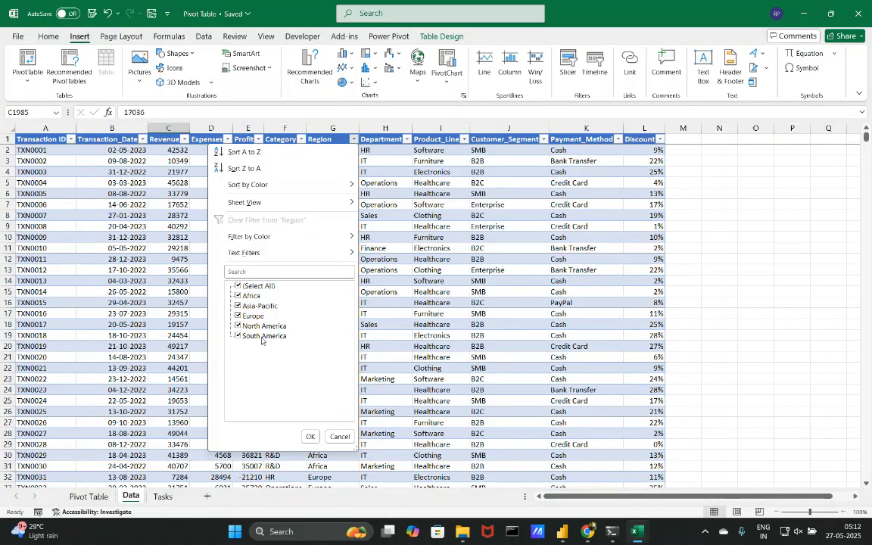
{"action": "left_click", "coordinate": [413, 268]}
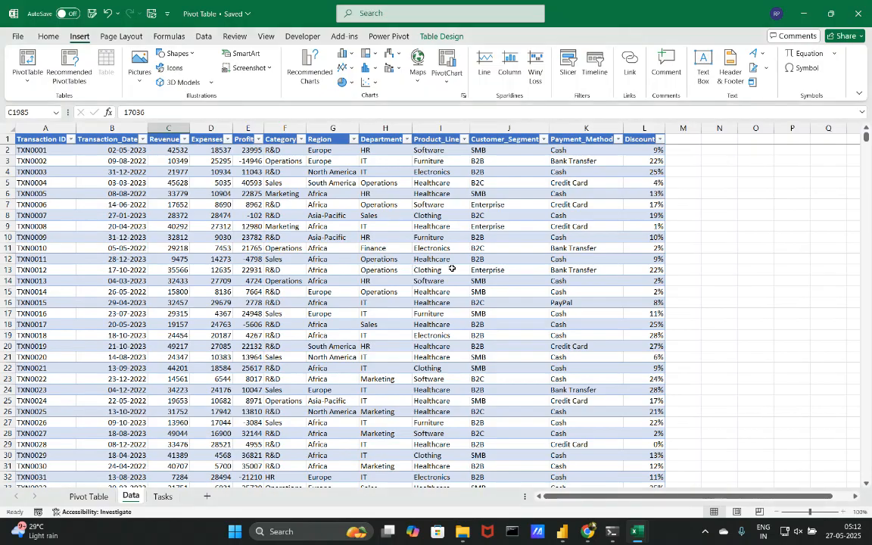
Step: Enter =UNIQUE(Table1[Region]) in cell N5 to list each region once beside the table
{"action": "left_click", "coordinate": [732, 183]}
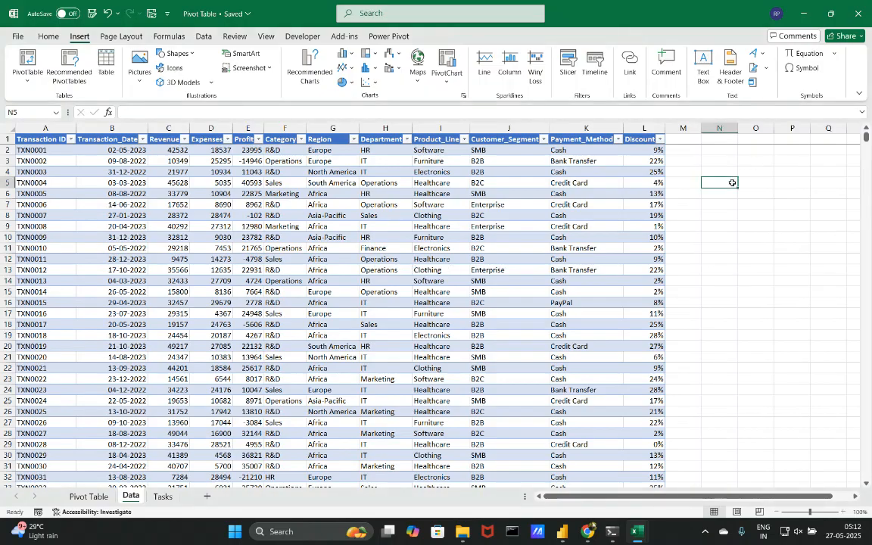
{"action": "type", "text": "=di"}
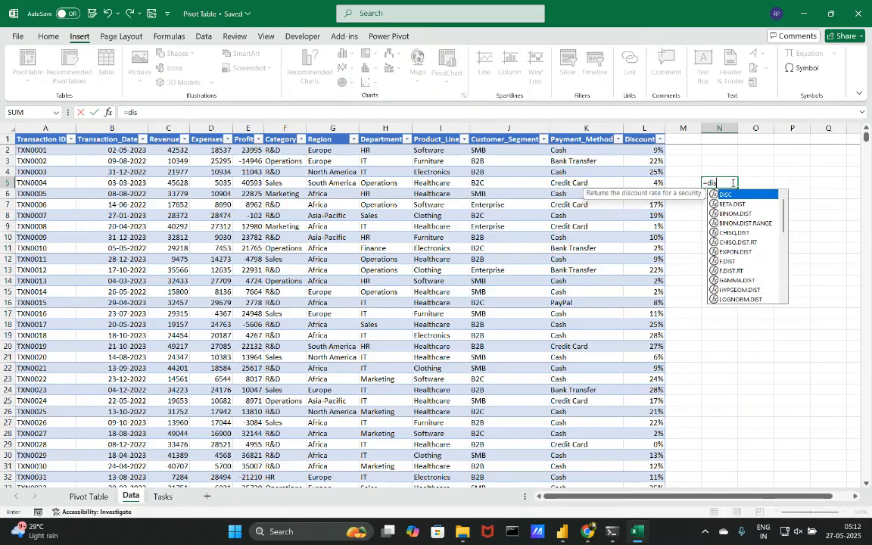
{"action": "key", "text": "BackSpace"}
{"action": "key", "text": "BackSpace"}
{"action": "type", "text": "uniq"}
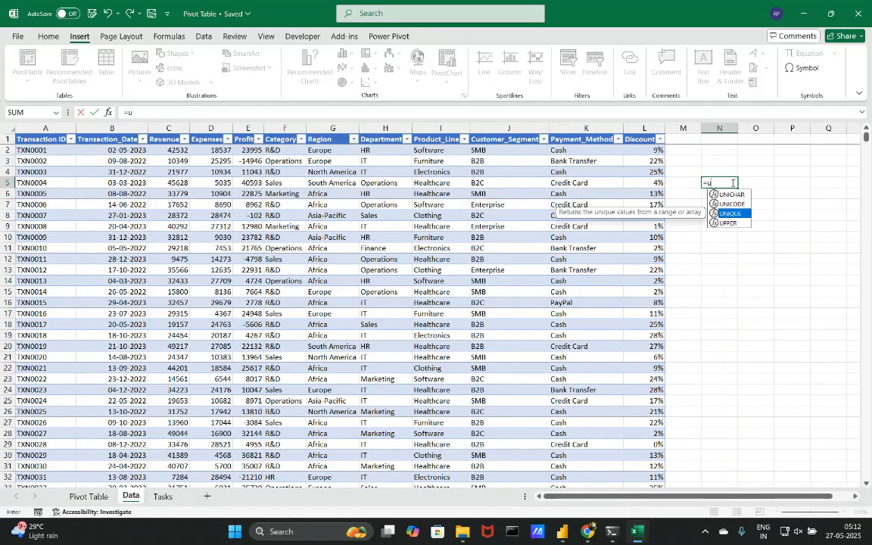
{"action": "key", "text": "Tab"}
{"action": "left_click", "coordinate": [318, 151]}
{"action": "key", "text": "ctrl+shift+Down"}
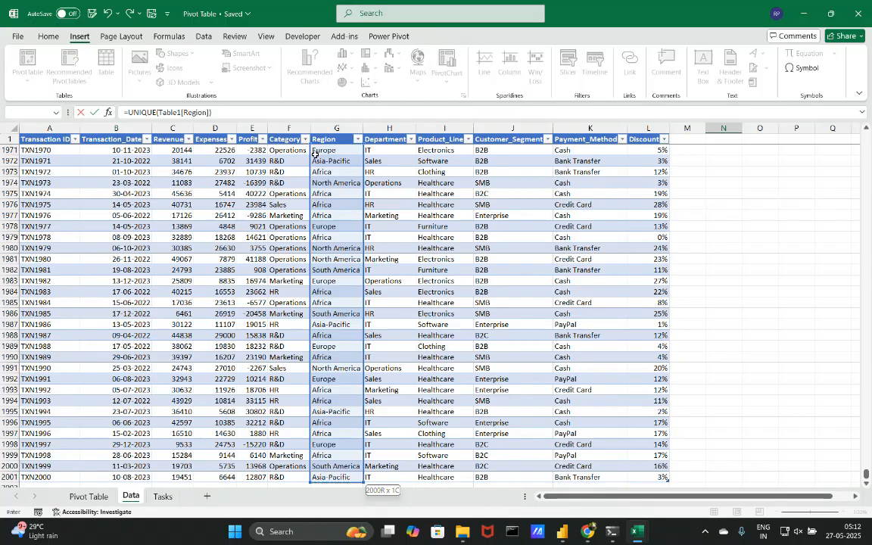
{"action": "key", "text": "Return"}
Step: Autofit column N to the region names and enter the heading Region in cell N4
{"action": "scroll", "coordinate": [337, 241], "scroll_direction": "up", "scroll_amount": 2}
{"action": "scroll", "coordinate": [530, 250], "scroll_direction": "right", "scroll_amount": 3}
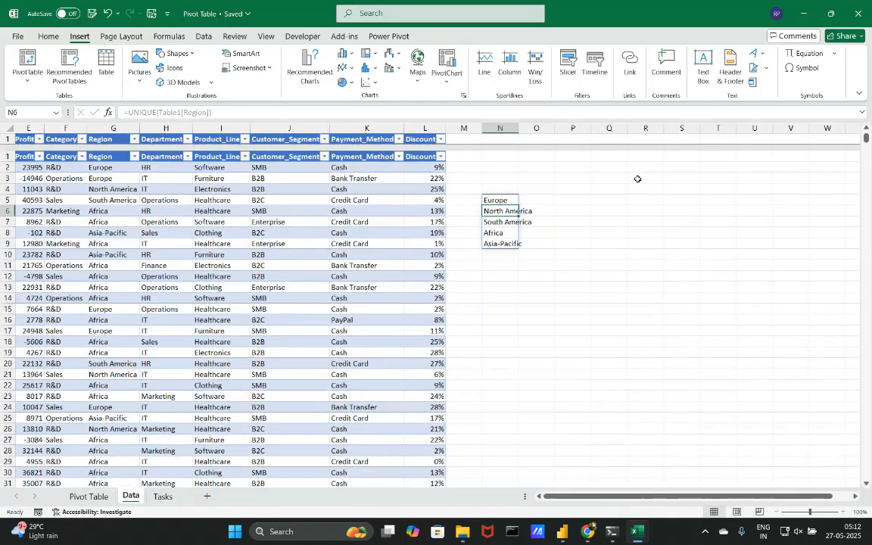
{"action": "left_click", "coordinate": [569, 258]}
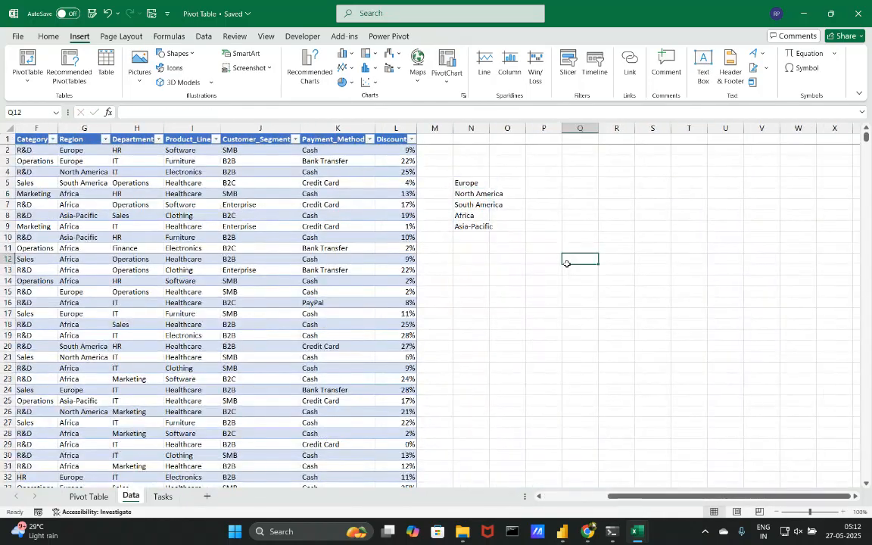
{"action": "double_click", "coordinate": [489, 128]}
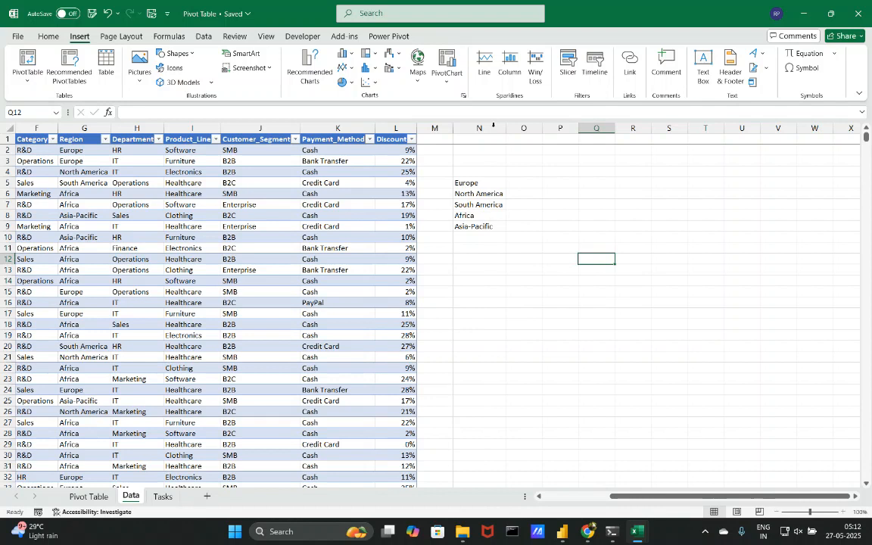
{"action": "left_click", "coordinate": [467, 174]}
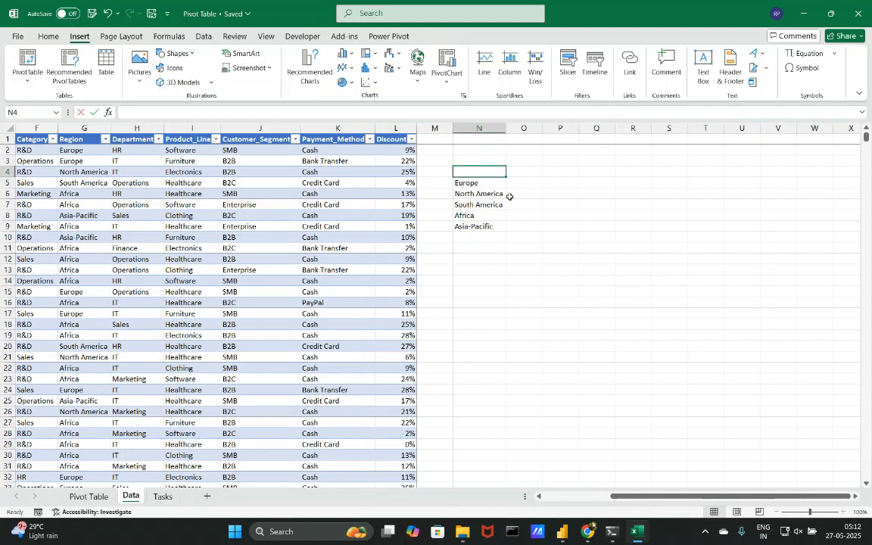
{"action": "type", "text": "Regio"}
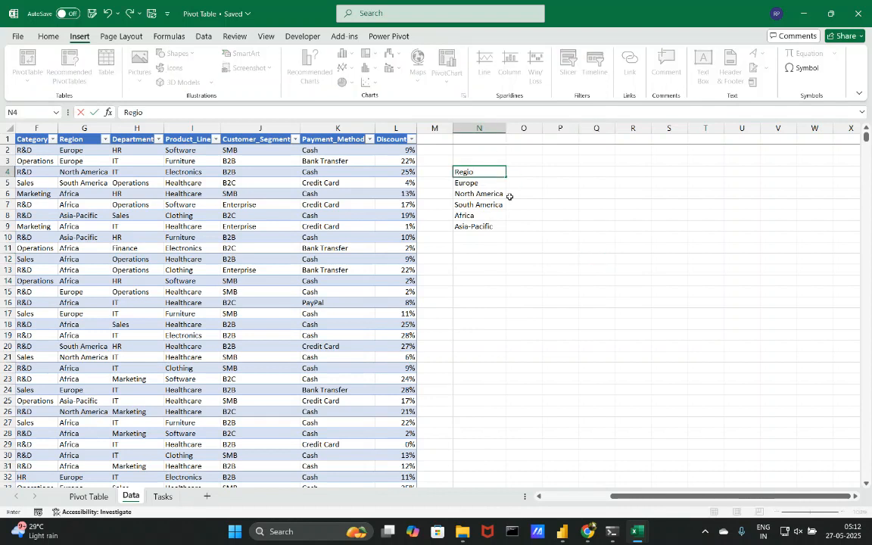
{"action": "type", "text": "n"}
{"action": "key", "text": "Return"}
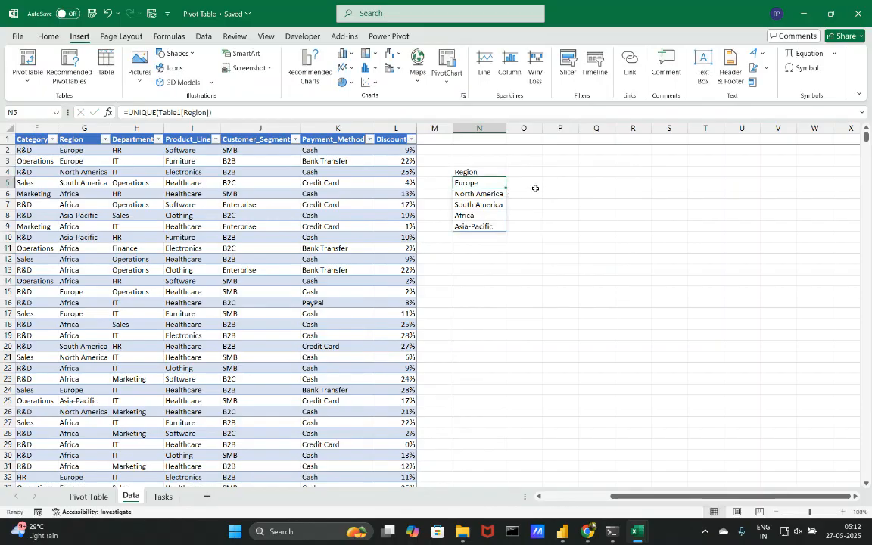
Step: Enter =SUMIF(Table1[Region],N5,Table1[Revenue]) in cell O5 to total Europe's revenue
{"action": "left_click", "coordinate": [530, 187]}
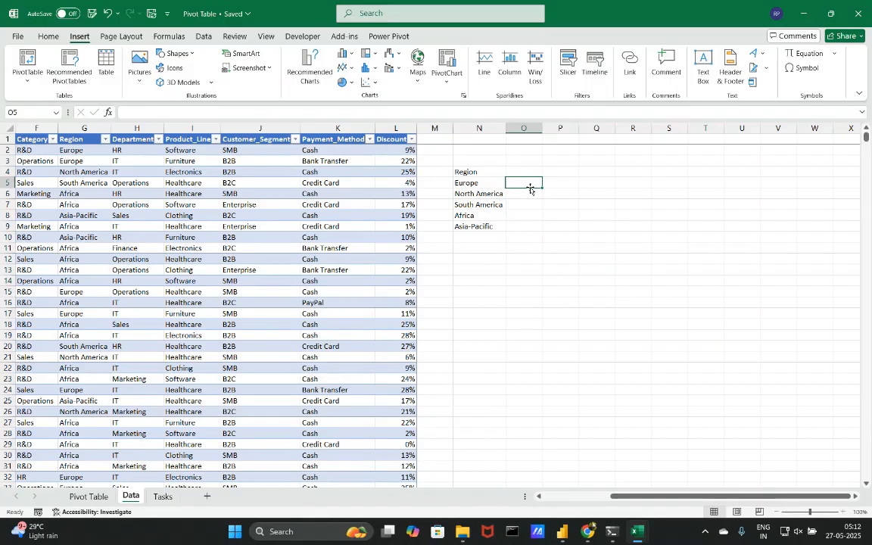
{"action": "double_click", "coordinate": [530, 187]}
{"action": "type", "text": "=sumi"}
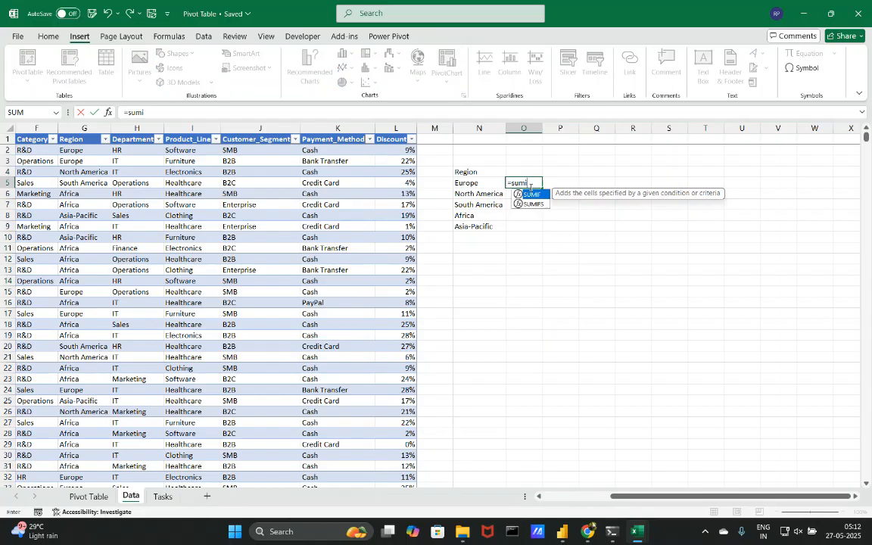
{"action": "key", "text": "Tab"}
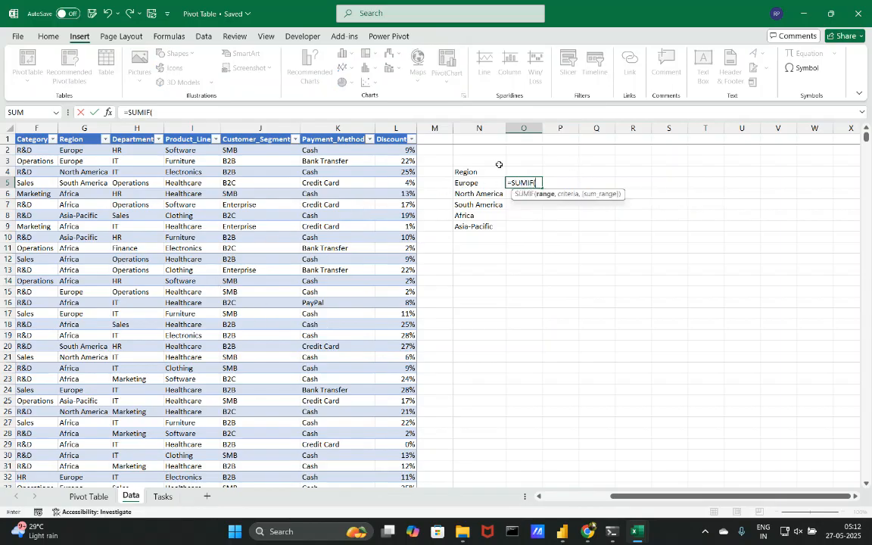
{"action": "scroll", "coordinate": [278, 237], "scroll_direction": "left", "scroll_amount": 5}
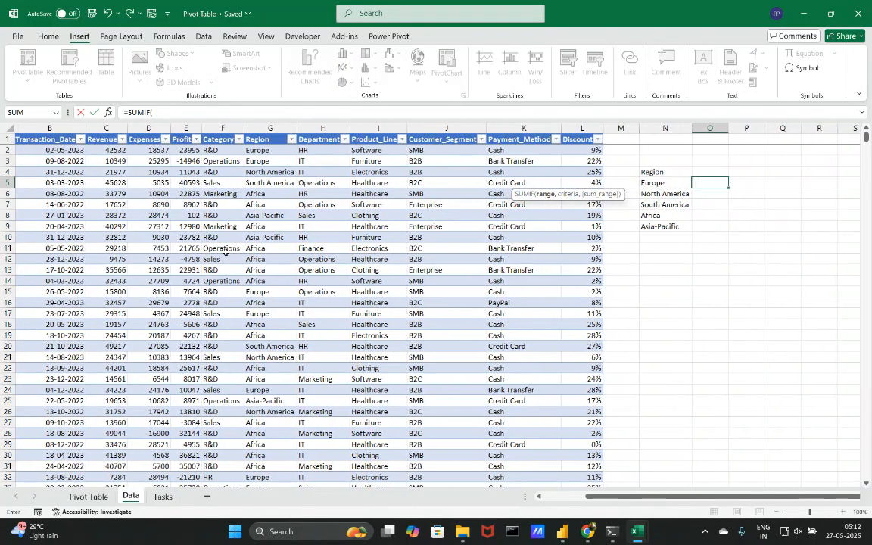
{"action": "left_click", "coordinate": [256, 151]}
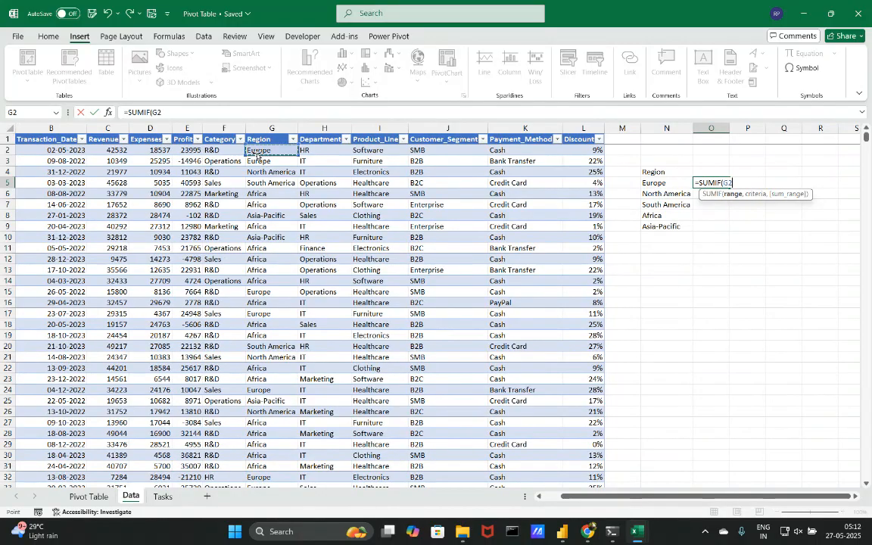
{"action": "key", "text": "ctrl+shift+Down"}
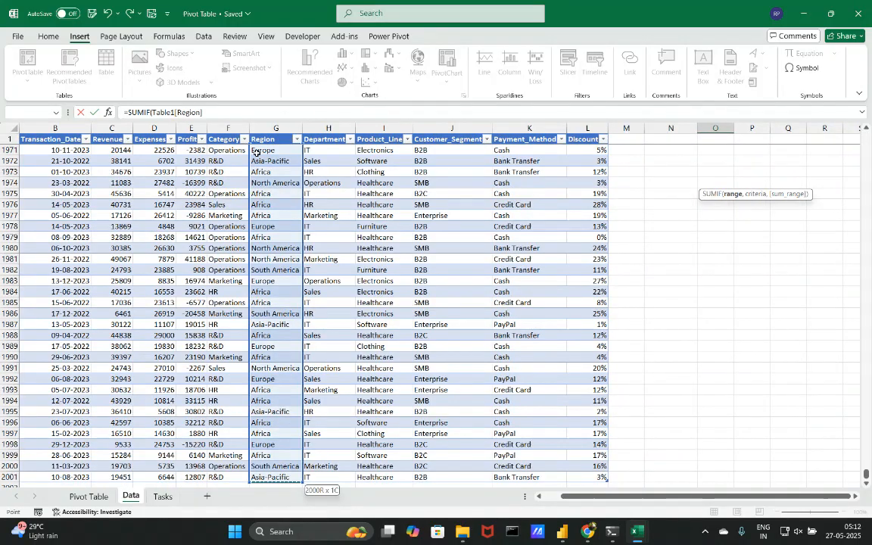
{"action": "type", "text": ","}
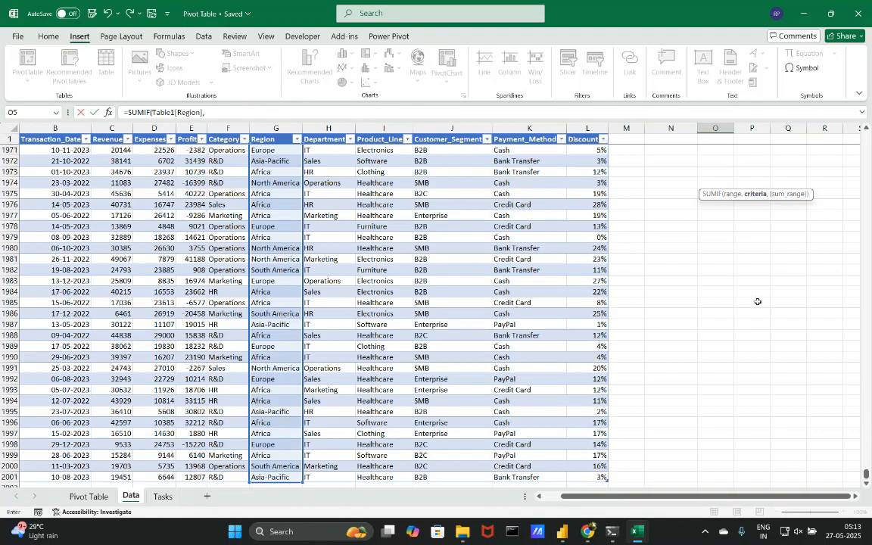
{"action": "key", "text": "Left"}
{"action": "scroll", "coordinate": [757, 302], "scroll_direction": "up", "scroll_amount": 1}
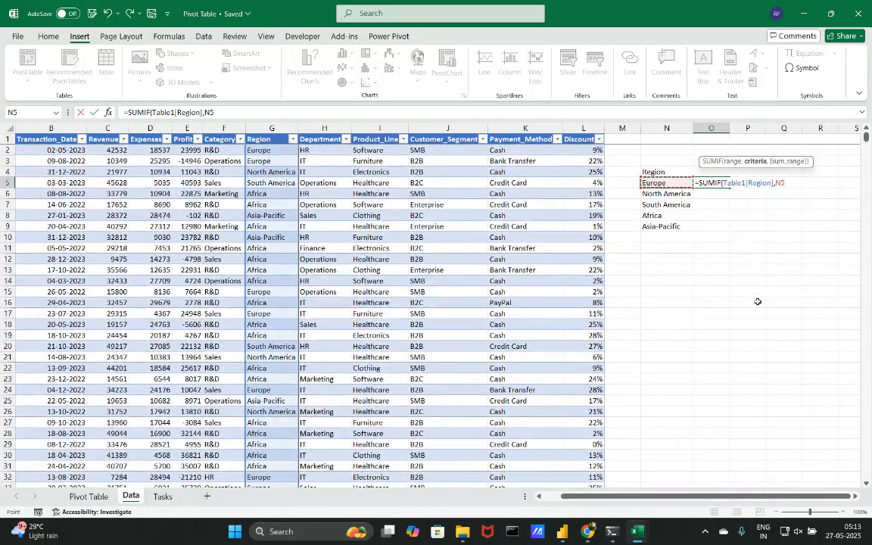
{"action": "type", "text": ","}
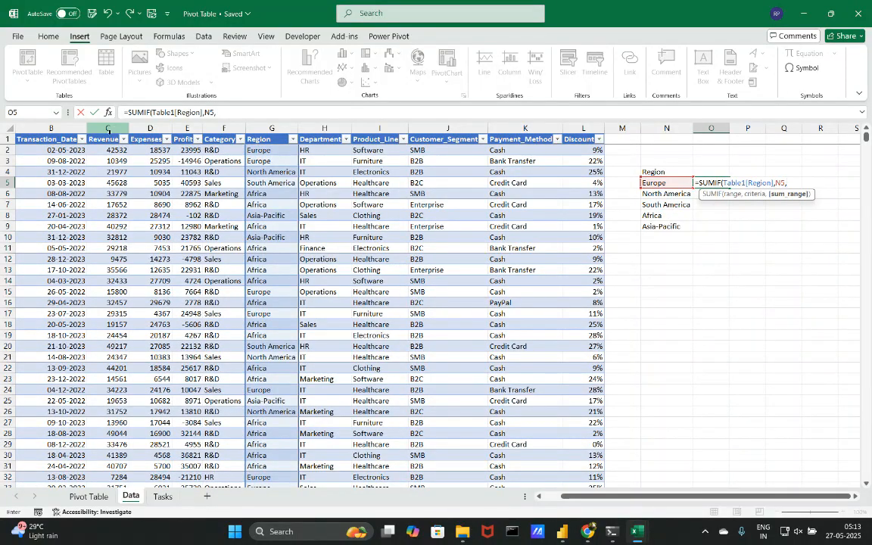
{"action": "left_click", "coordinate": [107, 149]}
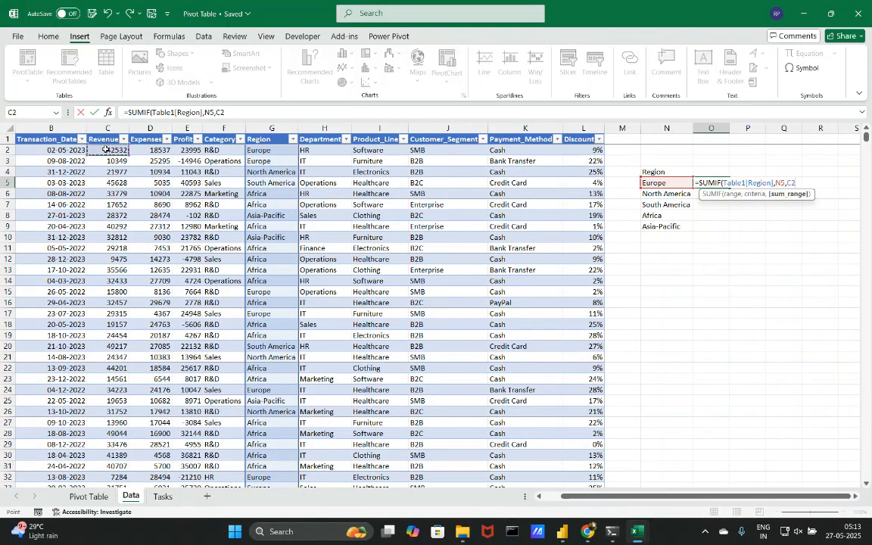
{"action": "key", "text": "ctrl+shift+Down"}
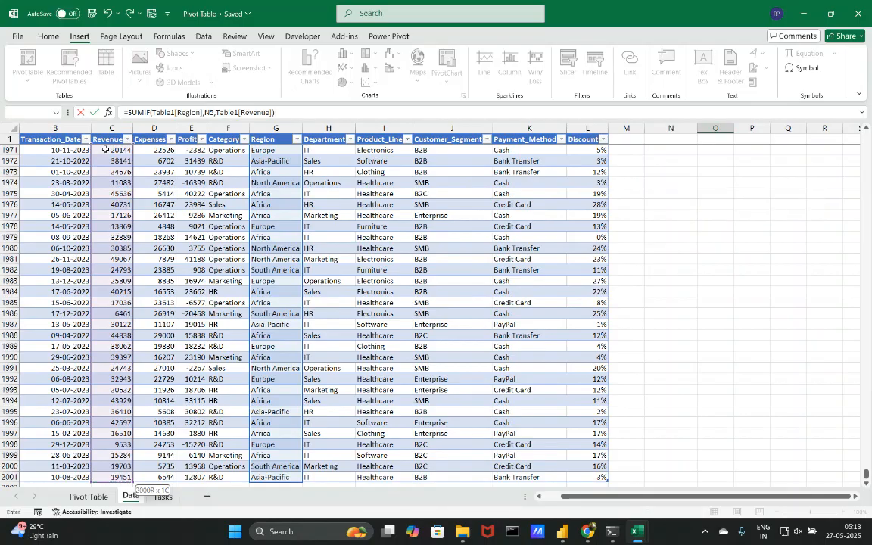
{"action": "key", "text": "Return"}
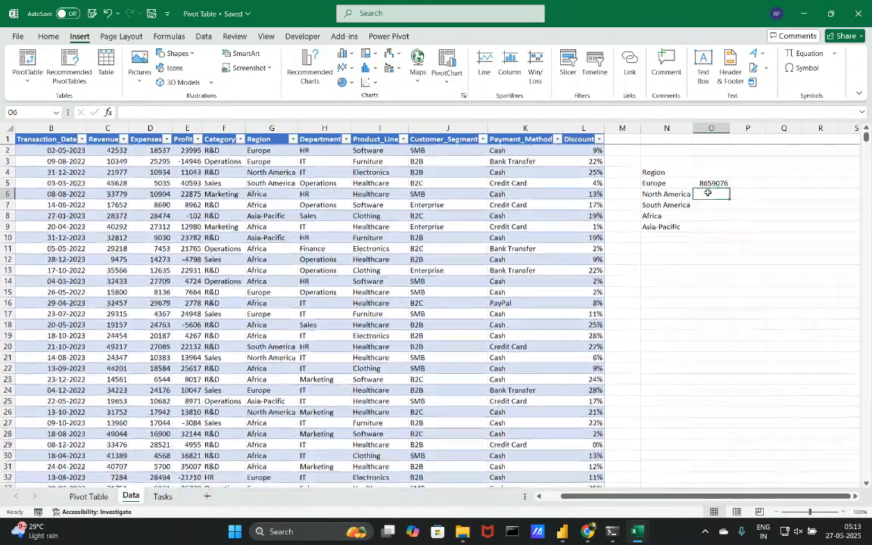
Step: Fill the SUMIF formula from O5 down to O9 for the remaining regions and check the copied formulas
{"action": "left_click", "coordinate": [707, 182]}
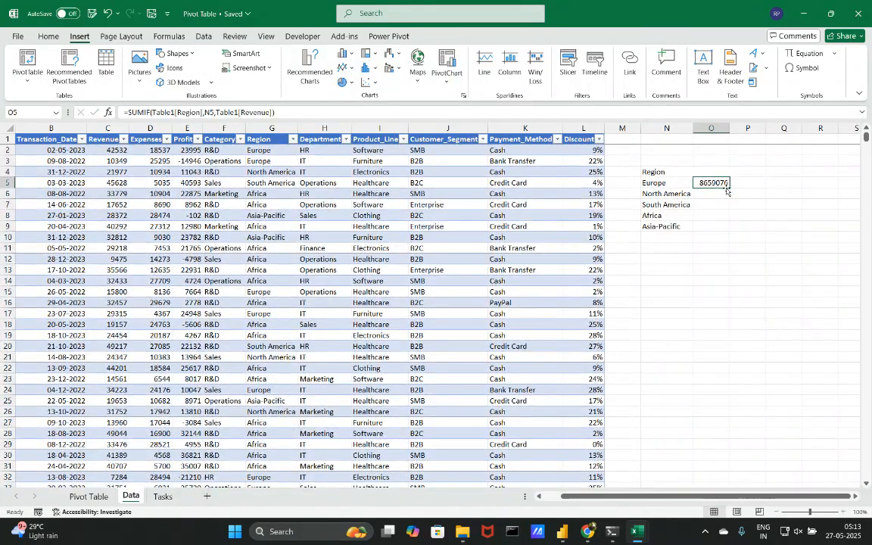
{"action": "left_click_drag", "start_coordinate": [730, 188], "coordinate": [725, 230]}
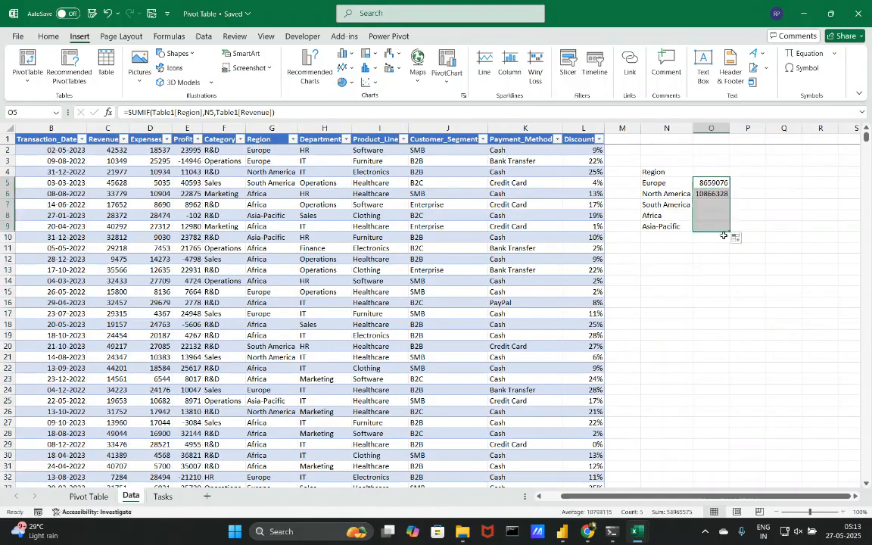
{"action": "left_click", "coordinate": [763, 204]}
{"action": "left_click", "coordinate": [715, 193]}
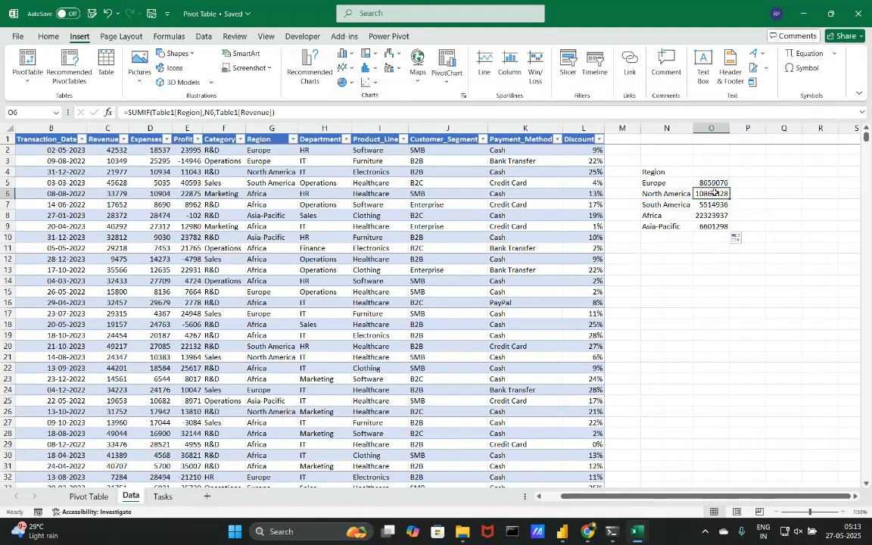
{"action": "left_click", "coordinate": [668, 269]}
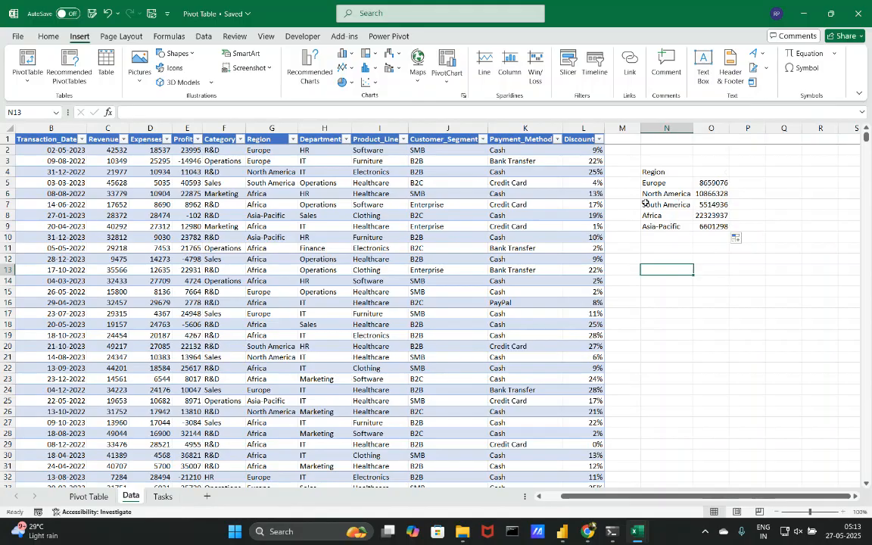
{"action": "scroll", "coordinate": [645, 201], "scroll_direction": "up", "scroll_amount": 4}
{"action": "scroll", "coordinate": [646, 202], "scroll_direction": "right", "scroll_amount": 1}
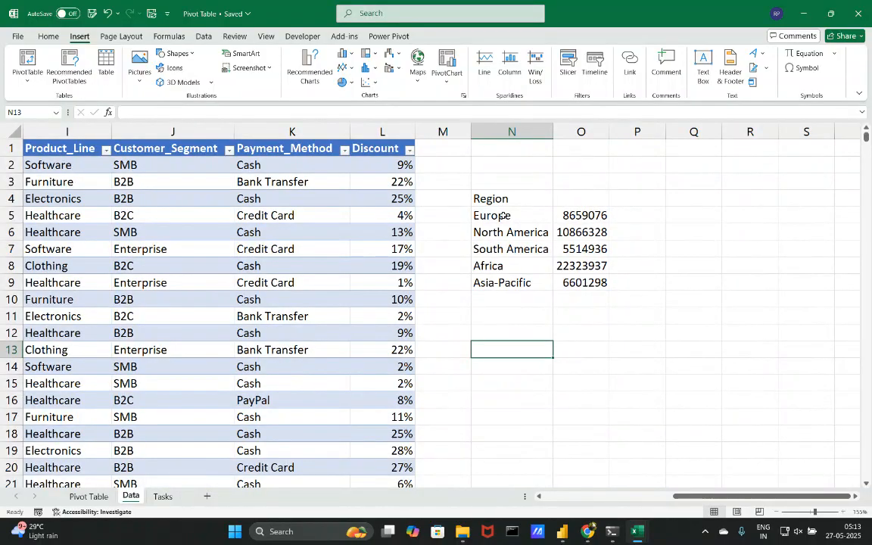
{"action": "left_click", "coordinate": [580, 215]}
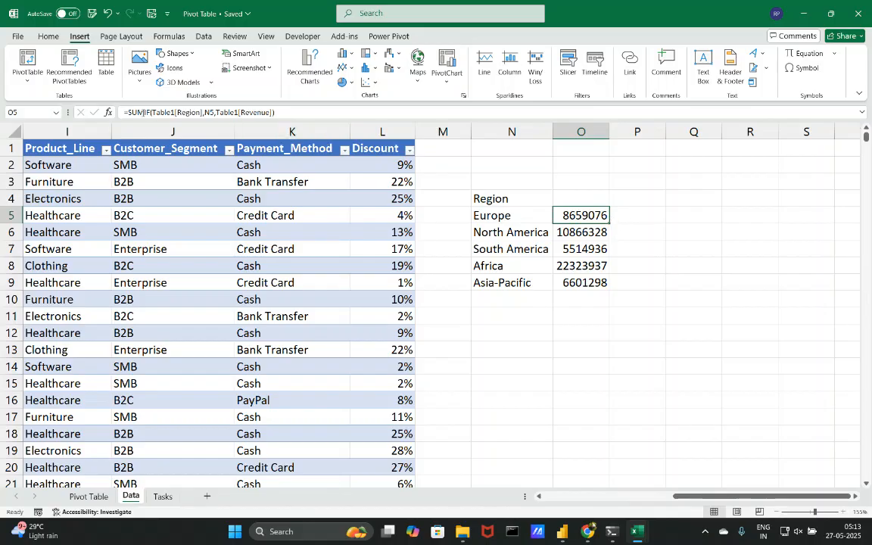
Step: Enter =AVERAGEIF(Table1[Region],N5,Table1[Revenue]) in cell P5 to average Europe's revenue
{"action": "left_click", "coordinate": [623, 216]}
{"action": "type", "text": "="}
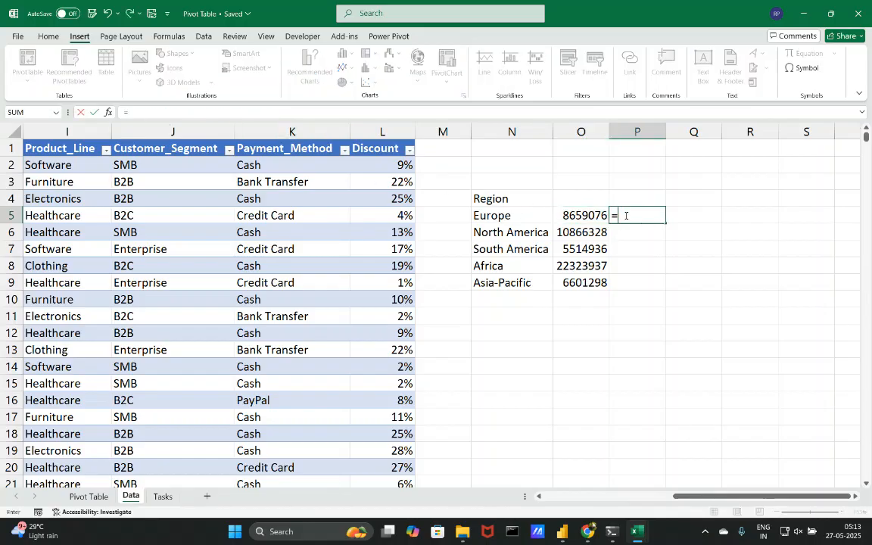
{"action": "type", "text": "avera"}
{"action": "key", "text": "Down"}
{"action": "key", "text": "Down"}
{"action": "key", "text": "Tab"}
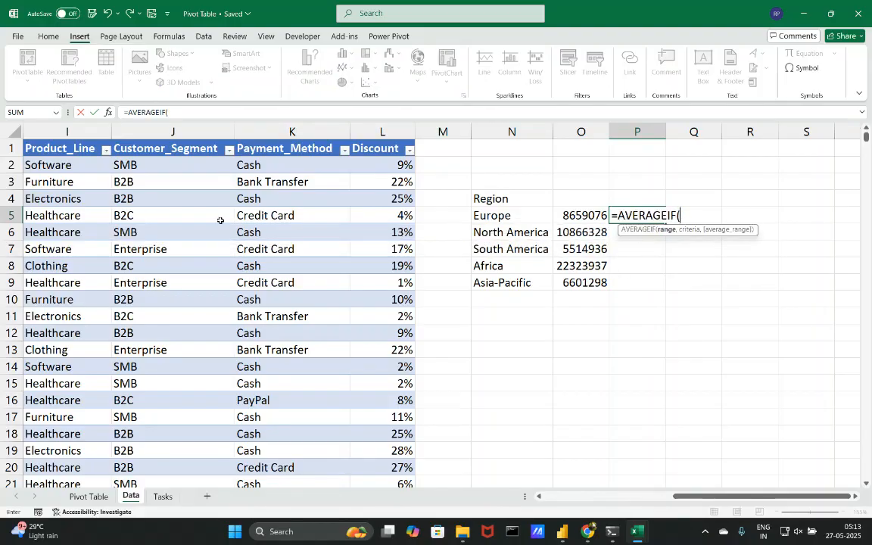
{"action": "scroll", "coordinate": [220, 219], "scroll_direction": "left", "scroll_amount": 5}
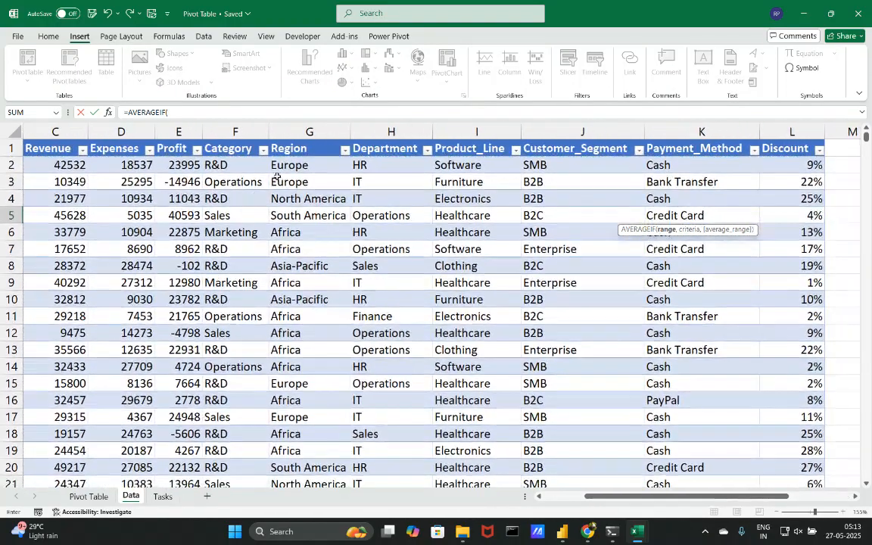
{"action": "left_click", "coordinate": [291, 166]}
{"action": "key", "text": "ctrl+shift+Down"}
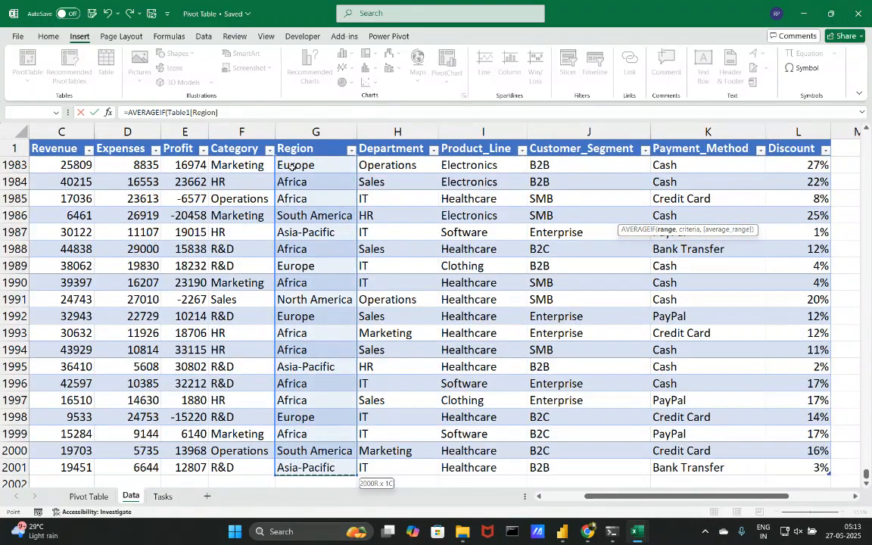
{"action": "type", "text": ","}
{"action": "key", "text": "Left"}
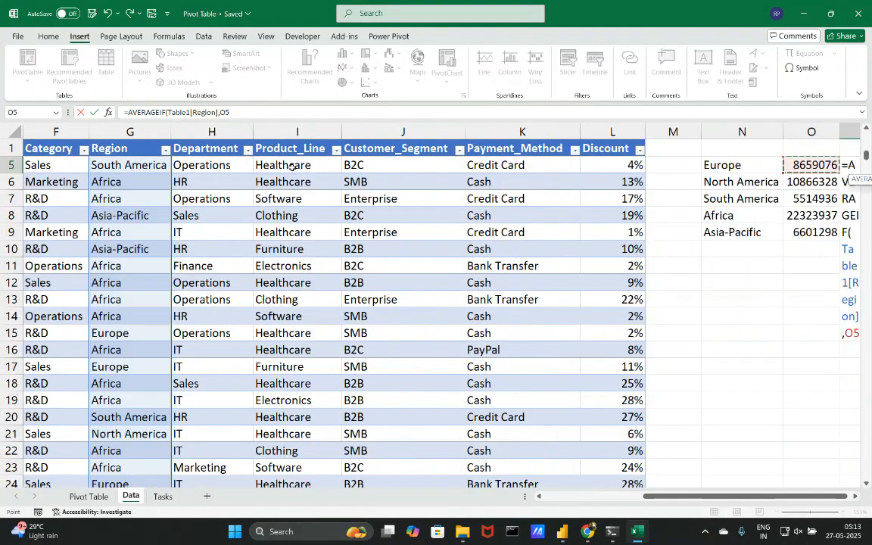
{"action": "key", "text": "Left"}
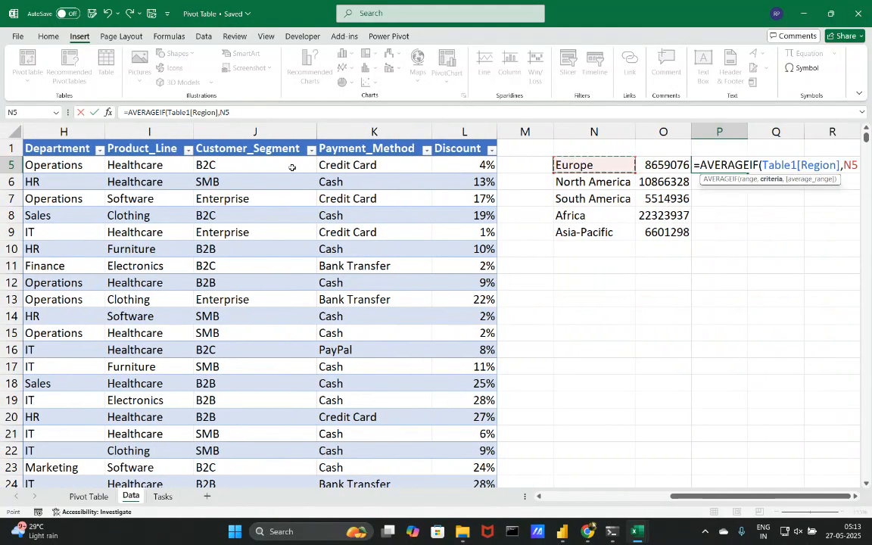
{"action": "scroll", "coordinate": [295, 167], "scroll_direction": "up", "scroll_amount": 1}
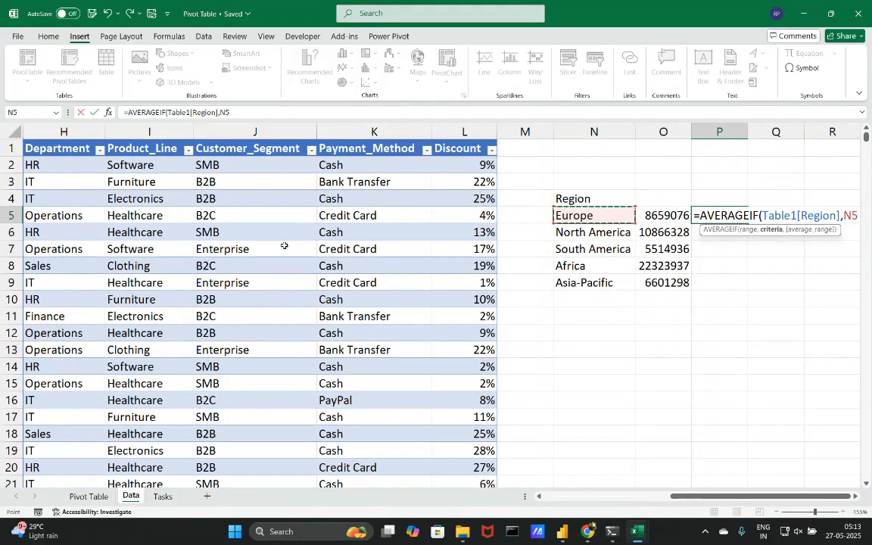
{"action": "type", "text": ","}
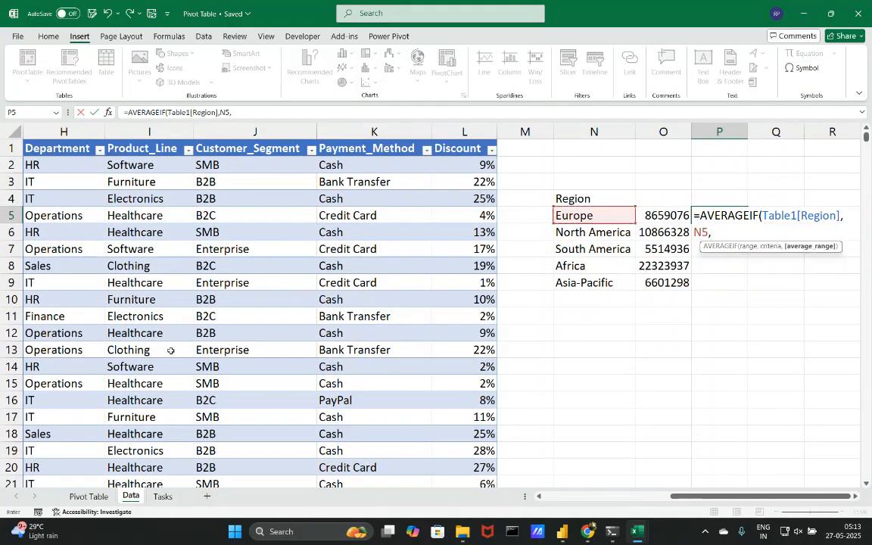
{"action": "scroll", "coordinate": [66, 319], "scroll_direction": "left", "scroll_amount": 5}
{"action": "left_click", "coordinate": [69, 164]}
{"action": "key", "text": "ctrl+shift+Down"}
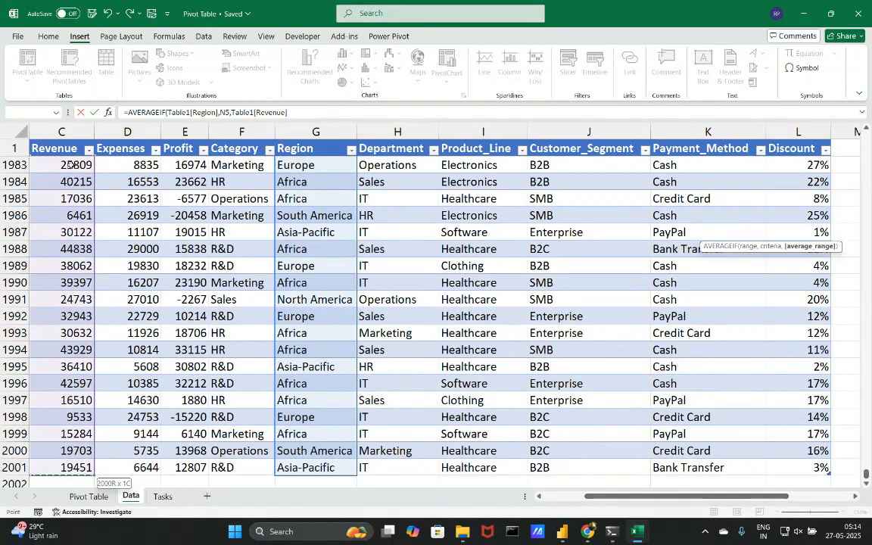
{"action": "key", "text": "Return"}
Step: Fill the AVERAGEIF formula from P5 down to P9 for the remaining regions
{"action": "scroll", "coordinate": [559, 221], "scroll_direction": "up", "scroll_amount": 2}
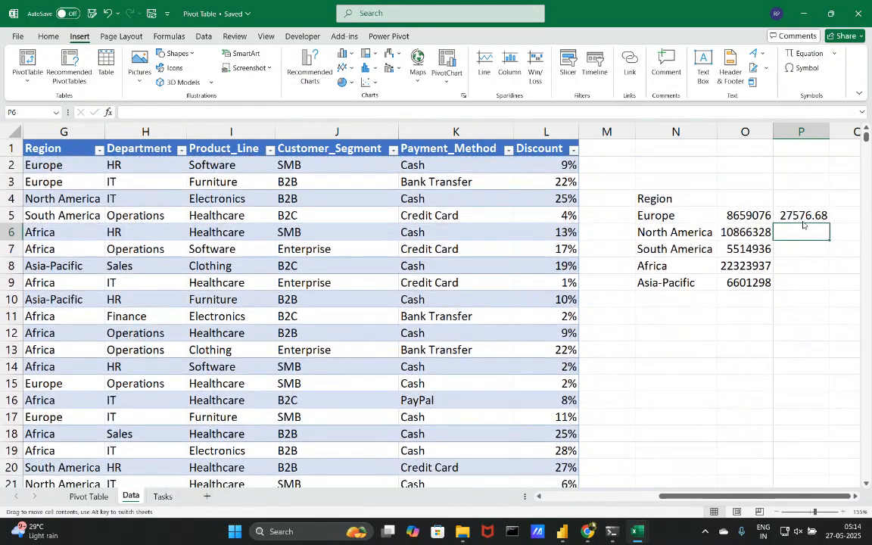
{"action": "left_click", "coordinate": [819, 214]}
{"action": "left_click_drag", "start_coordinate": [830, 223], "coordinate": [833, 288]}
{"action": "left_click", "coordinate": [743, 315]}
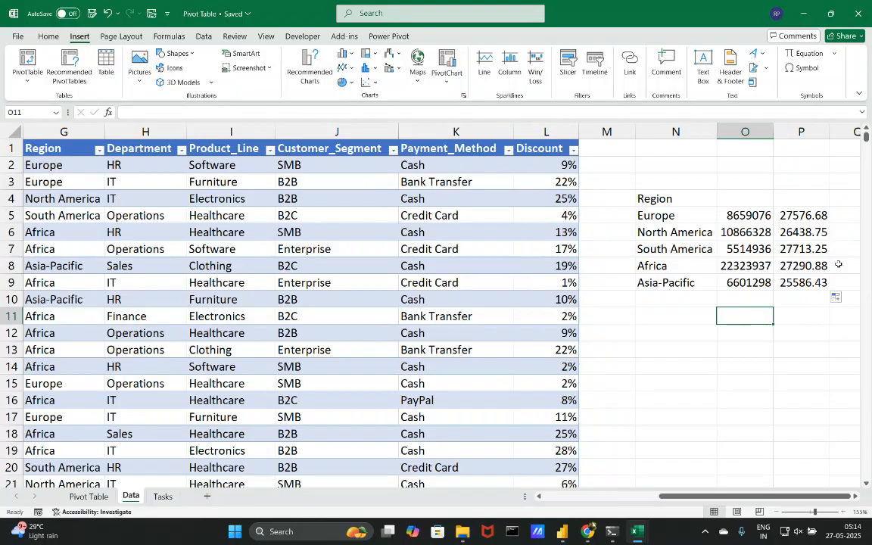
Step: Examine the Department column's filter and the remaining table columns without applying a filter
{"action": "scroll", "coordinate": [838, 264], "scroll_direction": "down", "scroll_amount": 5}
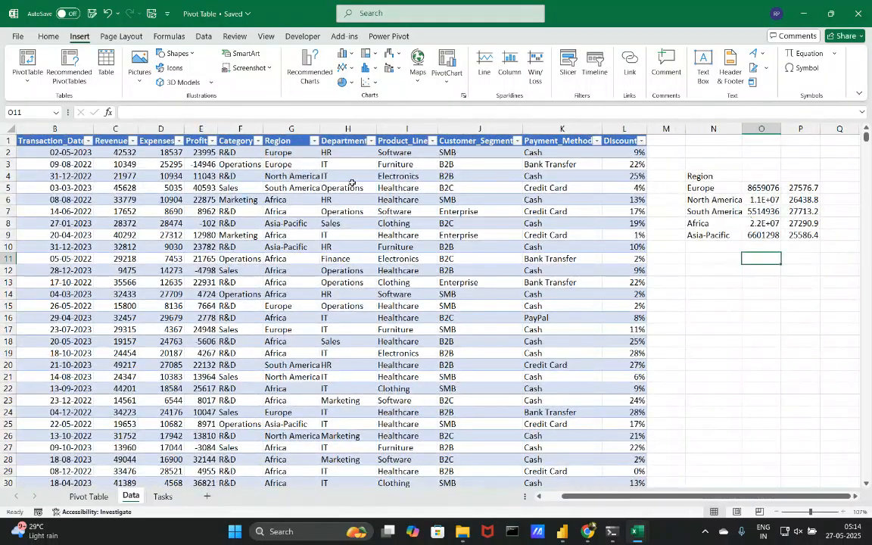
{"action": "left_click", "coordinate": [370, 140]}
{"action": "key", "text": "Escape"}
{"action": "scroll", "coordinate": [291, 227], "scroll_direction": "left", "scroll_amount": 1}
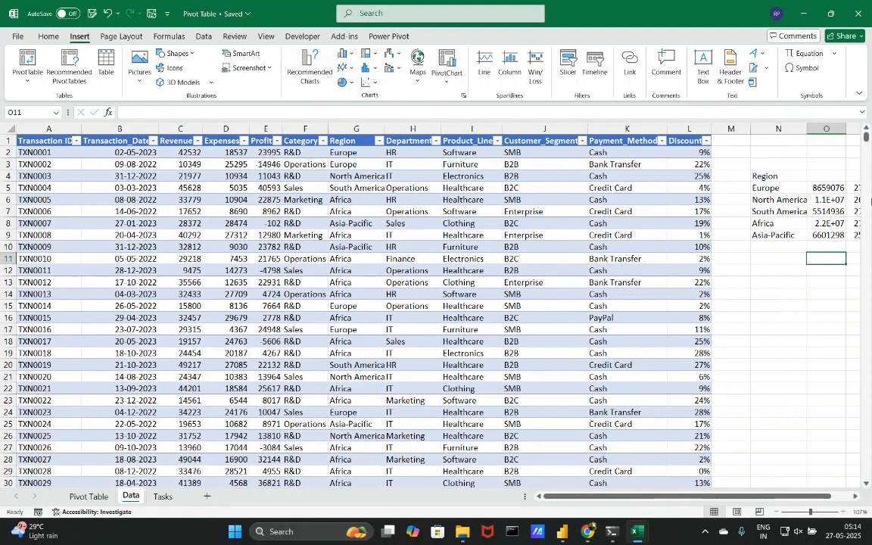
{"action": "scroll", "coordinate": [794, 185], "scroll_direction": "right", "scroll_amount": 1}
{"action": "scroll", "coordinate": [469, 282], "scroll_direction": "left", "scroll_amount": 1}
Step: Start a PivotTable from a table or range, using the whole transaction table, Table1, as its source
{"action": "left_click", "coordinate": [22, 60]}
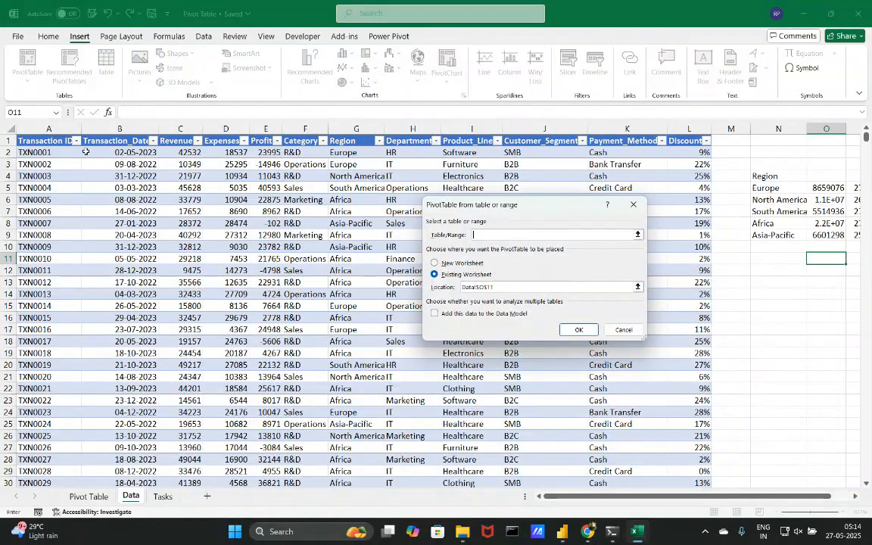
{"action": "left_click", "coordinate": [45, 140]}
{"action": "key", "text": "ctrl+shift+Down"}
{"action": "key", "text": "ctrl+shift+Right"}
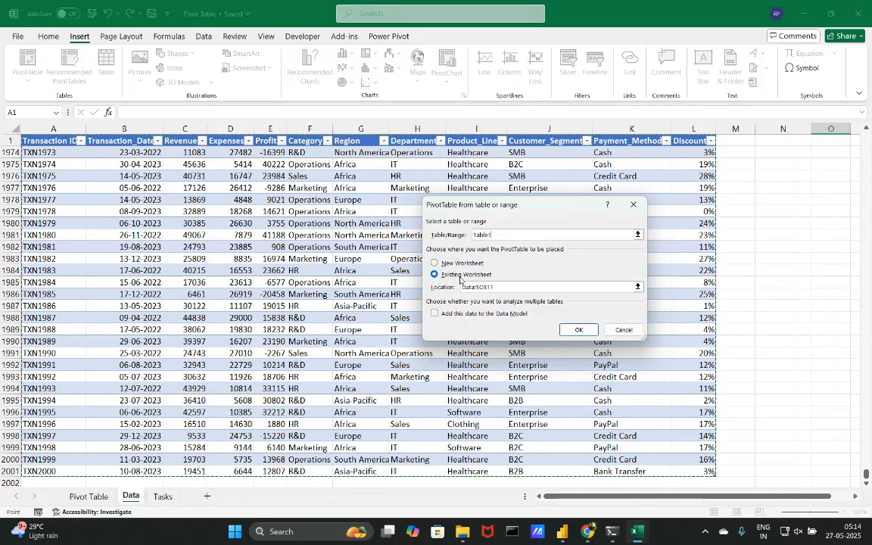
Step: Place the PivotTable in the existing worksheet at Data!$N$12 and widen column O
{"action": "left_click", "coordinate": [442, 263]}
{"action": "left_click", "coordinate": [446, 273]}
{"action": "left_click", "coordinate": [447, 265]}
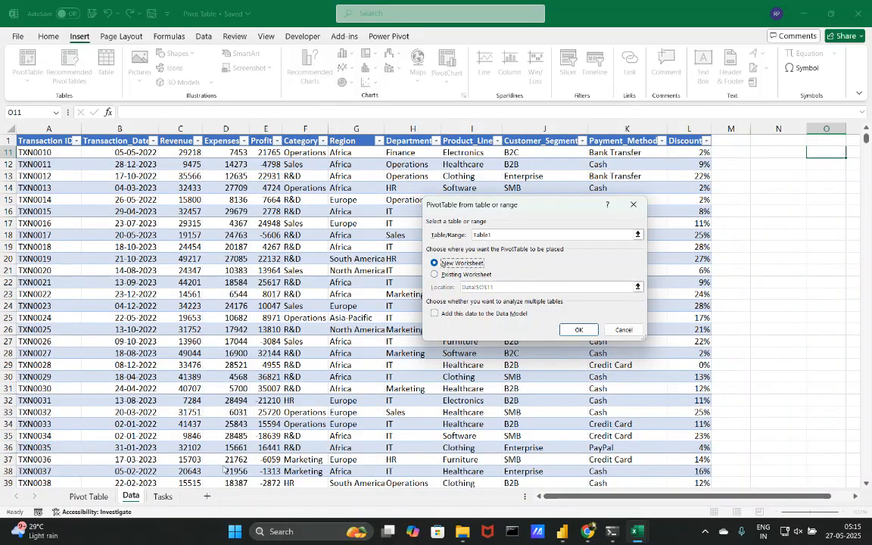
{"action": "left_click", "coordinate": [441, 276]}
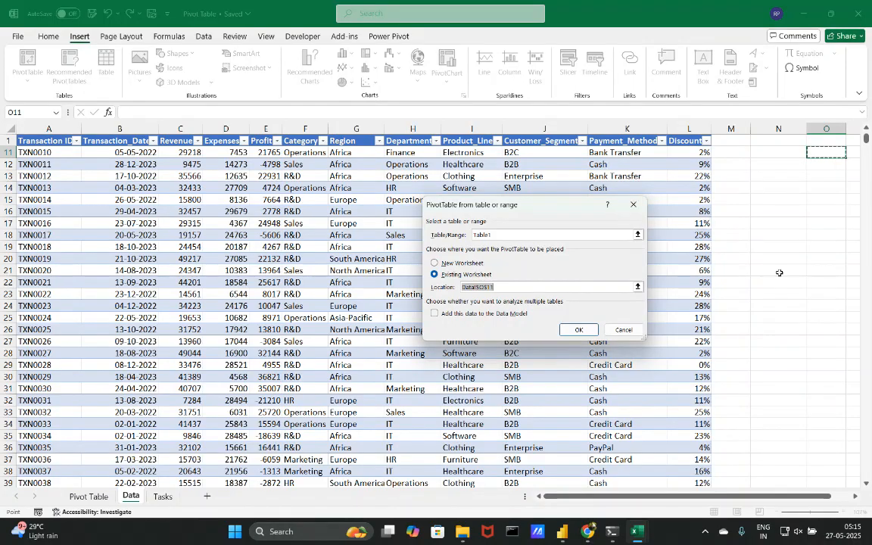
{"action": "scroll", "coordinate": [799, 255], "scroll_direction": "up", "scroll_amount": 2}
{"action": "left_click", "coordinate": [772, 224]}
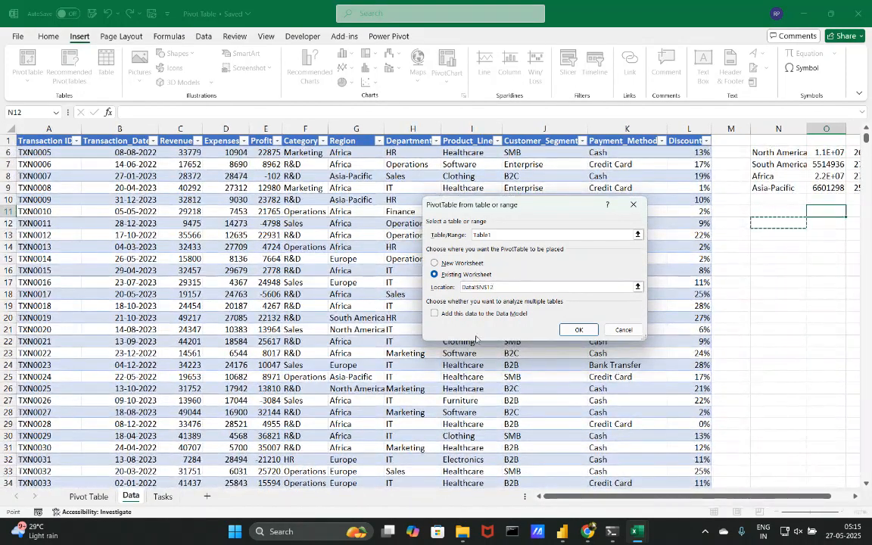
{"action": "left_click", "coordinate": [578, 329]}
{"action": "scroll", "coordinate": [615, 224], "scroll_direction": "right", "scroll_amount": 5}
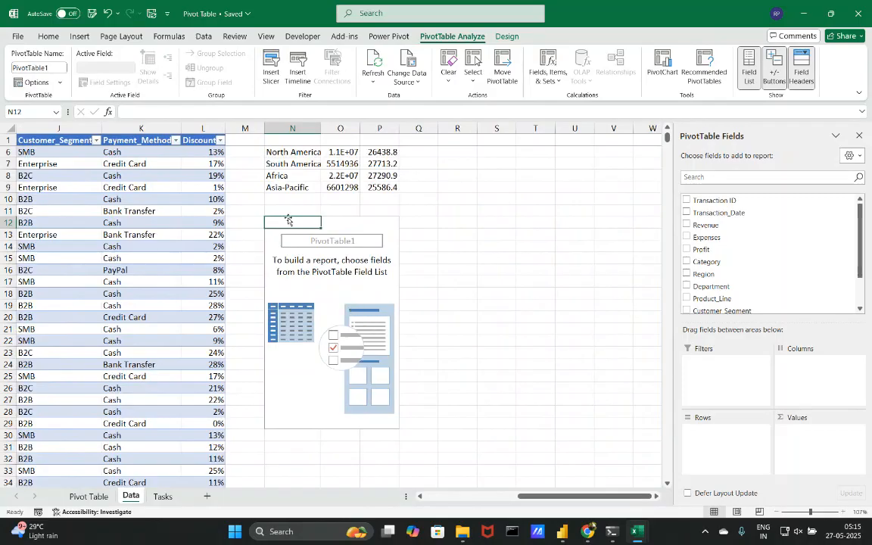
{"action": "scroll", "coordinate": [288, 220], "scroll_direction": "up", "scroll_amount": 2}
{"action": "left_click_drag", "start_coordinate": [360, 129], "coordinate": [383, 129]}
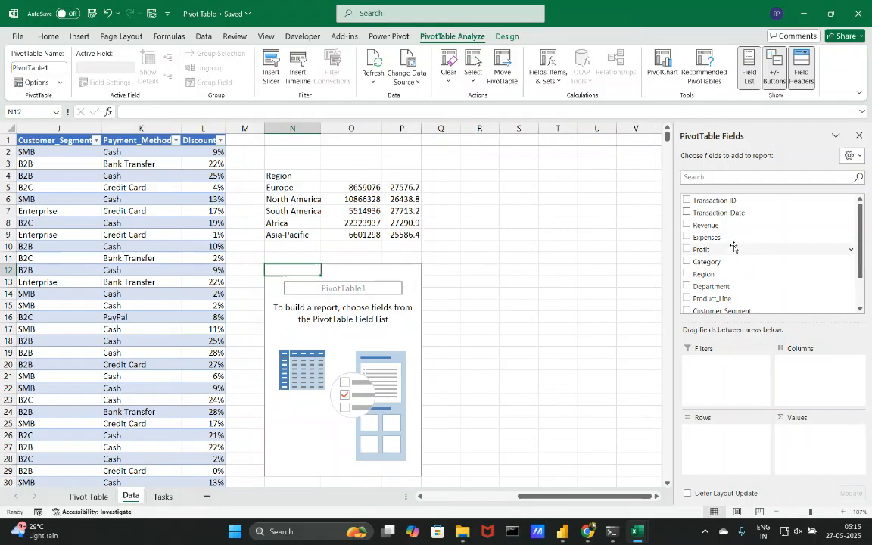
Step: Add Region to the PivotTable's rows and Revenue to its values
{"action": "scroll", "coordinate": [726, 269], "scroll_direction": "down", "scroll_amount": 1}
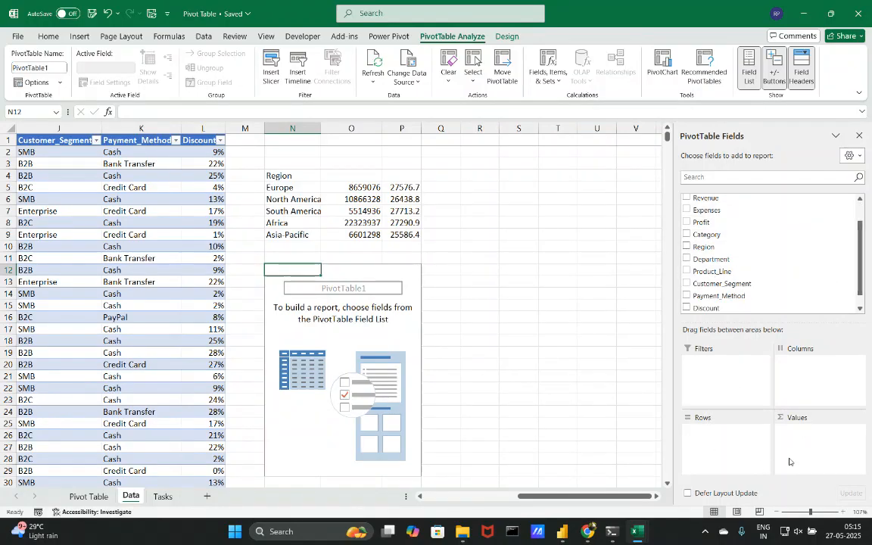
{"action": "scroll", "coordinate": [732, 261], "scroll_direction": "up", "scroll_amount": 1}
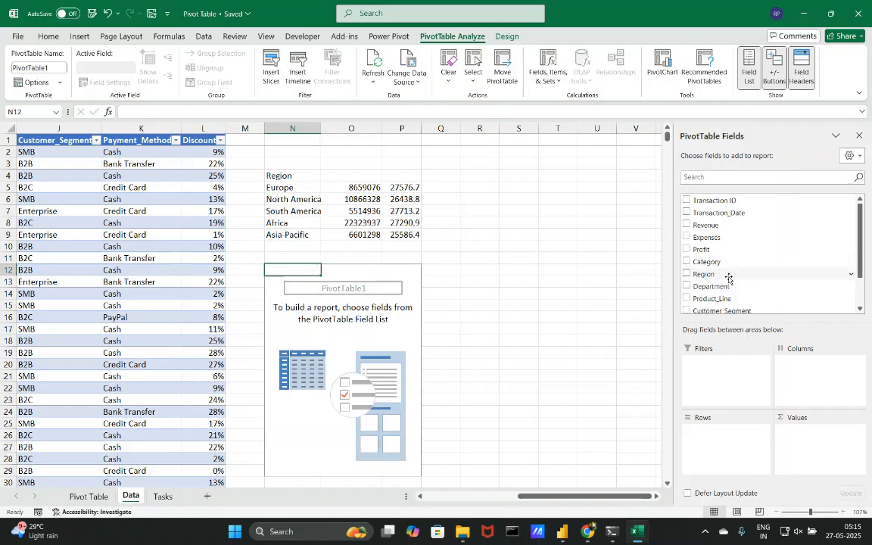
{"action": "left_click_drag", "start_coordinate": [726, 278], "coordinate": [718, 432]}
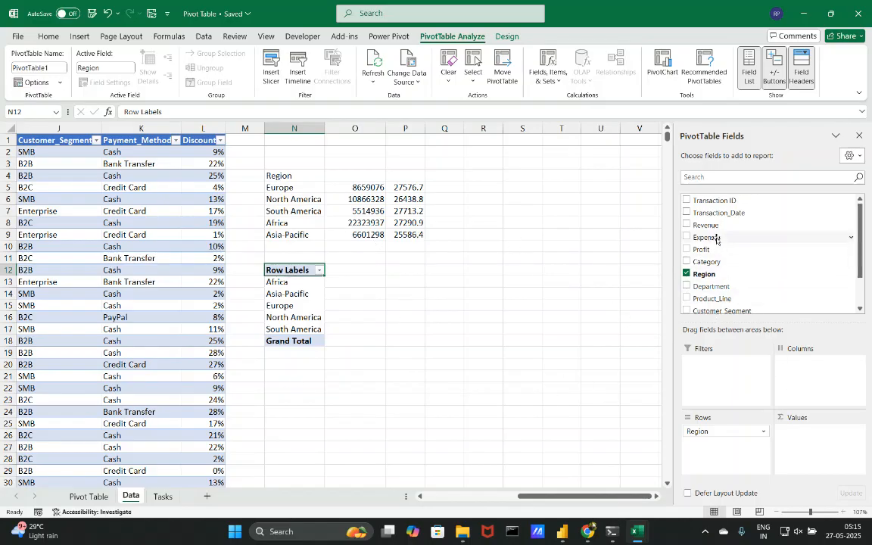
{"action": "left_click_drag", "start_coordinate": [711, 225], "coordinate": [825, 460]}
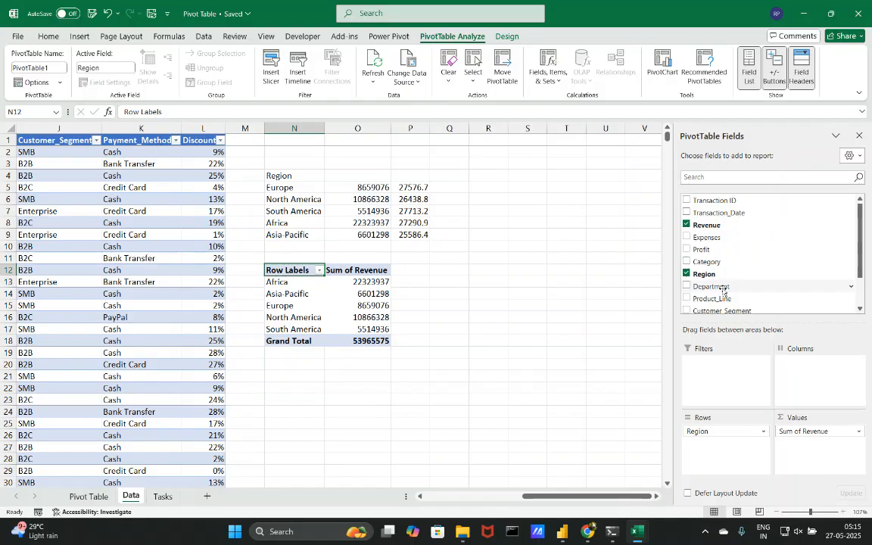
Step: Change the PivotTable's Revenue value field to summarize by Average
{"action": "left_click", "coordinate": [804, 431]}
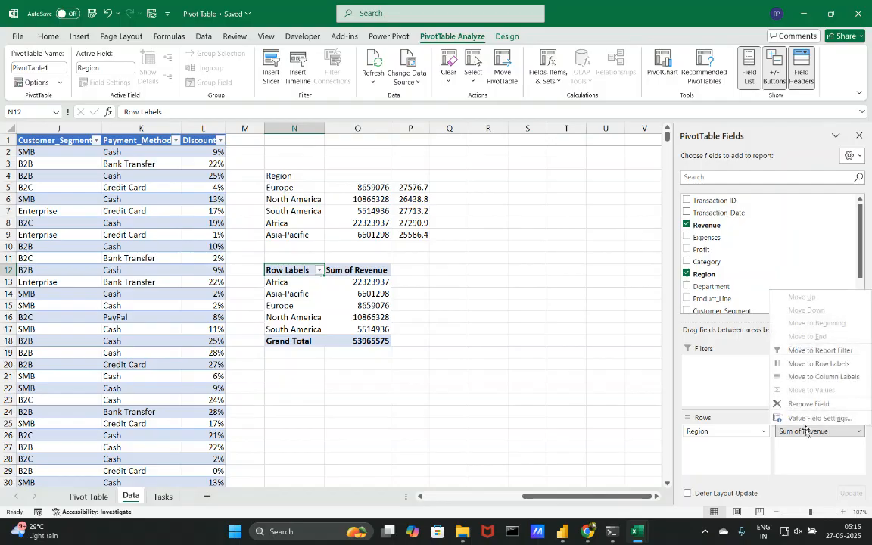
{"action": "left_click", "coordinate": [821, 417]}
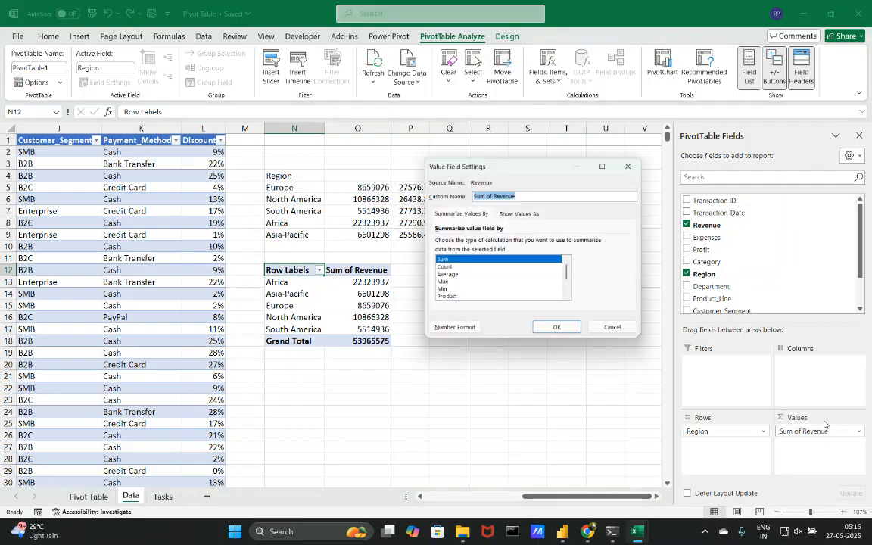
{"action": "left_click", "coordinate": [450, 278]}
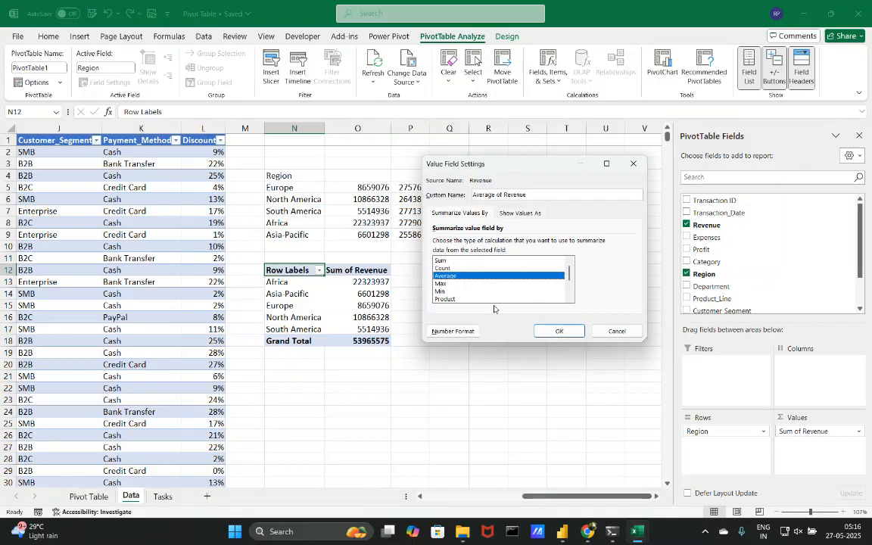
{"action": "left_click", "coordinate": [558, 330]}
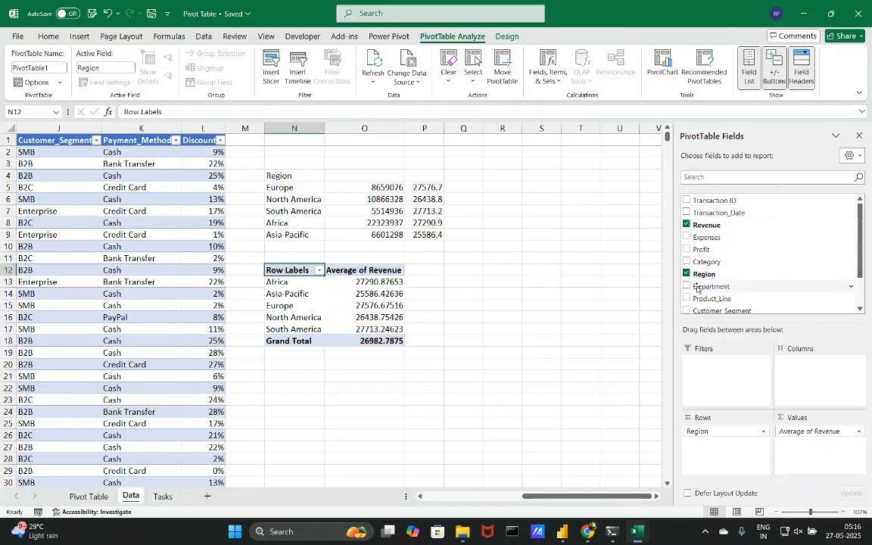
Step: Replace Region with Payment_Method in the PivotTable's rows
{"action": "left_click_drag", "start_coordinate": [691, 435], "coordinate": [506, 354]}
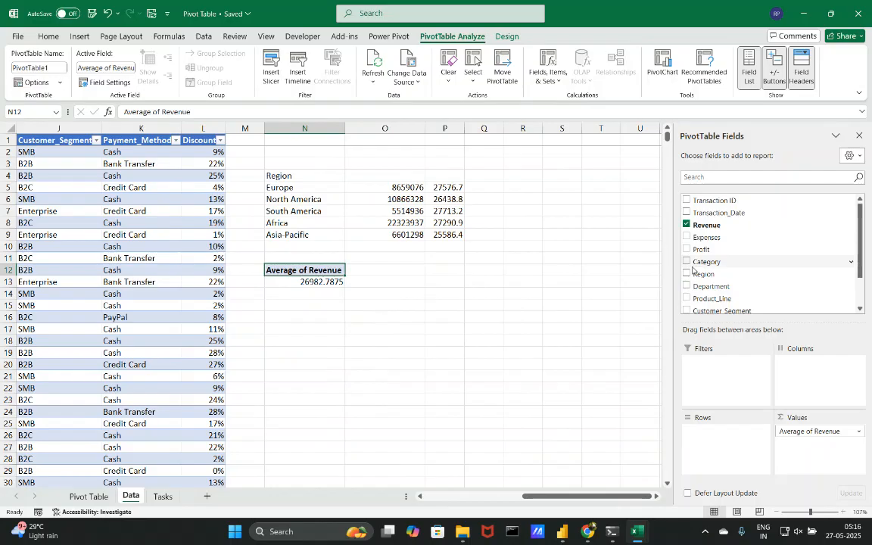
{"action": "scroll", "coordinate": [700, 277], "scroll_direction": "down", "scroll_amount": 3}
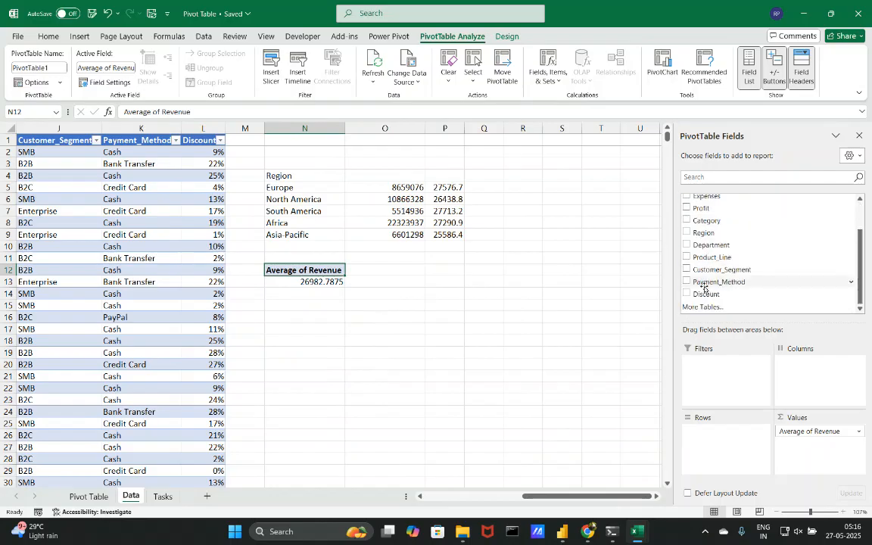
{"action": "left_click", "coordinate": [687, 281]}
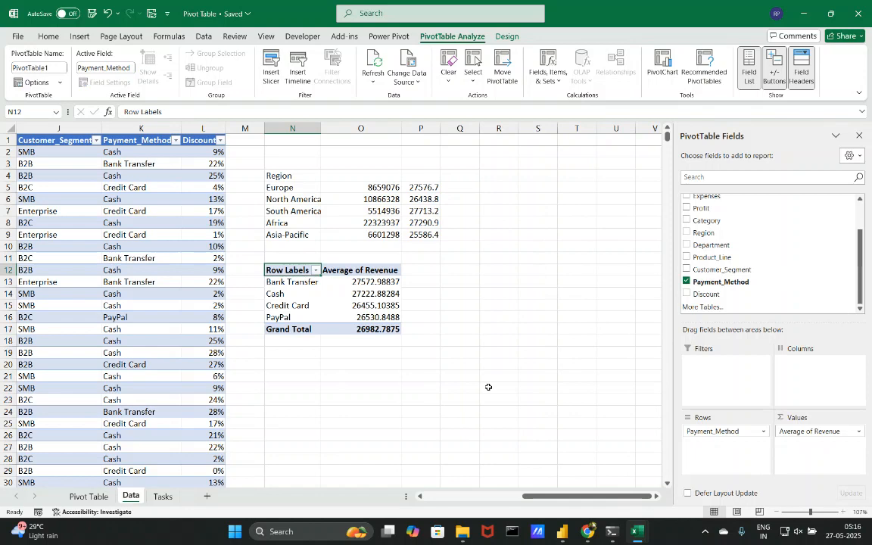
Step: Delete the region formula summary and the PivotTable beside the data by clearing range M2:Q18
{"action": "left_click_drag", "start_coordinate": [250, 151], "coordinate": [443, 344]}
{"action": "key", "text": "Delete"}
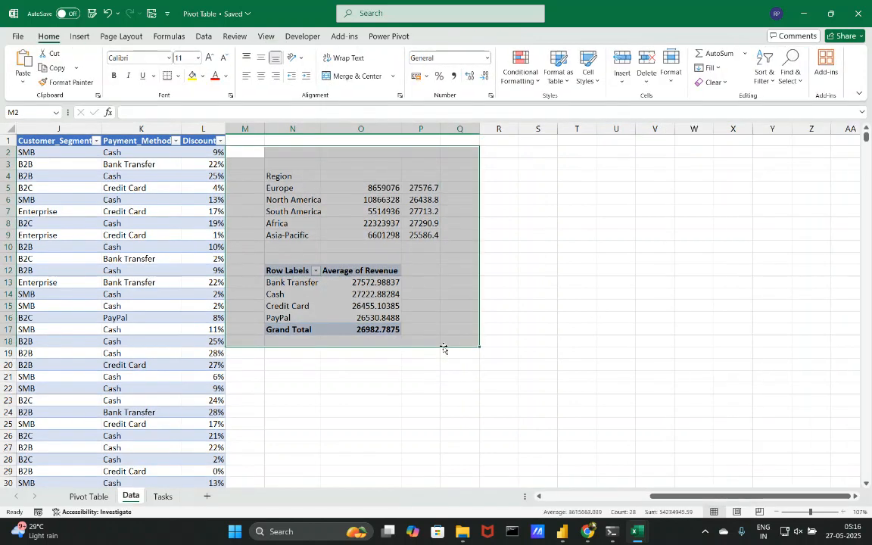
{"action": "left_click", "coordinate": [420, 326]}
{"action": "scroll", "coordinate": [420, 326], "scroll_direction": "left", "scroll_amount": 6}
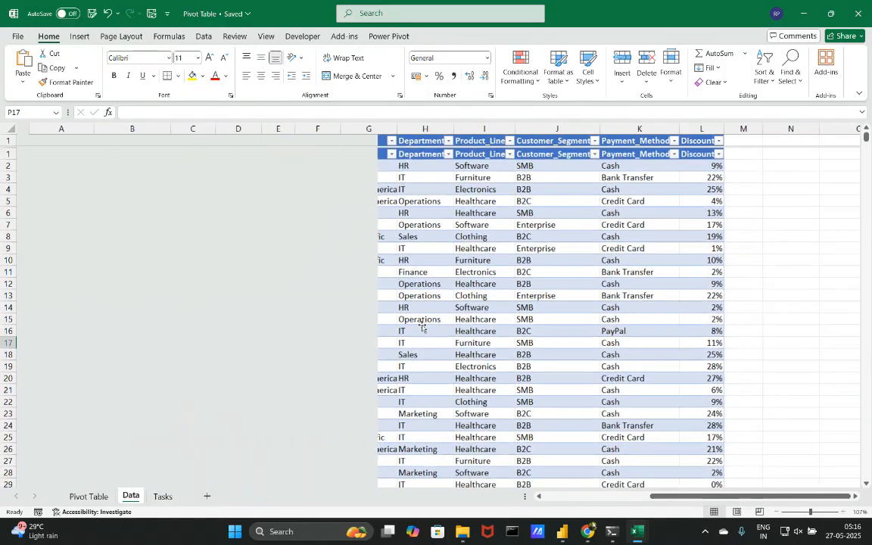
Step: Create a PivotTable on a new worksheet using the whole transaction table, Table1, as its source
{"action": "left_click", "coordinate": [276, 271]}
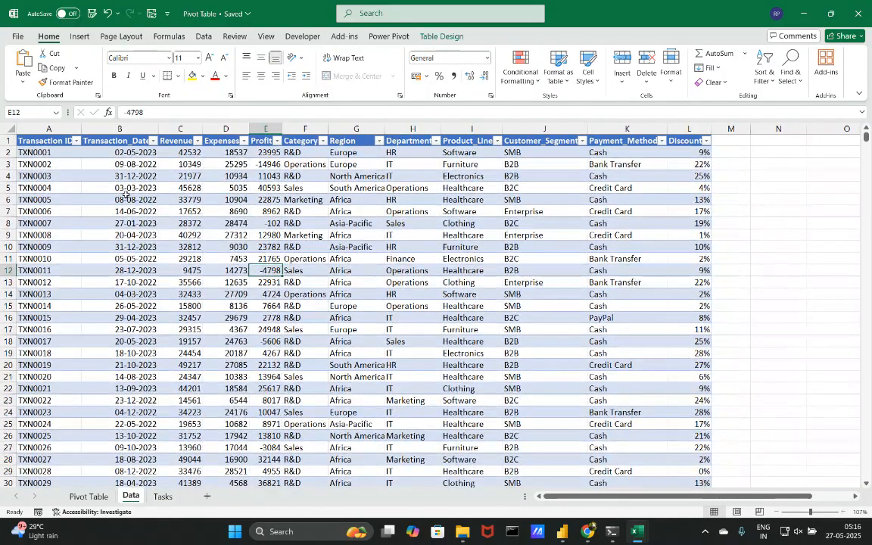
{"action": "key", "text": "ctrl+a"}
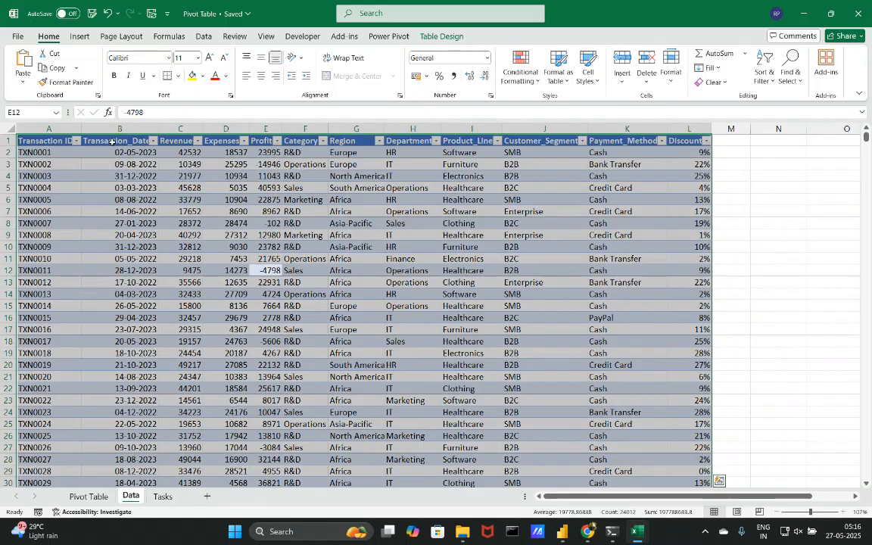
{"action": "left_click", "coordinate": [80, 37]}
{"action": "left_click", "coordinate": [33, 60]}
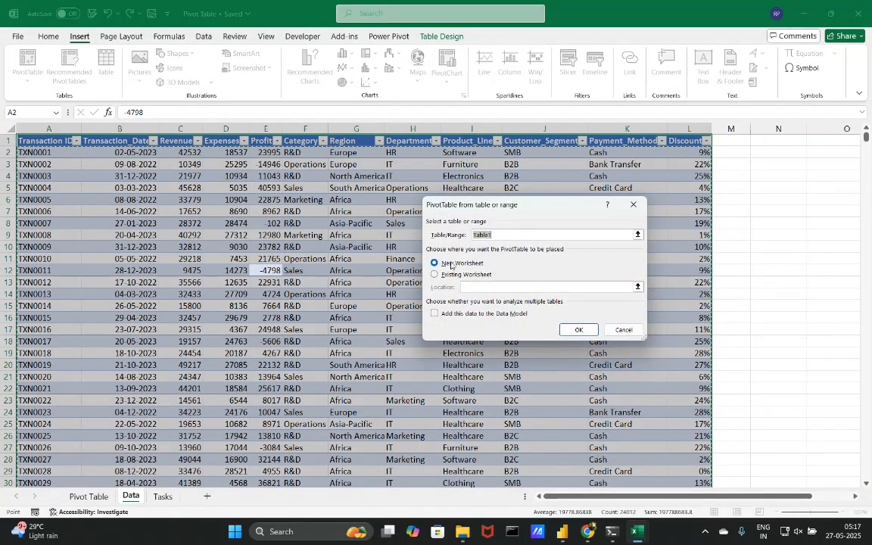
{"action": "left_click", "coordinate": [578, 330]}
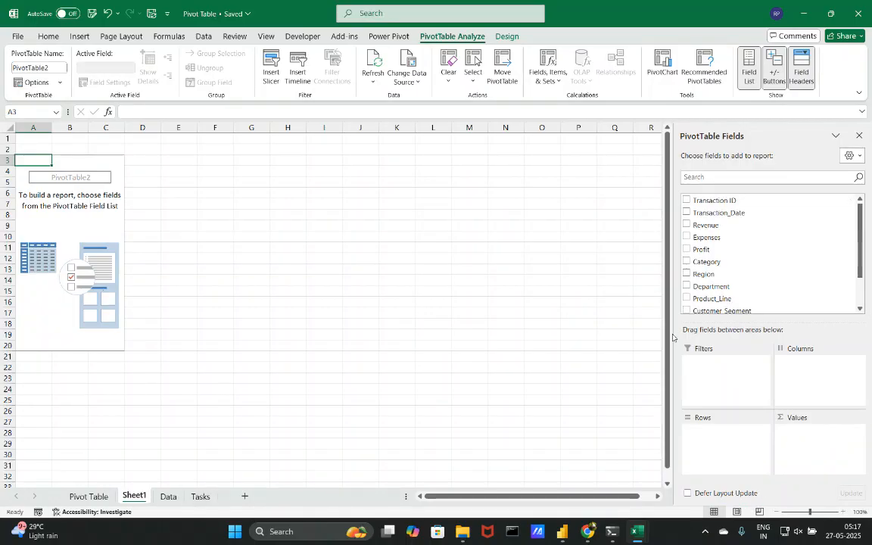
Step: Add Payment_Method as the PivotTable's rows and Profit as its summed value
{"action": "scroll", "coordinate": [749, 307], "scroll_direction": "down", "scroll_amount": 2}
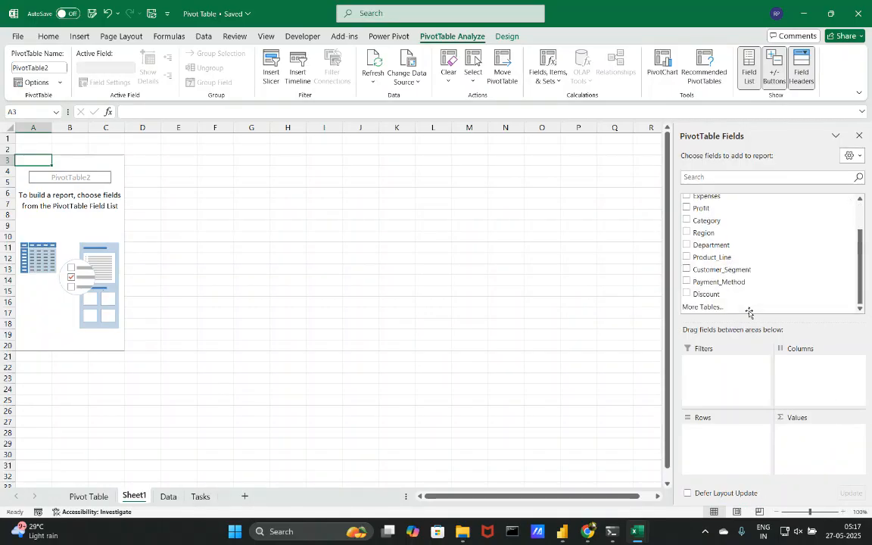
{"action": "left_click", "coordinate": [686, 282]}
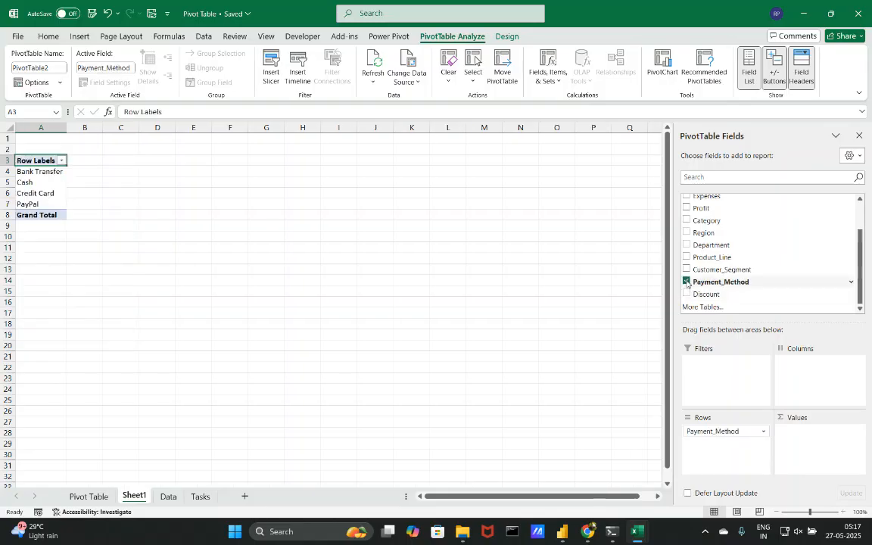
{"action": "left_click", "coordinate": [687, 208]}
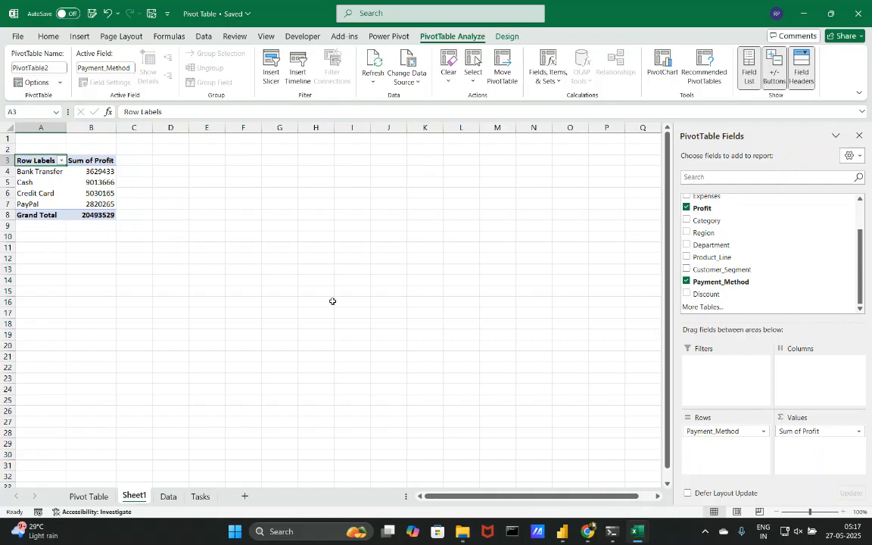
Step: Add Profit to the PivotTable's values a second time and summarize that second field by Average
{"action": "left_click_drag", "start_coordinate": [709, 209], "coordinate": [791, 450]}
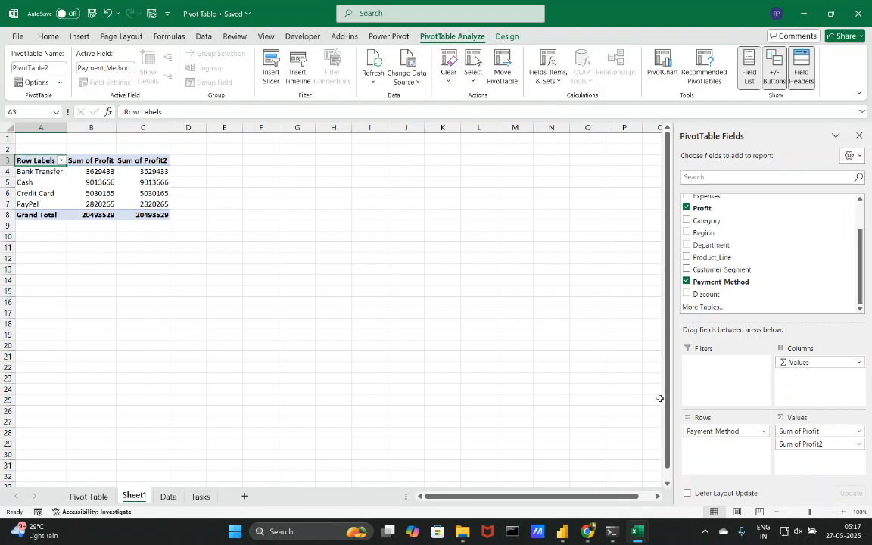
{"action": "left_click", "coordinate": [823, 442]}
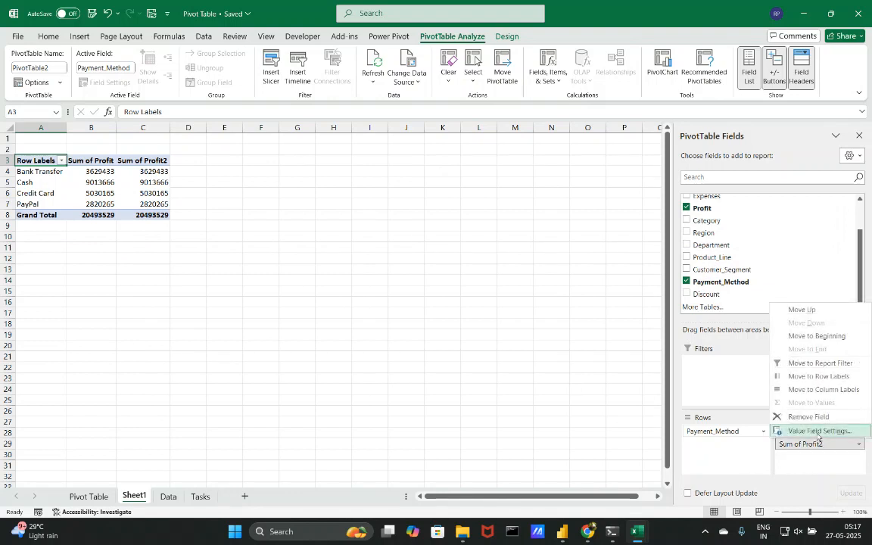
{"action": "left_click", "coordinate": [805, 431]}
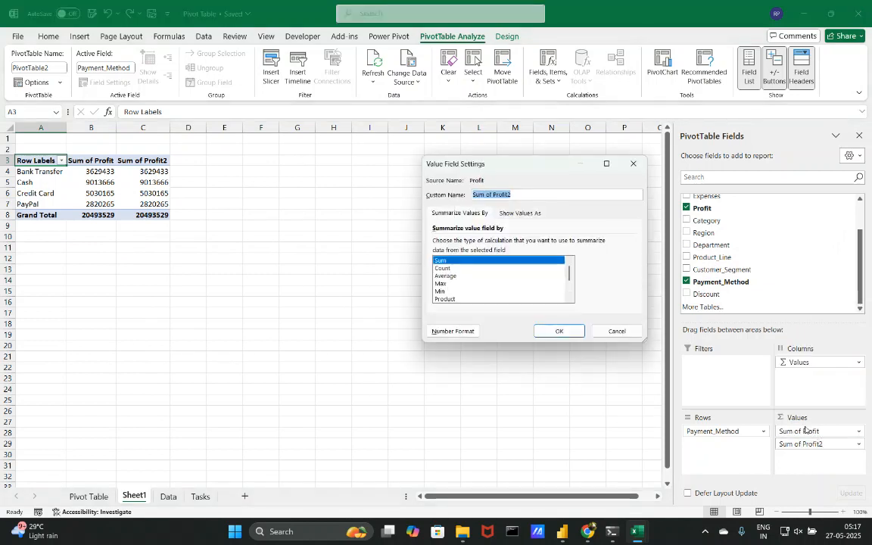
{"action": "left_click", "coordinate": [454, 275]}
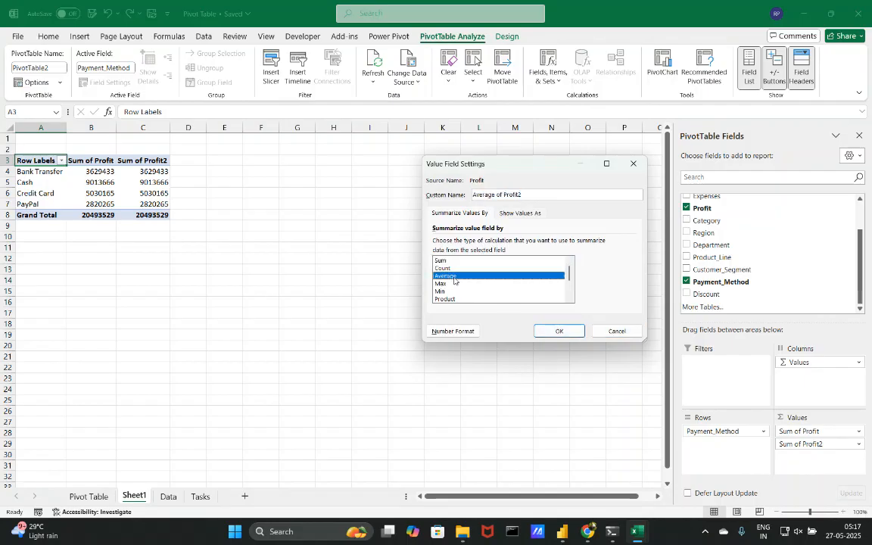
{"action": "left_click", "coordinate": [560, 331]}
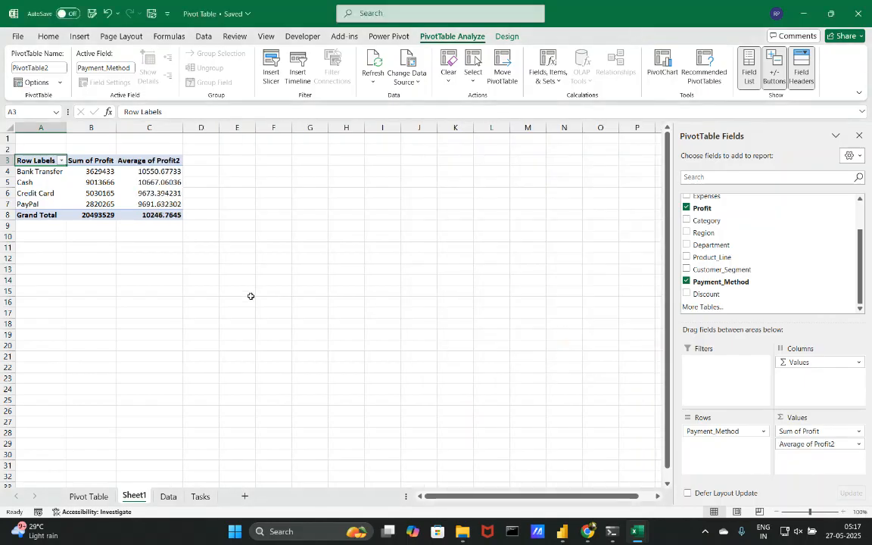
Step: Add Region to the PivotTable's rows, nested beneath Payment_Method
{"action": "left_click", "coordinate": [250, 294]}
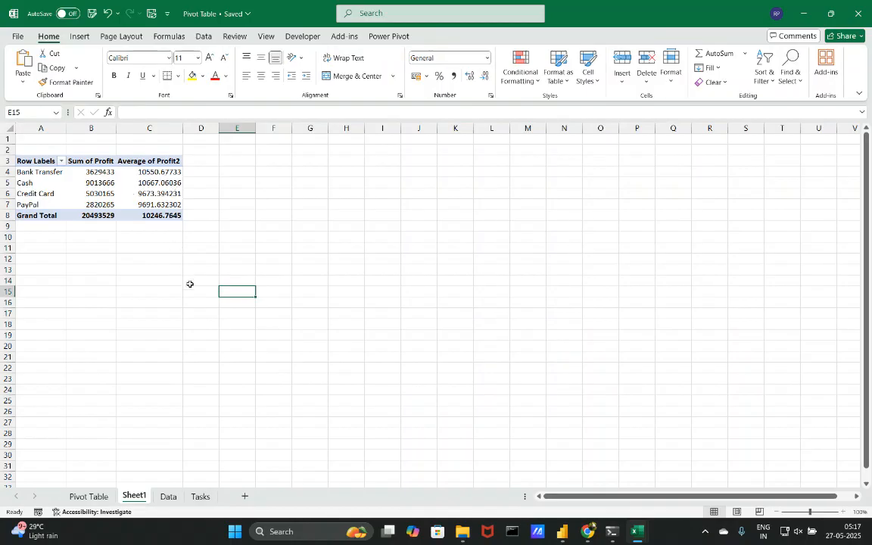
{"action": "left_click", "coordinate": [137, 193]}
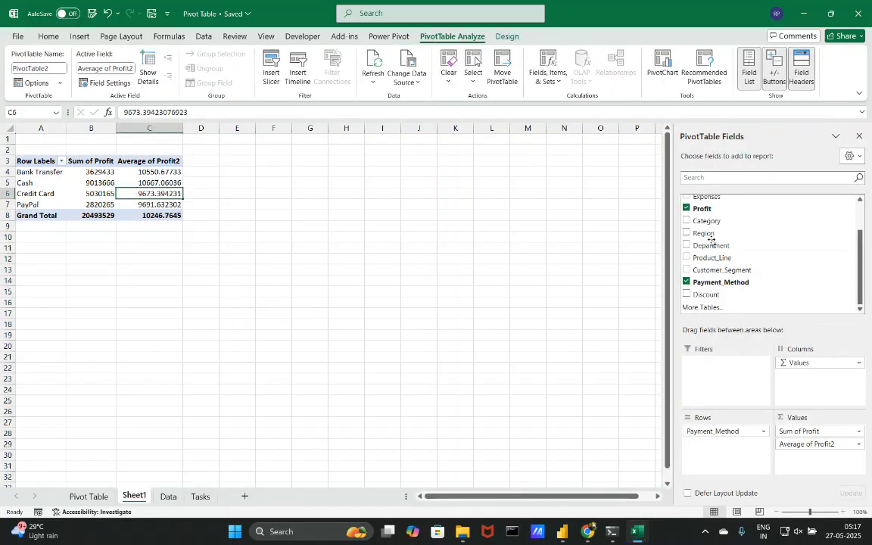
{"action": "left_click_drag", "start_coordinate": [716, 235], "coordinate": [717, 445]}
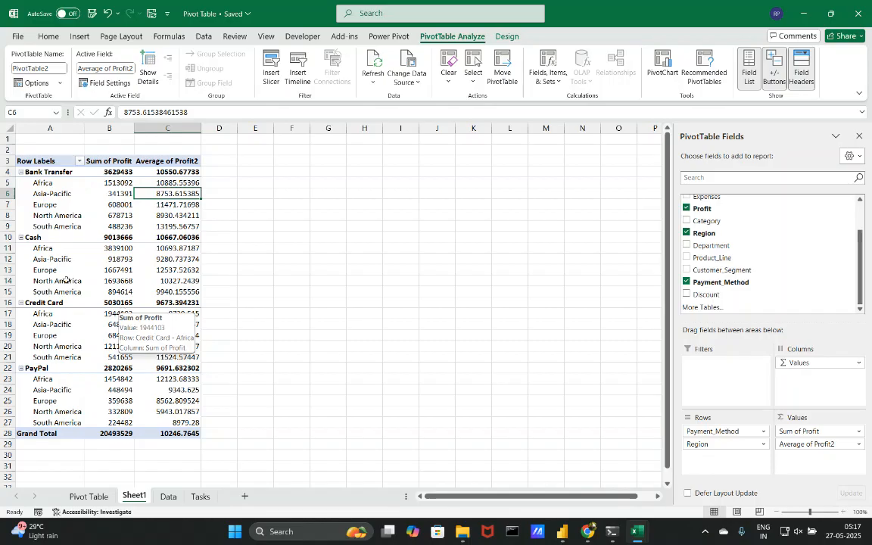
Step: Collapse the Bank Transfer, Cash, Credit Card and PayPal groups in the PivotTable to hide their region rows
{"action": "left_click", "coordinate": [22, 173]}
{"action": "left_click", "coordinate": [22, 184]}
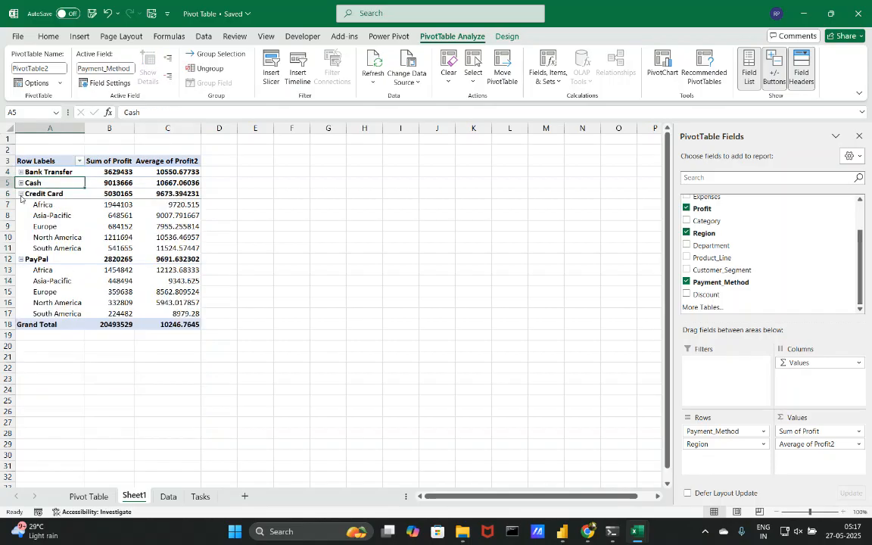
{"action": "left_click", "coordinate": [21, 201]}
{"action": "left_click", "coordinate": [21, 194]}
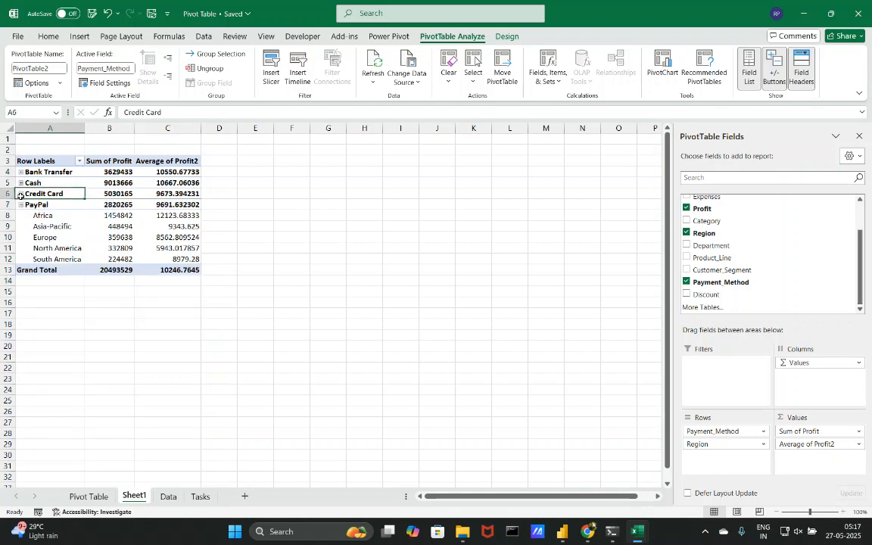
{"action": "left_click", "coordinate": [21, 205]}
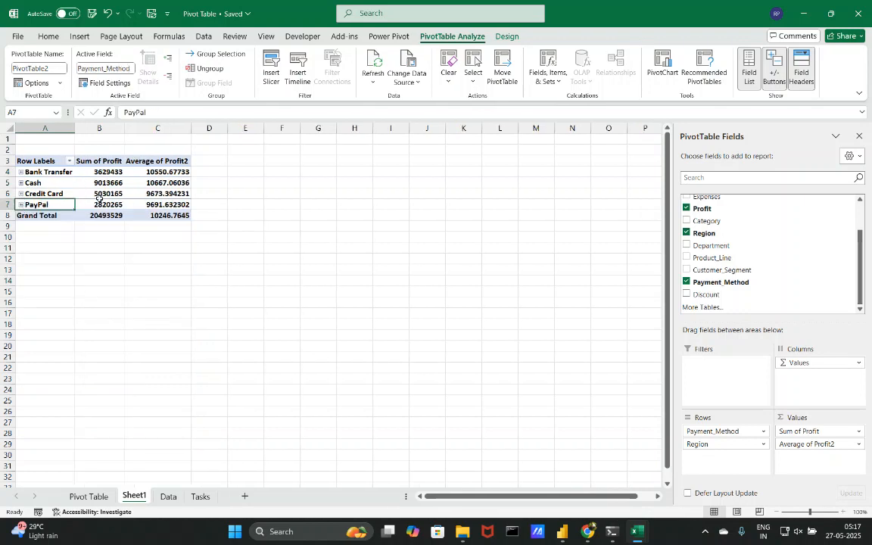
Step: Format the total and average profit values, including the grand totals, in millions with the custom number format #,##0.00,, "M"
{"action": "scroll", "coordinate": [98, 198], "scroll_direction": "up", "scroll_amount": 6, "text": "ctrl"}
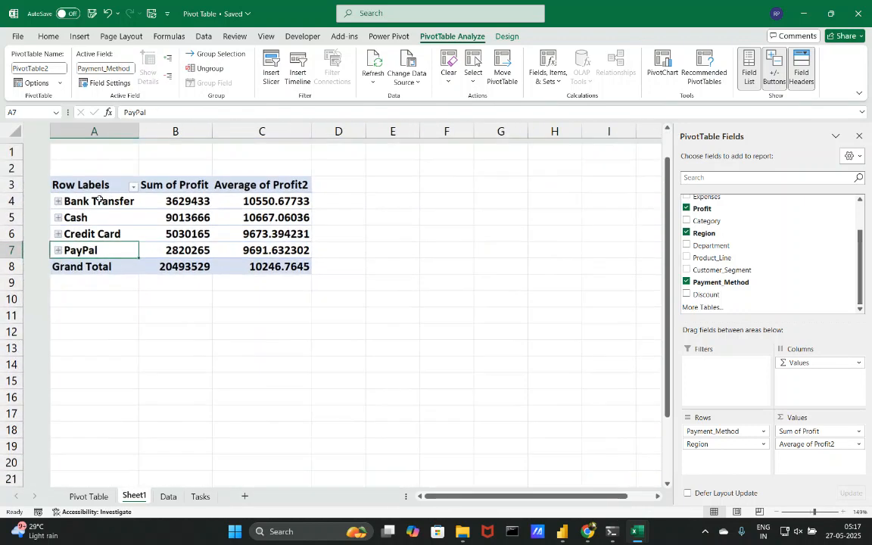
{"action": "scroll", "coordinate": [98, 198], "scroll_direction": "up", "scroll_amount": 1}
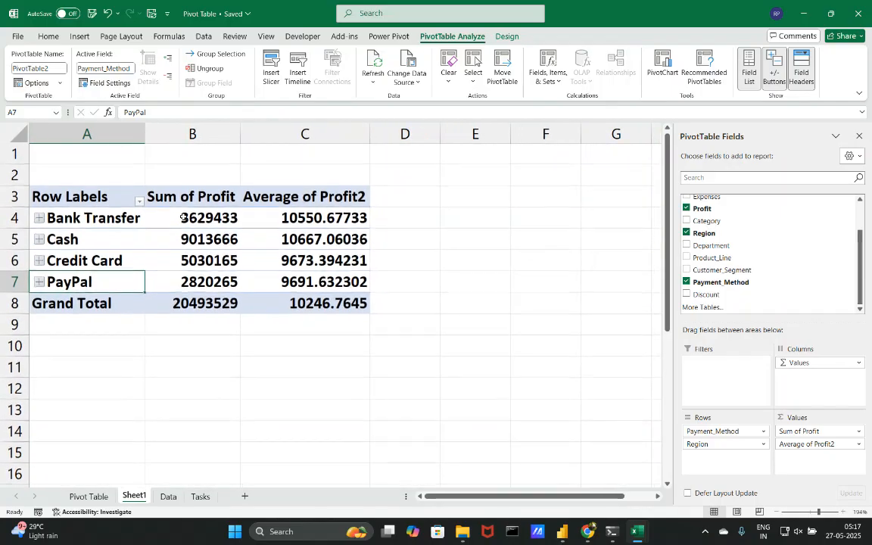
{"action": "left_click_drag", "start_coordinate": [182, 218], "coordinate": [302, 307]}
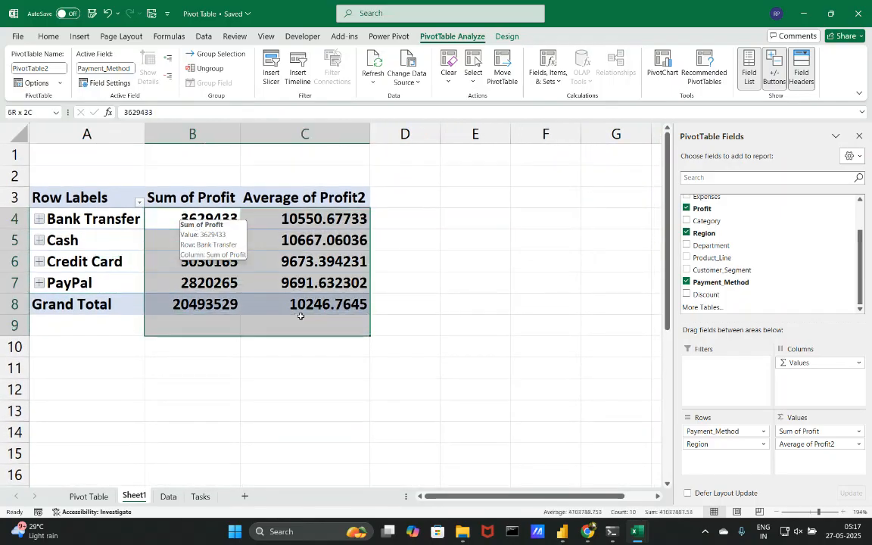
{"action": "left_click", "coordinate": [57, 37]}
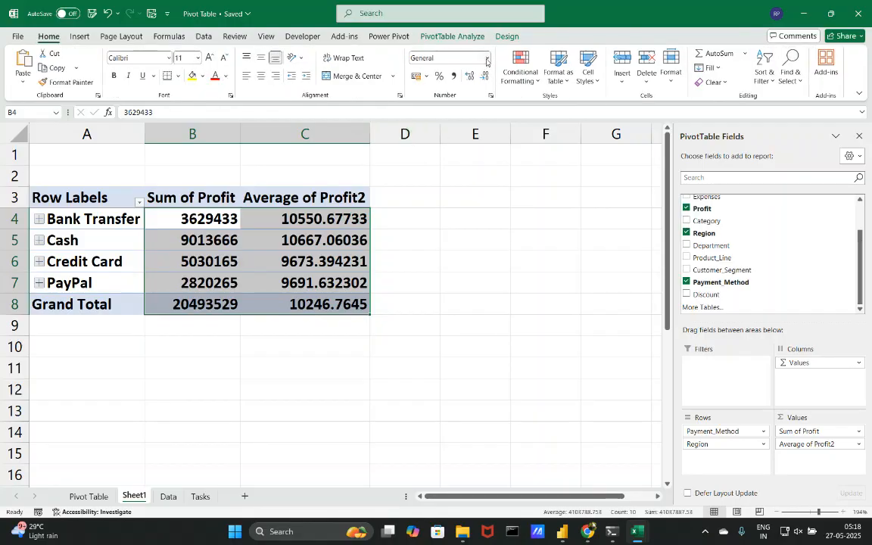
{"action": "left_click", "coordinate": [439, 58]}
{"action": "left_click", "coordinate": [461, 374]}
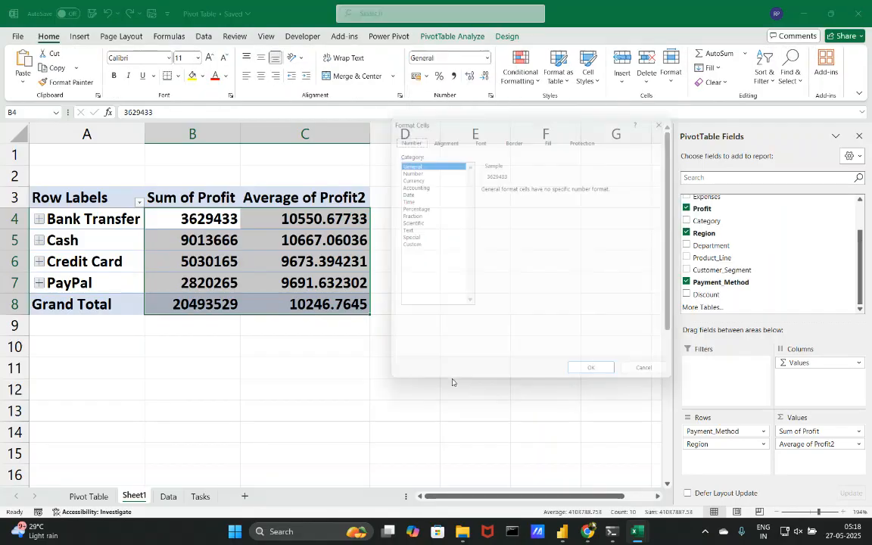
{"action": "left_click", "coordinate": [403, 246]}
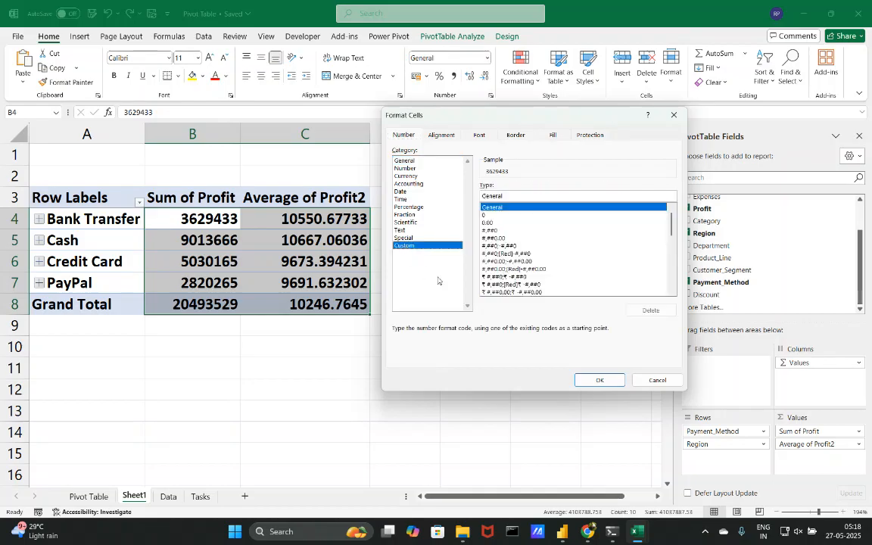
{"action": "left_click", "coordinate": [498, 245]}
{"action": "left_click", "coordinate": [495, 239]}
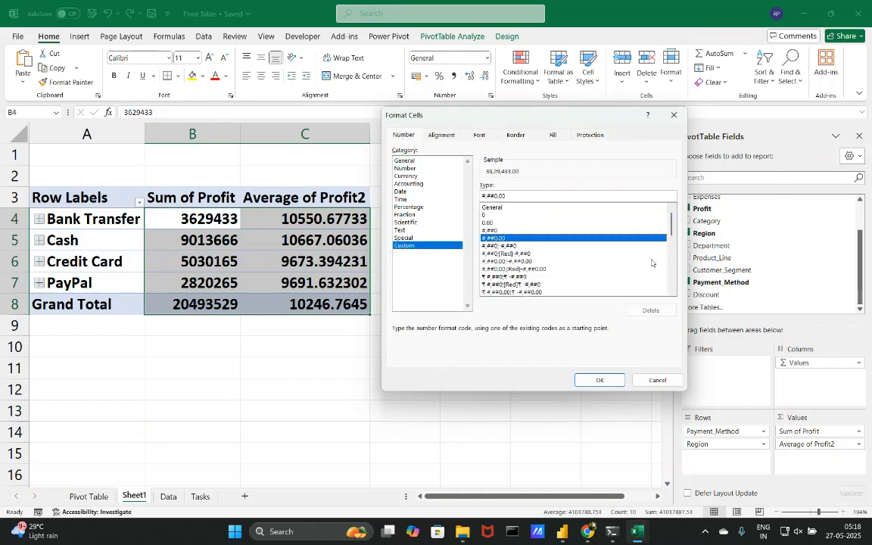
{"action": "mouse_move", "coordinate": [671, 227]}
{"action": "left_mouse_down"}
{"action": "mouse_move", "coordinate": [673, 263]}
{"action": "mouse_move", "coordinate": [669, 229]}
{"action": "left_mouse_up"}
{"action": "left_click", "coordinate": [506, 195]}
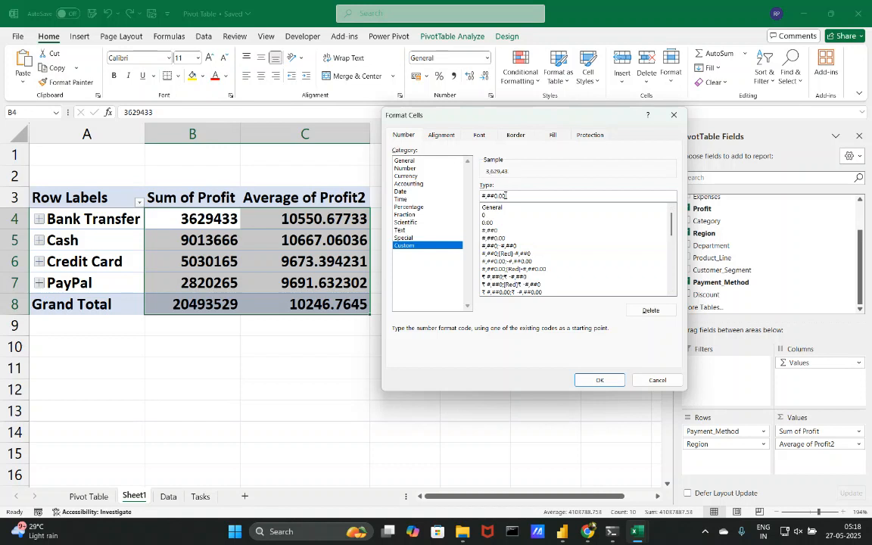
{"action": "type", "text": ", \"M"}
{"action": "key", "text": "Return"}
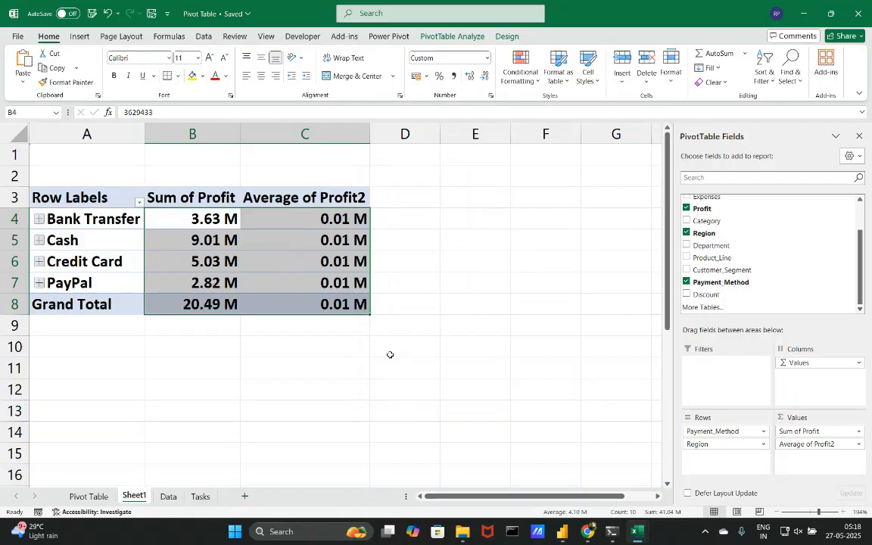
Step: Format the average profit values, including the grand total, in thousands with the custom number format #,##0.00, "K"
{"action": "left_click", "coordinate": [306, 218]}
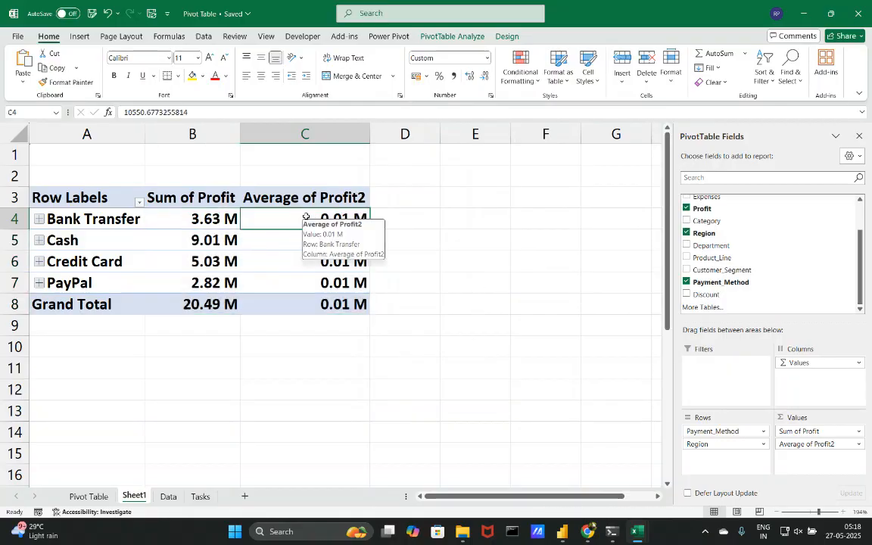
{"action": "left_click_drag", "start_coordinate": [306, 218], "coordinate": [311, 297]}
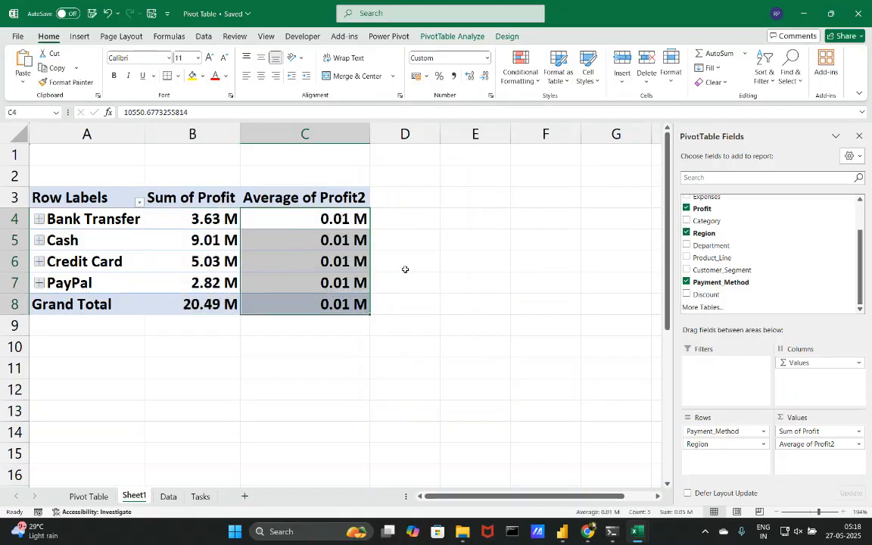
{"action": "left_click", "coordinate": [445, 57]}
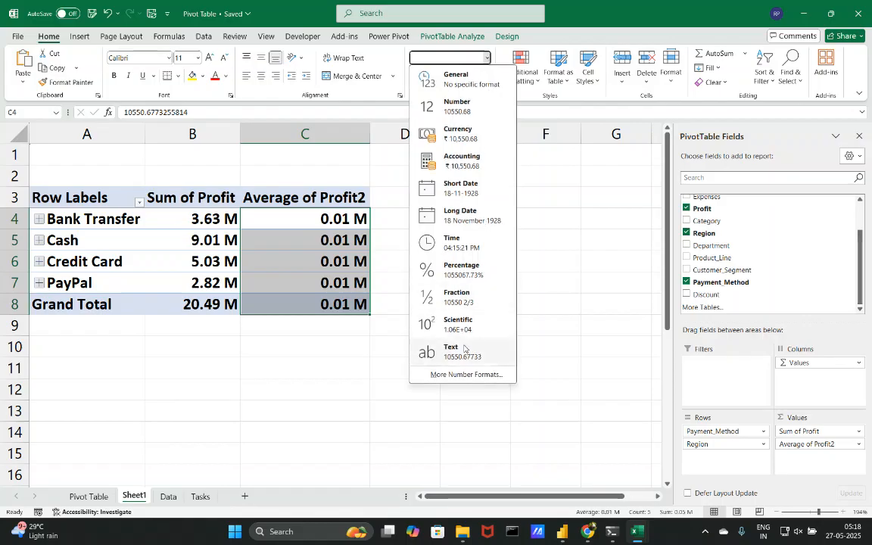
{"action": "left_click", "coordinate": [454, 373]}
{"action": "left_click", "coordinate": [519, 196]}
{"action": "key", "text": "BackSpace"}
{"action": "key", "text": "BackSpace"}
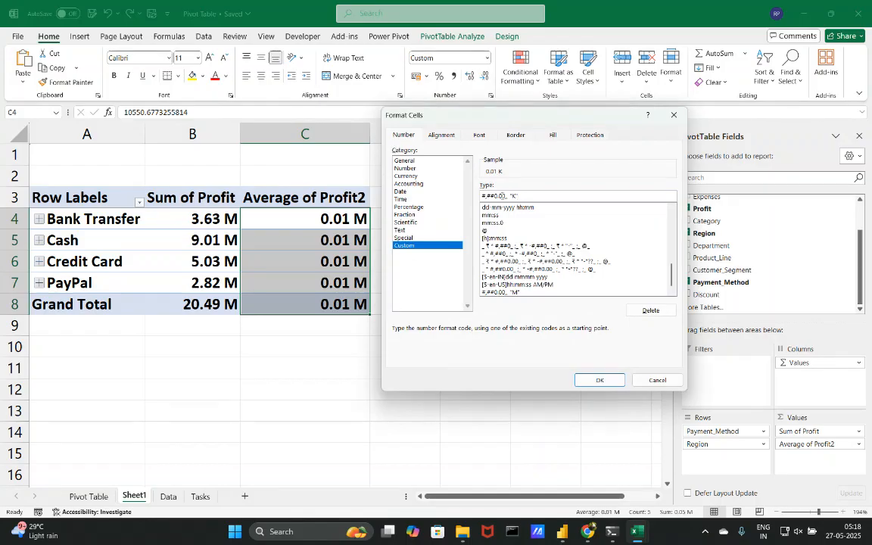
{"action": "key", "text": "BackSpace"}
{"action": "key", "text": "Return"}
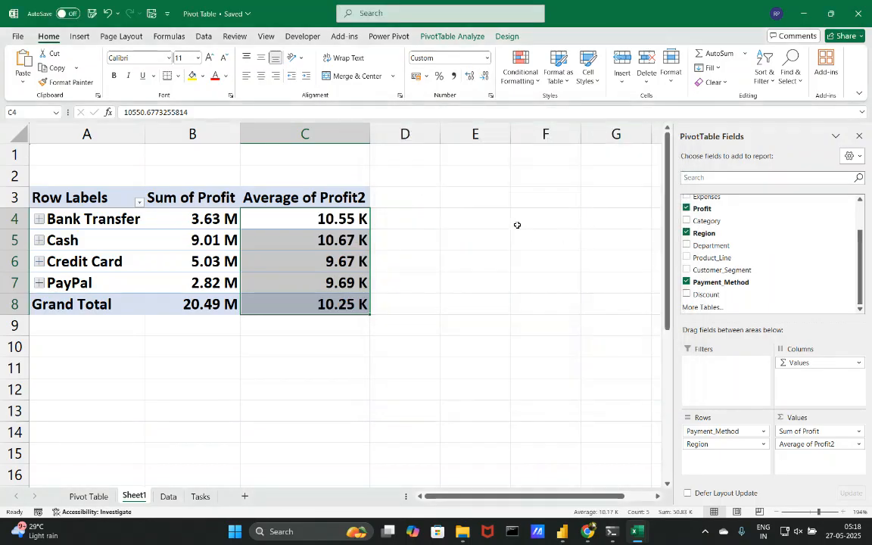
{"action": "left_click", "coordinate": [432, 411]}
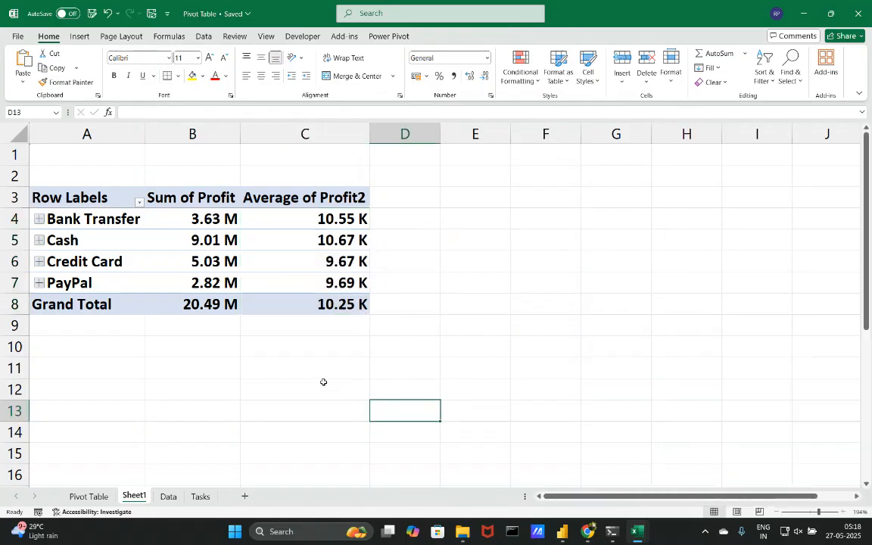
Step: Expand the Bank Transfer, Cash, Credit Card and PayPal groups to review the profit of each region
{"action": "scroll", "coordinate": [174, 287], "scroll_direction": "down", "scroll_amount": 1}
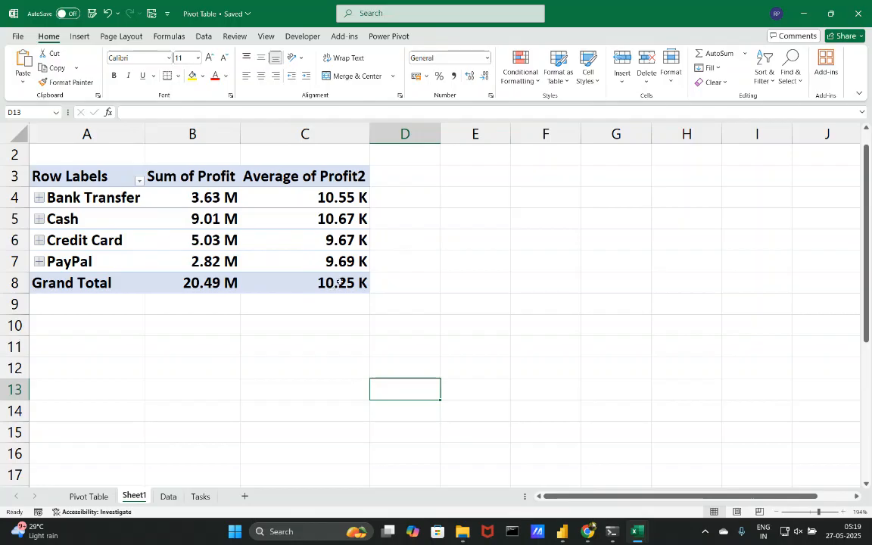
{"action": "mouse_move", "coordinate": [154, 259]}
{"action": "left_click", "coordinate": [39, 198]}
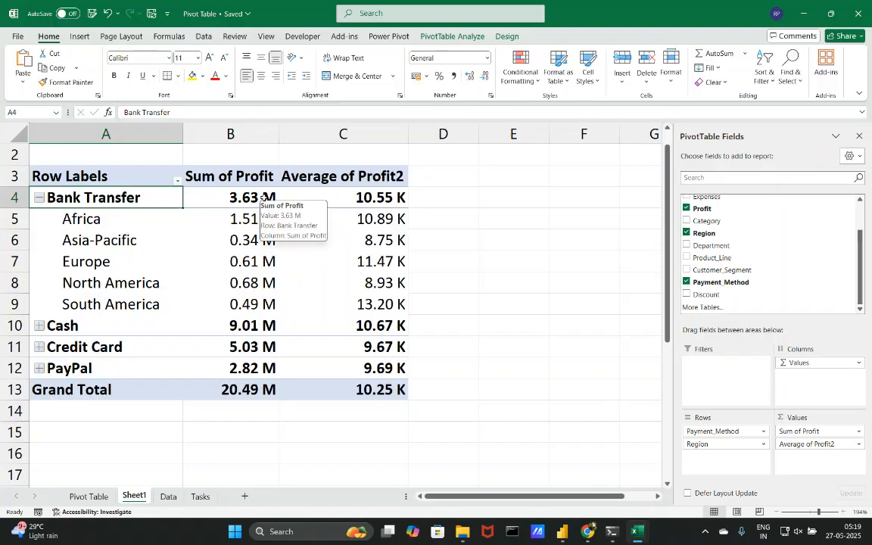
{"action": "left_click", "coordinate": [38, 325]}
{"action": "scroll", "coordinate": [38, 327], "scroll_direction": "down", "scroll_amount": 1}
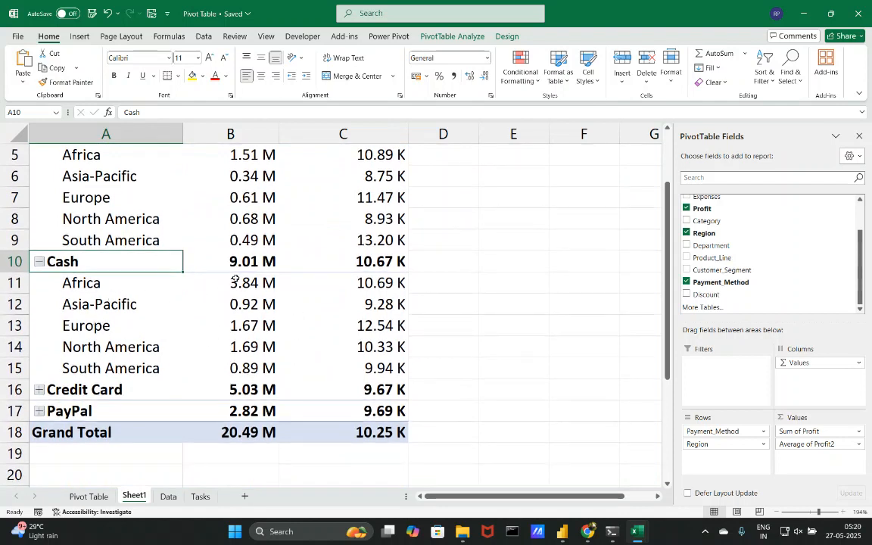
{"action": "mouse_move", "coordinate": [234, 291]}
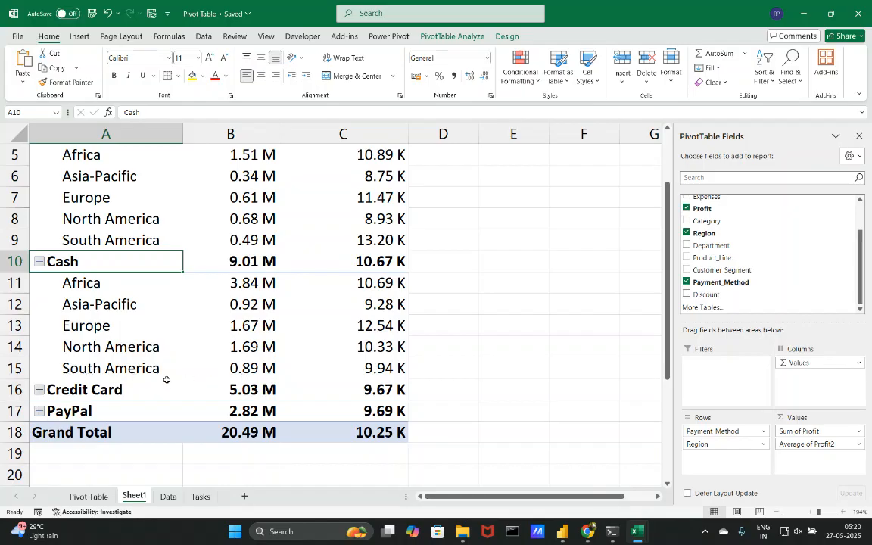
{"action": "scroll", "coordinate": [245, 321], "scroll_direction": "up", "scroll_amount": 1}
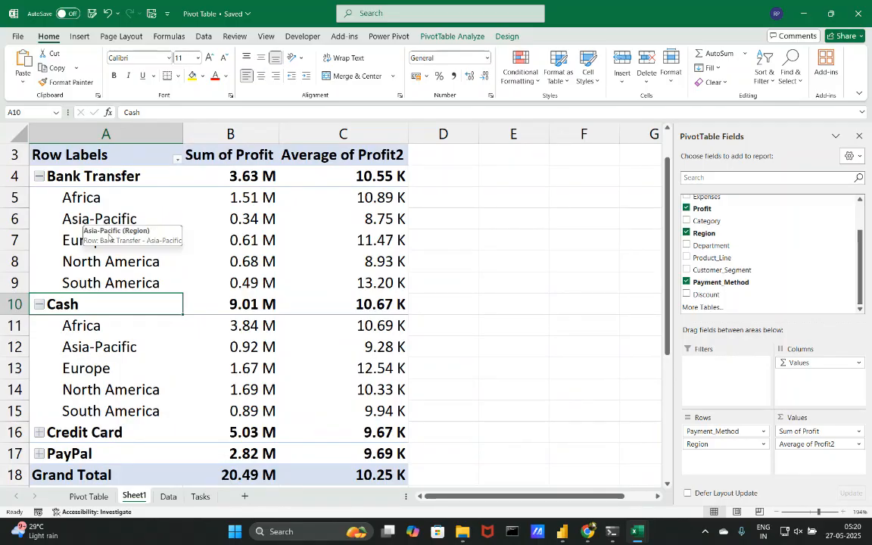
{"action": "scroll", "coordinate": [125, 327], "scroll_direction": "down", "scroll_amount": 3}
{"action": "left_click", "coordinate": [40, 285]}
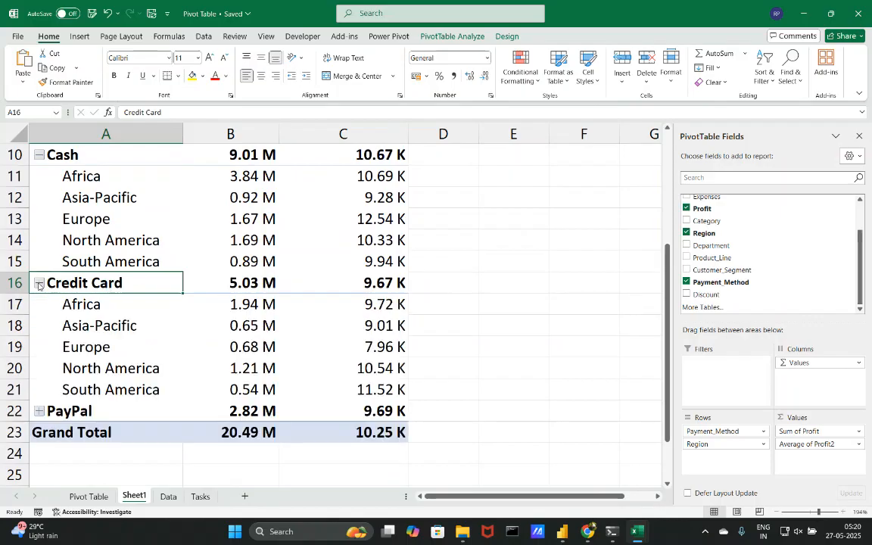
{"action": "scroll", "coordinate": [122, 348], "scroll_direction": "down", "scroll_amount": 1}
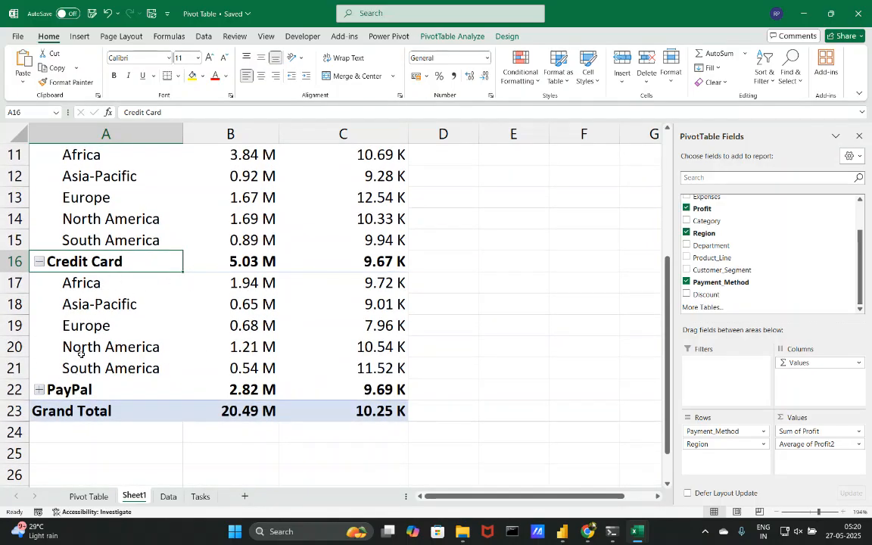
{"action": "left_click", "coordinate": [40, 389]}
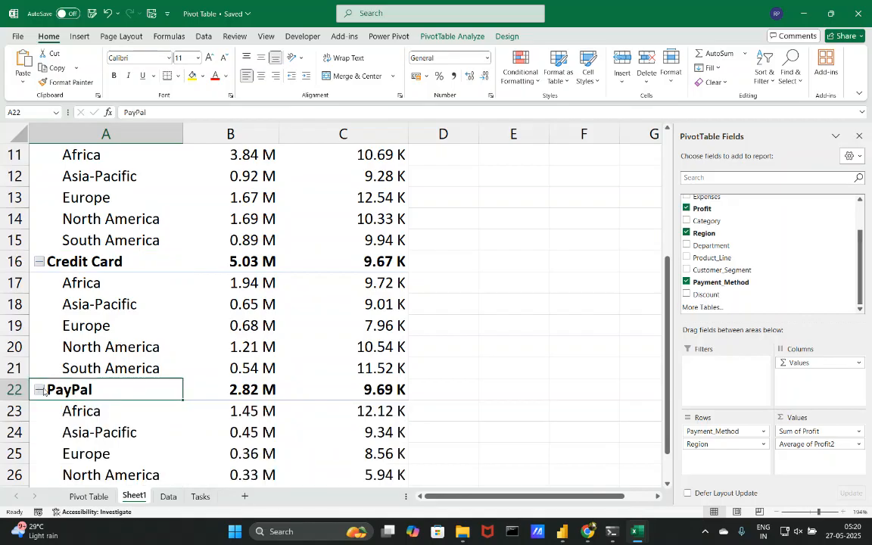
{"action": "scroll", "coordinate": [43, 390], "scroll_direction": "down", "scroll_amount": 2}
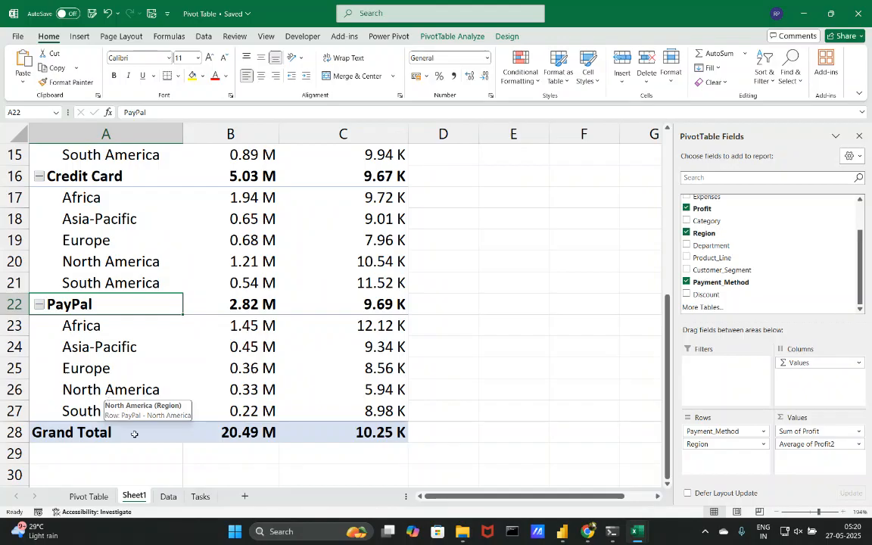
Step: Remove the average profit field from the PivotTable's values and move Region from the rows to the columns
{"action": "scroll", "coordinate": [382, 319], "scroll_direction": "up", "scroll_amount": 1}
{"action": "scroll", "coordinate": [382, 319], "scroll_direction": "up", "scroll_amount": 5}
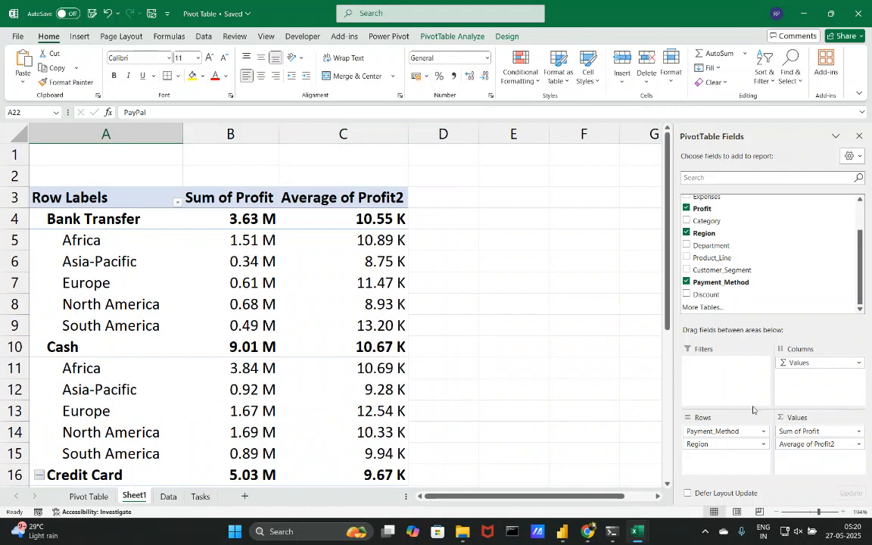
{"action": "left_click_drag", "start_coordinate": [789, 449], "coordinate": [605, 392]}
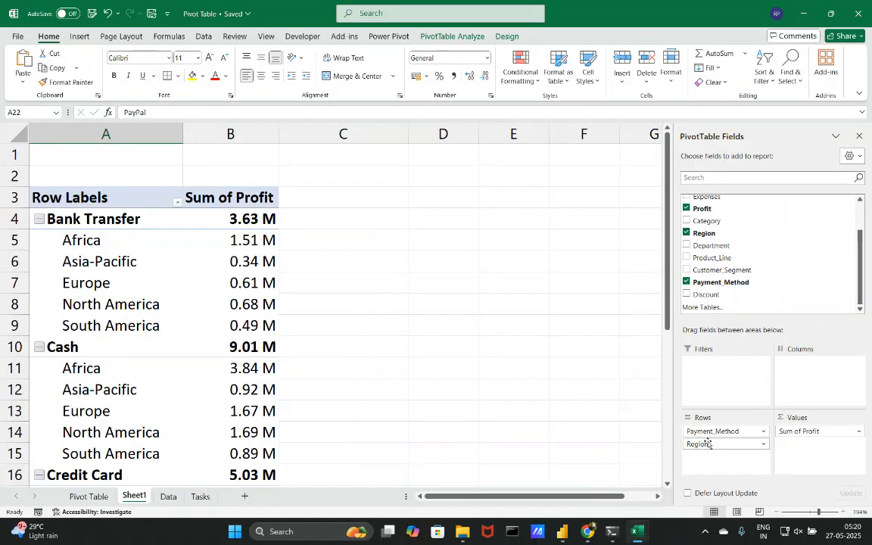
{"action": "left_click_drag", "start_coordinate": [705, 444], "coordinate": [793, 385]}
{"action": "scroll", "coordinate": [539, 367], "scroll_direction": "down", "scroll_amount": 3, "text": "ctrl"}
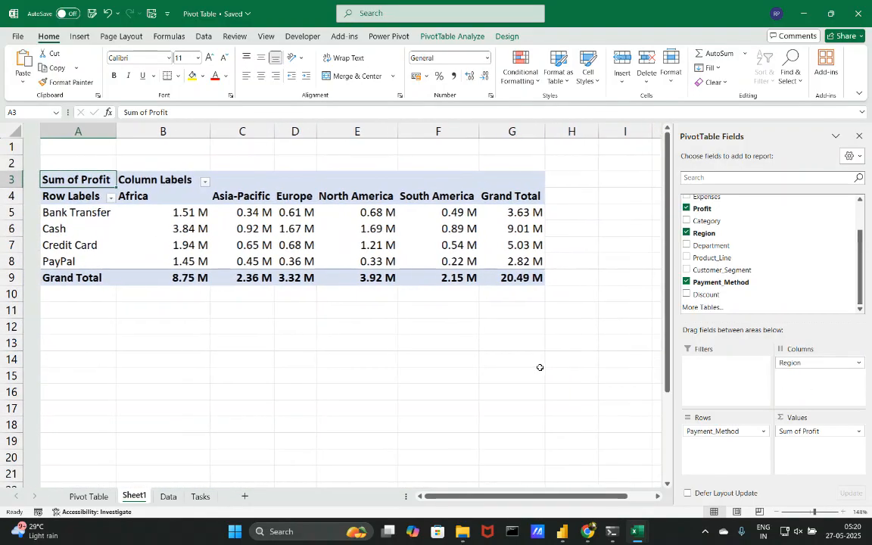
{"action": "left_click", "coordinate": [283, 227]}
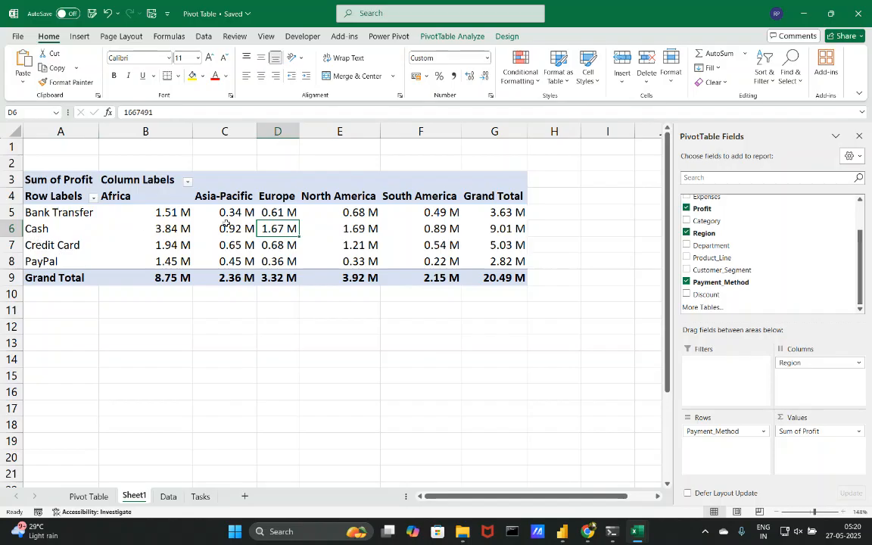
{"action": "left_click", "coordinate": [432, 246]}
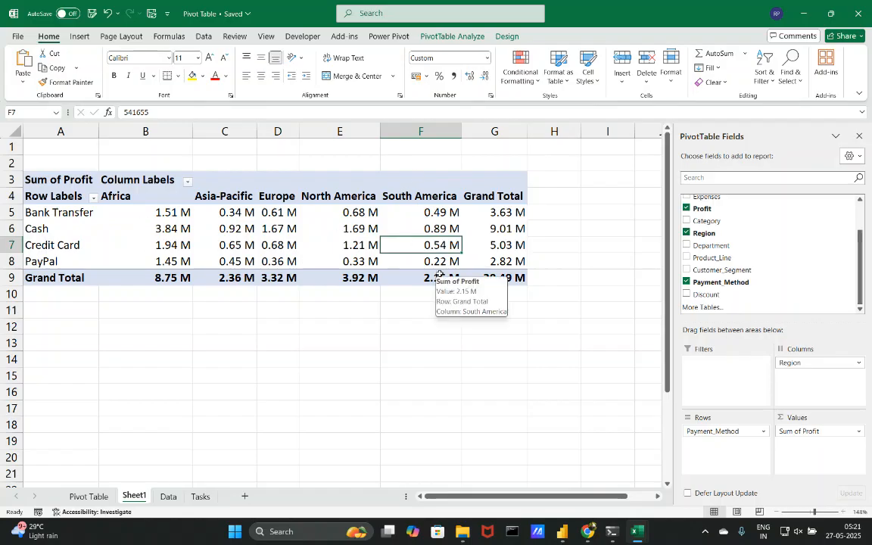
{"action": "left_click", "coordinate": [281, 275]}
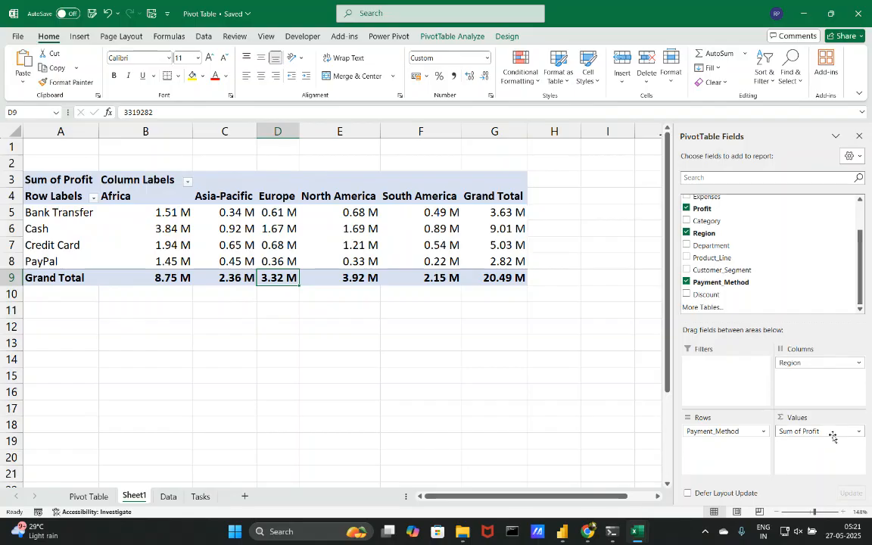
Step: Remove Region from the PivotTable's columns and add Department as a report filter
{"action": "left_click_drag", "start_coordinate": [797, 362], "coordinate": [646, 375]}
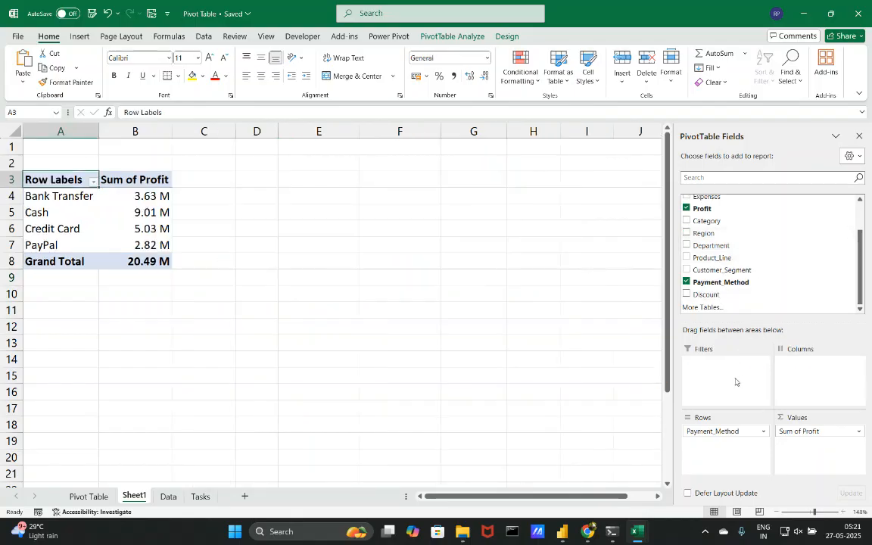
{"action": "left_click_drag", "start_coordinate": [704, 245], "coordinate": [716, 361]}
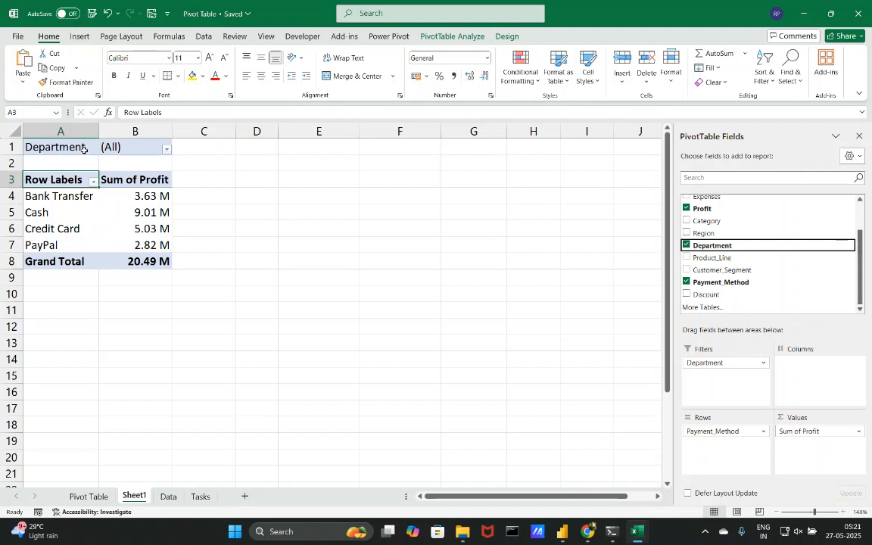
Step: Filter the PivotTable to show only the IT department
{"action": "left_click", "coordinate": [167, 148]}
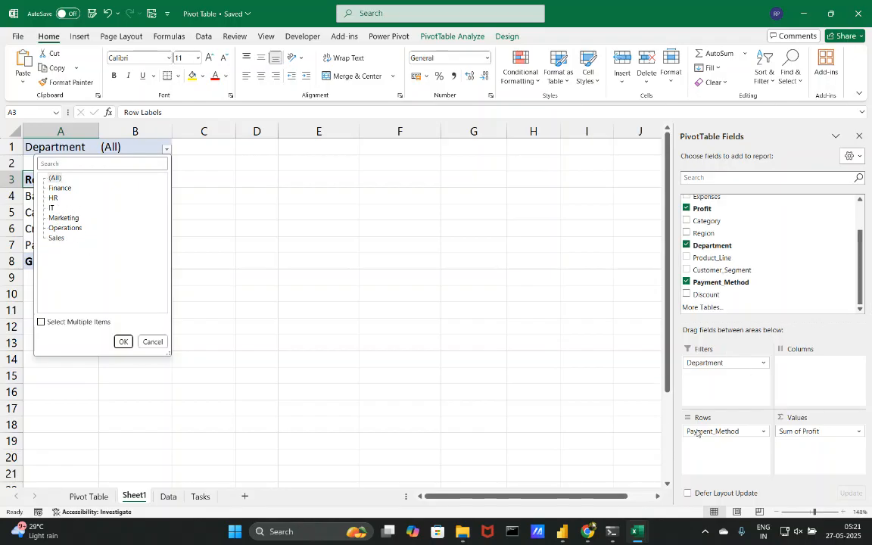
{"action": "left_click", "coordinate": [50, 209]}
{"action": "left_click", "coordinate": [123, 341]}
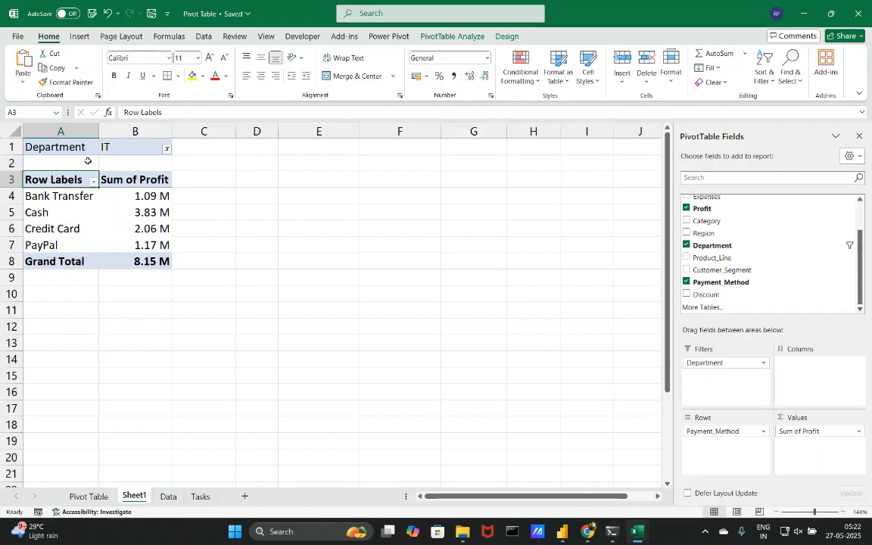
Step: Set the PivotTable's Department report filter to Operations
{"action": "left_click", "coordinate": [166, 149]}
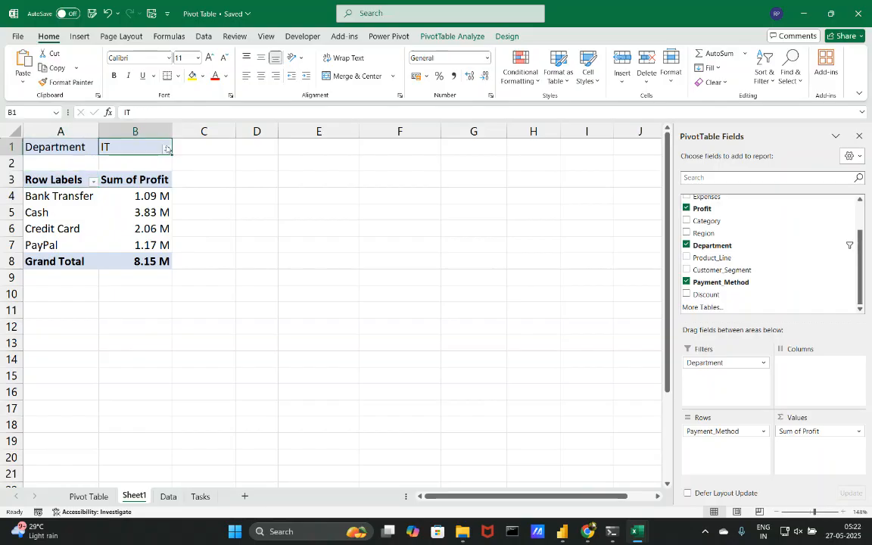
{"action": "left_click", "coordinate": [167, 149]}
{"action": "left_click", "coordinate": [67, 229]}
{"action": "left_click", "coordinate": [122, 341]}
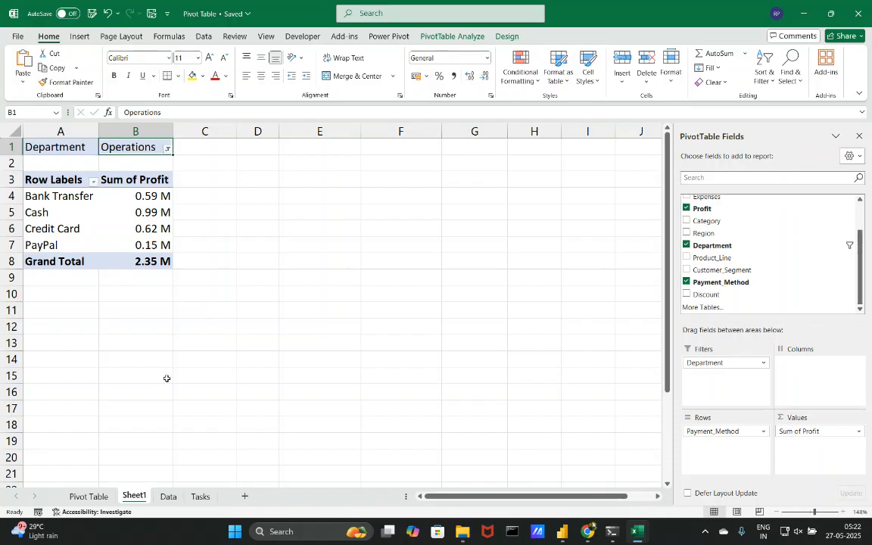
Step: In cell N4 of the Data sheet, list the distinct payment methods with a UNIQUE formula on Table1[Payment_Method]
{"action": "left_click", "coordinate": [168, 497]}
{"action": "scroll", "coordinate": [580, 352], "scroll_direction": "right", "scroll_amount": 3}
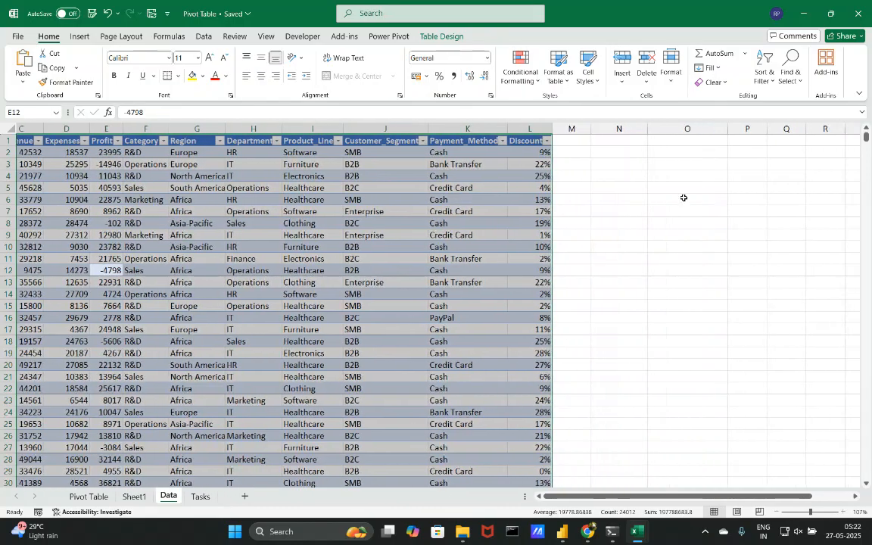
{"action": "scroll", "coordinate": [609, 185], "scroll_direction": "left", "scroll_amount": 1}
{"action": "left_click", "coordinate": [619, 175]}
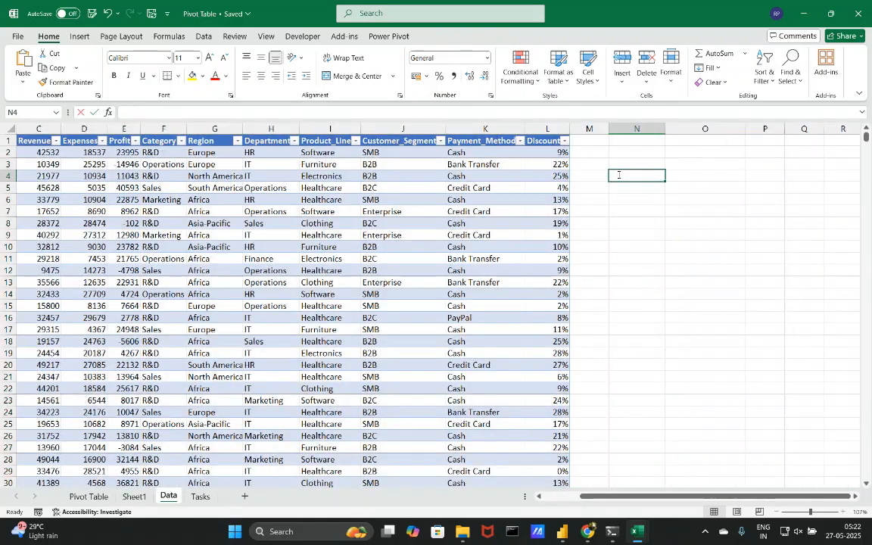
{"action": "type", "text": "=uni"}
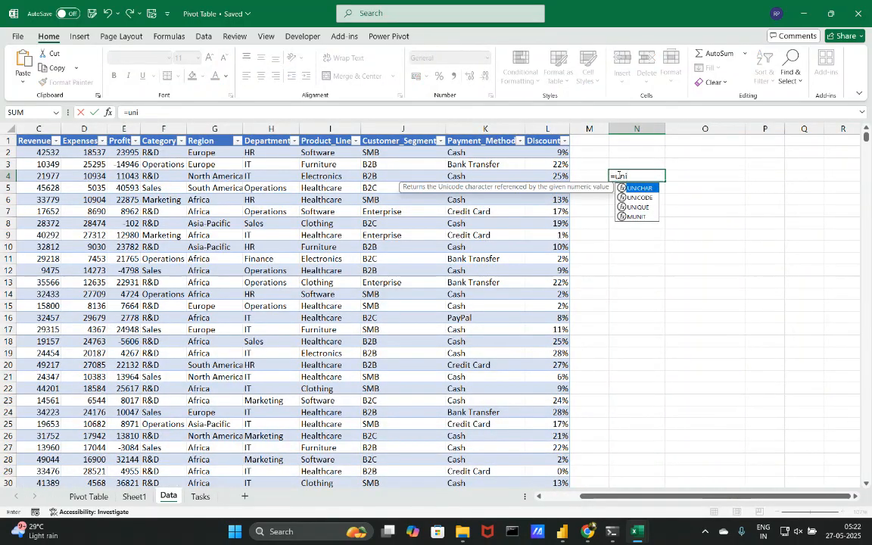
{"action": "key", "text": "Down"}
{"action": "key", "text": "Down"}
{"action": "key", "text": "Tab"}
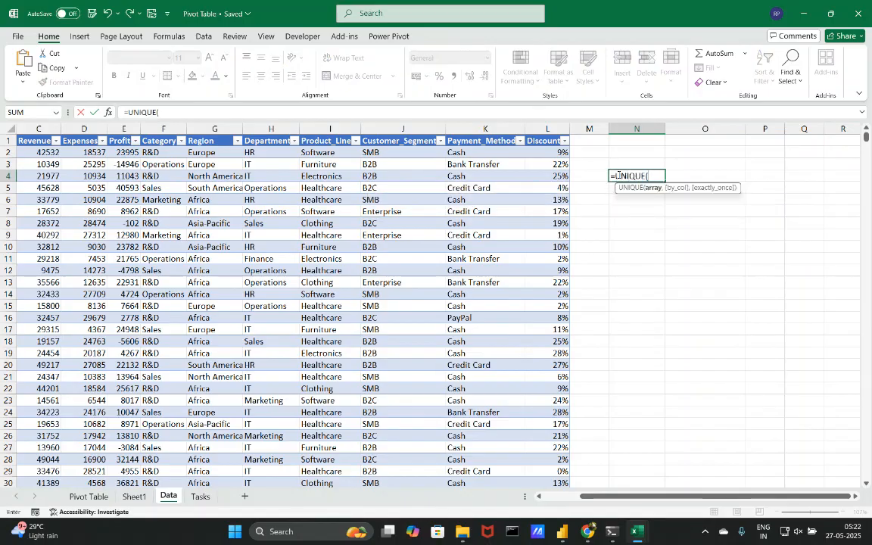
{"action": "left_click", "coordinate": [474, 153]}
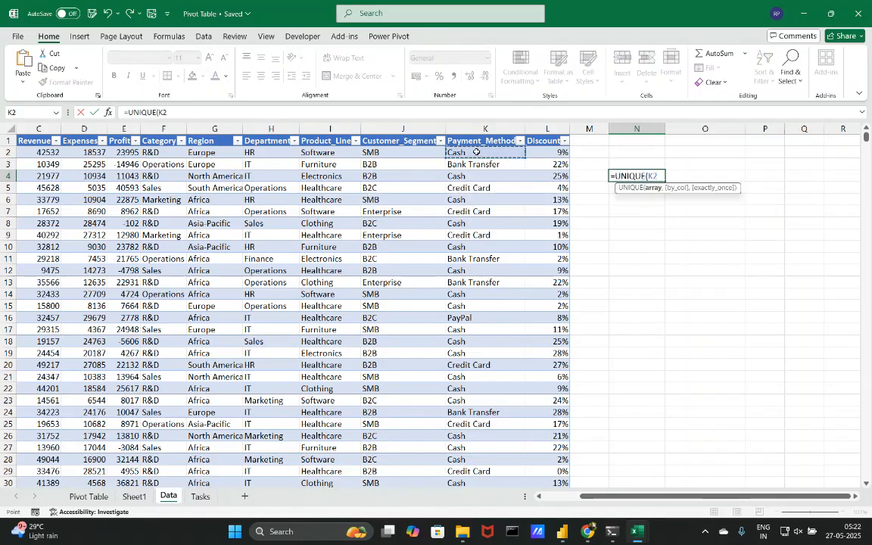
{"action": "key", "text": "ctrl+shift+Down"}
{"action": "key", "text": "Return"}
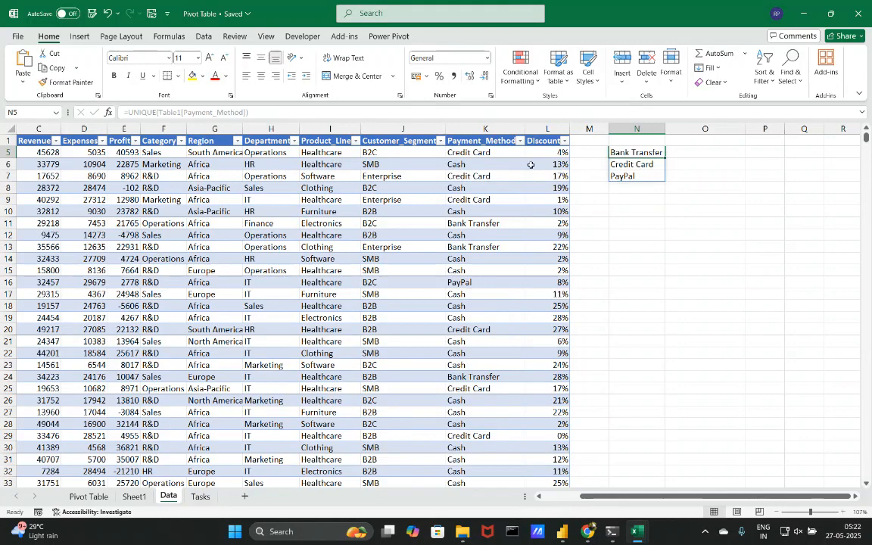
Step: Start a SUMIFS formula in O4, beside Cash, with Table1[Profit] as the sum range
{"action": "scroll", "coordinate": [676, 193], "scroll_direction": "up", "scroll_amount": 1}
{"action": "left_click", "coordinate": [698, 175]}
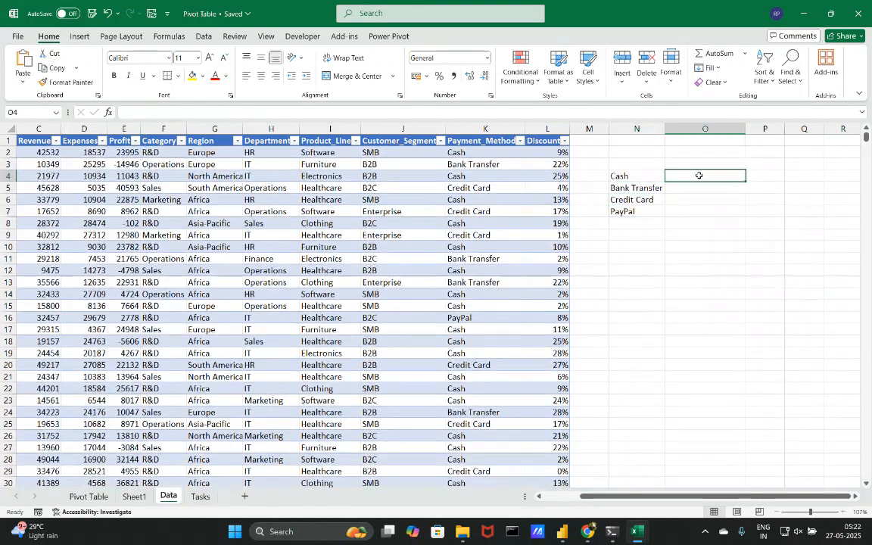
{"action": "type", "text": "=sumifs"}
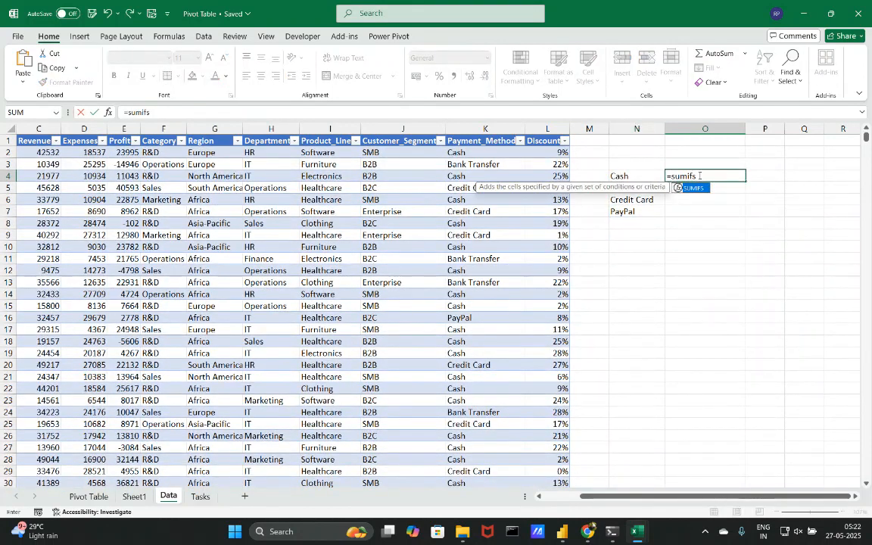
{"action": "key", "text": "Tab"}
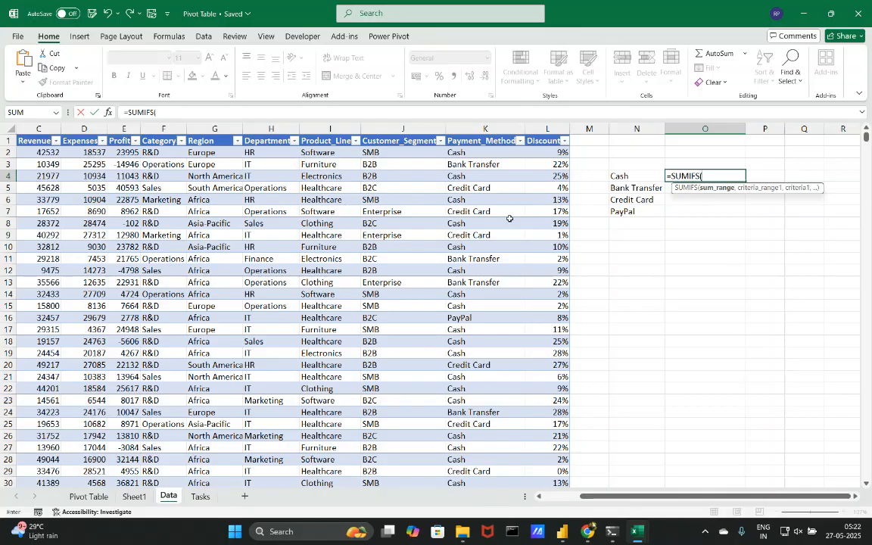
{"action": "scroll", "coordinate": [227, 230], "scroll_direction": "left", "scroll_amount": 2}
{"action": "left_click", "coordinate": [202, 154]}
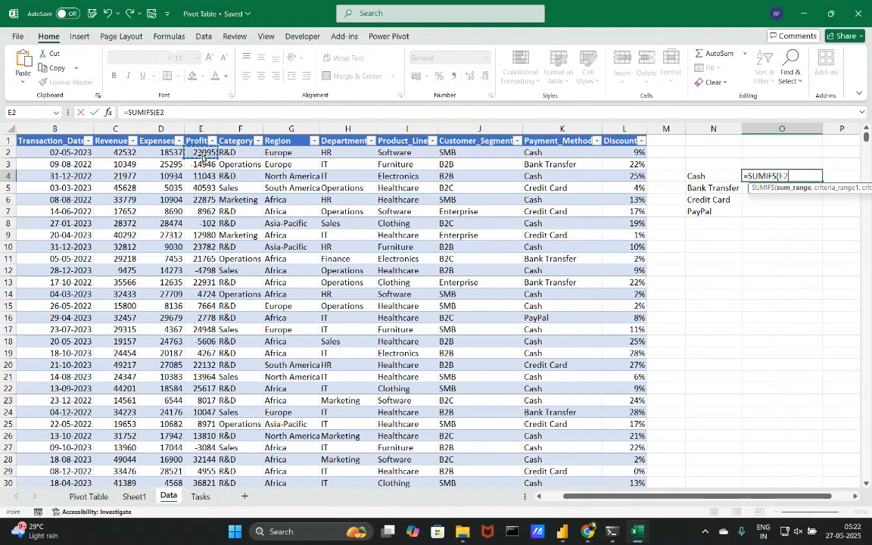
{"action": "key", "text": "ctrl+shift+Down"}
{"action": "type", "text": ","}
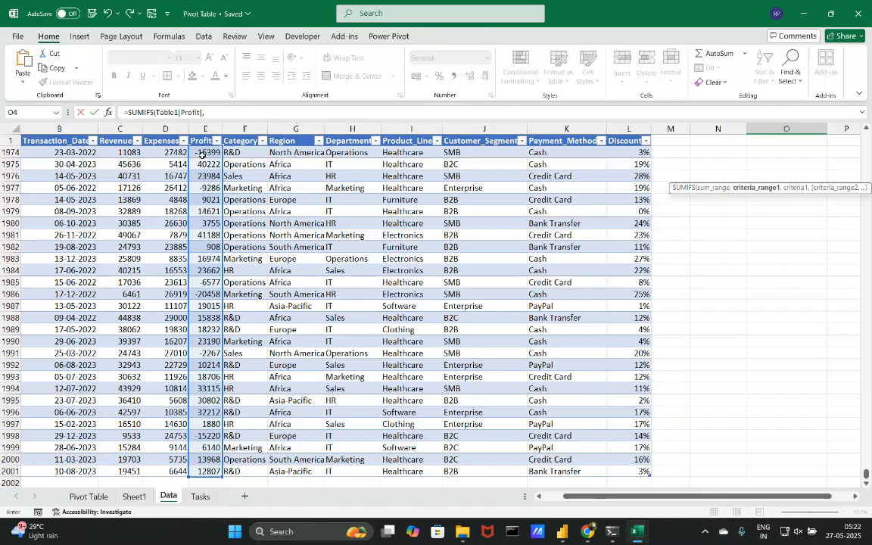
{"action": "key", "text": "Up"}
{"action": "key", "text": "Up"}
{"action": "key", "text": "Up"}
{"action": "scroll", "coordinate": [201, 155], "scroll_direction": "up", "scroll_amount": 7}
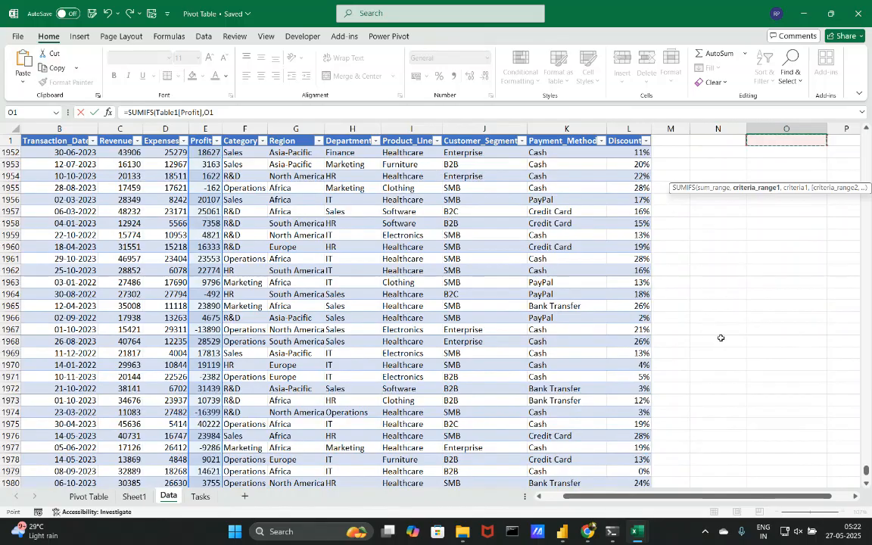
{"action": "left_click_drag", "start_coordinate": [868, 471], "coordinate": [867, 58]}
{"action": "key", "text": "BackSpace"}
{"action": "key", "text": "BackSpace"}
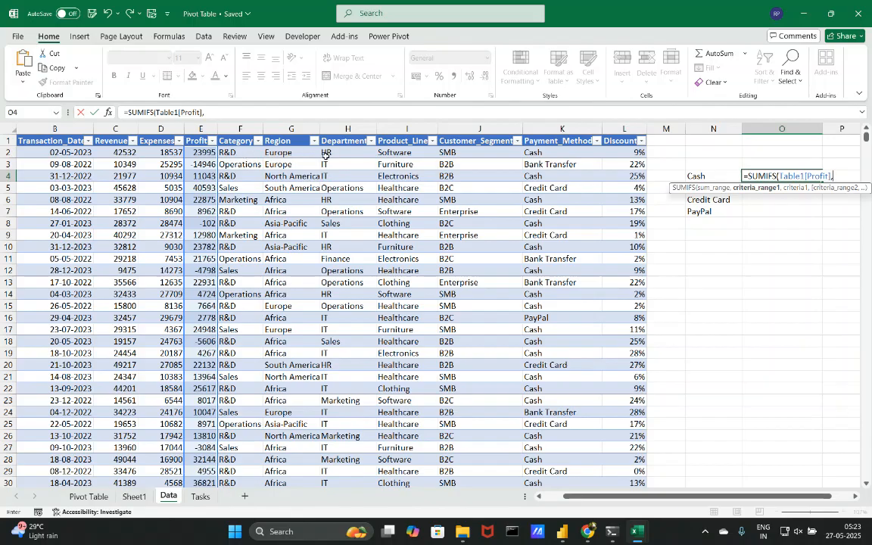
Step: Complete the SUMIFS formula with Table1[Payment_Method] as the criteria range and N4 as the criterion, and copy it down to O7
{"action": "left_click", "coordinate": [549, 154]}
{"action": "key", "text": "ctrl+shift+Down"}
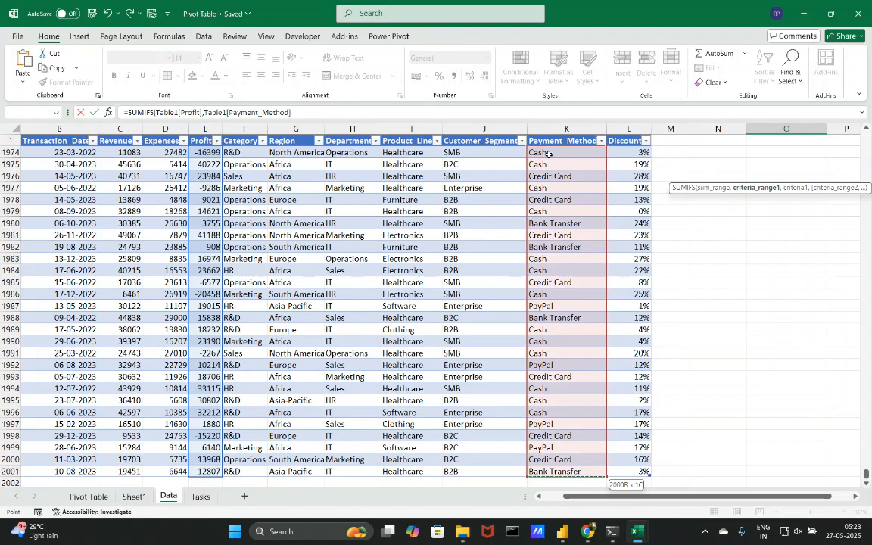
{"action": "type", "text": ","}
{"action": "key", "text": "Left"}
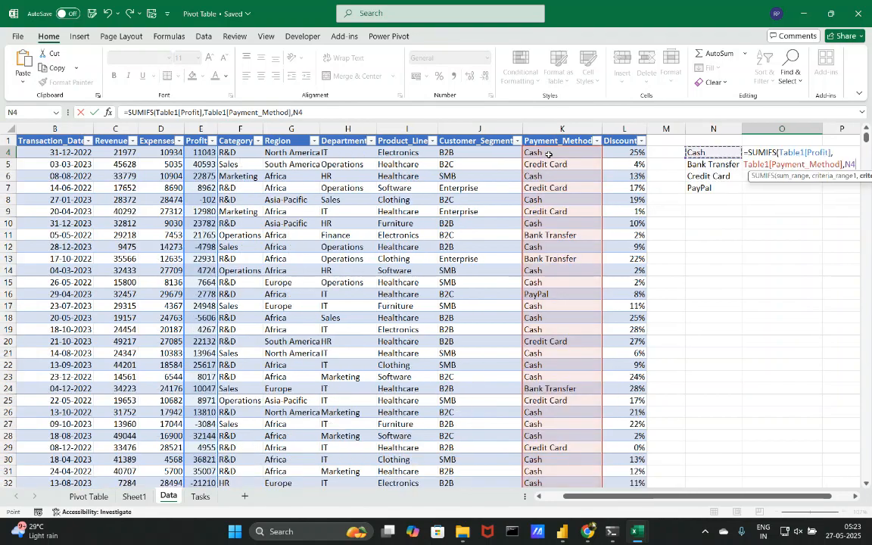
{"action": "type", "text": ","}
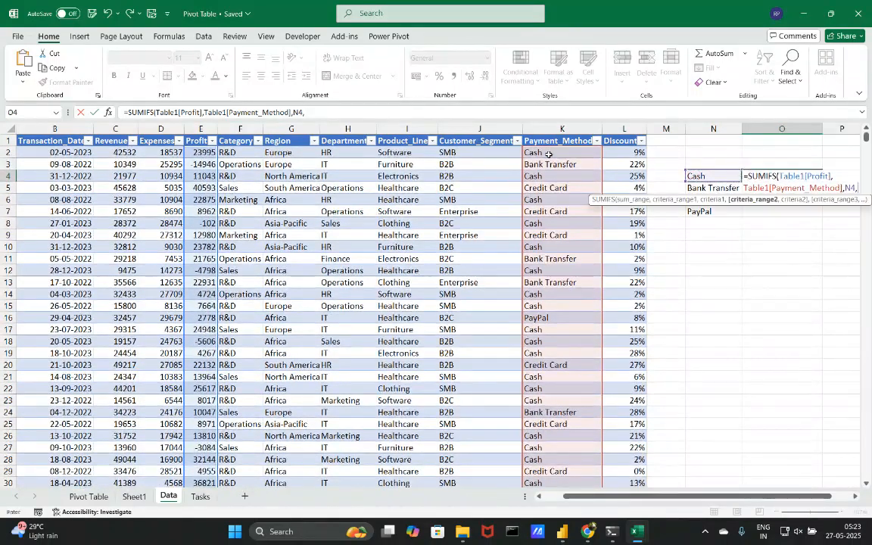
{"action": "key", "text": "BackSpace"}
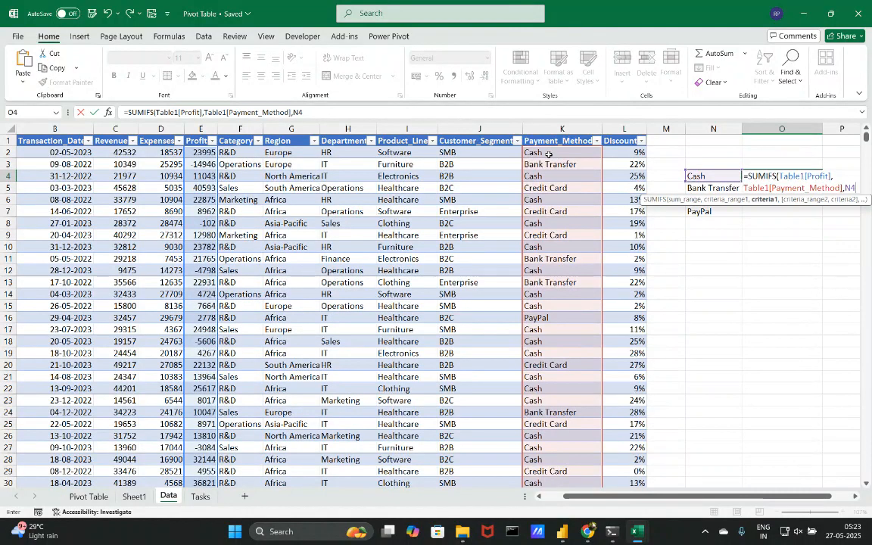
{"action": "key", "text": "Return"}
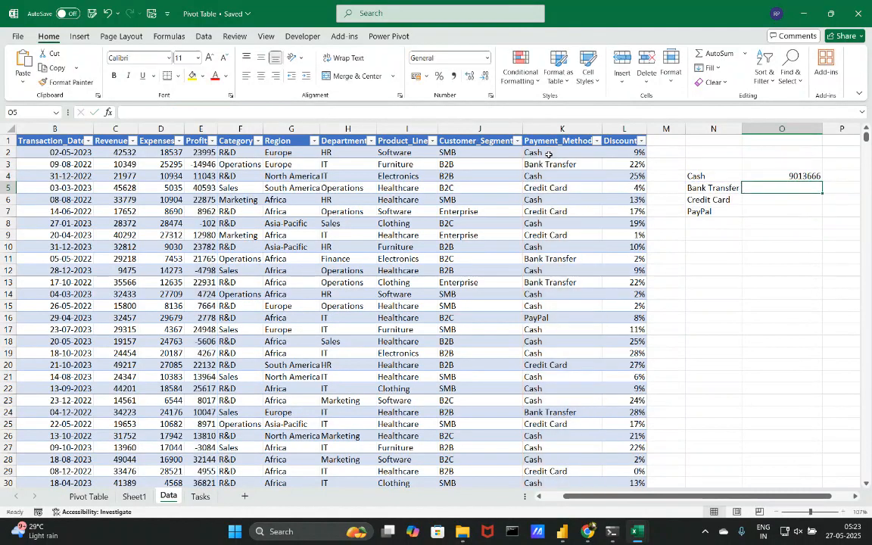
{"action": "left_click", "coordinate": [798, 177]}
{"action": "left_click_drag", "start_coordinate": [823, 182], "coordinate": [825, 217]}
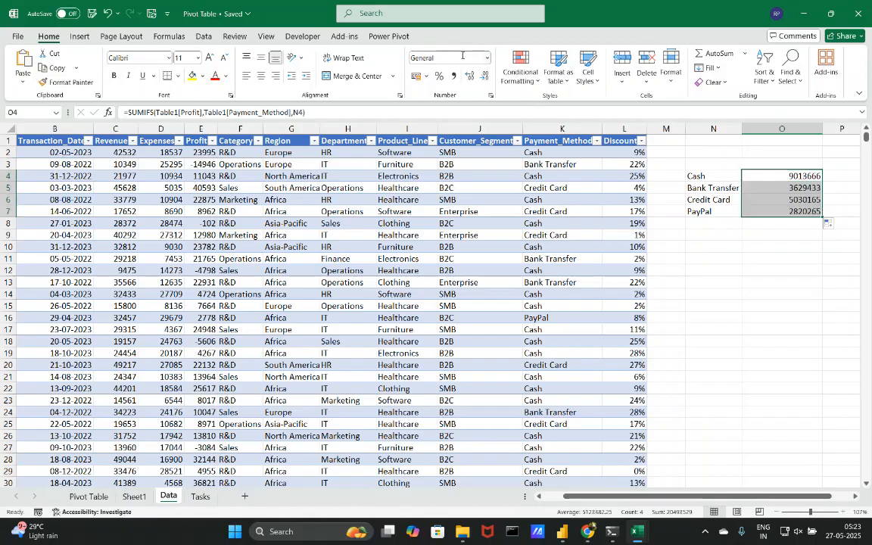
Step: Format the profit totals in O4:O7 in millions with the custom number format #,##0.00,, "M"
{"action": "left_click", "coordinate": [427, 57]}
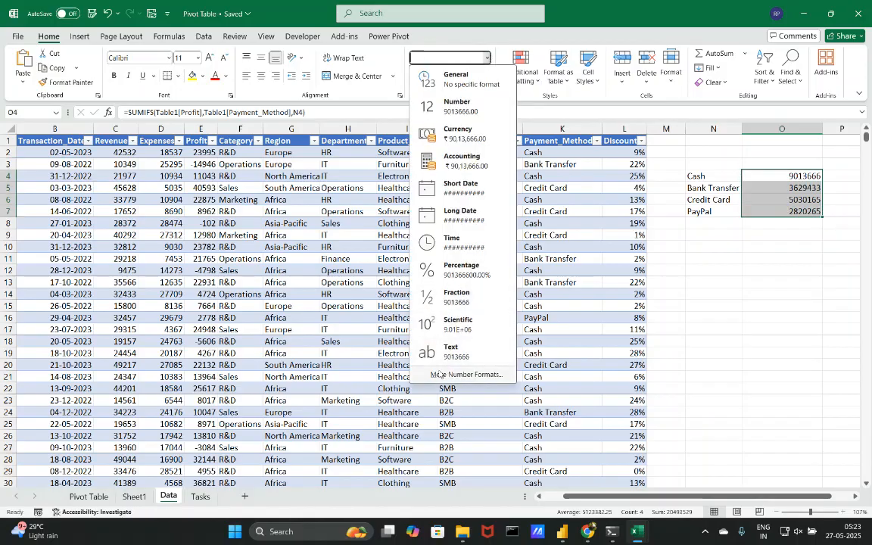
{"action": "left_click", "coordinate": [440, 373]}
{"action": "left_click", "coordinate": [403, 245]}
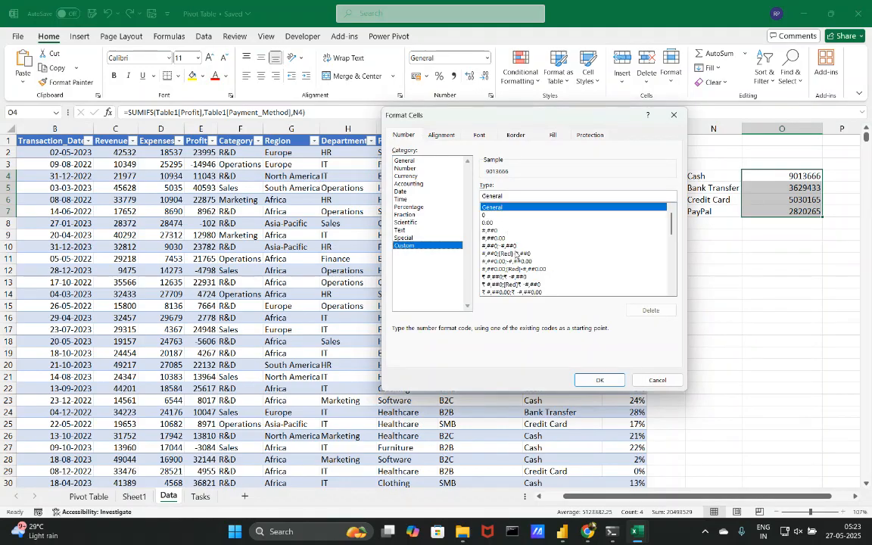
{"action": "left_click", "coordinate": [508, 244]}
{"action": "left_click", "coordinate": [501, 239]}
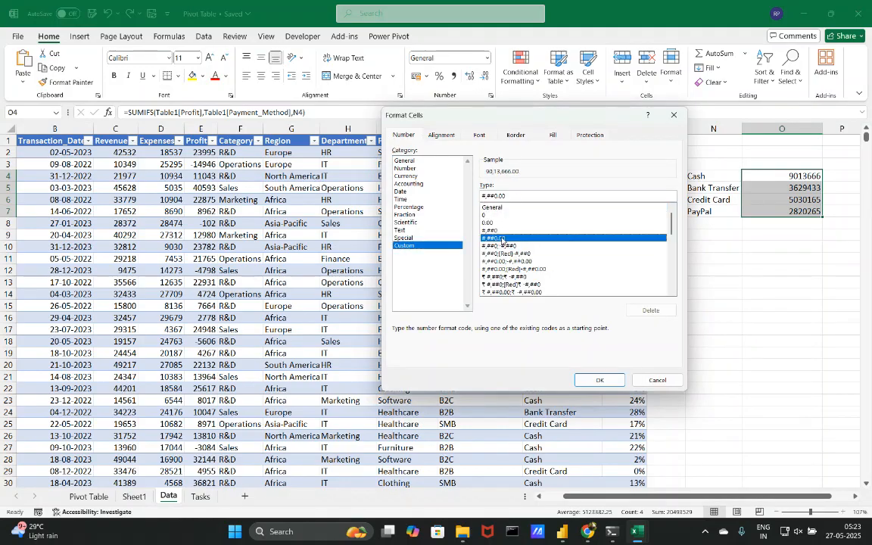
{"action": "left_click", "coordinate": [508, 197]}
{"action": "type", "text": ",,\"M\""}
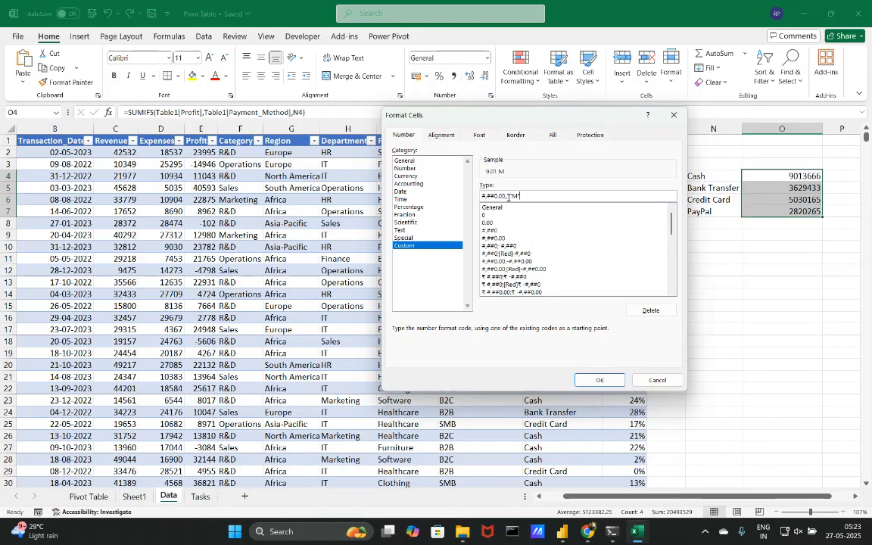
{"action": "key", "text": "Return"}
{"action": "left_click", "coordinate": [826, 306]}
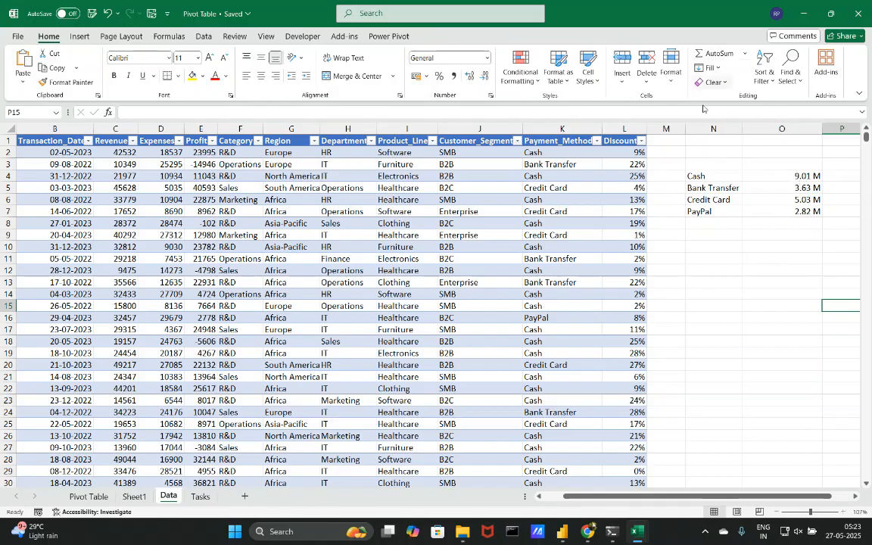
Step: Extend the SUMIFS formula in O4 with a second condition requiring Table1[Department] to equal "HR"
{"action": "left_click", "coordinate": [782, 174]}
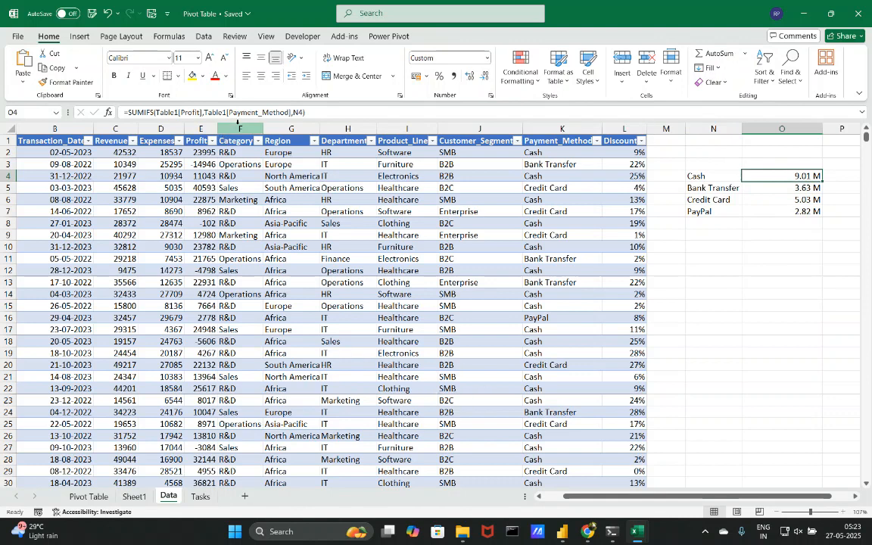
{"action": "left_click", "coordinate": [303, 112]}
{"action": "type", "text": ","}
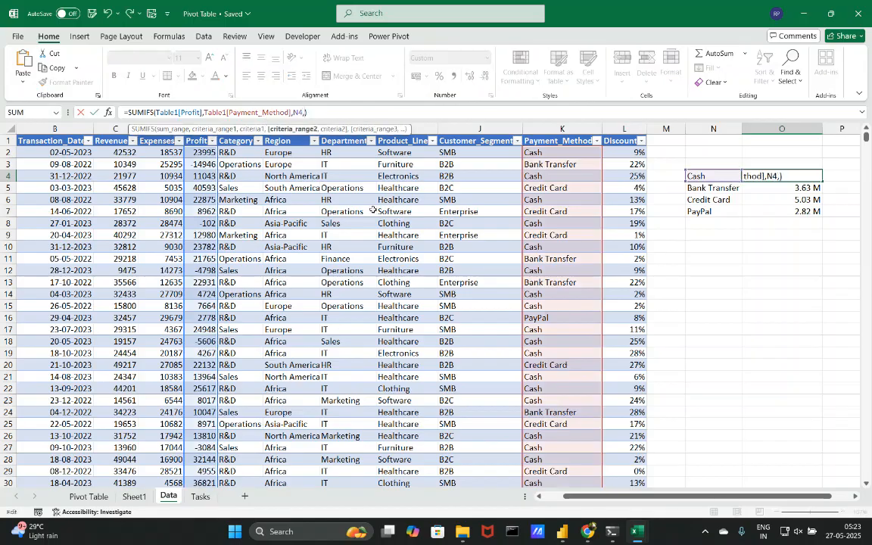
{"action": "left_click", "coordinate": [342, 153]}
{"action": "key", "text": "ctrl+shift+Down"}
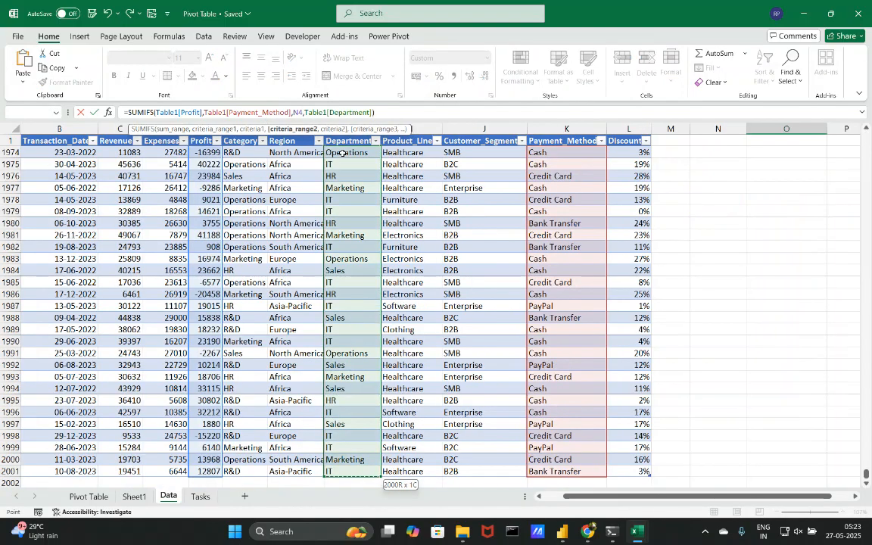
{"action": "type", "text": ","}
{"action": "type", "text": "\"HR"}
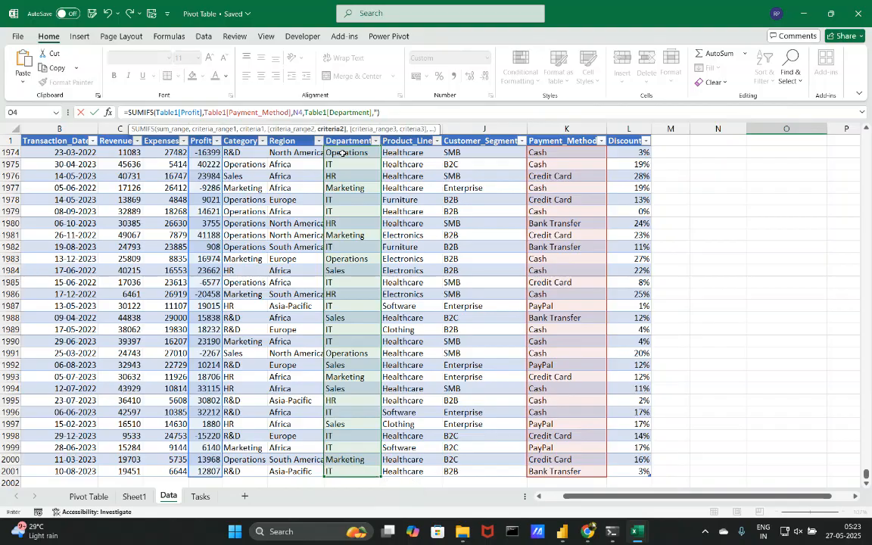
{"action": "type", "text": "\""}
{"action": "key", "text": "Return"}
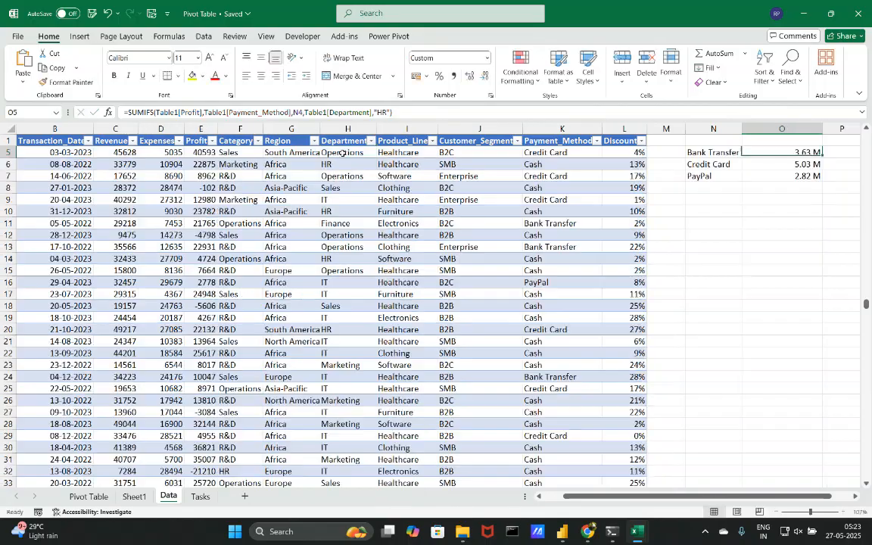
Step: Copy the SUMIFS formula with the HR condition from O4 down to O7 for the remaining payment methods
{"action": "scroll", "coordinate": [689, 328], "scroll_direction": "up", "scroll_amount": 3}
{"action": "scroll", "coordinate": [690, 329], "scroll_direction": "down", "scroll_amount": 1}
{"action": "left_click", "coordinate": [806, 175]}
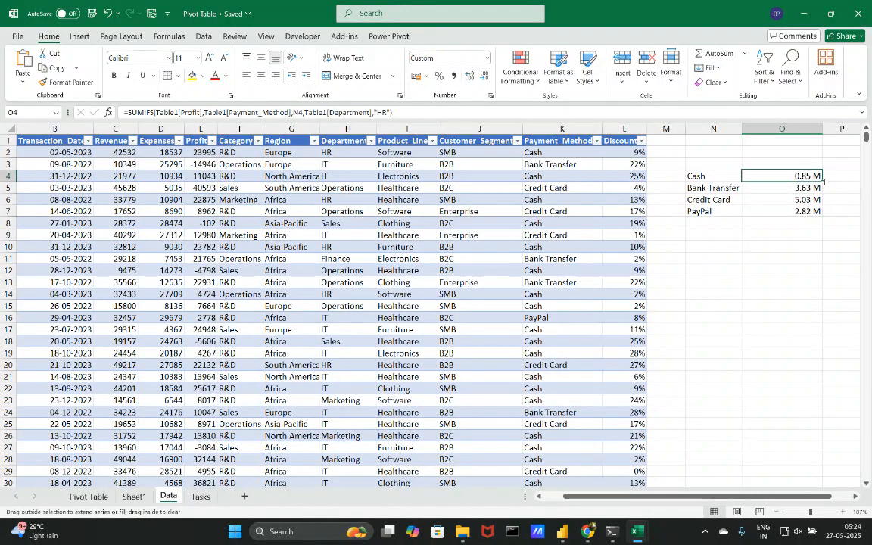
{"action": "left_click_drag", "start_coordinate": [822, 181], "coordinate": [787, 217]}
{"action": "left_click", "coordinate": [769, 246]}
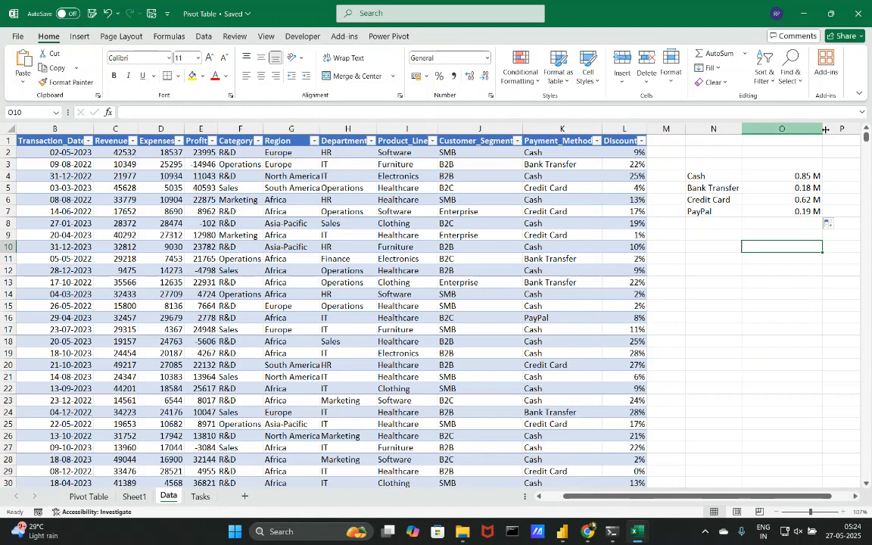
Step: Clear the payment method and profit formulas from N2:O10 on the Data sheet
{"action": "left_click_drag", "start_coordinate": [702, 154], "coordinate": [804, 246]}
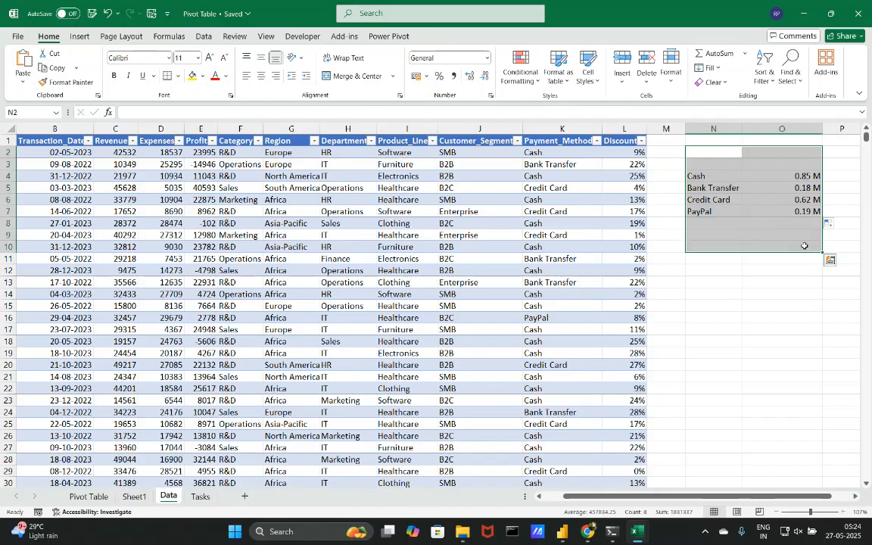
{"action": "key", "text": "Delete"}
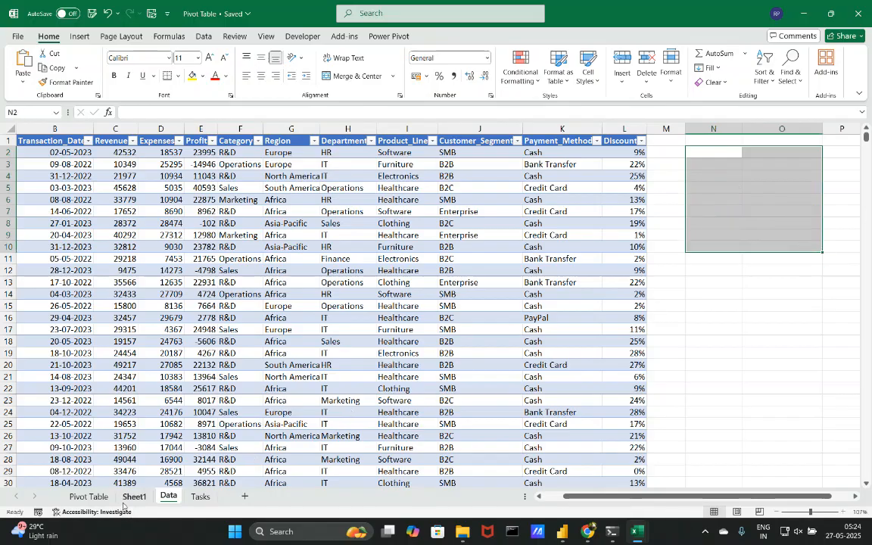
Step: Remove the Department filter from the PivotTable on Sheet1
{"action": "left_click", "coordinate": [131, 497]}
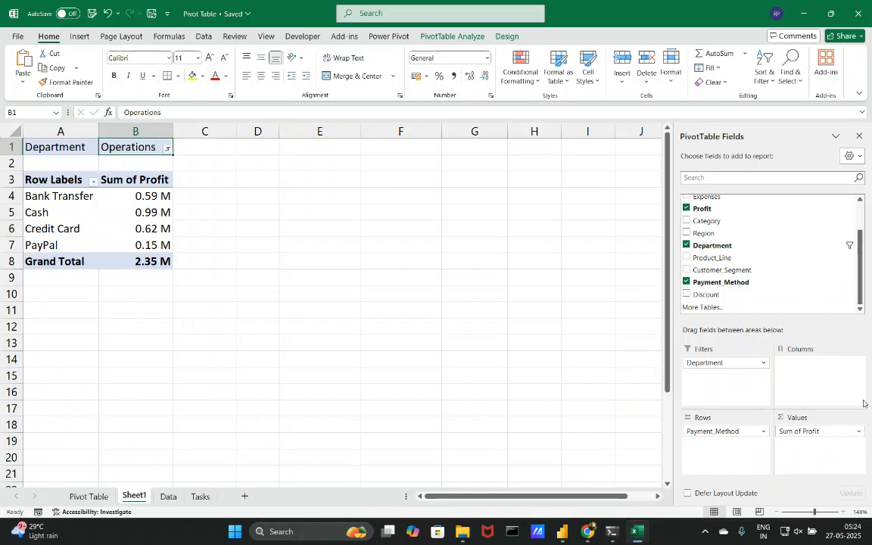
{"action": "left_click_drag", "start_coordinate": [723, 363], "coordinate": [553, 354]}
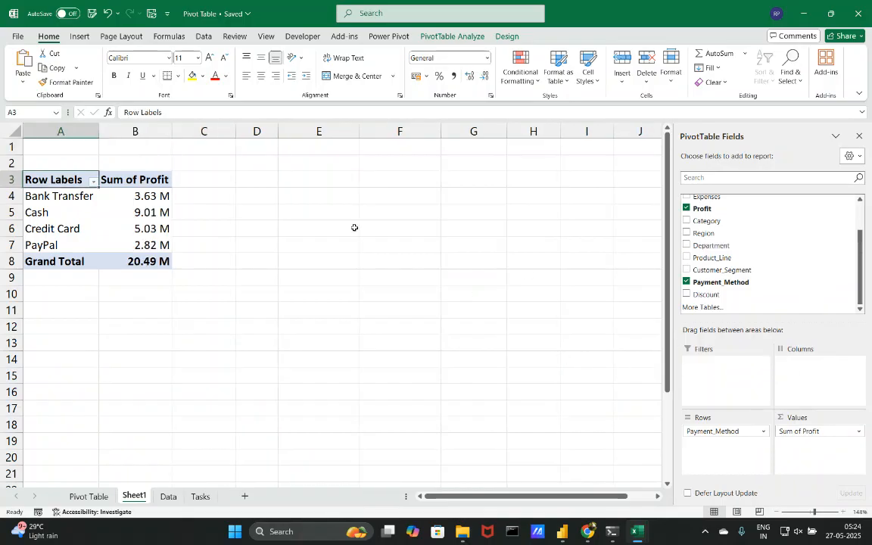
{"action": "left_click", "coordinate": [231, 233]}
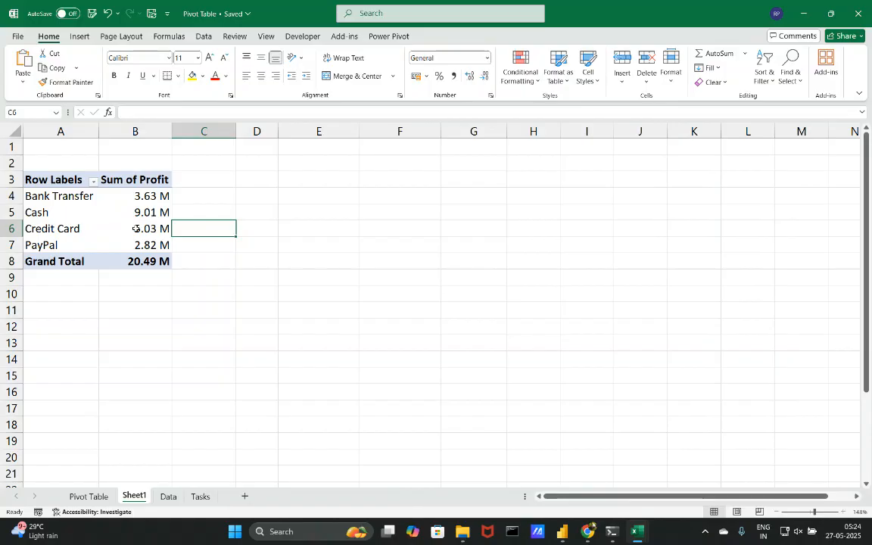
Step: Replace Payment_Method with Category as the row field of the profit PivotTable
{"action": "mouse_move", "coordinate": [136, 229]}
{"action": "left_click", "coordinate": [152, 195]}
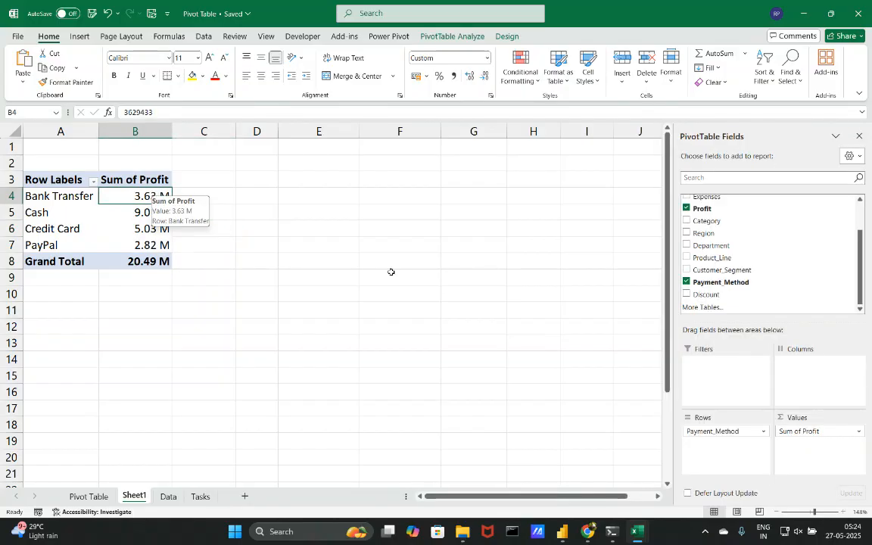
{"action": "left_click_drag", "start_coordinate": [713, 434], "coordinate": [532, 375]}
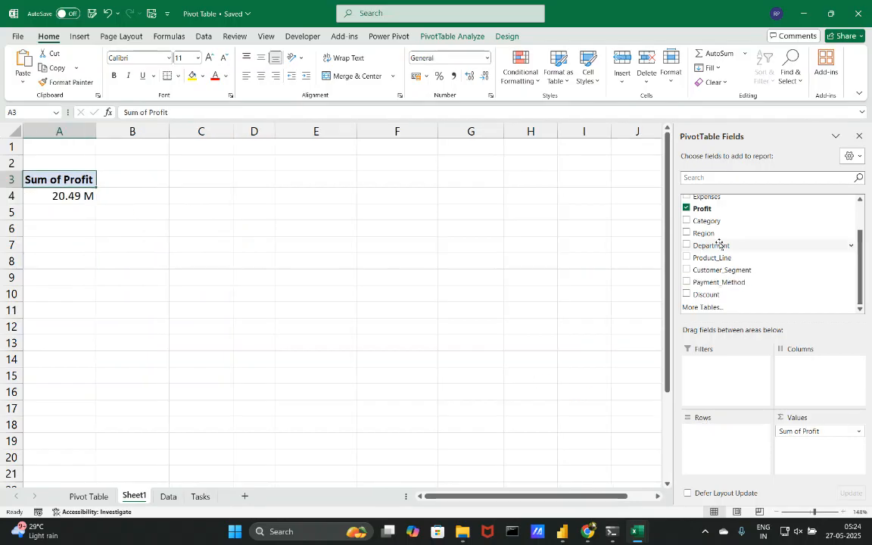
{"action": "left_click", "coordinate": [687, 221]}
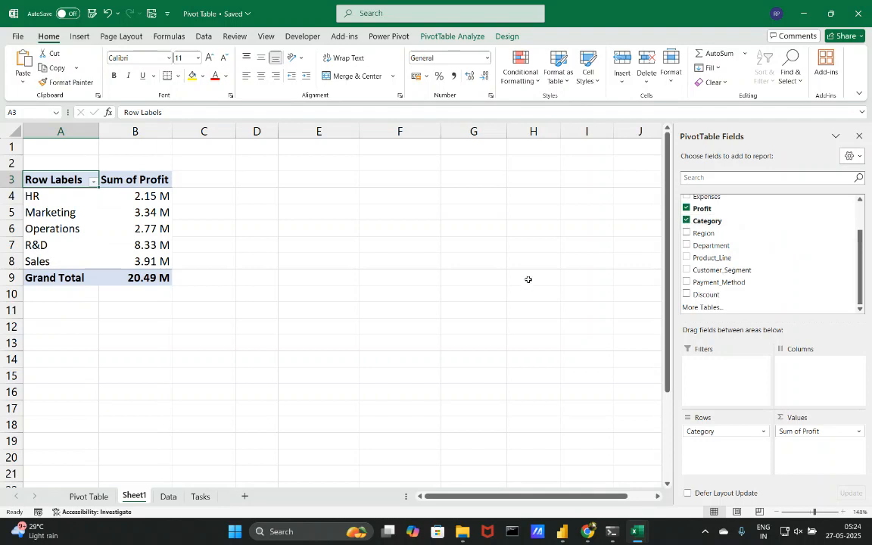
{"action": "mouse_move", "coordinate": [612, 534]}
{"action": "left_click", "coordinate": [497, 435]}
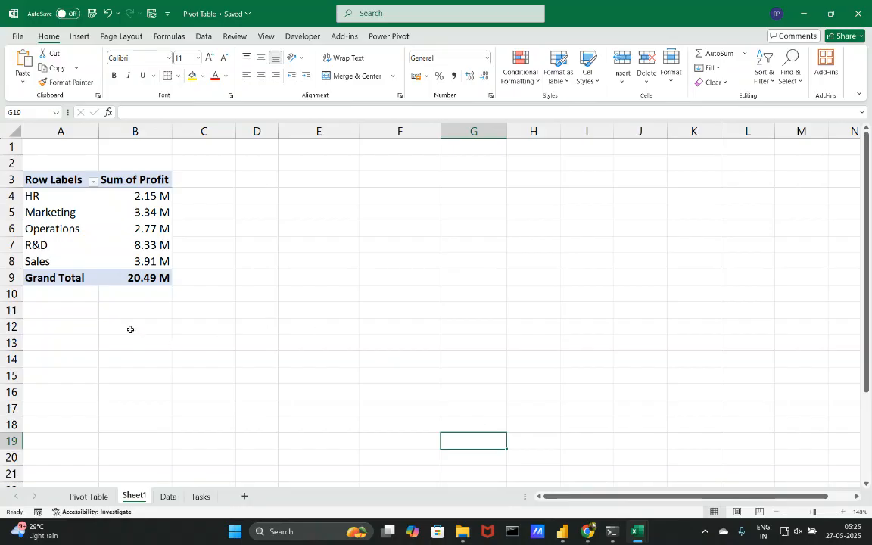
Step: Show the PivotTable's Sum of Profit values as % of Grand Total
{"action": "left_click", "coordinate": [115, 245]}
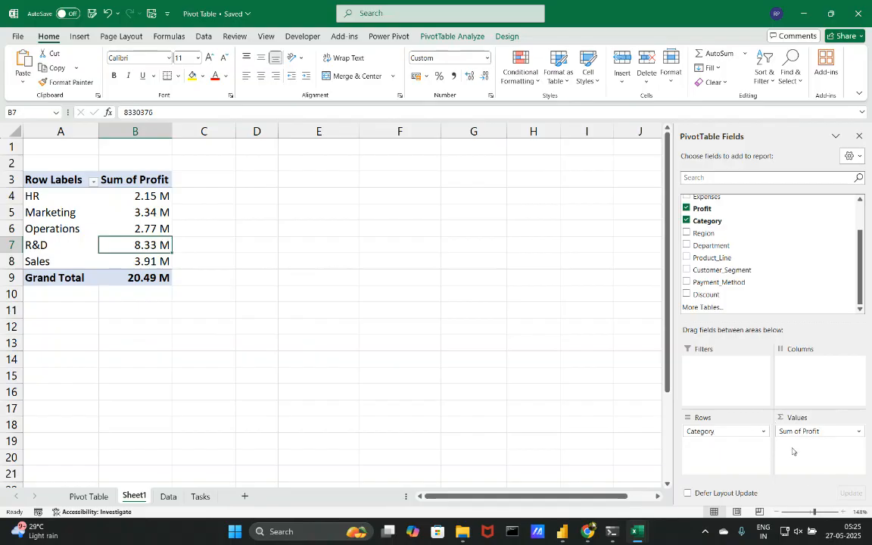
{"action": "left_click", "coordinate": [808, 431]}
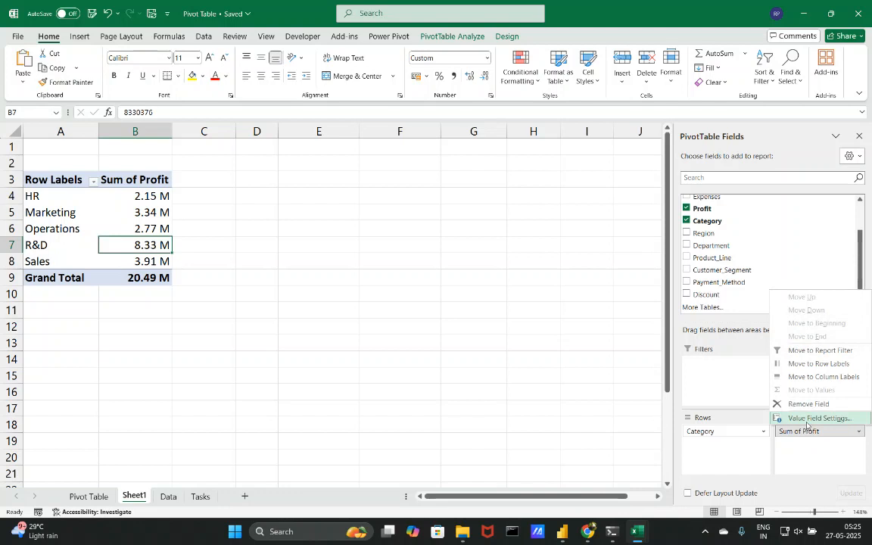
{"action": "left_click", "coordinate": [805, 420]}
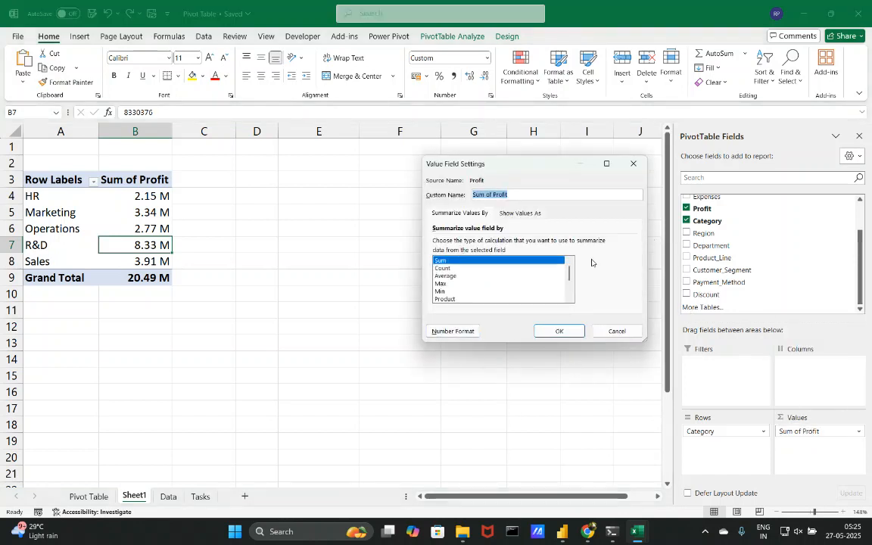
{"action": "left_click", "coordinate": [511, 215]}
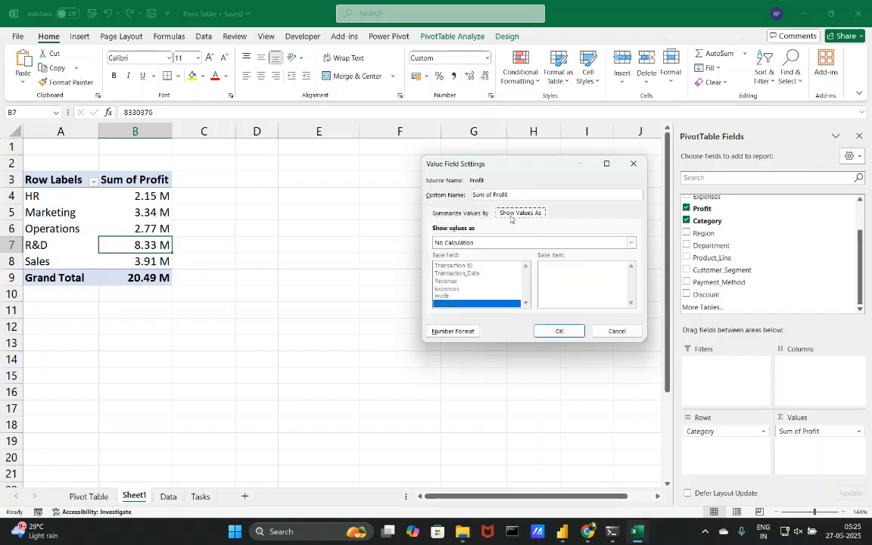
{"action": "left_click", "coordinate": [631, 243]}
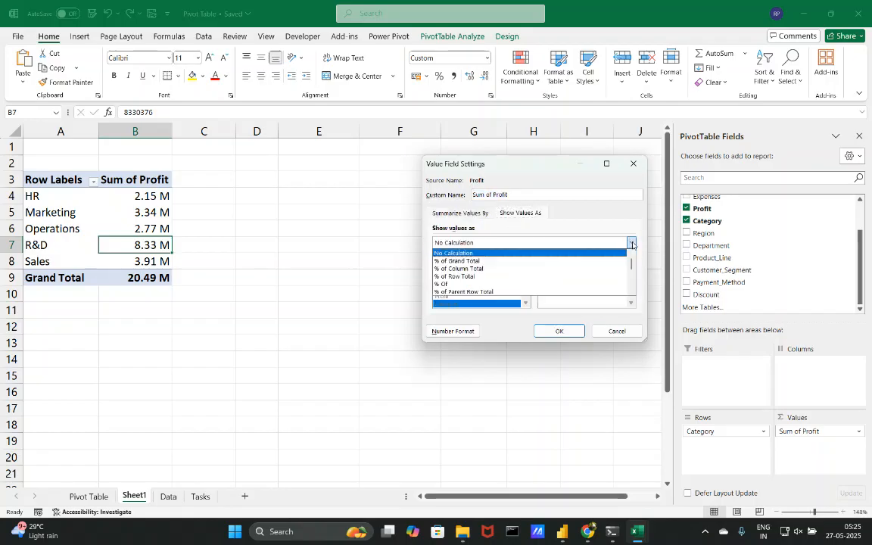
{"action": "left_click", "coordinate": [460, 261]}
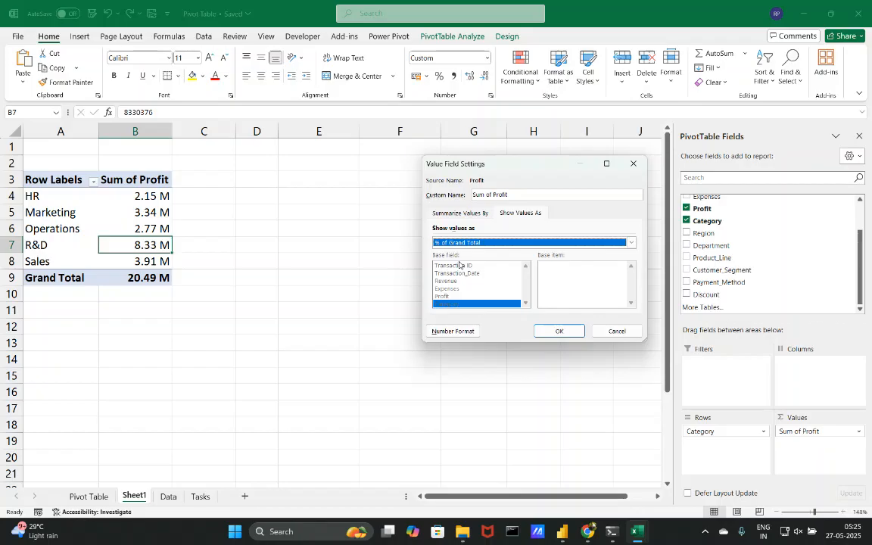
{"action": "left_click", "coordinate": [560, 331]}
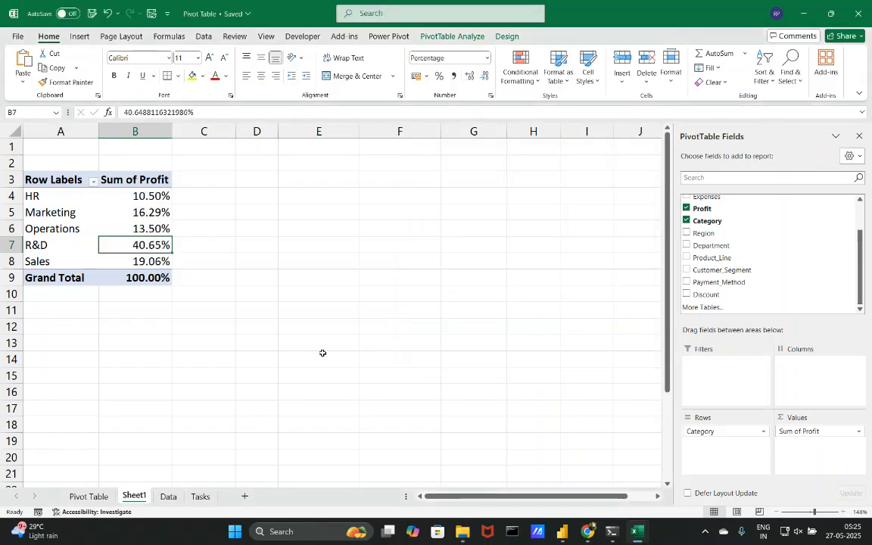
{"action": "left_click", "coordinate": [261, 308]}
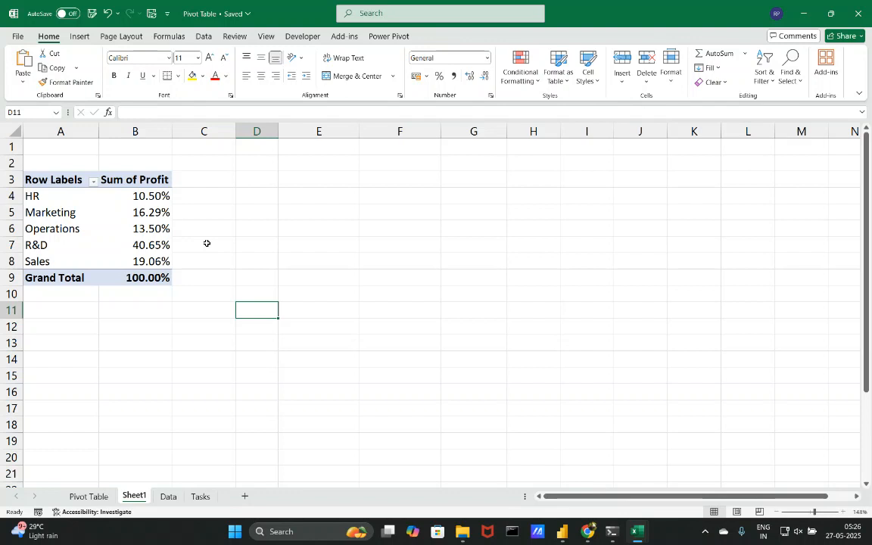
Step: Set the Sum of Profit field's value display back to No Calculation
{"action": "left_click", "coordinate": [117, 224]}
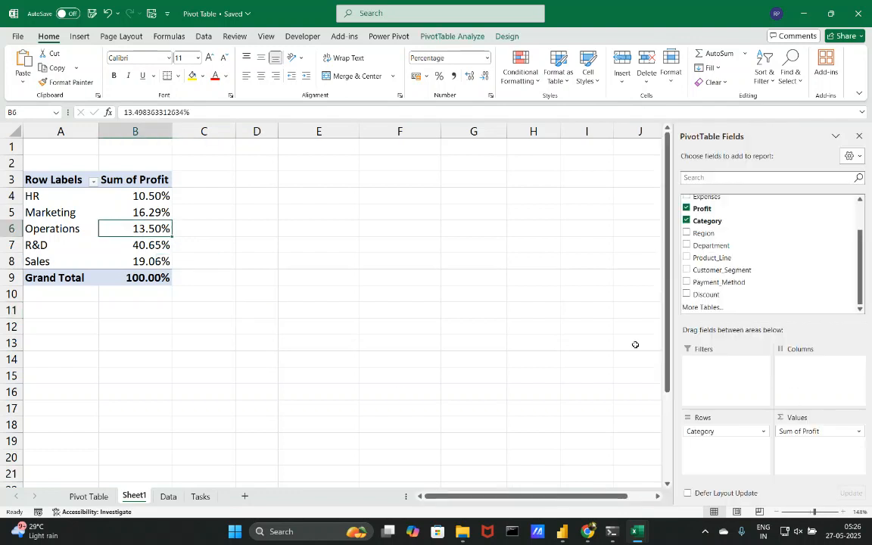
{"action": "left_click", "coordinate": [822, 432]}
{"action": "left_click", "coordinate": [813, 415]}
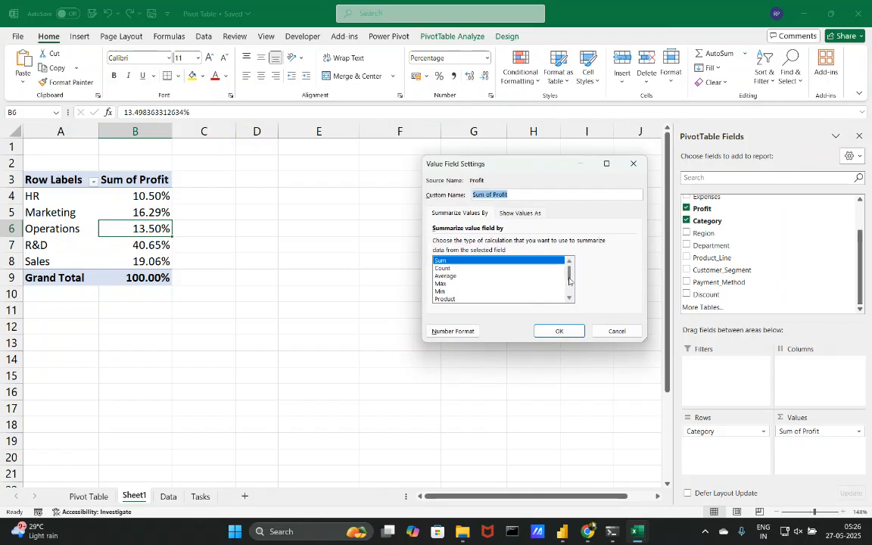
{"action": "scroll", "coordinate": [569, 280], "scroll_direction": "down", "scroll_amount": 2}
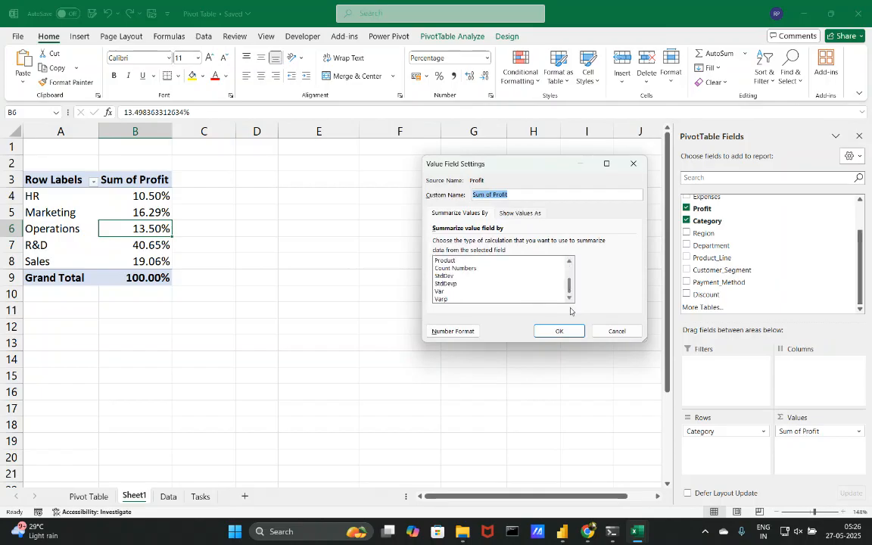
{"action": "left_click", "coordinate": [517, 214]}
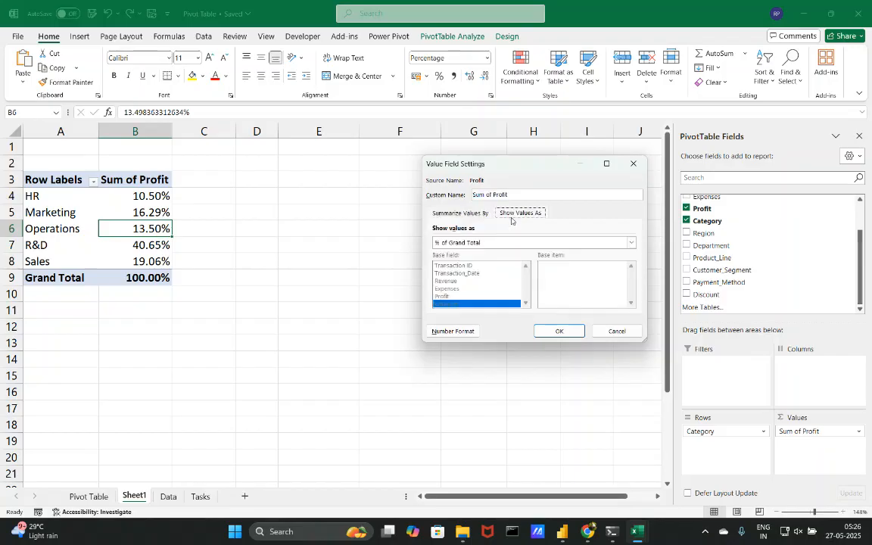
{"action": "left_click", "coordinate": [631, 242]}
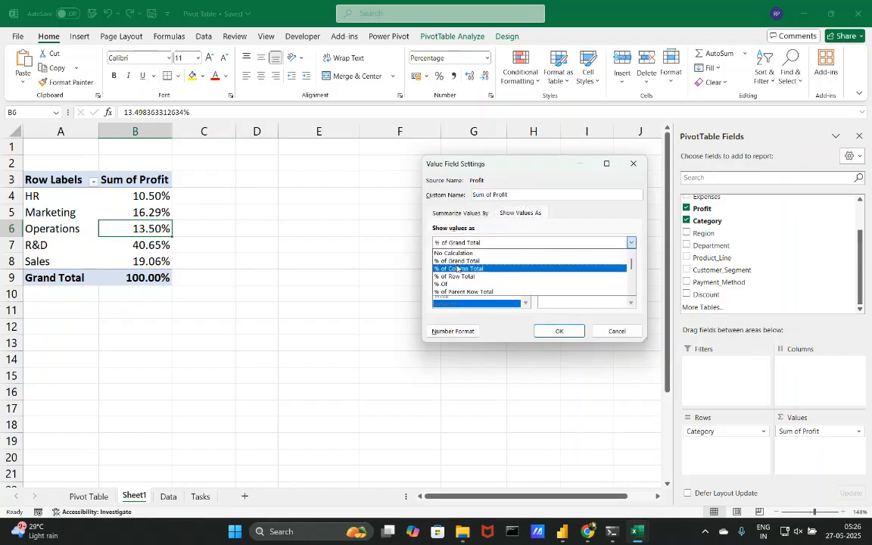
{"action": "left_click", "coordinate": [454, 253]}
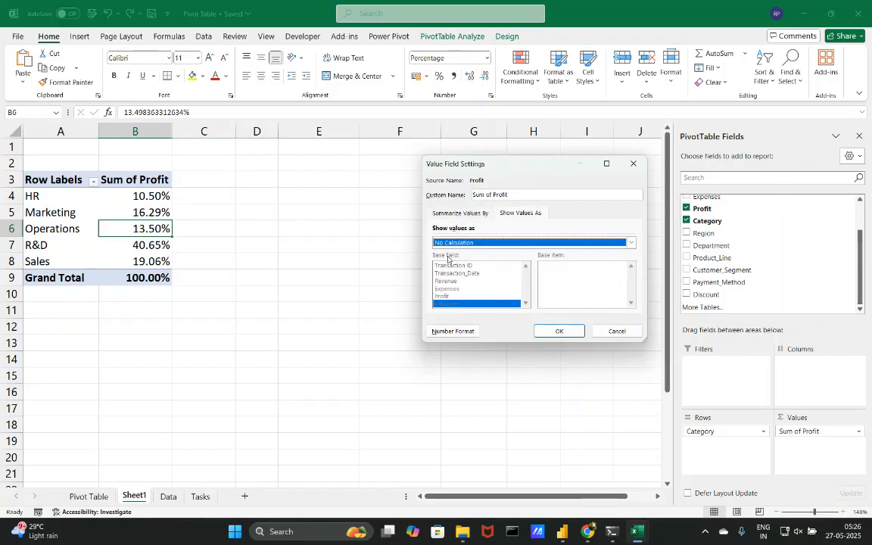
{"action": "left_click", "coordinate": [556, 242]}
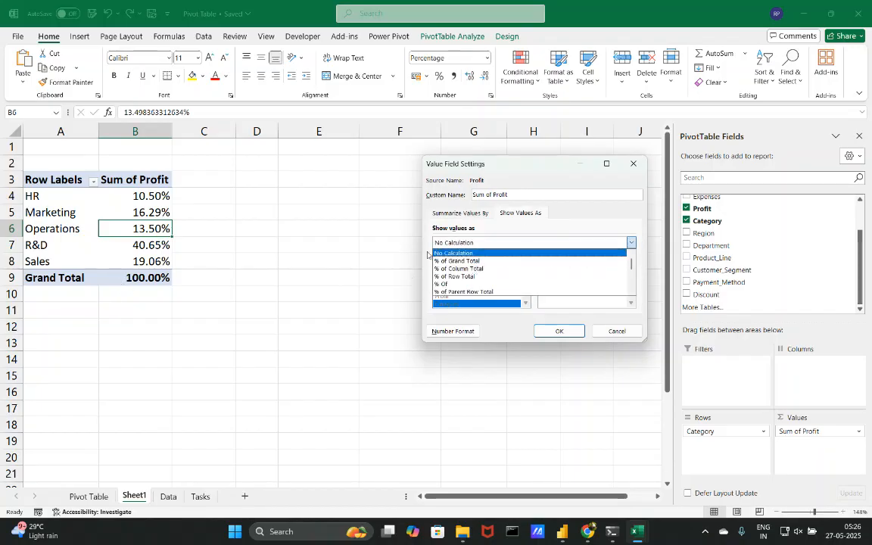
{"action": "left_click", "coordinate": [437, 254]}
{"action": "left_click", "coordinate": [559, 331]}
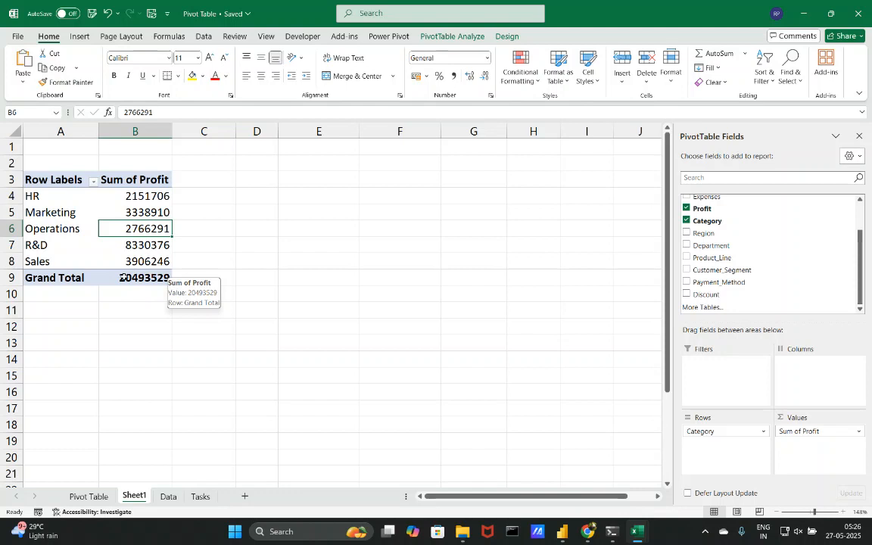
Step: Reapply the % of Grand Total calculation to the Sum of Profit field
{"action": "left_click", "coordinate": [798, 429]}
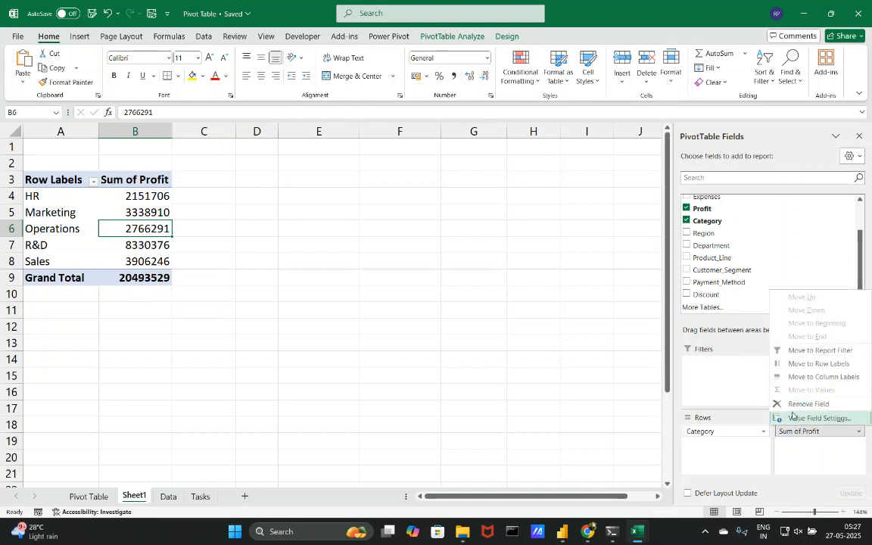
{"action": "left_click", "coordinate": [792, 418]}
{"action": "left_click", "coordinate": [520, 212]}
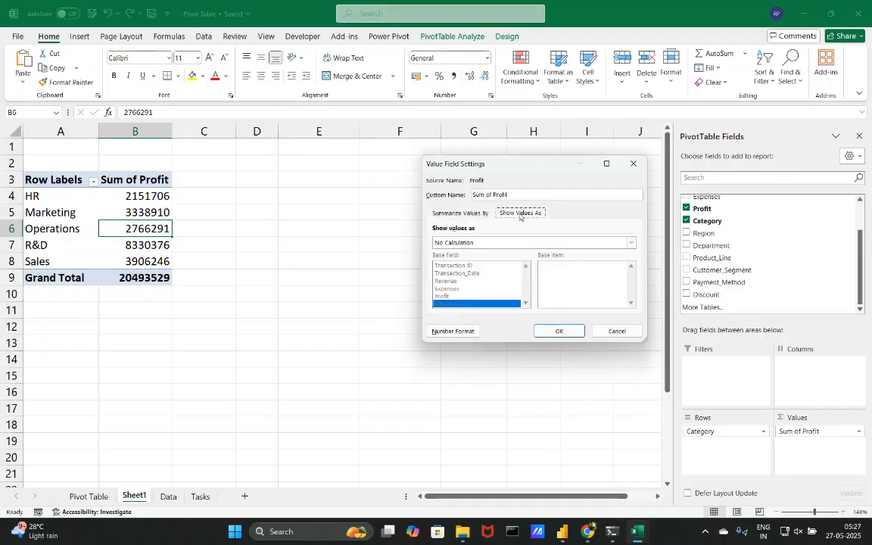
{"action": "left_click", "coordinate": [492, 241]}
{"action": "left_click", "coordinate": [469, 257]}
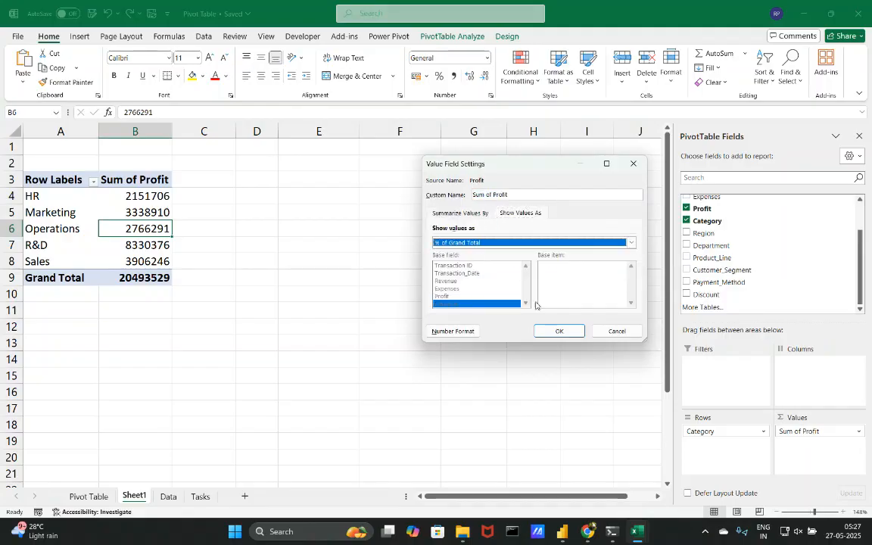
{"action": "left_click", "coordinate": [558, 331]}
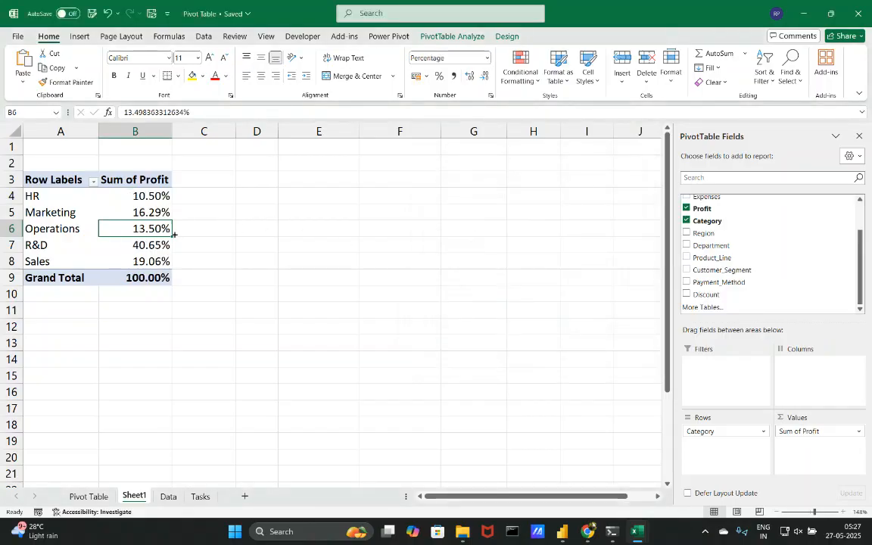
Step: Change the Sum of Profit value display to % of Column Total
{"action": "left_click", "coordinate": [803, 431]}
{"action": "left_click", "coordinate": [815, 417]}
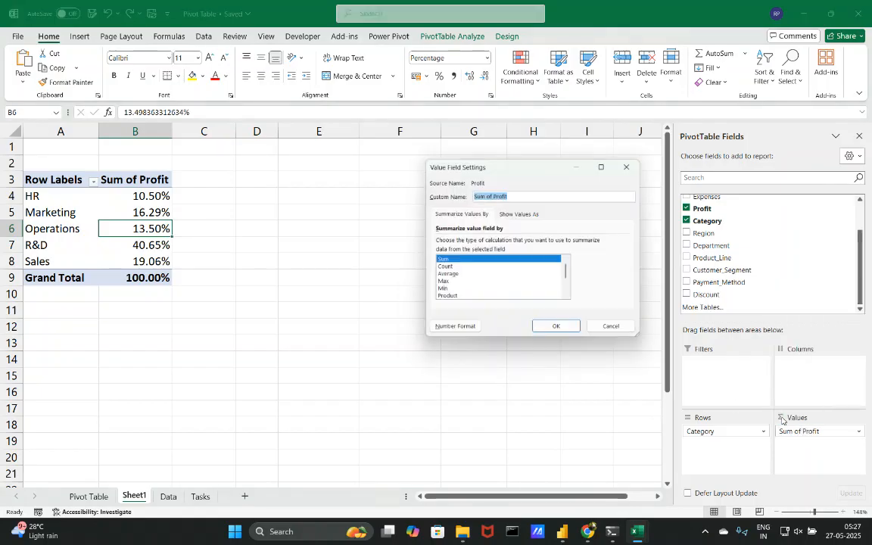
{"action": "left_click", "coordinate": [519, 212]}
{"action": "left_click", "coordinate": [506, 242]}
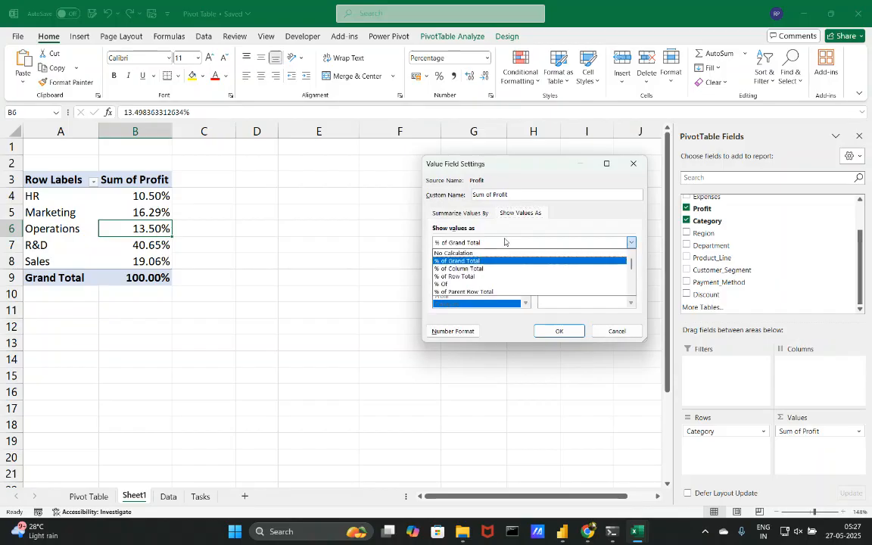
{"action": "left_click", "coordinate": [484, 268]}
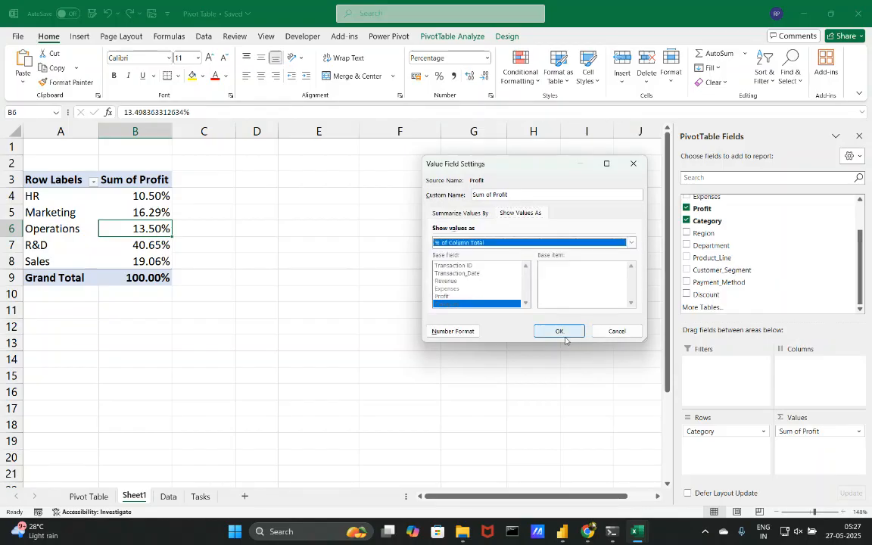
{"action": "left_click", "coordinate": [561, 332]}
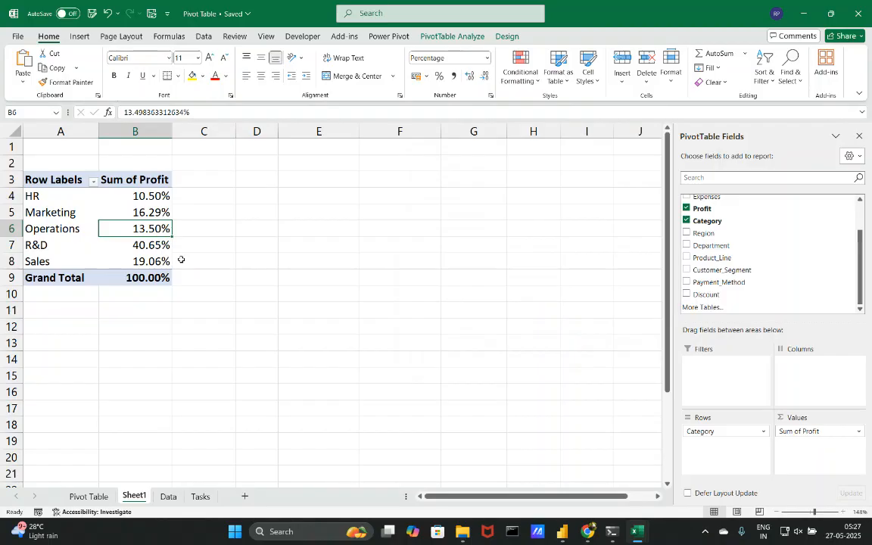
Step: Set the Sum of Profit field's Show Values As option back to No Calculation
{"action": "left_click", "coordinate": [801, 429]}
{"action": "left_click", "coordinate": [738, 383]}
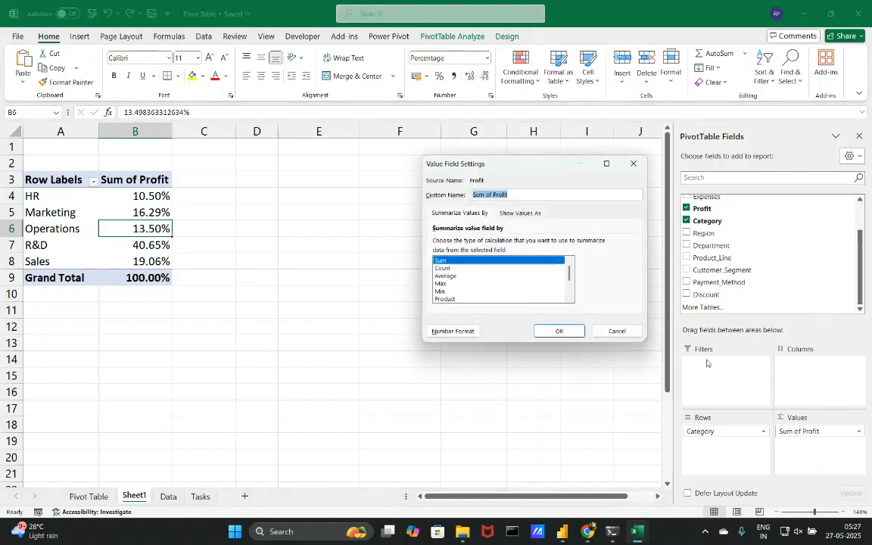
{"action": "left_click", "coordinate": [519, 213]}
{"action": "left_click", "coordinate": [518, 243]}
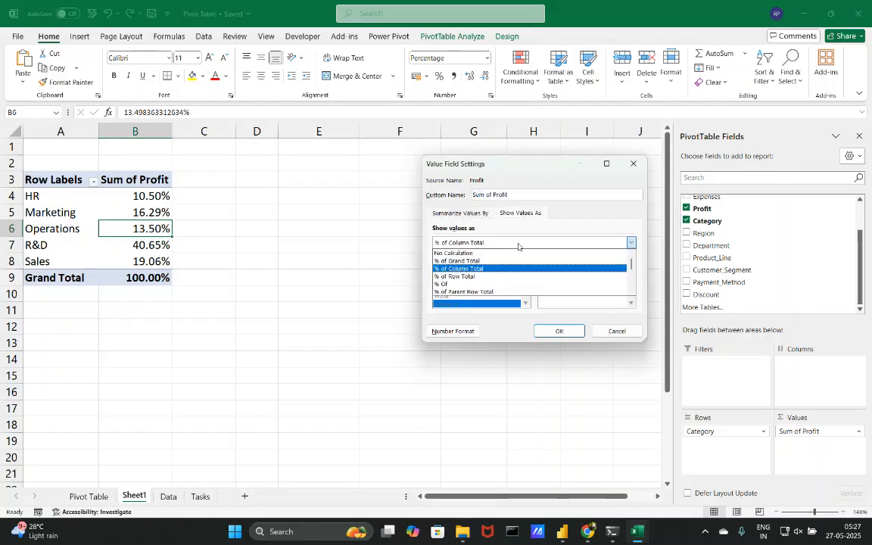
{"action": "left_click", "coordinate": [478, 276]}
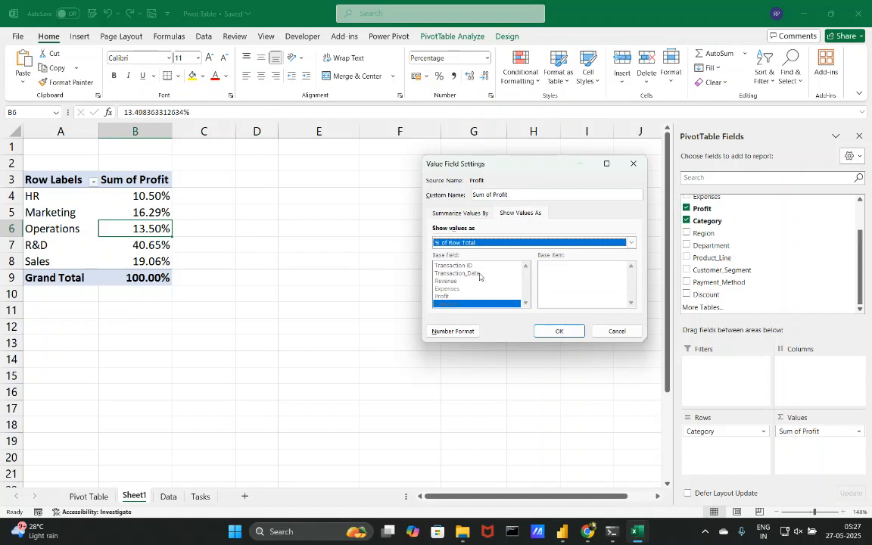
{"action": "left_click", "coordinate": [488, 242]}
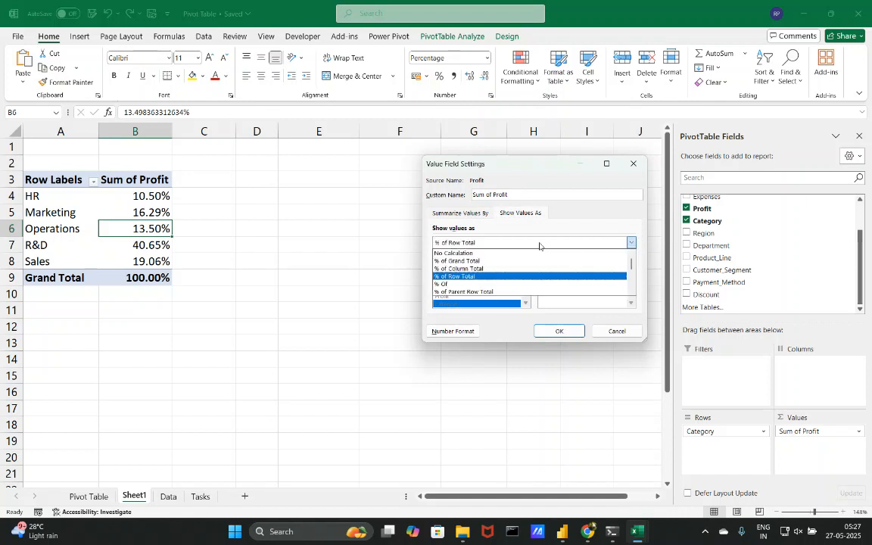
{"action": "left_click", "coordinate": [501, 257]}
{"action": "left_click", "coordinate": [557, 330]}
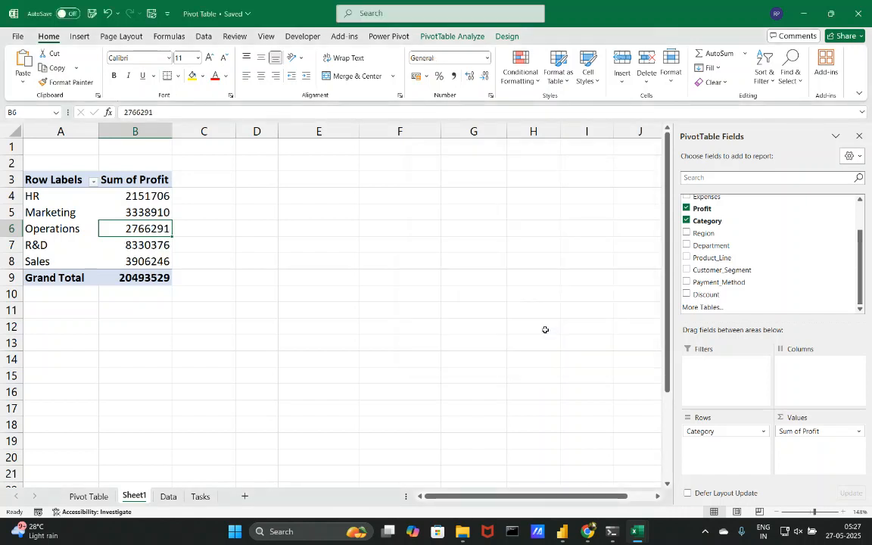
Step: Try showing the Sum of Profit values as % of Row Total, and undo the change
{"action": "left_click", "coordinate": [831, 437]}
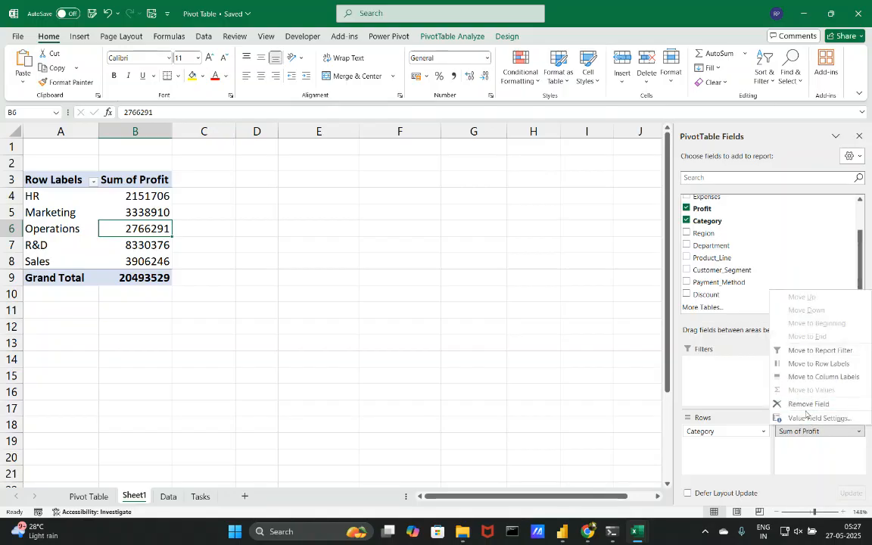
{"action": "left_click", "coordinate": [801, 418]}
{"action": "left_click", "coordinate": [515, 213]}
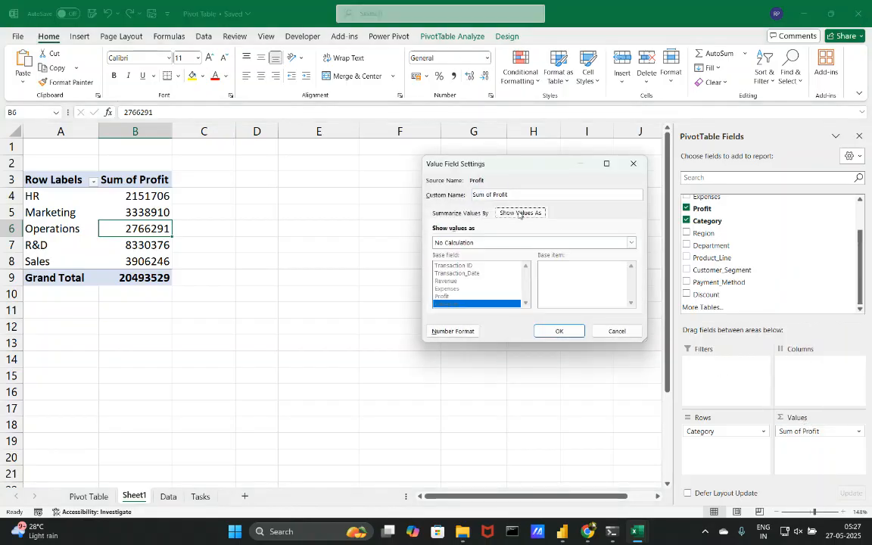
{"action": "left_click", "coordinate": [477, 241]}
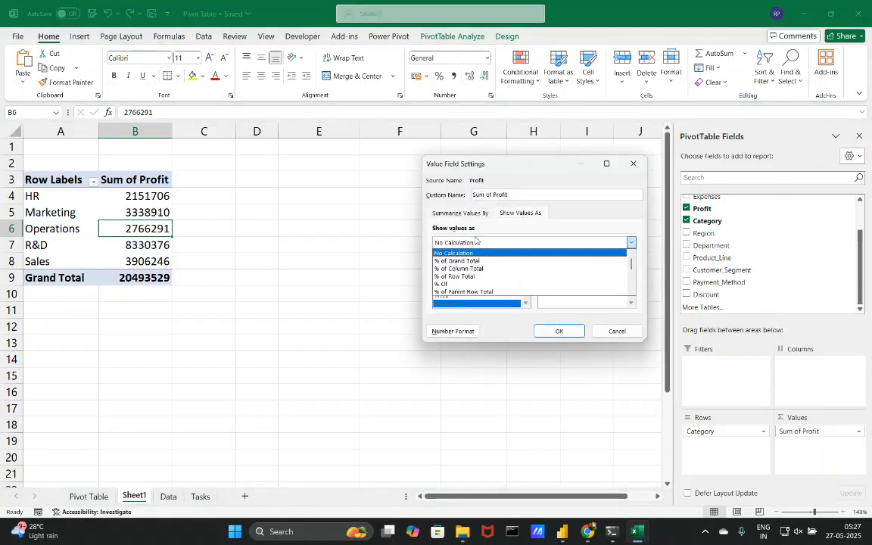
{"action": "left_click", "coordinate": [461, 278]}
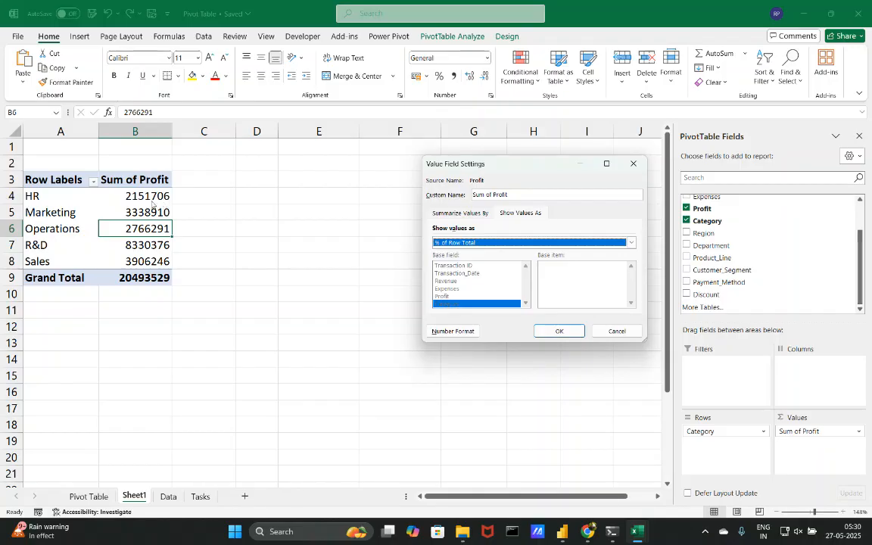
{"action": "left_click", "coordinate": [559, 331]}
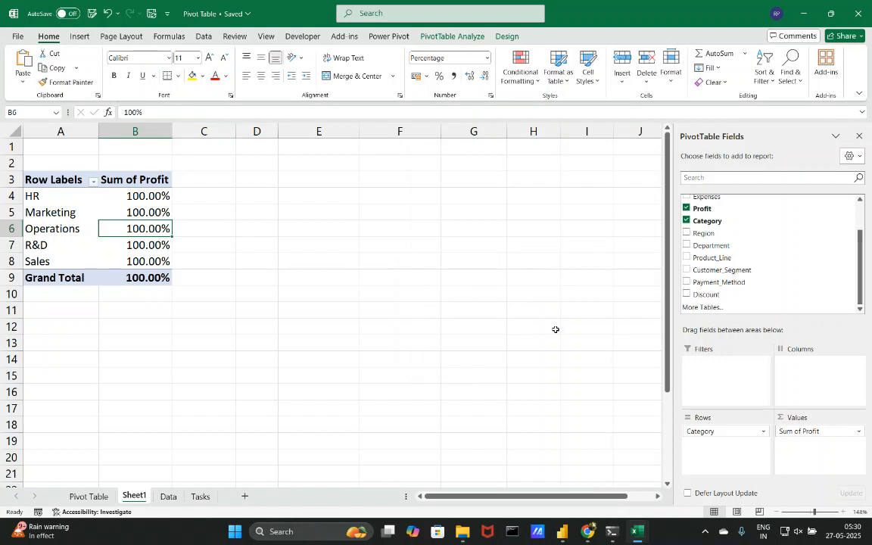
{"action": "key", "text": "ctrl+z"}
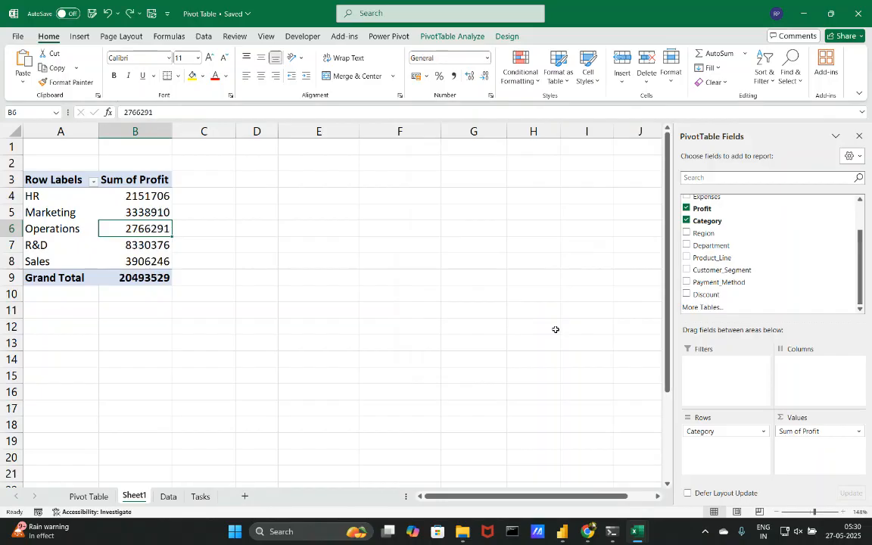
Step: Add the Region field to the PivotTable's columns and select the HR row's grand total
{"action": "left_click_drag", "start_coordinate": [703, 233], "coordinate": [796, 394]}
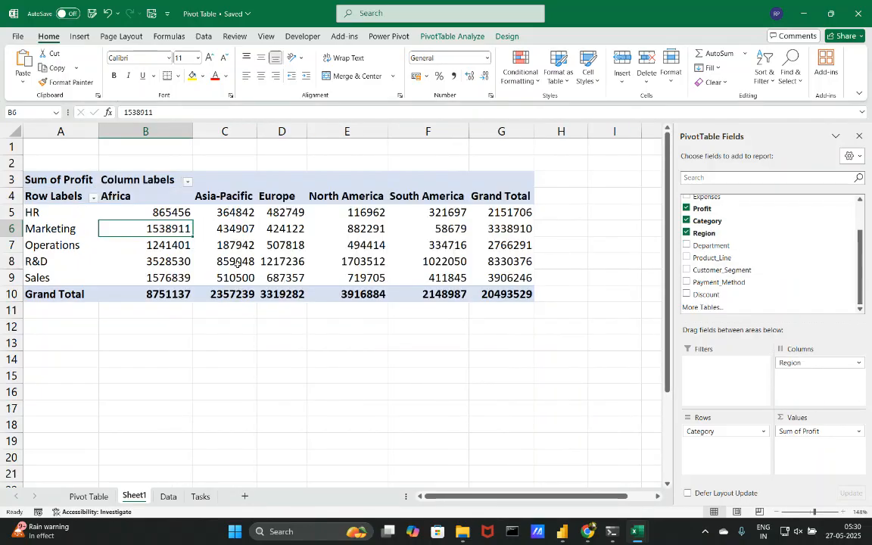
{"action": "mouse_move", "coordinate": [237, 263]}
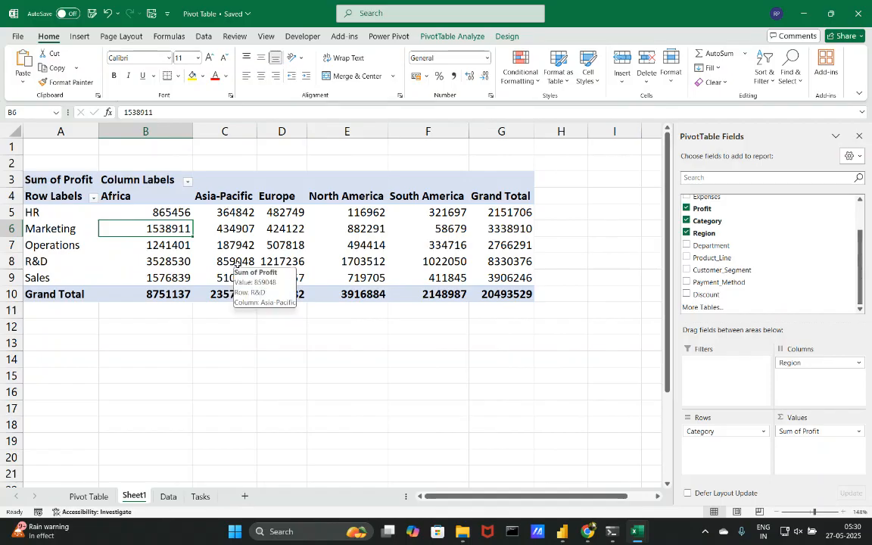
{"action": "left_click", "coordinate": [511, 212]}
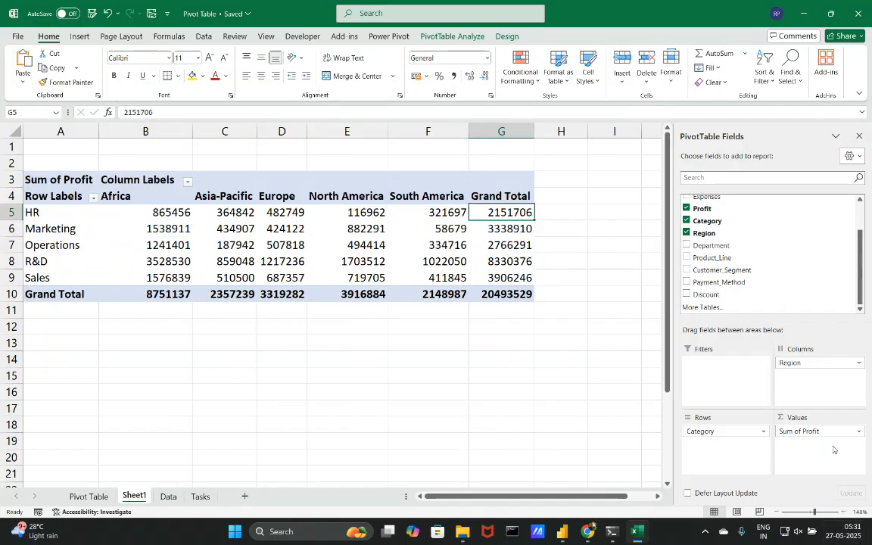
Step: Show the Sum of Profit values as % of Row Total, and remove the Category field from the PivotTable's rows
{"action": "left_click", "coordinate": [811, 431]}
{"action": "left_click", "coordinate": [813, 415]}
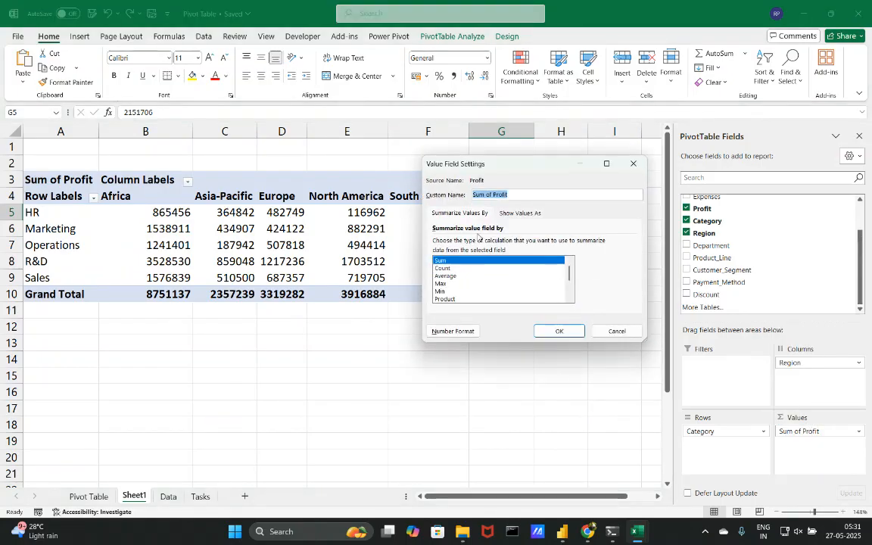
{"action": "left_click", "coordinate": [520, 212]}
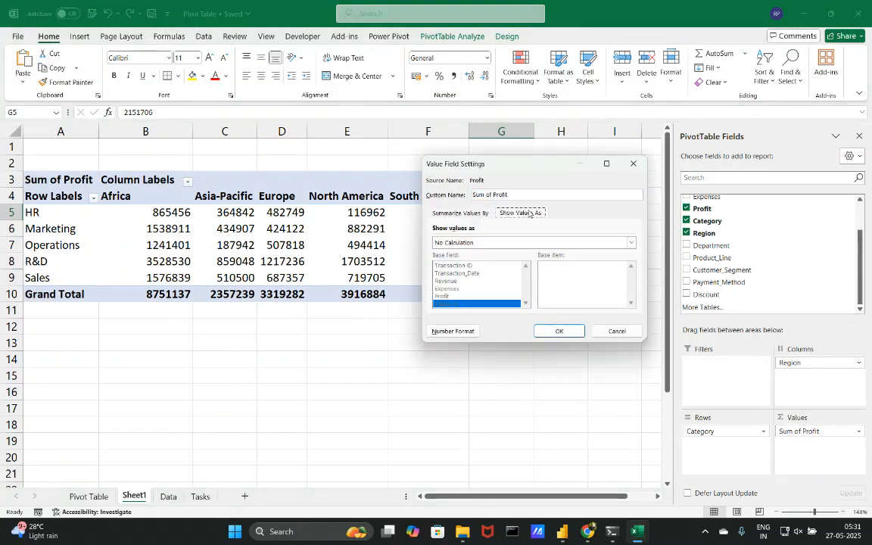
{"action": "left_click", "coordinate": [625, 248]}
{"action": "left_click", "coordinate": [606, 276]}
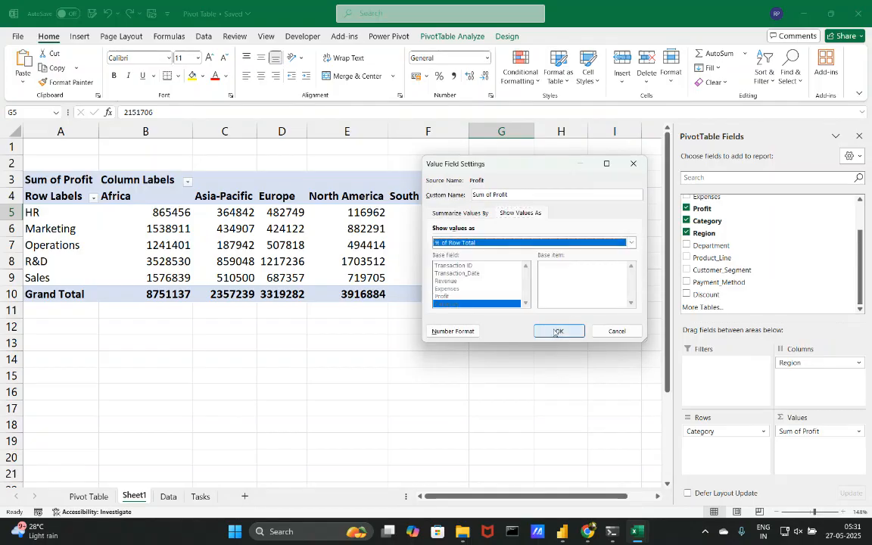
{"action": "left_click", "coordinate": [556, 332]}
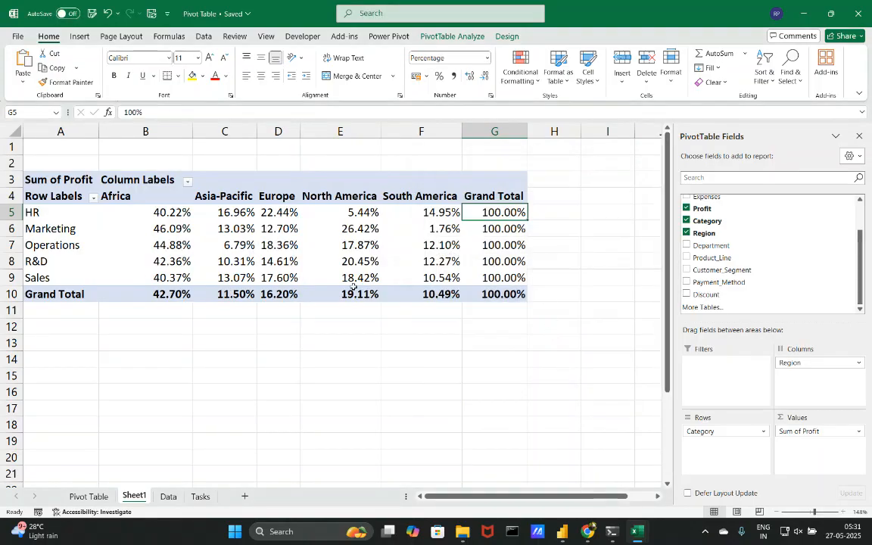
{"action": "left_click_drag", "start_coordinate": [714, 430], "coordinate": [594, 416]}
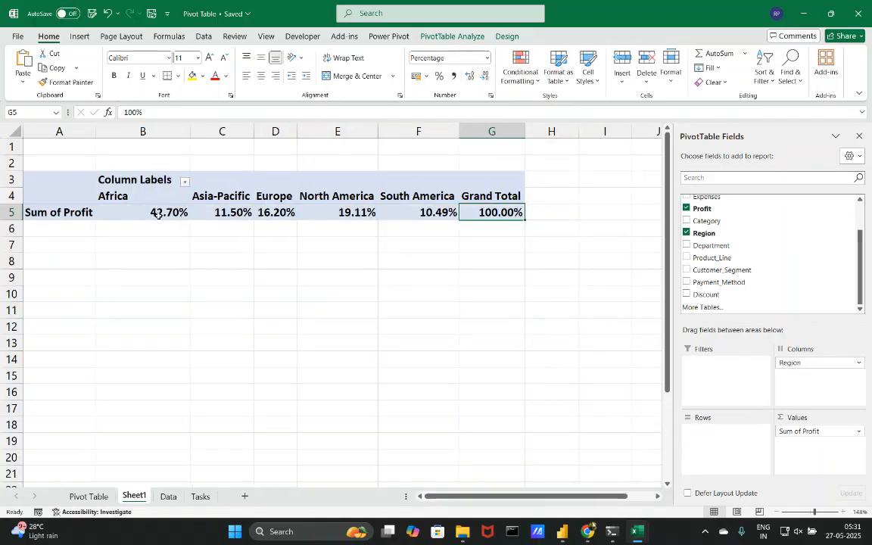
{"action": "mouse_move", "coordinate": [232, 217]}
Step: Switch the region-only PivotTable's Sum of Profit values to No Calculation
{"action": "left_click", "coordinate": [802, 430]}
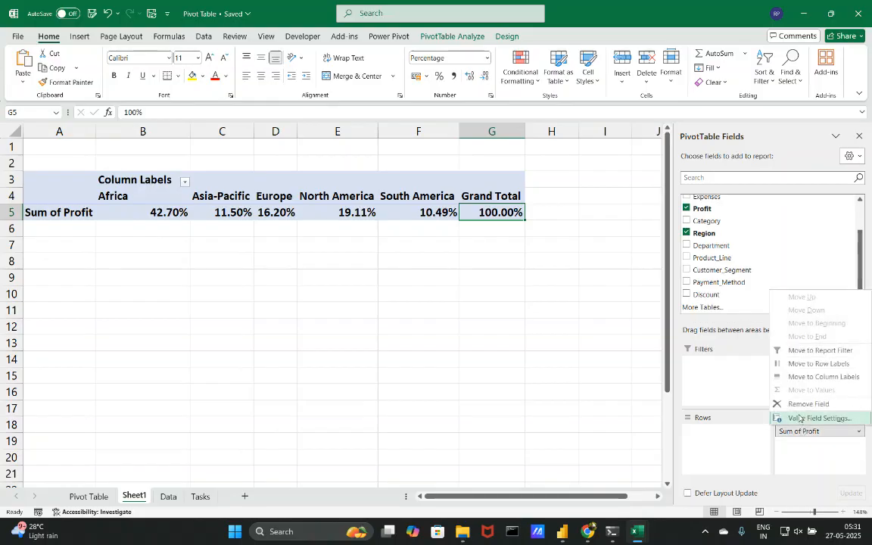
{"action": "left_click", "coordinate": [809, 418]}
{"action": "left_click", "coordinate": [520, 213]}
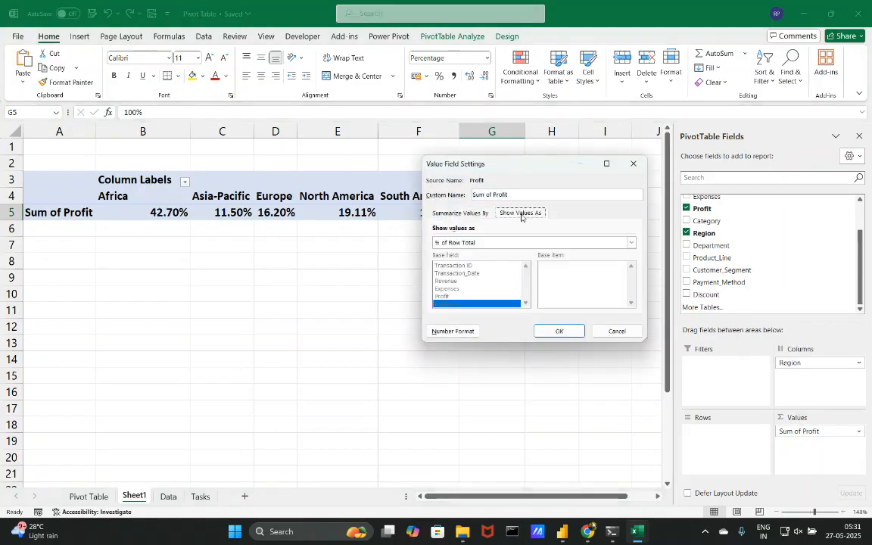
{"action": "left_click", "coordinate": [467, 243]}
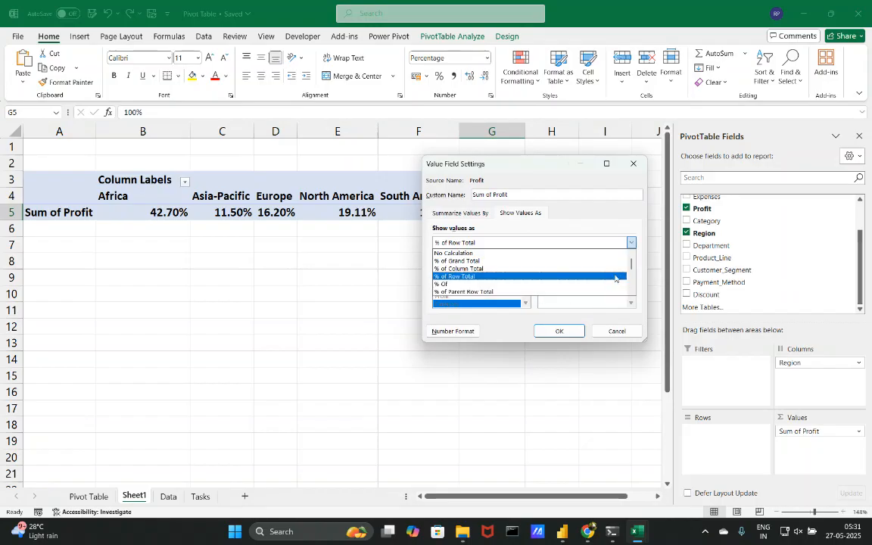
{"action": "mouse_move", "coordinate": [629, 264]}
{"action": "left_mouse_down"}
{"action": "mouse_move", "coordinate": [637, 304]}
{"action": "mouse_move", "coordinate": [633, 253]}
{"action": "left_mouse_up"}
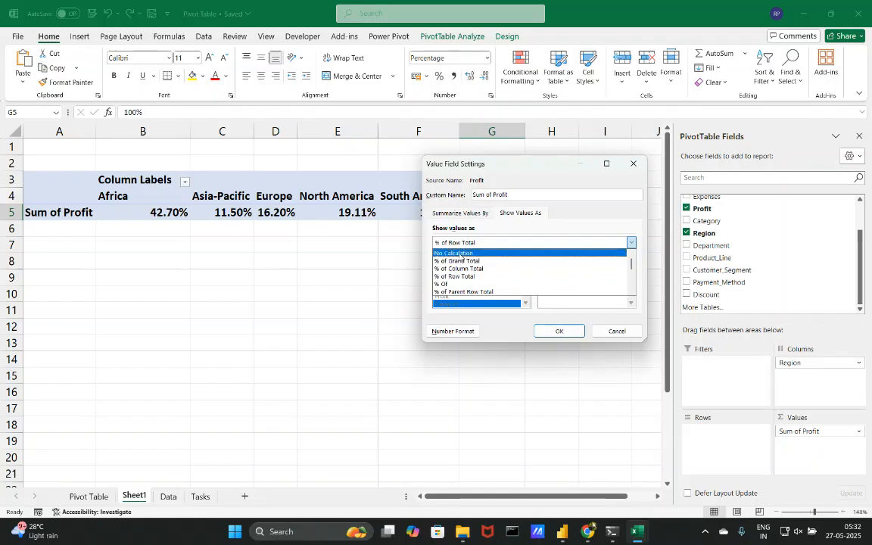
{"action": "left_click", "coordinate": [462, 252]}
{"action": "left_click", "coordinate": [559, 331]}
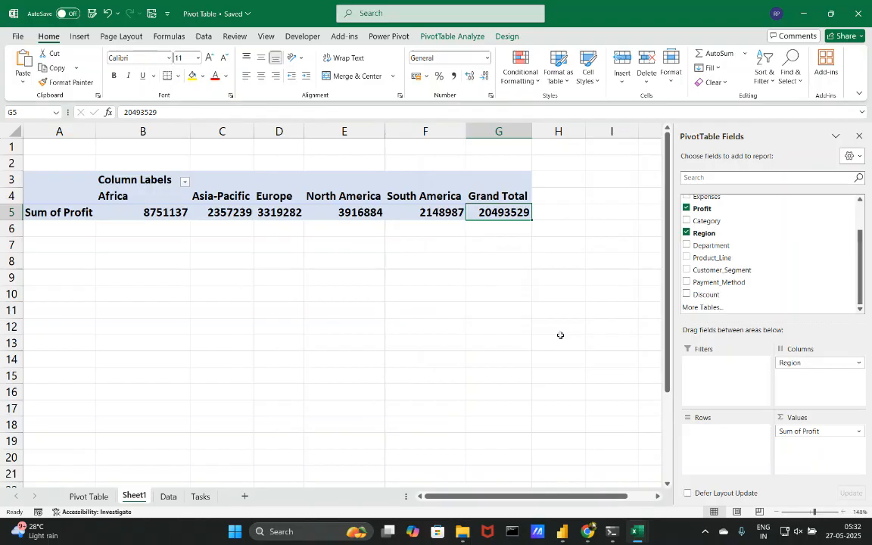
Step: Reapply the % of Row Total calculation to Sum of Profit by region
{"action": "left_click", "coordinate": [803, 430]}
{"action": "left_click", "coordinate": [802, 418]}
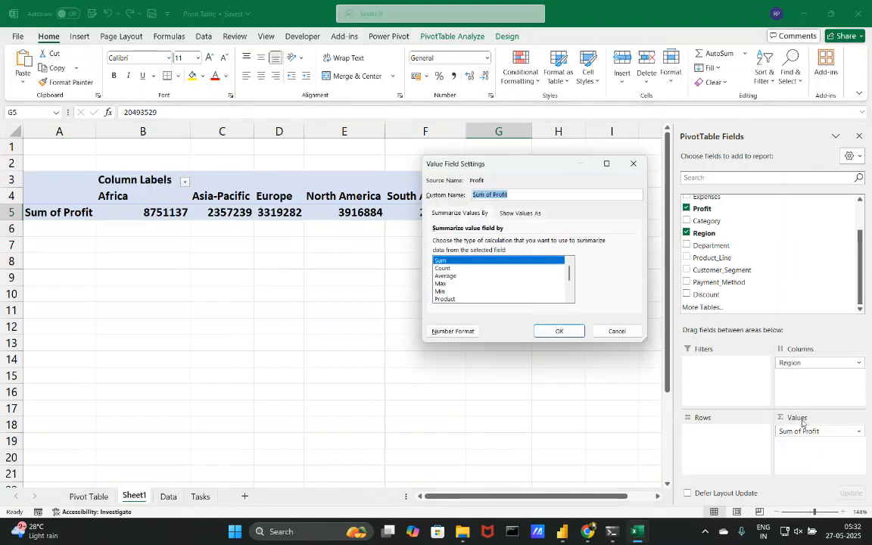
{"action": "left_click", "coordinate": [521, 213]}
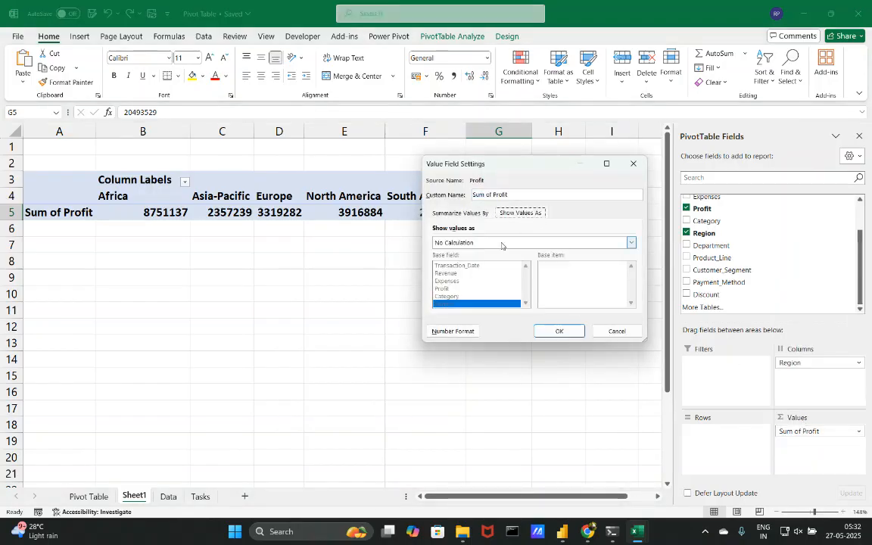
{"action": "left_click", "coordinate": [501, 242]}
{"action": "scroll", "coordinate": [481, 286], "scroll_direction": "down", "scroll_amount": 1}
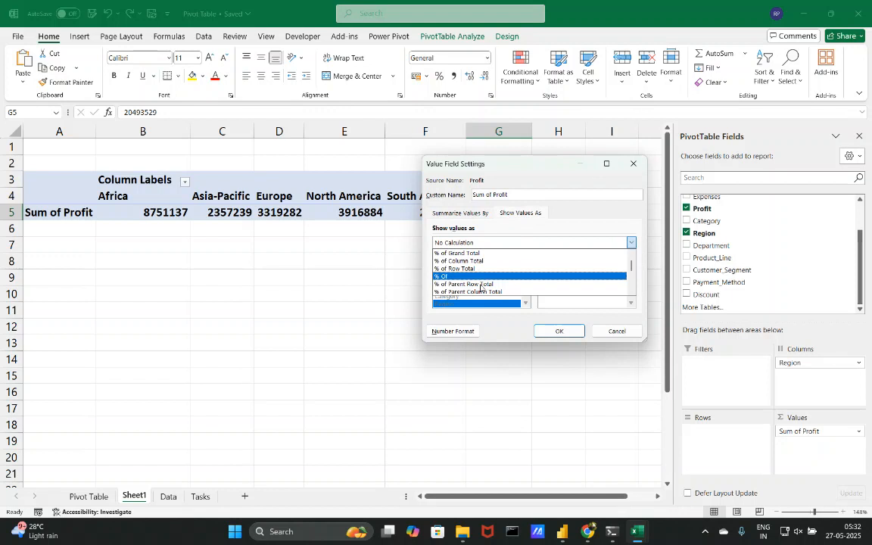
{"action": "left_click", "coordinate": [457, 268]}
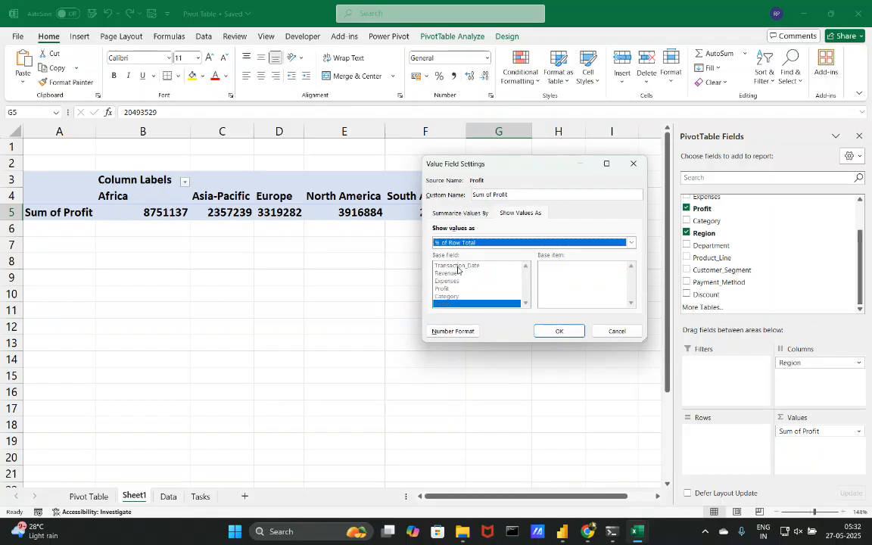
{"action": "left_click", "coordinate": [559, 331]}
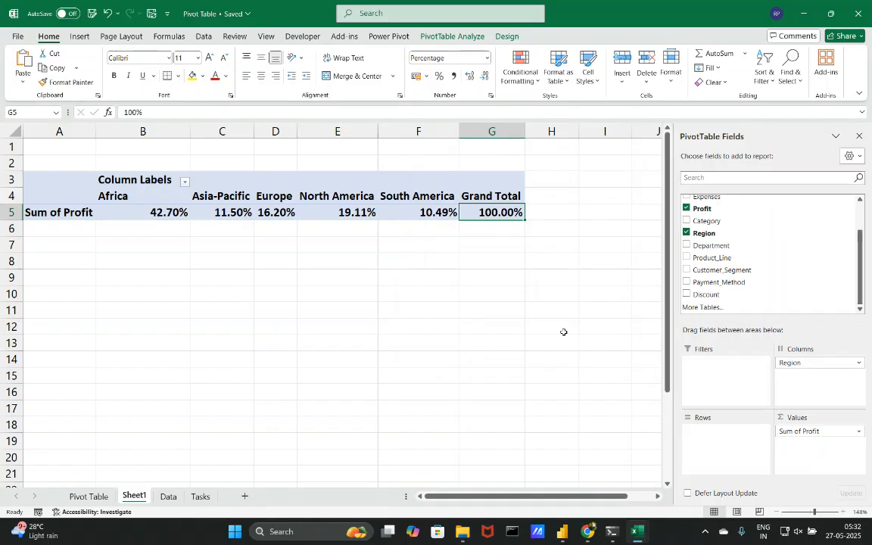
Step: Review the Show Values As options for Sum of Profit, keeping % of Row Total selected
{"action": "left_click", "coordinate": [810, 430]}
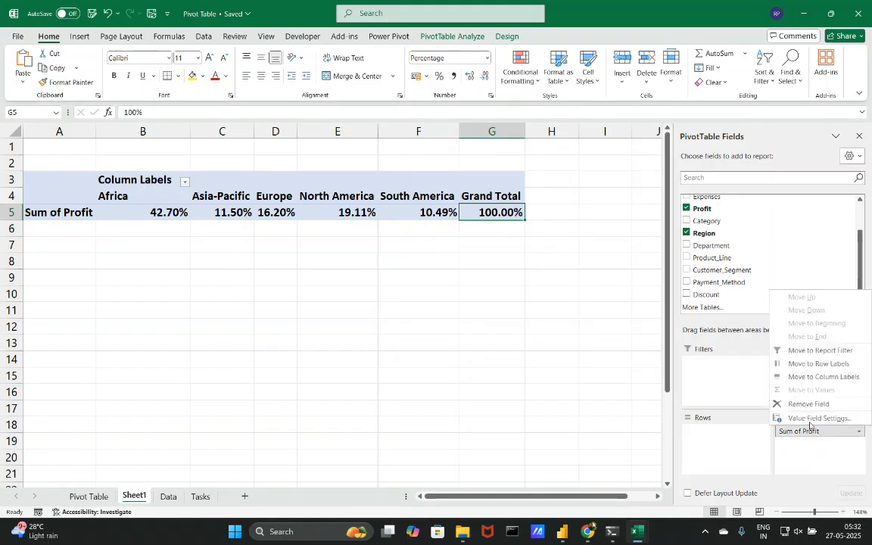
{"action": "left_click", "coordinate": [814, 418]}
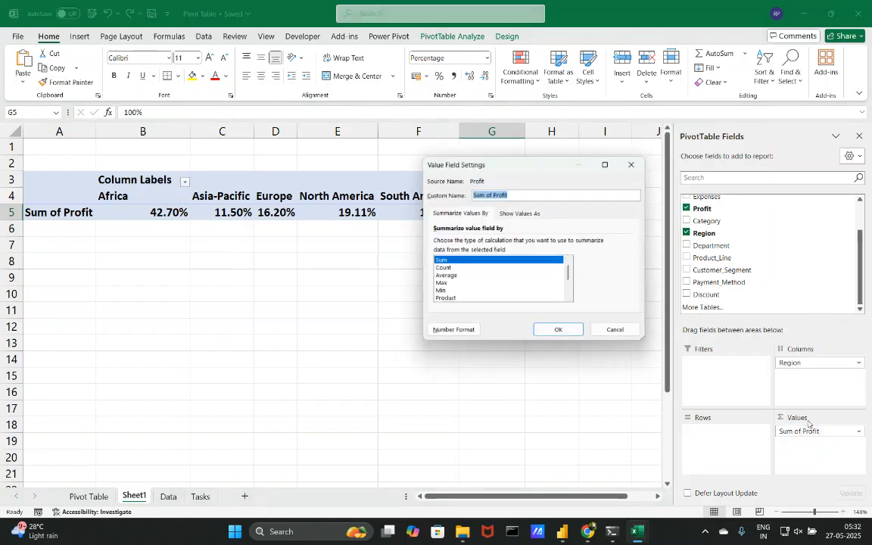
{"action": "left_click", "coordinate": [520, 213]}
{"action": "left_click", "coordinate": [482, 243]}
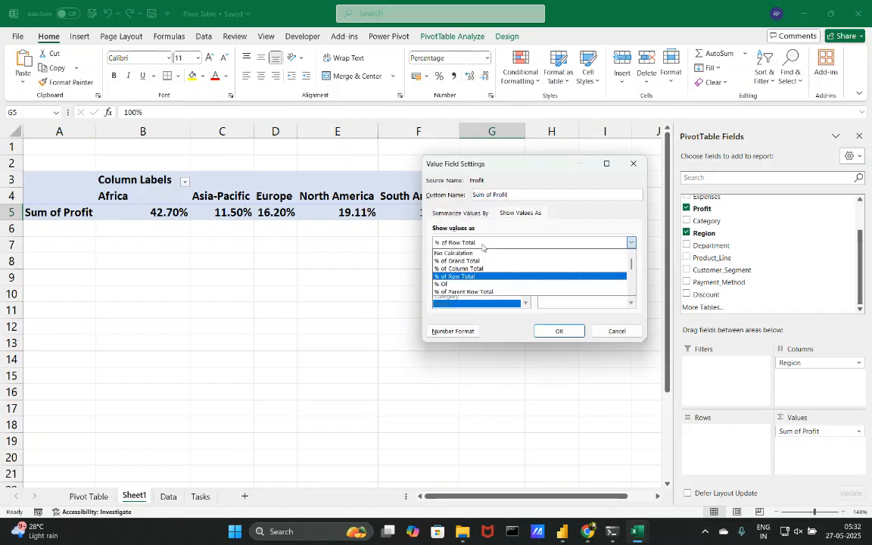
{"action": "left_click", "coordinate": [466, 276]}
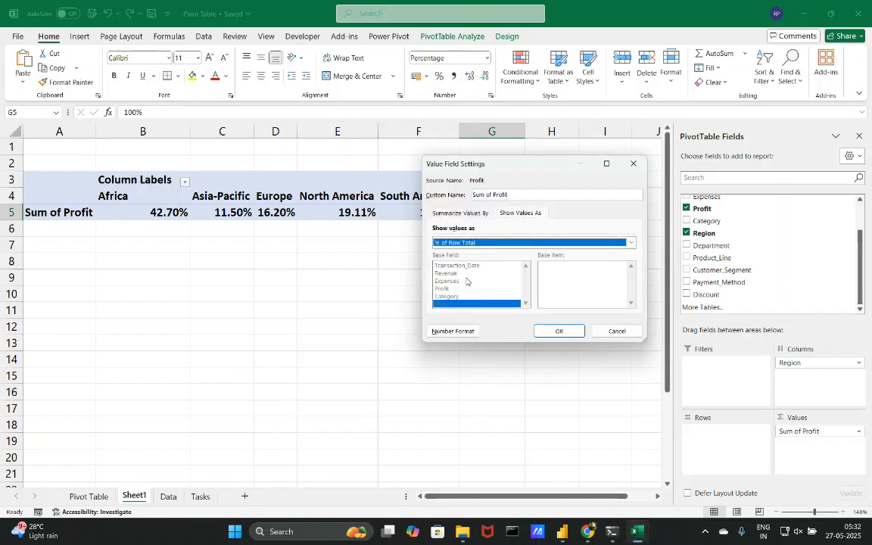
{"action": "left_click", "coordinate": [556, 331]}
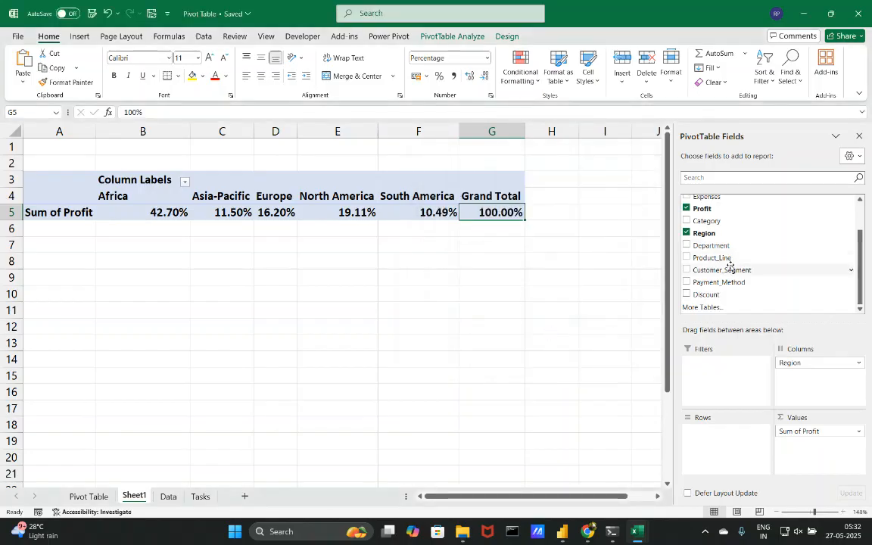
Step: Add the Department field to the PivotTable's rows to break the regional profit percentages down by department
{"action": "left_click", "coordinate": [703, 249]}
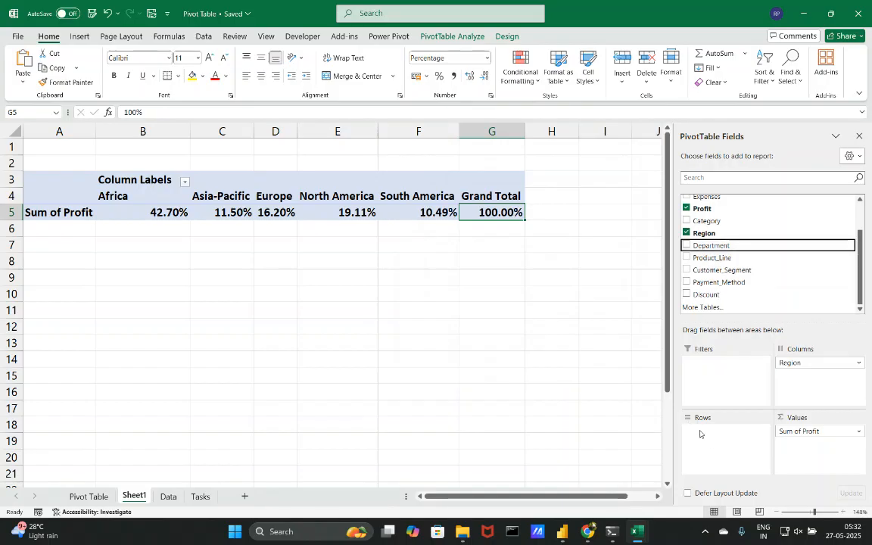
{"action": "left_click_drag", "start_coordinate": [711, 246], "coordinate": [716, 445]}
{"action": "left_click", "coordinate": [457, 408]}
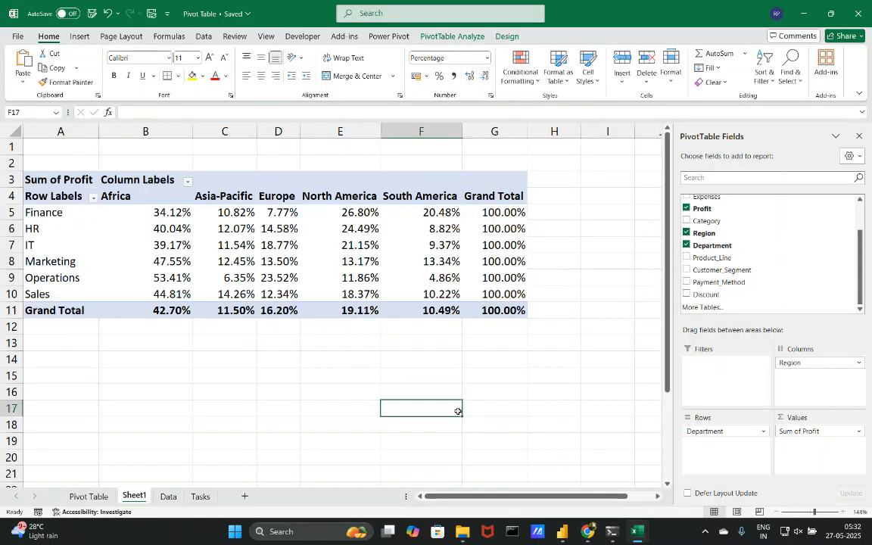
{"action": "left_click", "coordinate": [511, 260]}
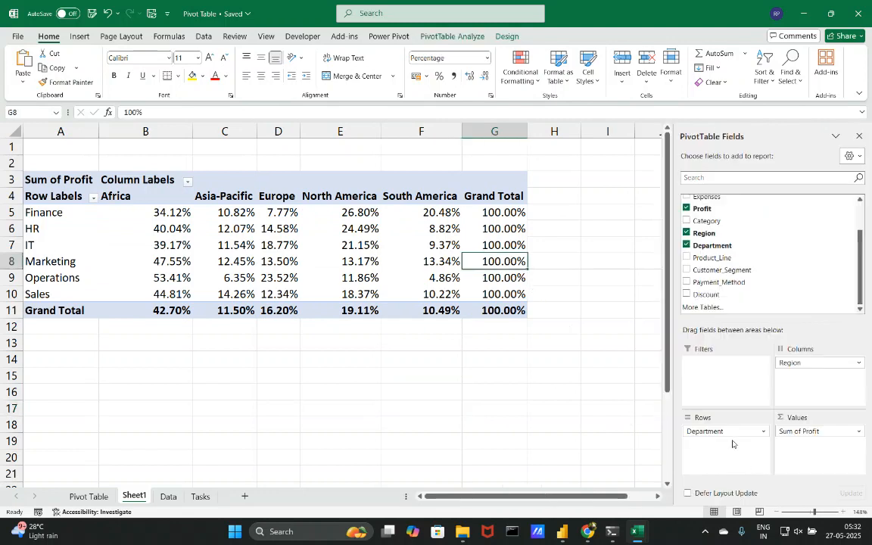
Step: Show the Sum of Profit values as % of Column Total in the department-by-region PivotTable
{"action": "left_click", "coordinate": [796, 433]}
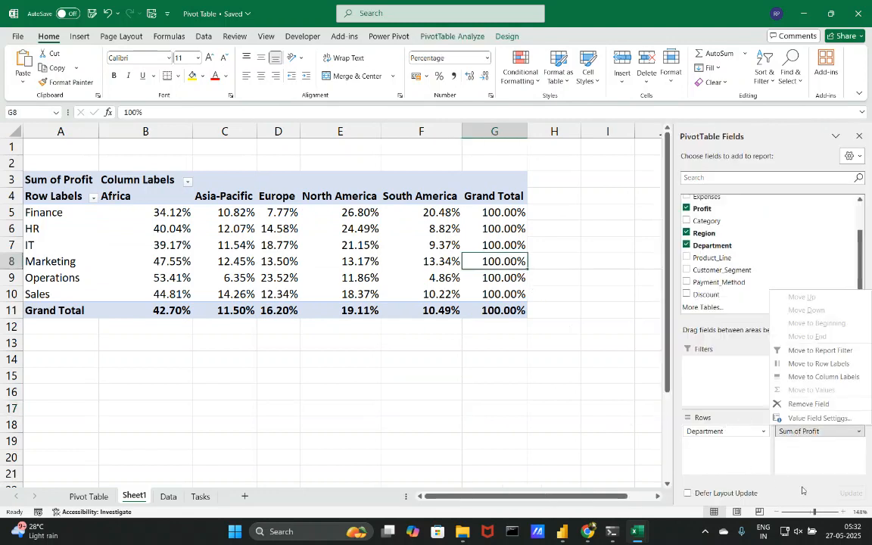
{"action": "left_click", "coordinate": [808, 418]}
{"action": "left_click", "coordinate": [520, 212]}
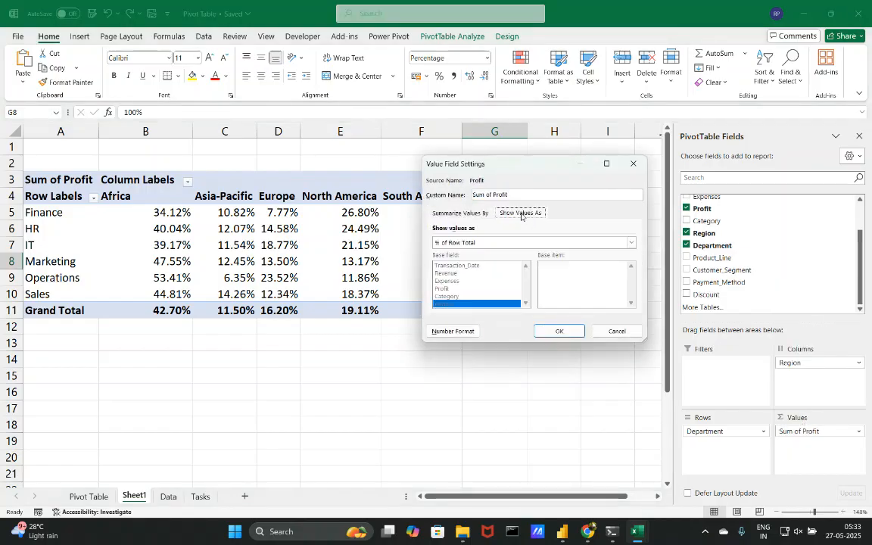
{"action": "left_click_drag", "start_coordinate": [543, 168], "coordinate": [648, 165]}
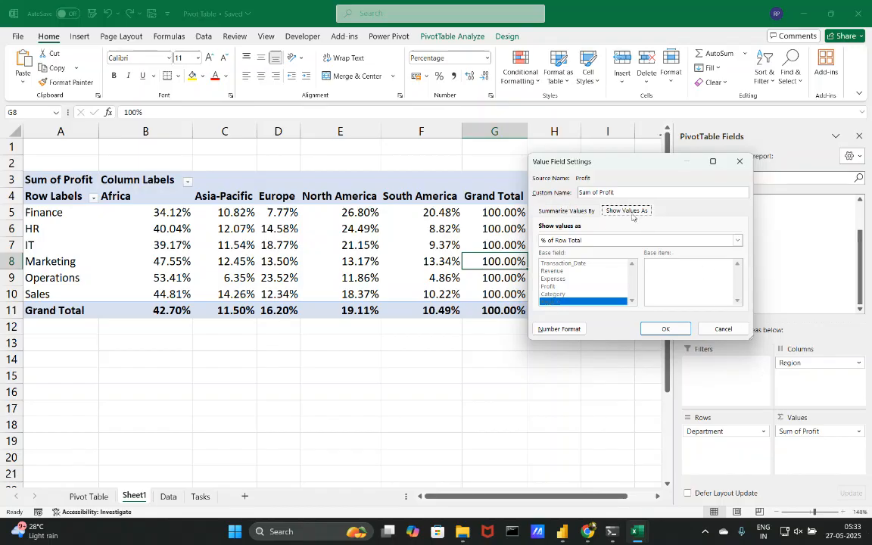
{"action": "left_click", "coordinate": [568, 208]}
{"action": "left_click", "coordinate": [603, 211]}
{"action": "left_click", "coordinate": [572, 212]}
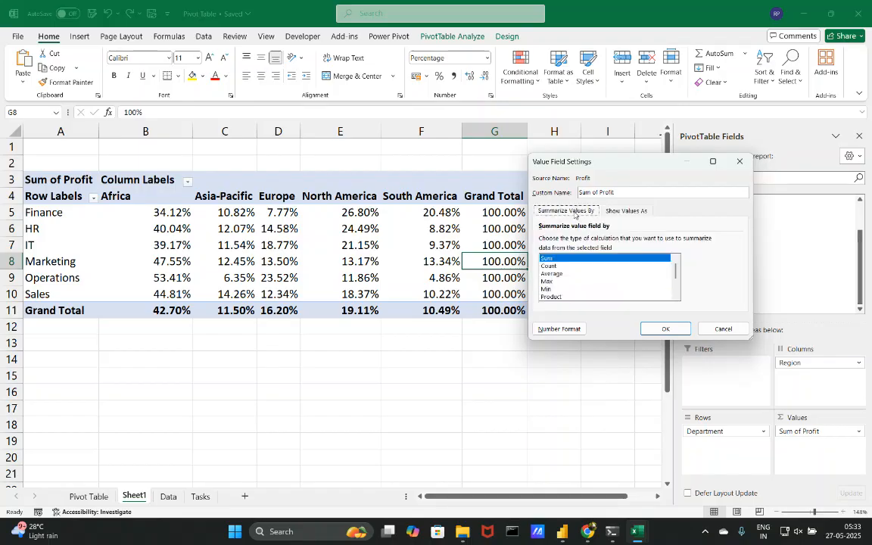
{"action": "left_click", "coordinate": [610, 211]}
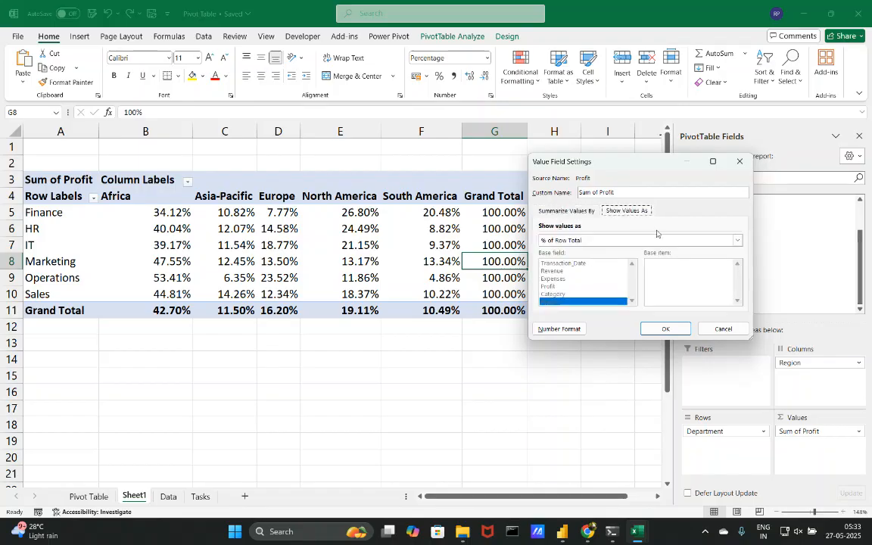
{"action": "left_click", "coordinate": [737, 240]}
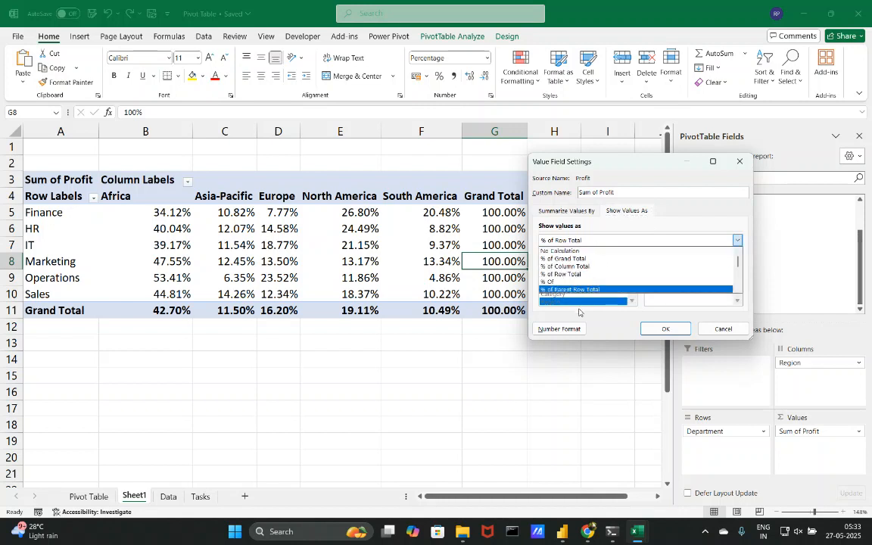
{"action": "left_click", "coordinate": [552, 268]}
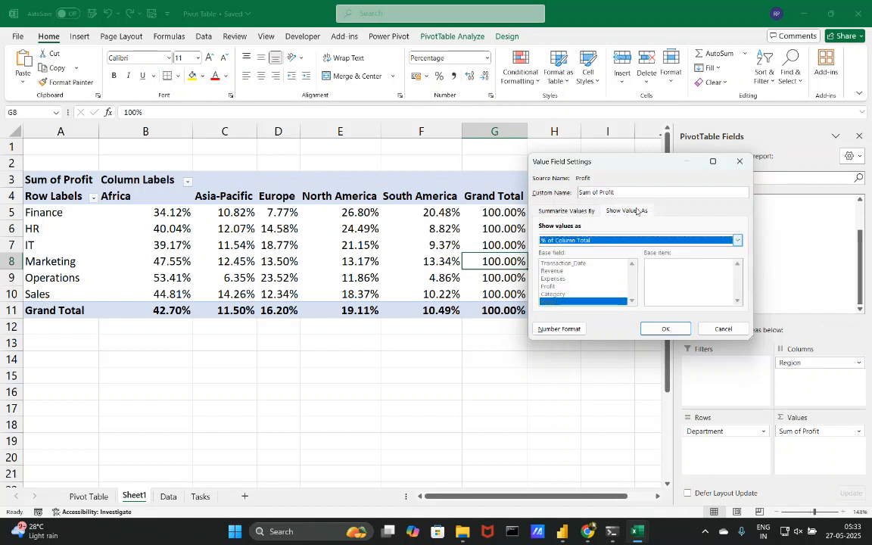
{"action": "left_click_drag", "start_coordinate": [625, 167], "coordinate": [701, 149]}
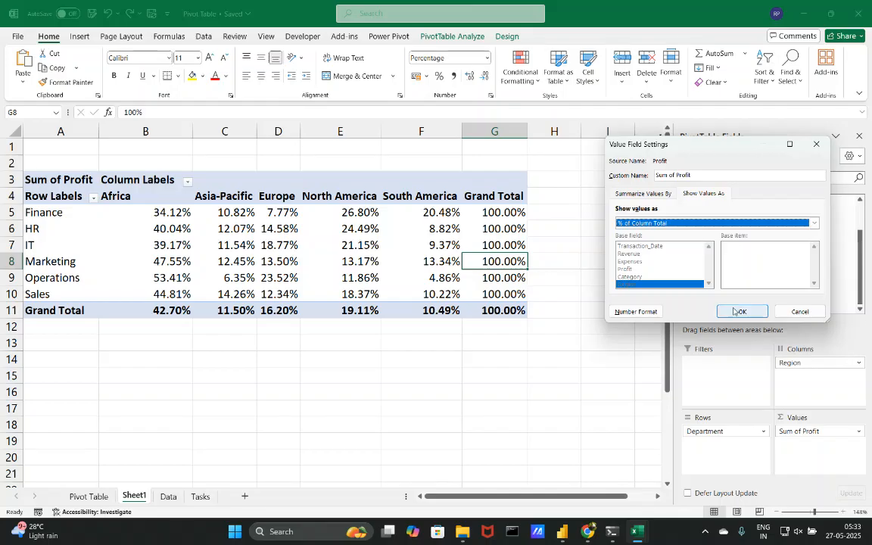
{"action": "left_click", "coordinate": [740, 311]}
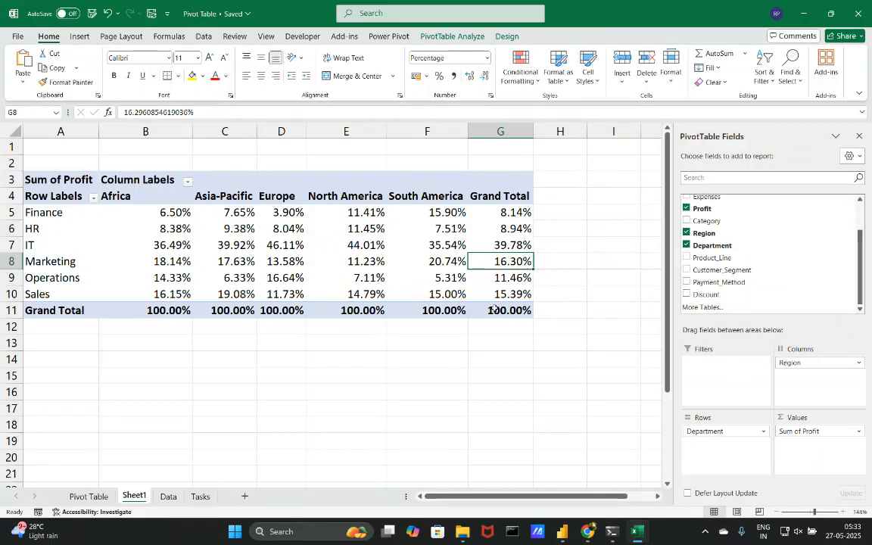
{"action": "left_click", "coordinate": [782, 431]}
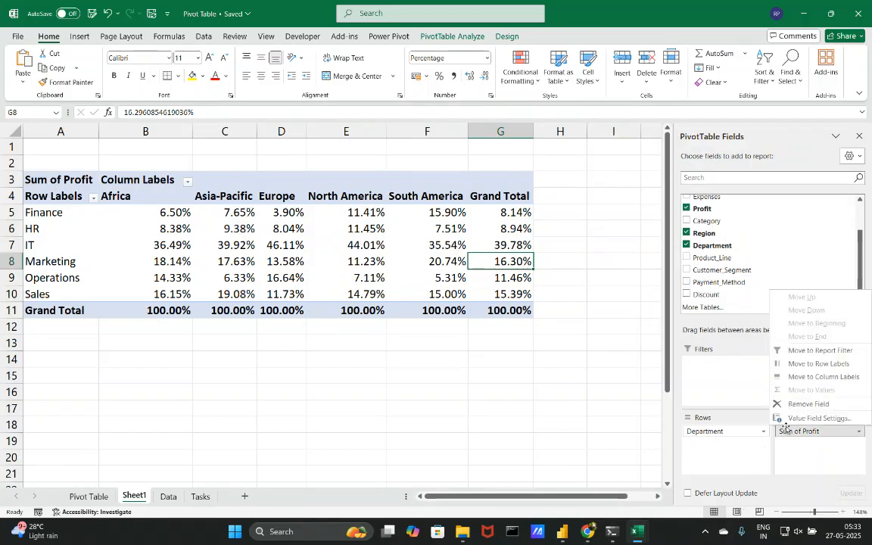
{"action": "left_click", "coordinate": [813, 418]}
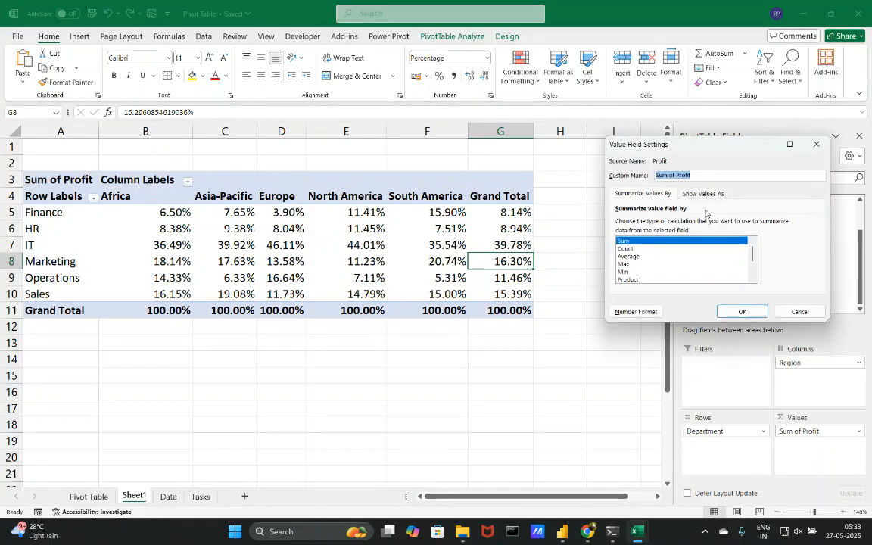
{"action": "left_click", "coordinate": [815, 144]}
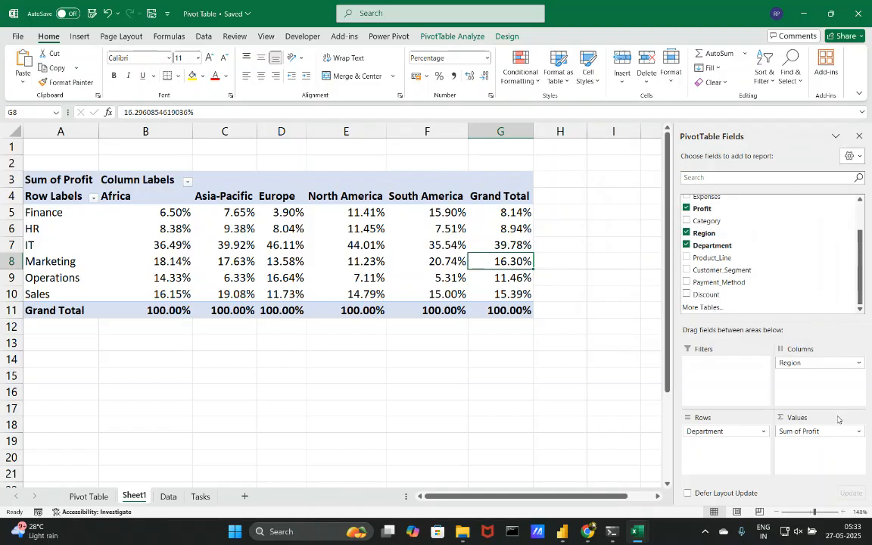
Step: Remove the Region field from the PivotTable's columns, leaving Sum of Profit by department
{"action": "left_click_drag", "start_coordinate": [795, 365], "coordinate": [452, 414]}
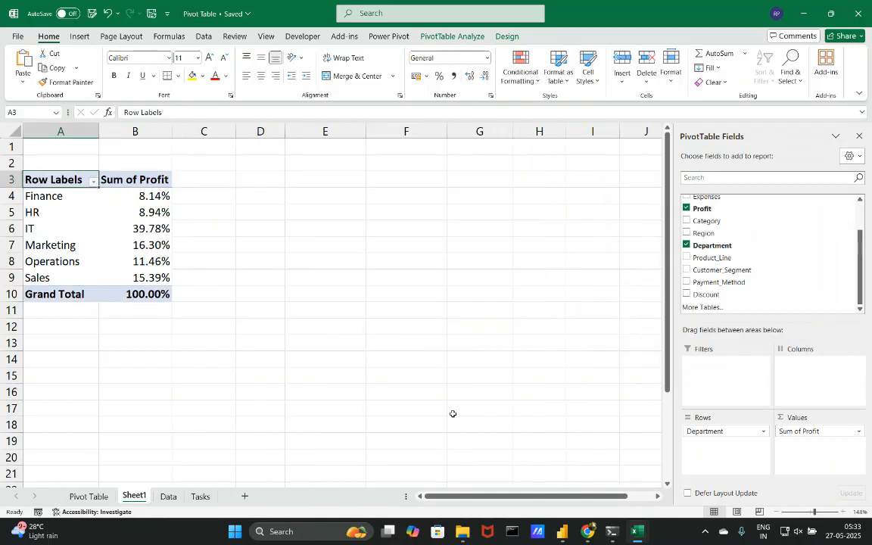
{"action": "left_click", "coordinate": [389, 354]}
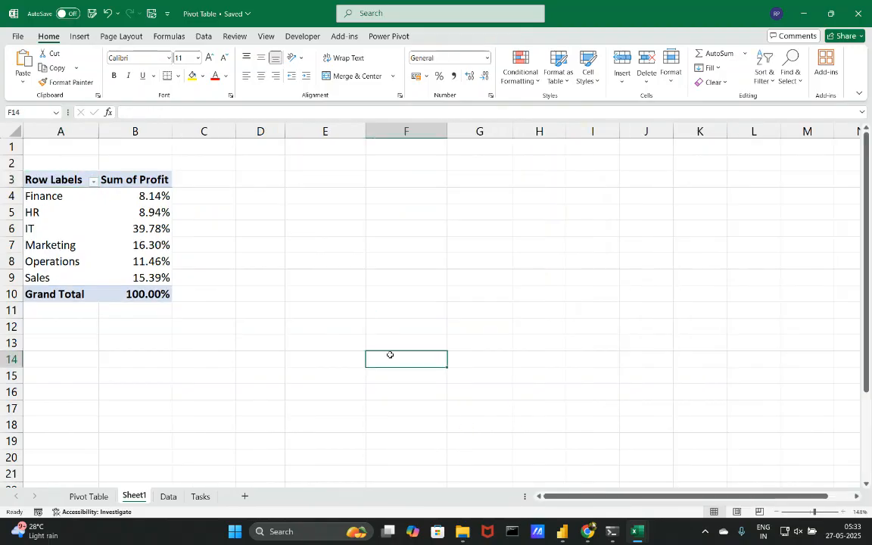
{"action": "left_click", "coordinate": [141, 248]}
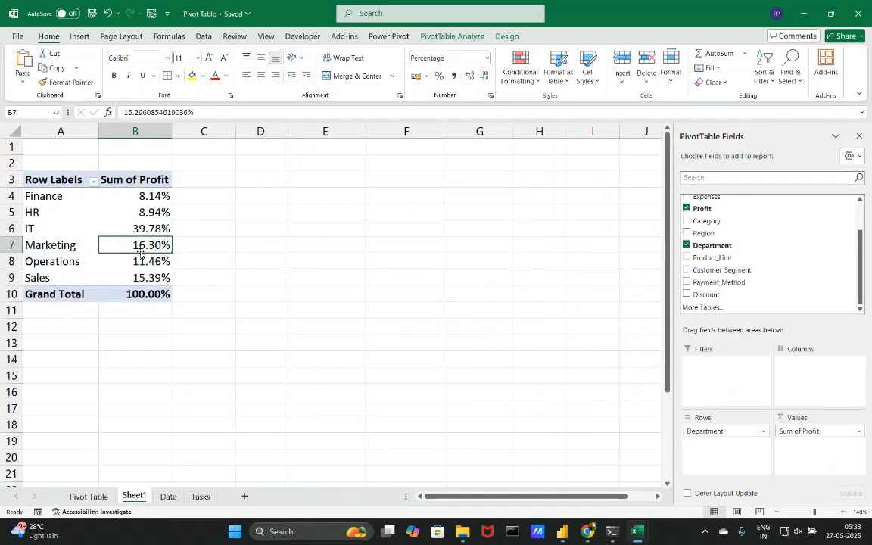
{"action": "left_click", "coordinate": [337, 248]}
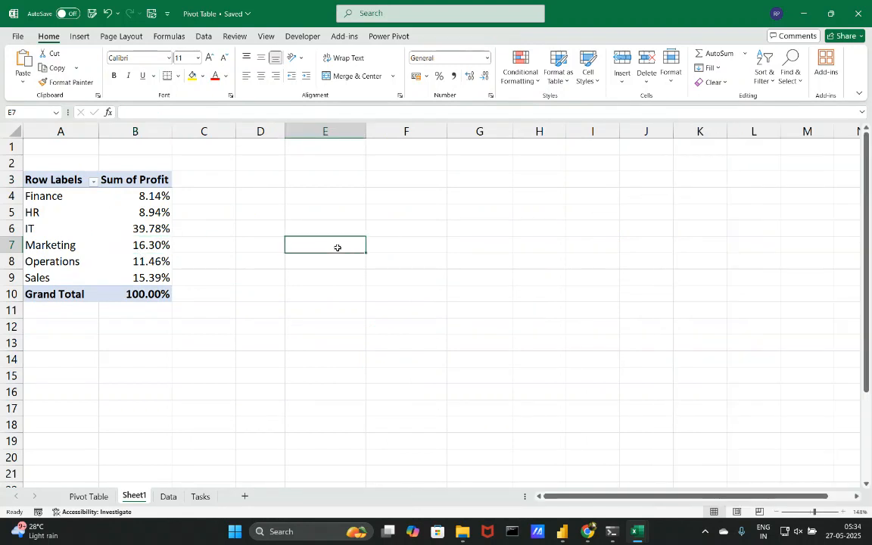
Step: Open the Recommended PivotTables suggestions for the source table on the Data sheet
{"action": "left_click", "coordinate": [146, 244]}
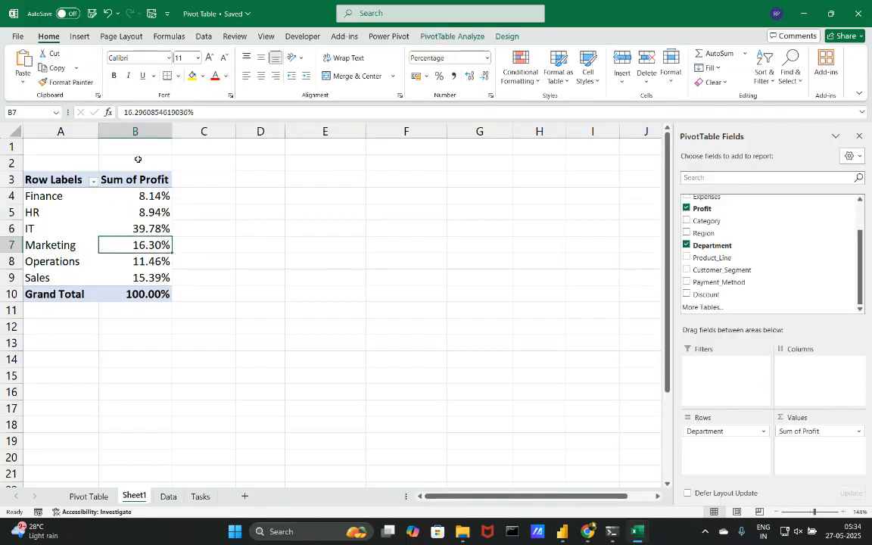
{"action": "left_click", "coordinate": [80, 37]}
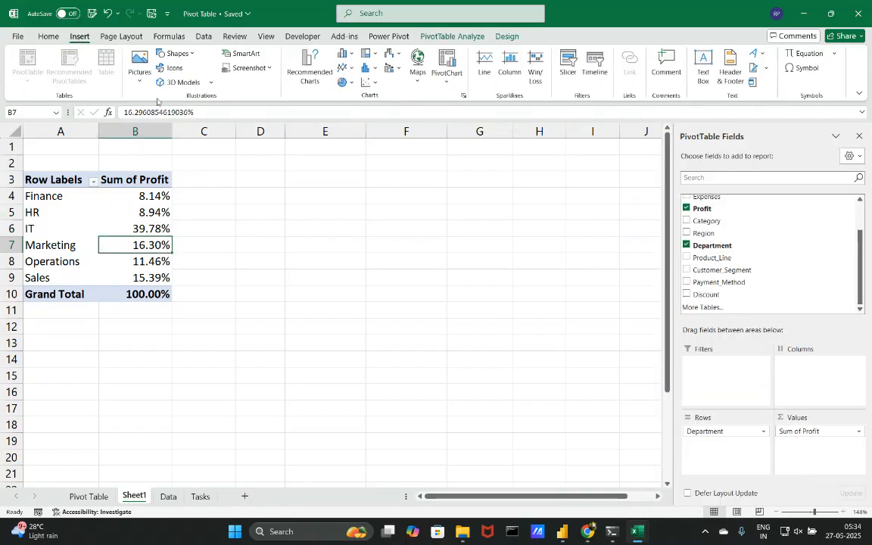
{"action": "left_click", "coordinate": [260, 244]}
{"action": "left_click", "coordinate": [168, 495]}
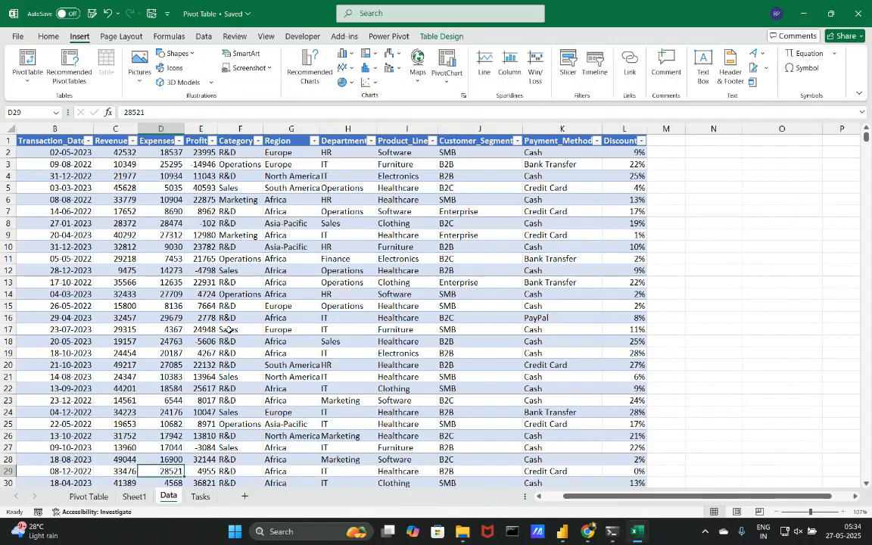
{"action": "left_click", "coordinate": [55, 78]}
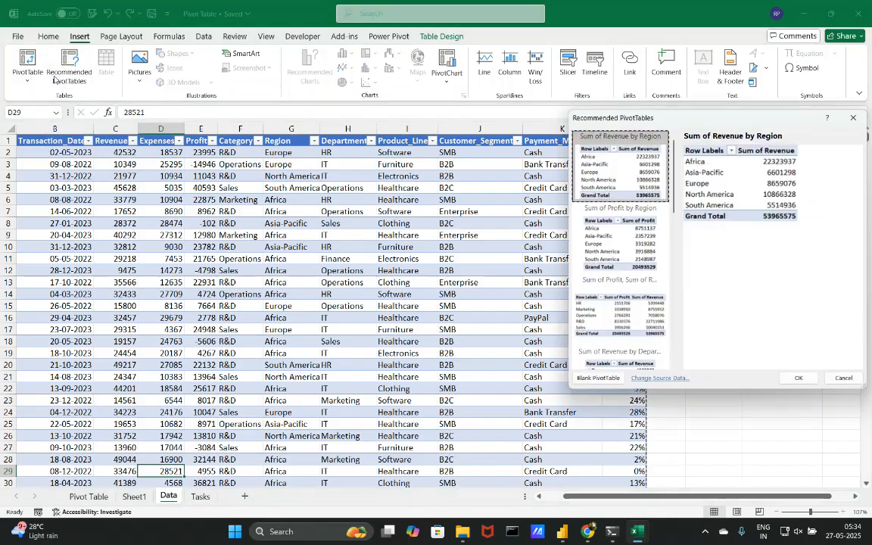
Step: Insert the recommended PivotTable showing average discount, sum of revenue and count of transaction IDs by product line
{"action": "scroll", "coordinate": [631, 252], "scroll_direction": "down", "scroll_amount": 5}
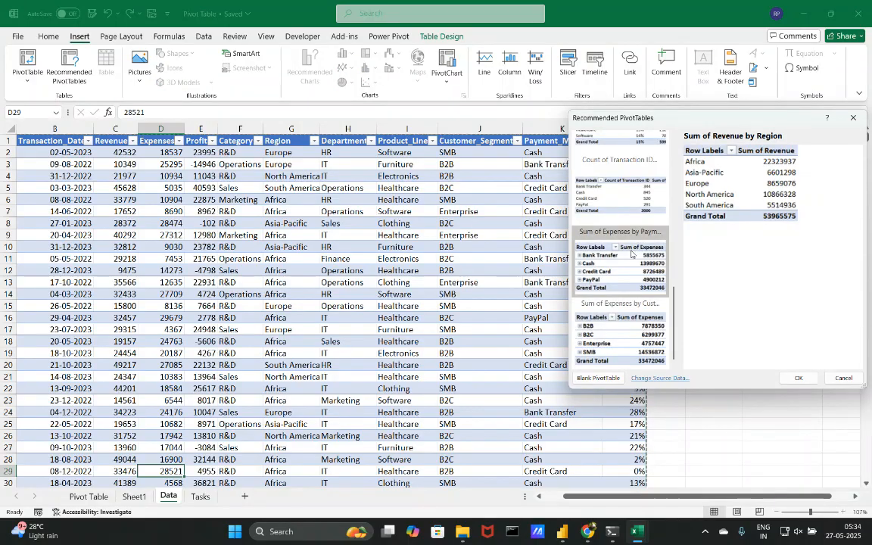
{"action": "scroll", "coordinate": [631, 253], "scroll_direction": "down", "scroll_amount": 5}
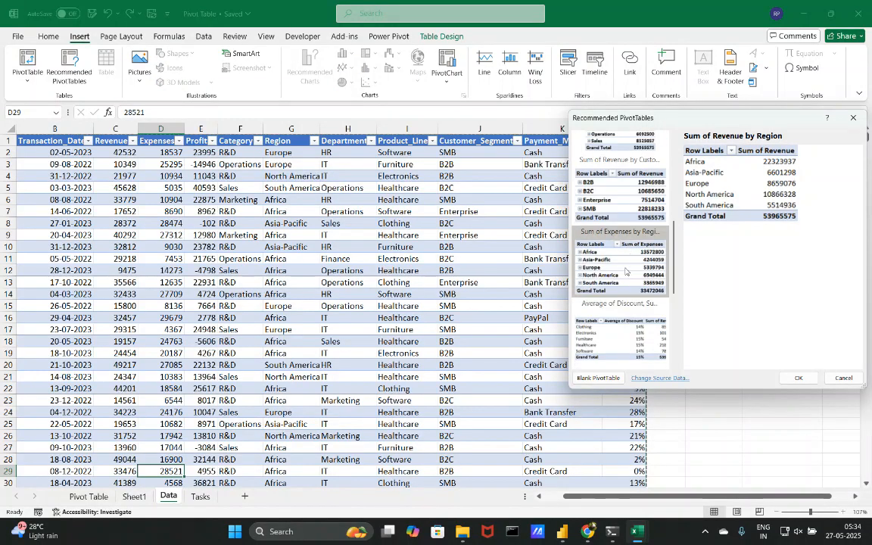
{"action": "left_click", "coordinate": [631, 342]}
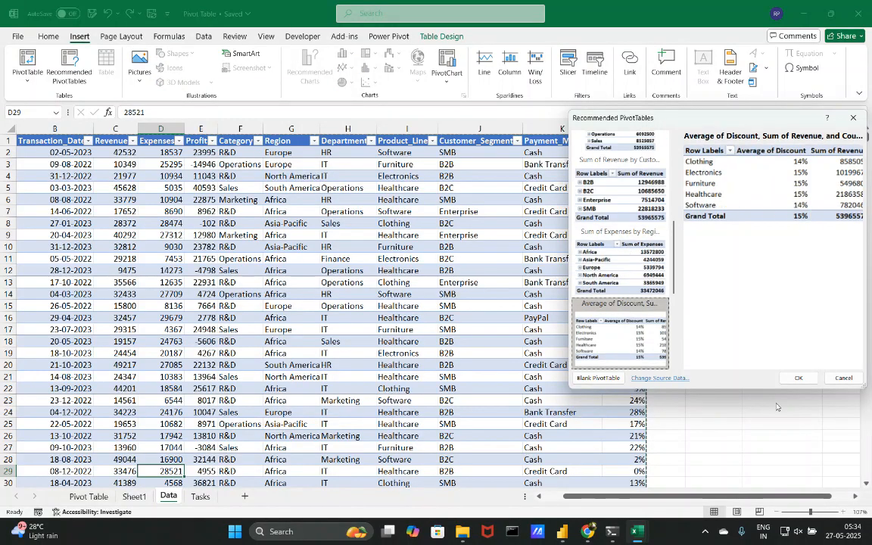
{"action": "left_click", "coordinate": [798, 378]}
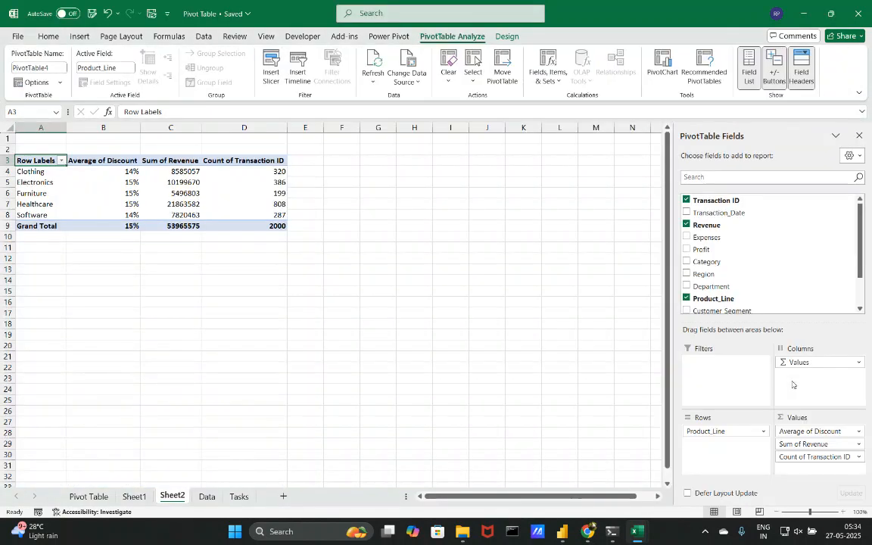
{"action": "left_click", "coordinate": [210, 310]}
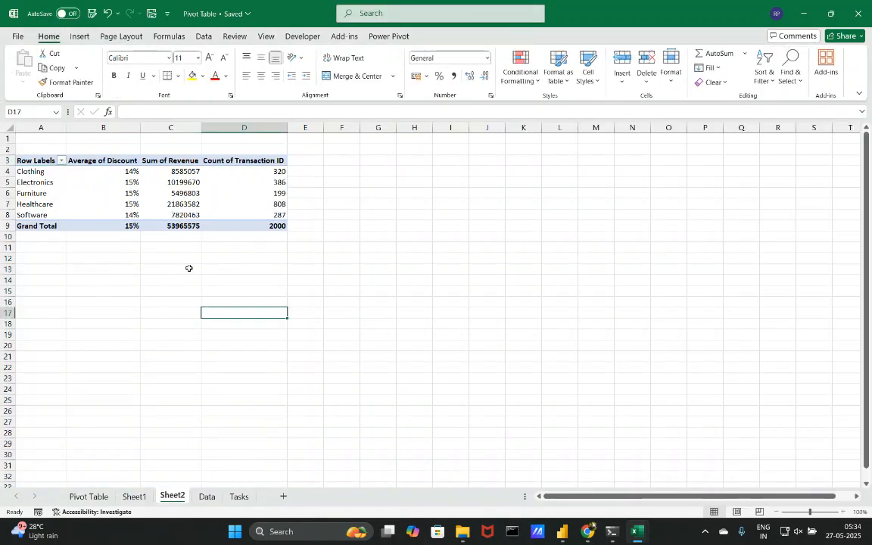
{"action": "left_click", "coordinate": [39, 192]}
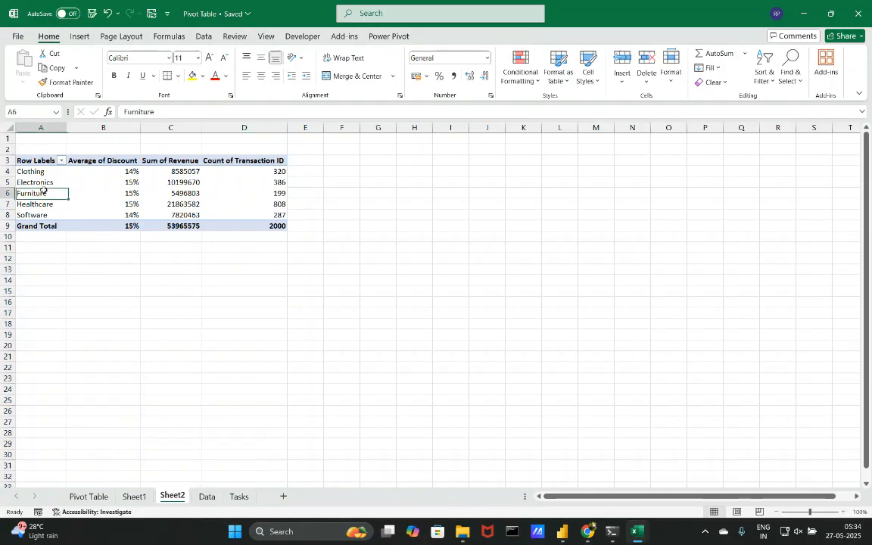
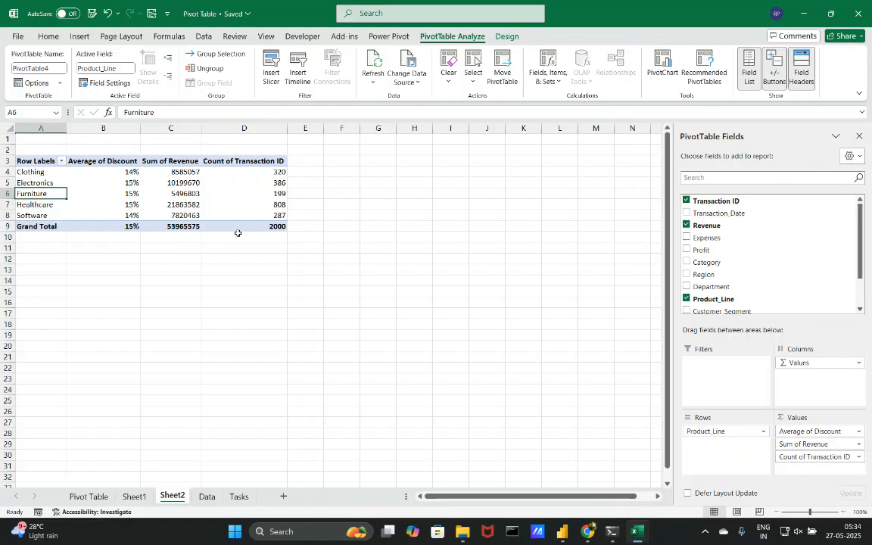
Step: Insert a 3-D pie chart from the department profit PivotTable on Sheet1
{"action": "left_click", "coordinate": [134, 496]}
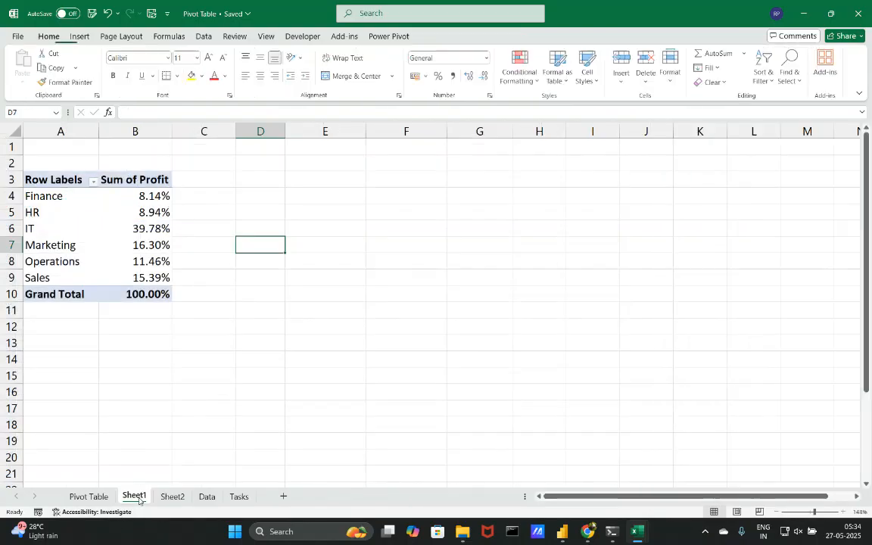
{"action": "left_click", "coordinate": [80, 36]}
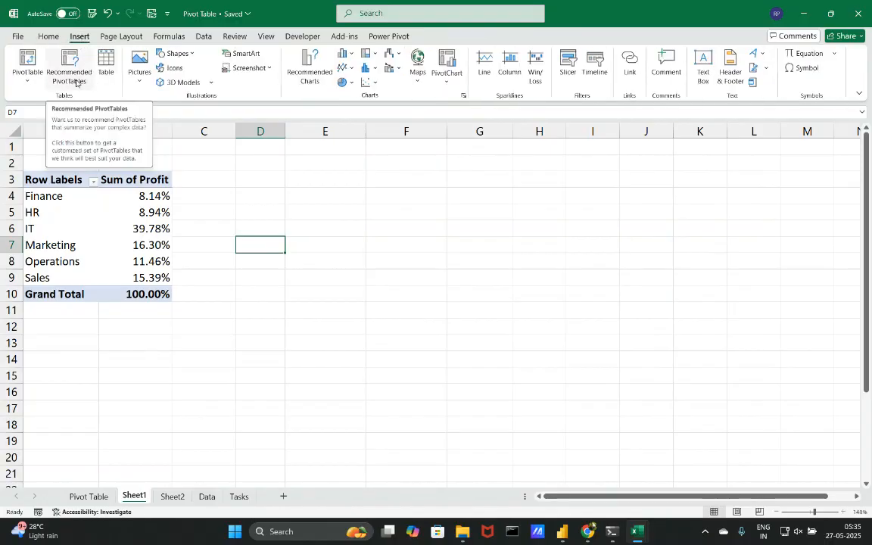
{"action": "left_click", "coordinate": [219, 292]}
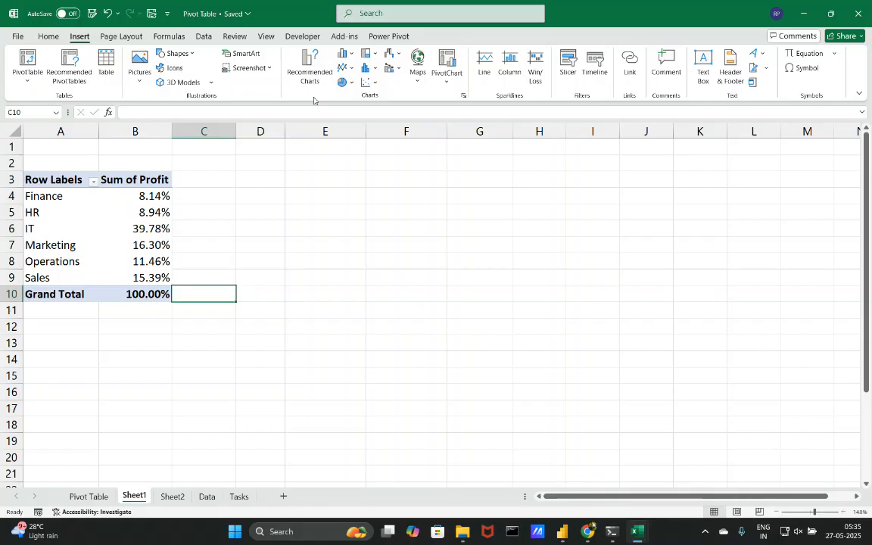
{"action": "left_click", "coordinate": [42, 212]}
{"action": "left_click", "coordinate": [36, 185]}
{"action": "left_click_drag", "start_coordinate": [36, 185], "coordinate": [130, 288]}
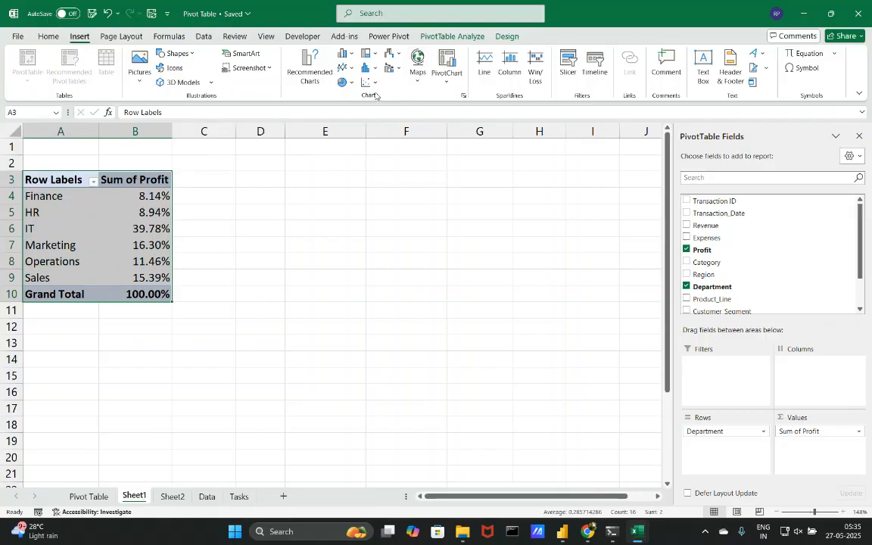
{"action": "left_click", "coordinate": [348, 83]}
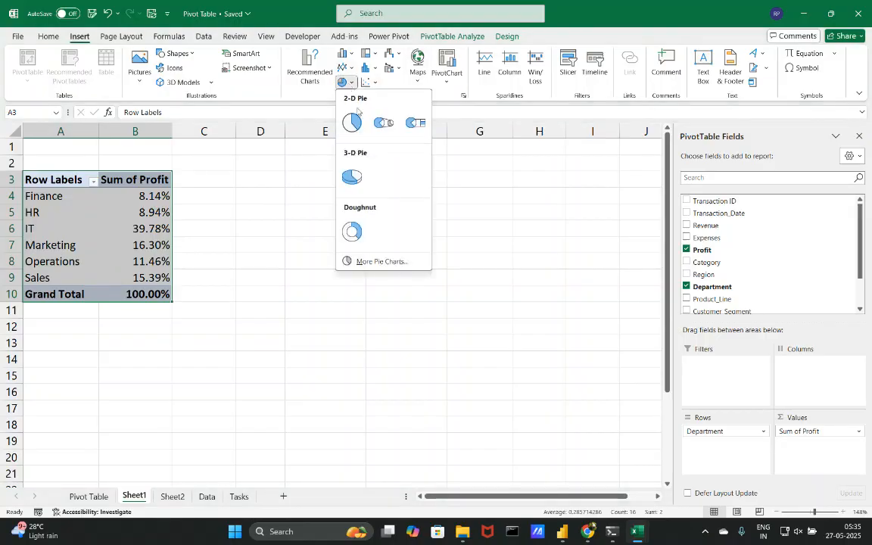
{"action": "left_click", "coordinate": [361, 182]}
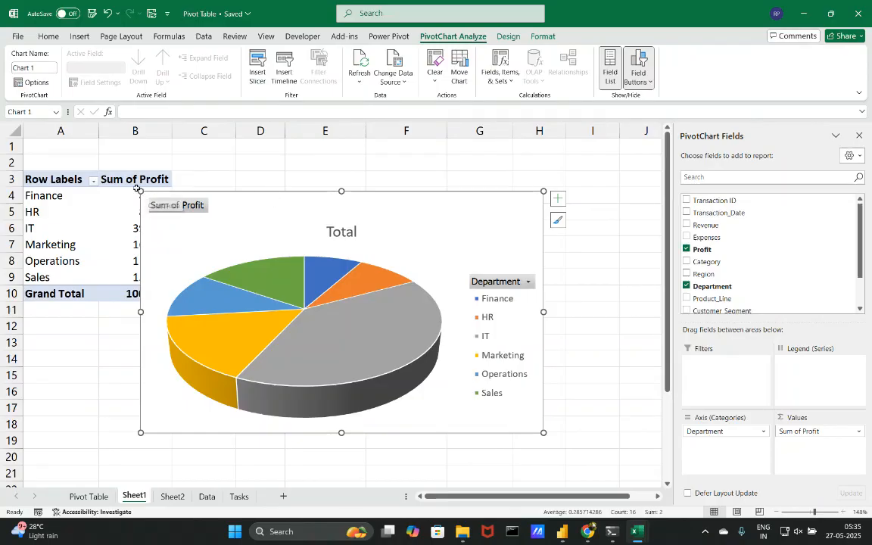
Step: Shrink the pie chart and move it beside the department profit PivotTable, with its upper edge at row 2
{"action": "left_click_drag", "start_coordinate": [141, 191], "coordinate": [261, 259]}
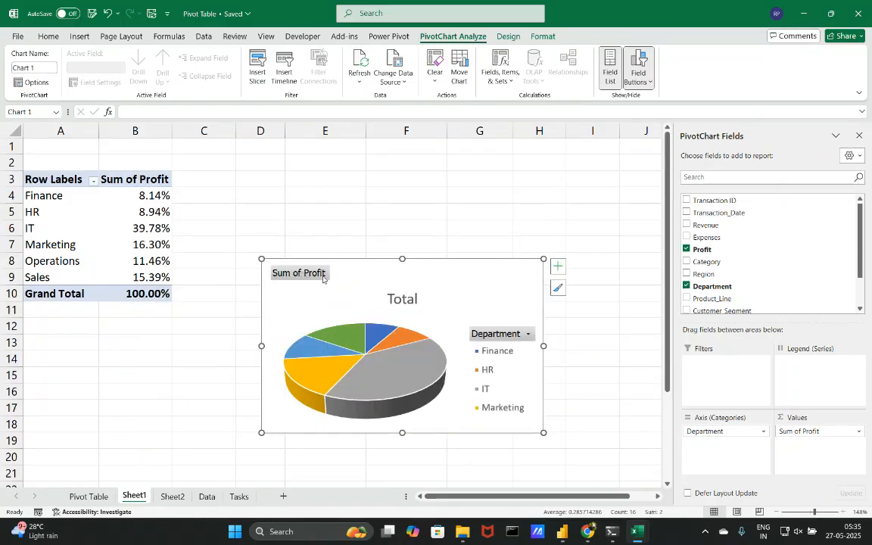
{"action": "left_click_drag", "start_coordinate": [333, 281], "coordinate": [337, 186]}
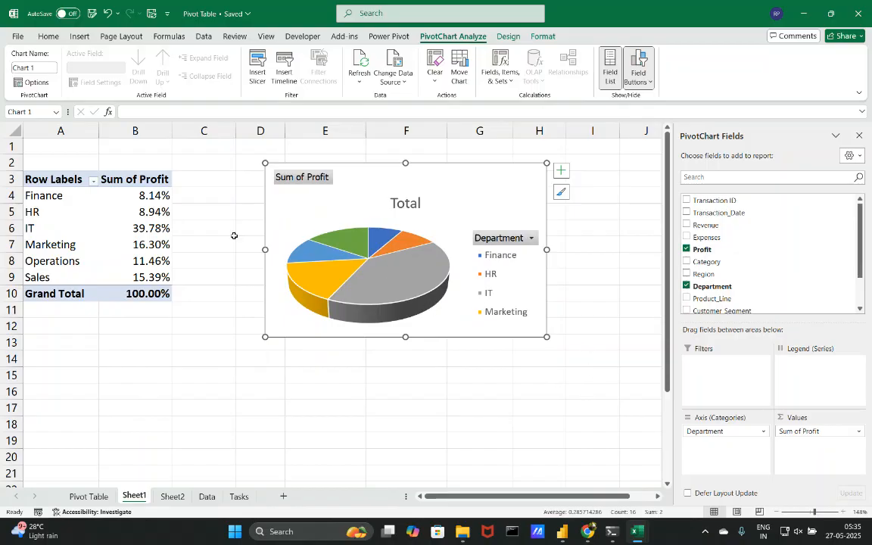
{"action": "scroll", "coordinate": [215, 422], "scroll_direction": "down", "scroll_amount": 1}
{"action": "left_click", "coordinate": [213, 426]}
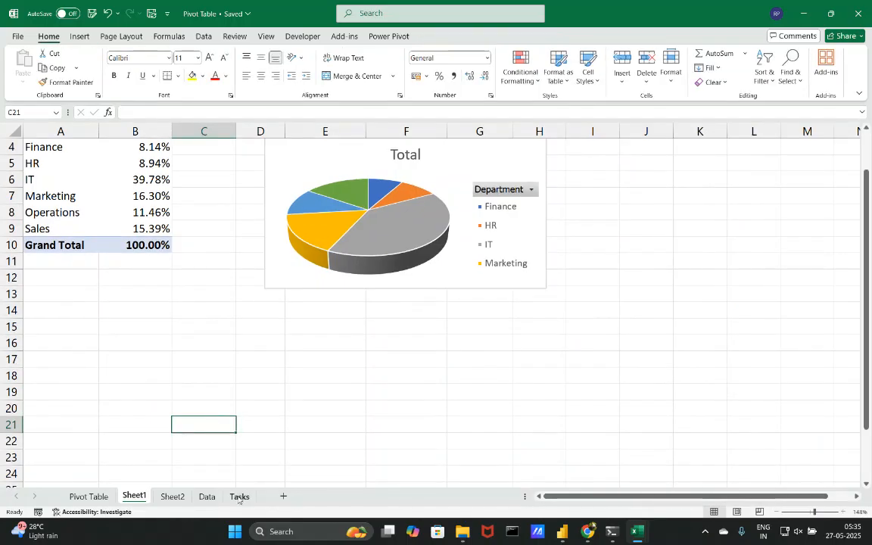
Step: Create a PivotTable from Table1 on the Data sheet, placed on the existing worksheet at Sheet1 cell A15
{"action": "left_click", "coordinate": [207, 496]}
{"action": "left_click", "coordinate": [143, 274]}
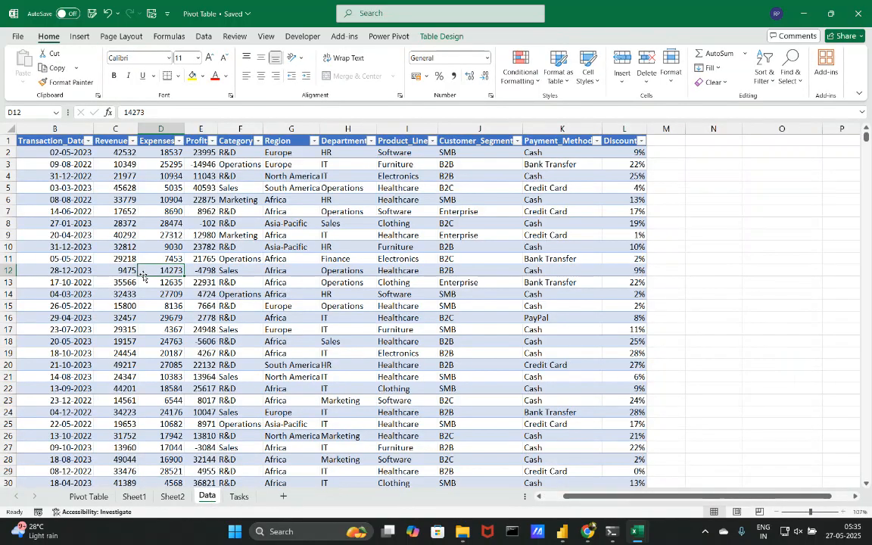
{"action": "type", "text": "s"}
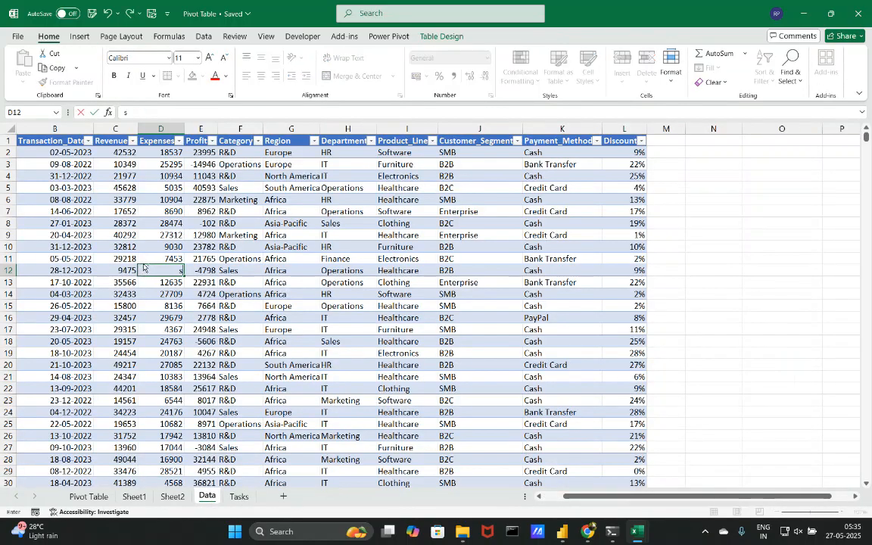
{"action": "key", "text": "Escape"}
{"action": "key", "text": "ctrl+a"}
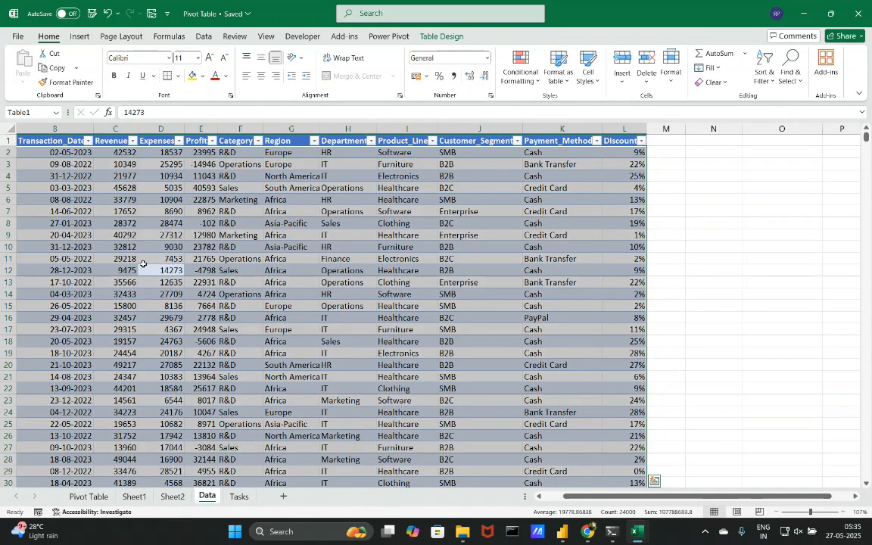
{"action": "left_click", "coordinate": [79, 35]}
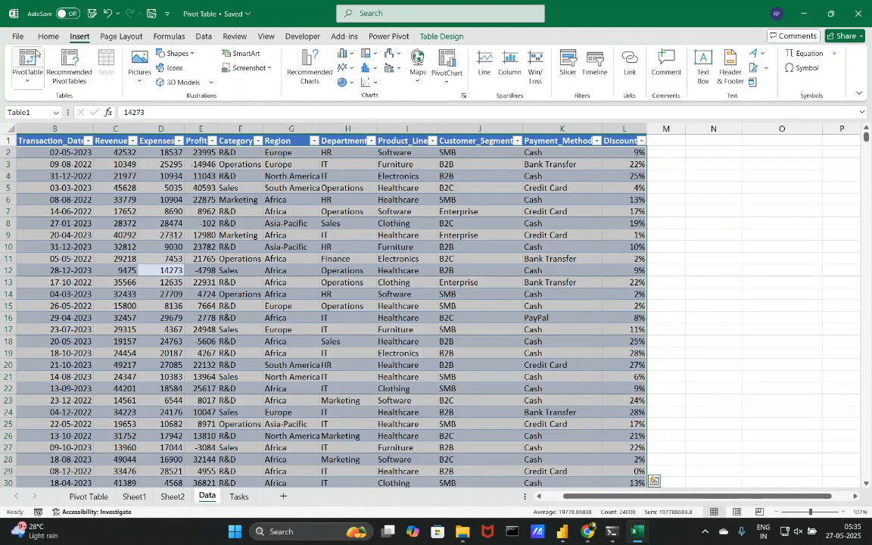
{"action": "left_click", "coordinate": [35, 54]}
{"action": "left_click", "coordinate": [623, 253]}
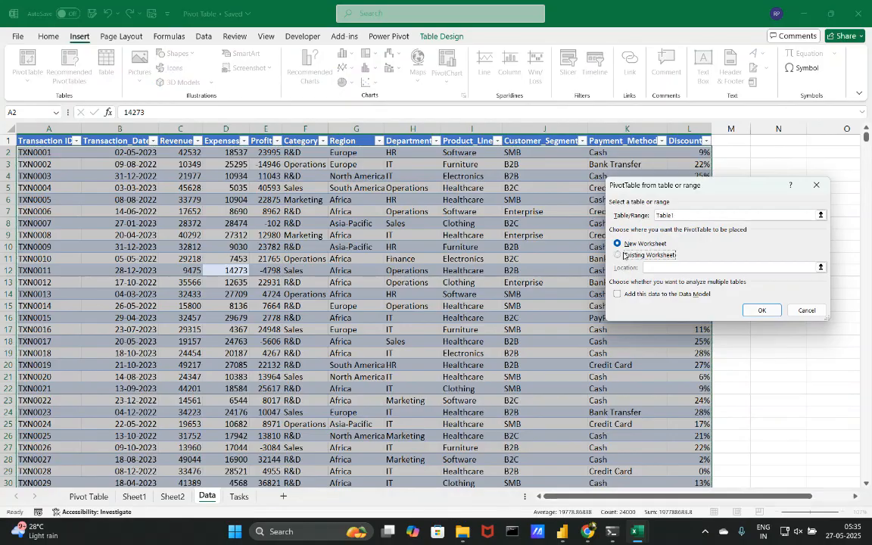
{"action": "left_click", "coordinate": [172, 496]}
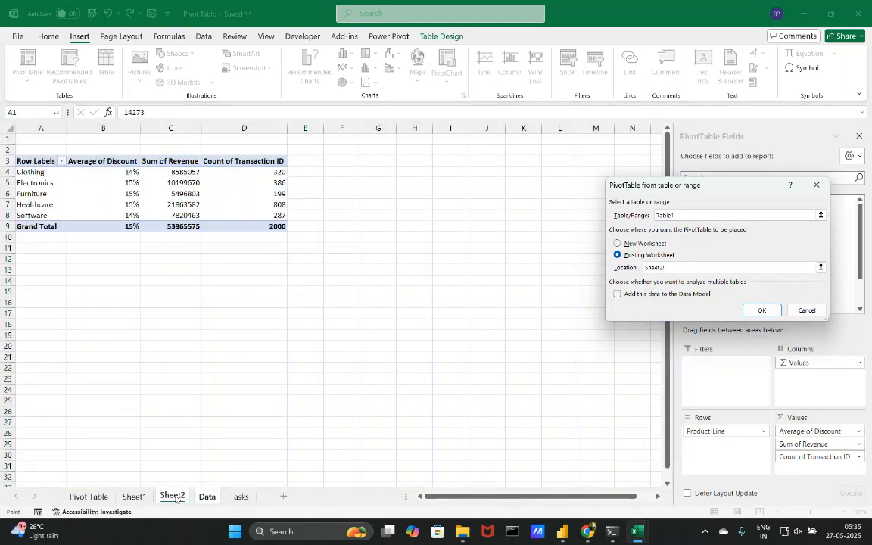
{"action": "left_click", "coordinate": [134, 497]}
{"action": "left_click", "coordinate": [37, 324]}
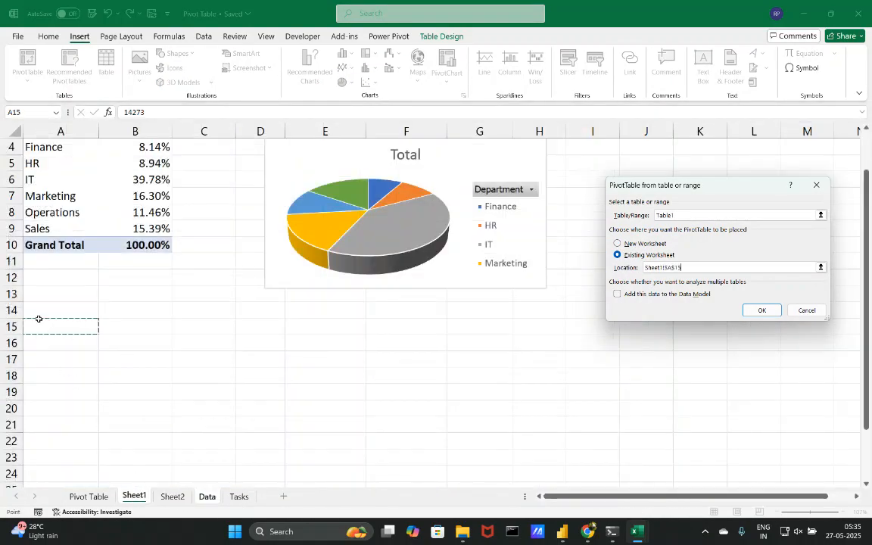
{"action": "left_click", "coordinate": [762, 310]}
Step: Add Region as rows and Profit as summed values to the empty PivotTable at A15
{"action": "scroll", "coordinate": [511, 387], "scroll_direction": "down", "scroll_amount": 3}
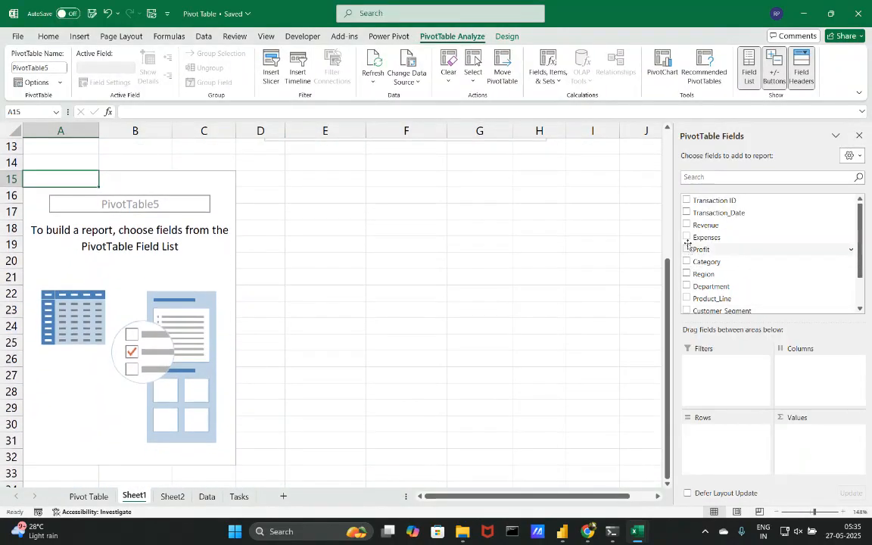
{"action": "left_click", "coordinate": [686, 274]}
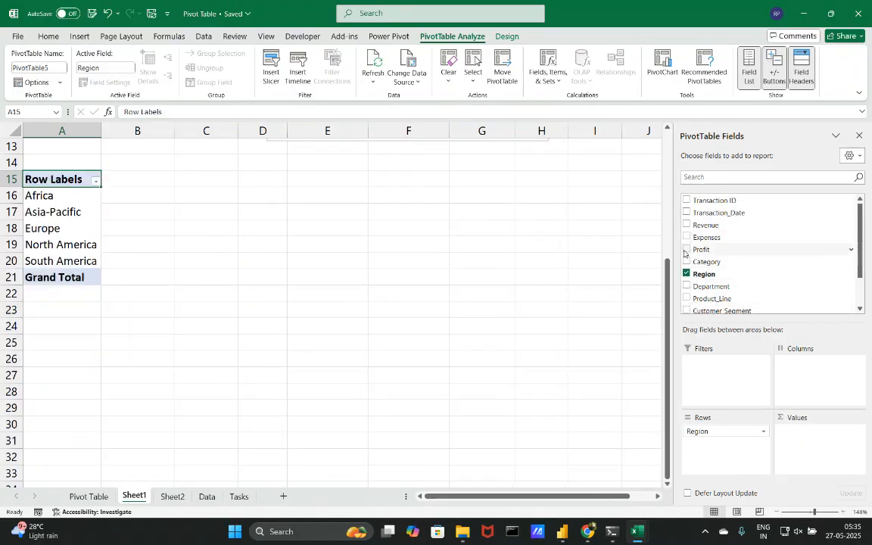
{"action": "left_click", "coordinate": [686, 250]}
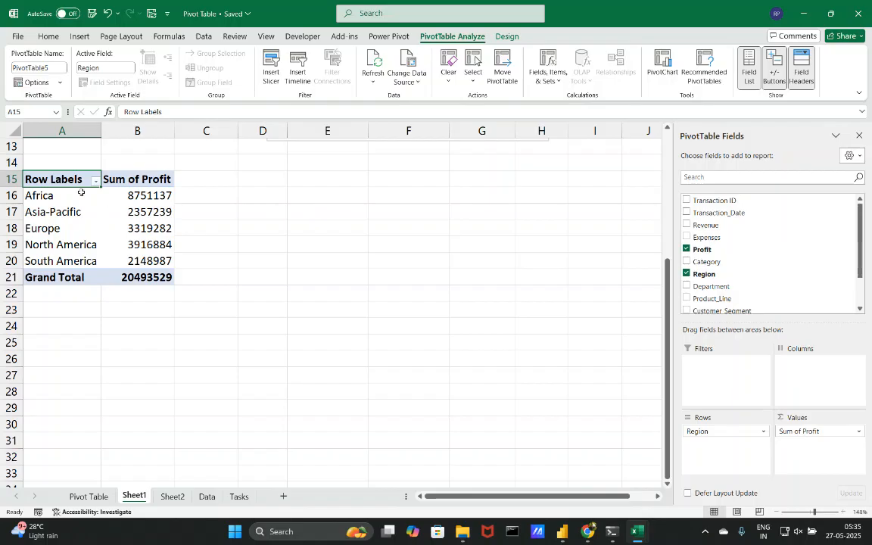
Step: Insert a clustered column chart from the region profit PivotTable, using the range from its header through South America
{"action": "left_click_drag", "start_coordinate": [55, 182], "coordinate": [148, 262]}
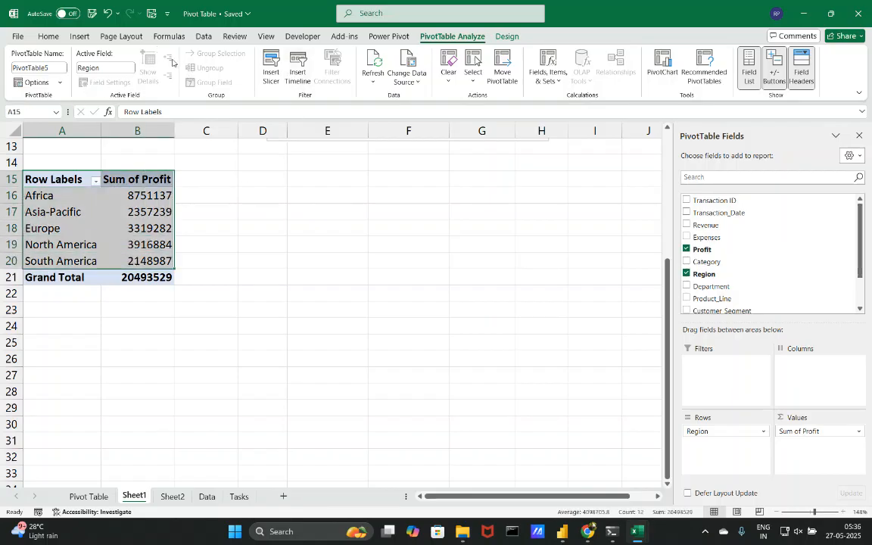
{"action": "left_click", "coordinate": [660, 69]}
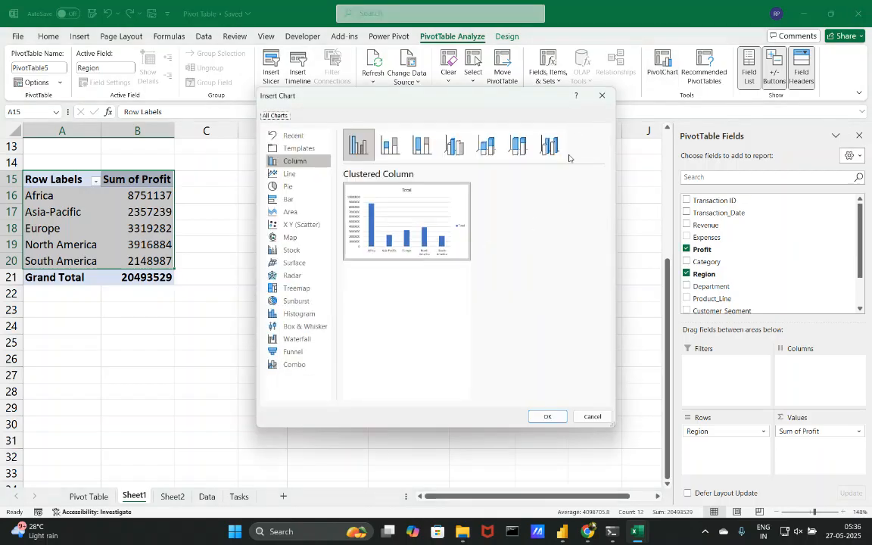
{"action": "left_click", "coordinate": [601, 96]}
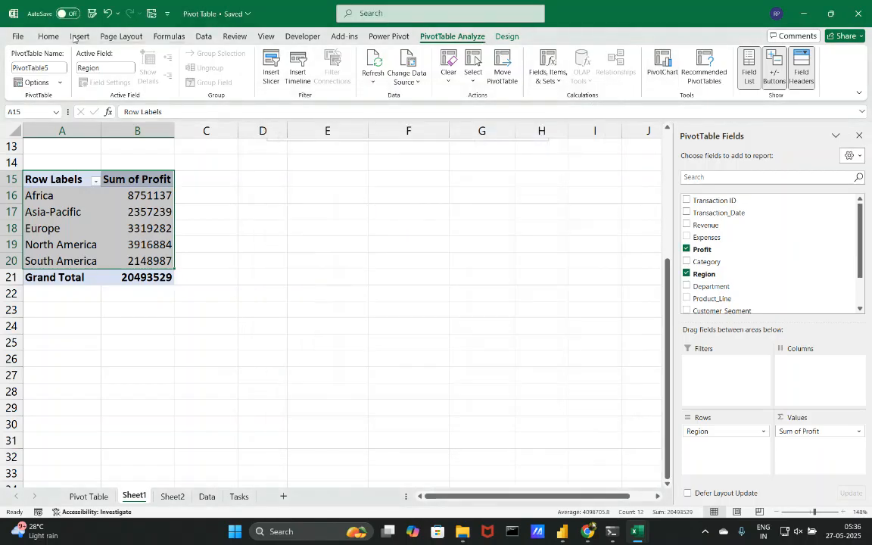
{"action": "left_click", "coordinate": [77, 37]}
{"action": "left_click", "coordinate": [319, 77]}
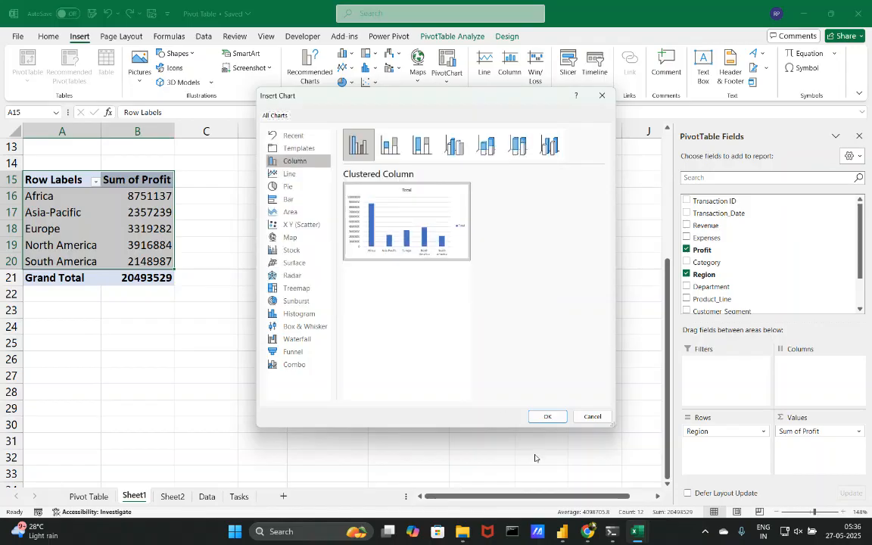
{"action": "left_click", "coordinate": [547, 416]}
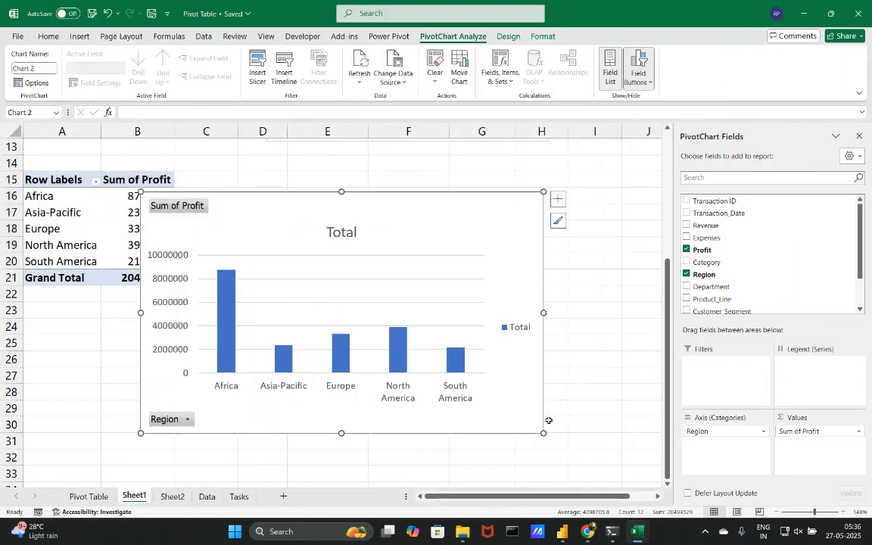
Step: Resize the column chart and position it beside the region PivotTable, below the pie chart, widening it to column I
{"action": "scroll", "coordinate": [371, 257], "scroll_direction": "up", "scroll_amount": 1}
{"action": "scroll", "coordinate": [375, 255], "scroll_direction": "up", "scroll_amount": 2}
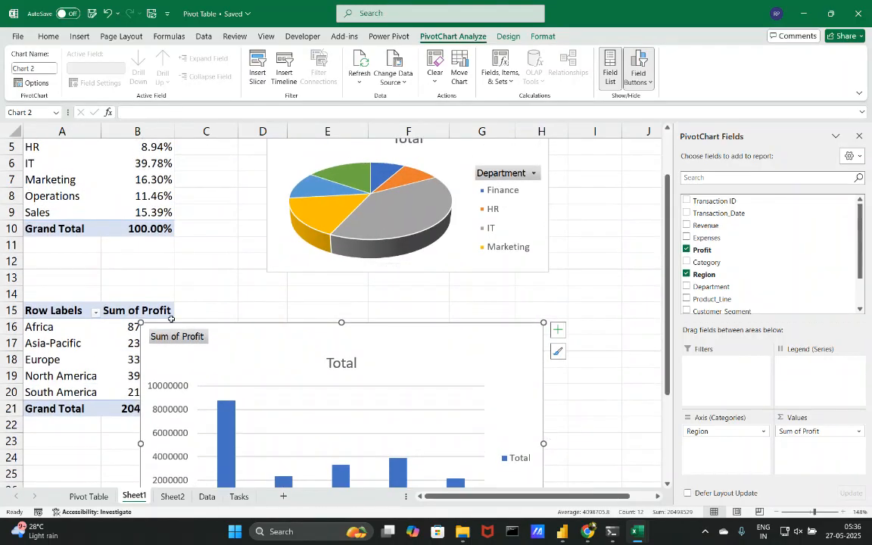
{"action": "left_click_drag", "start_coordinate": [140, 322], "coordinate": [243, 370]}
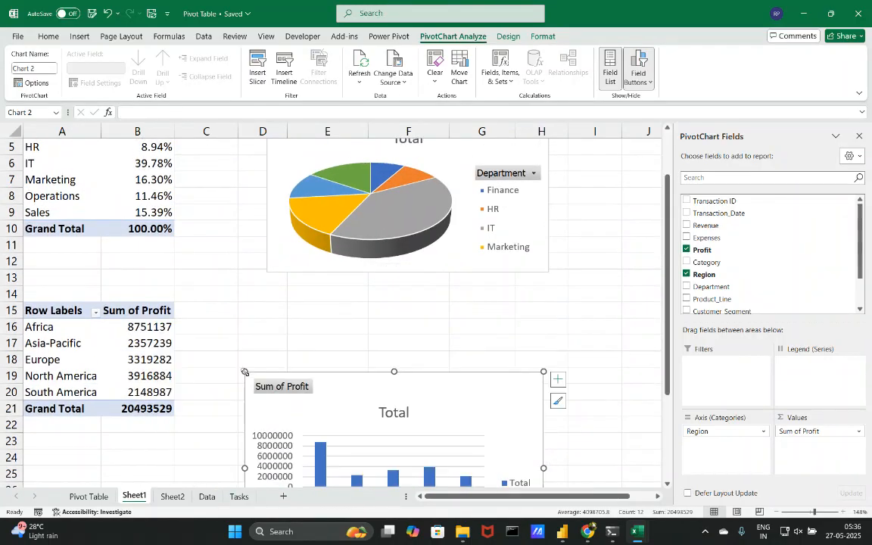
{"action": "left_click_drag", "start_coordinate": [346, 389], "coordinate": [346, 300]}
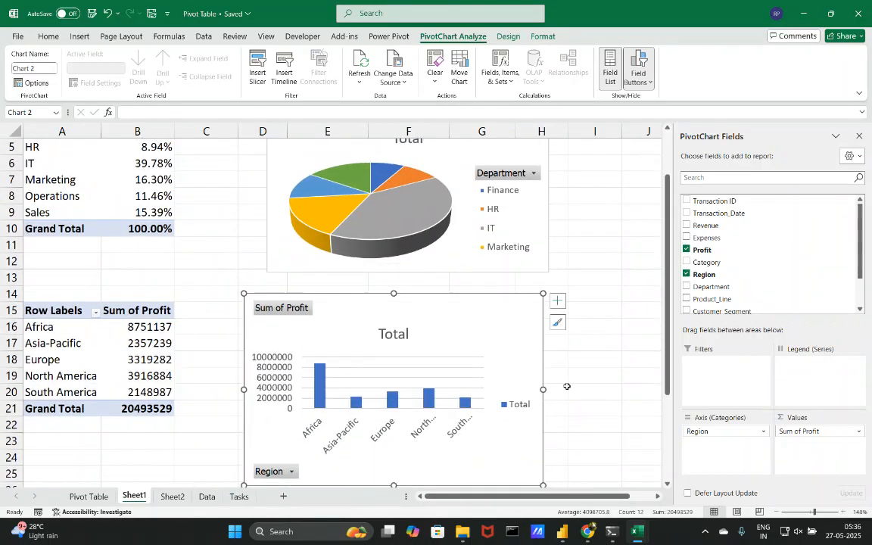
{"action": "left_click_drag", "start_coordinate": [543, 389], "coordinate": [618, 389]}
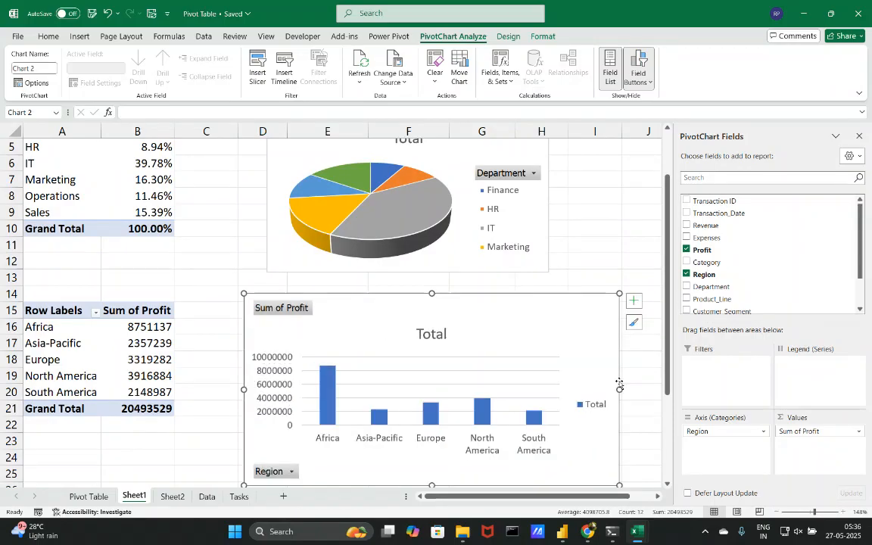
Step: Hide all field buttons on both the department pie chart and the region column chart
{"action": "left_click", "coordinate": [859, 136]}
{"action": "scroll", "coordinate": [595, 174], "scroll_direction": "up", "scroll_amount": 2}
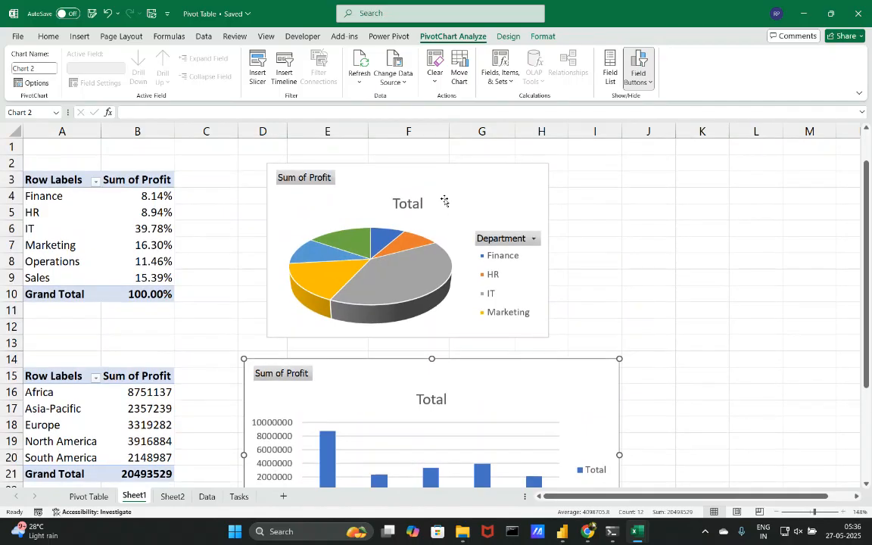
{"action": "left_click", "coordinate": [289, 183]}
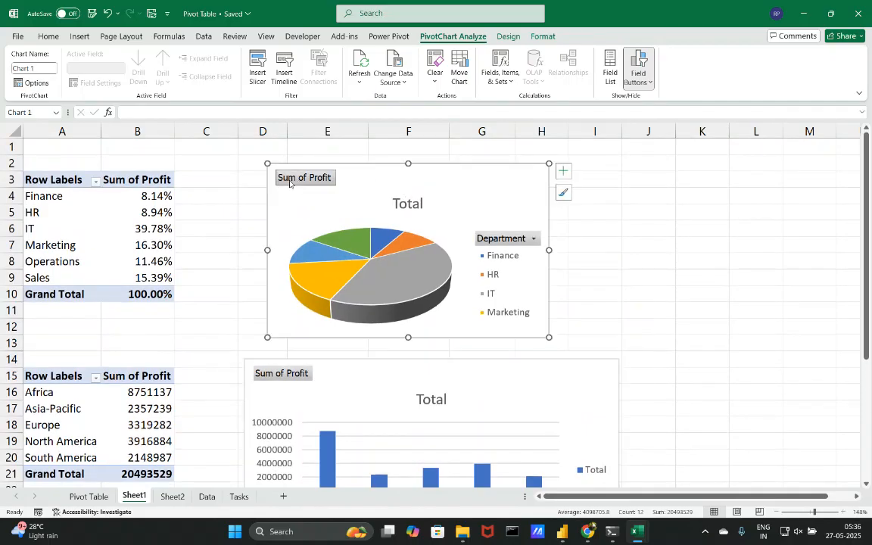
{"action": "left_click", "coordinate": [635, 65]}
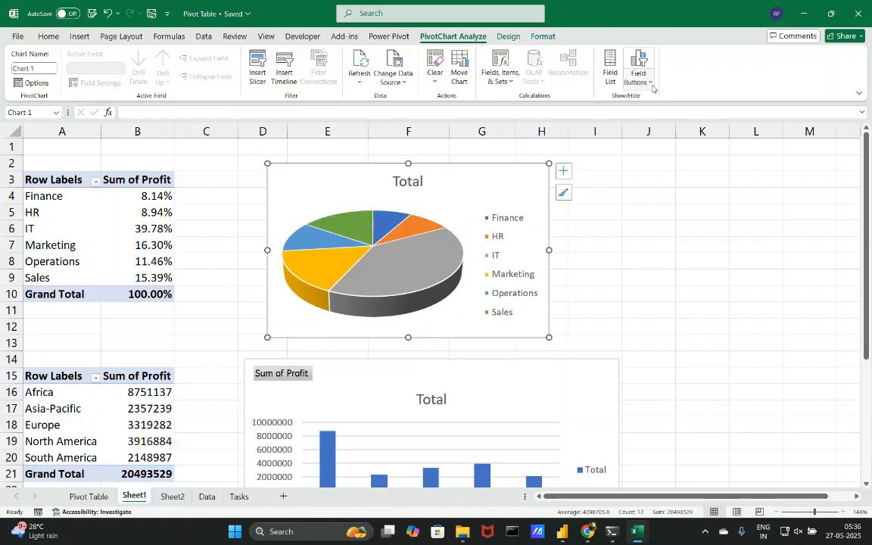
{"action": "scroll", "coordinate": [575, 270], "scroll_direction": "down", "scroll_amount": 2}
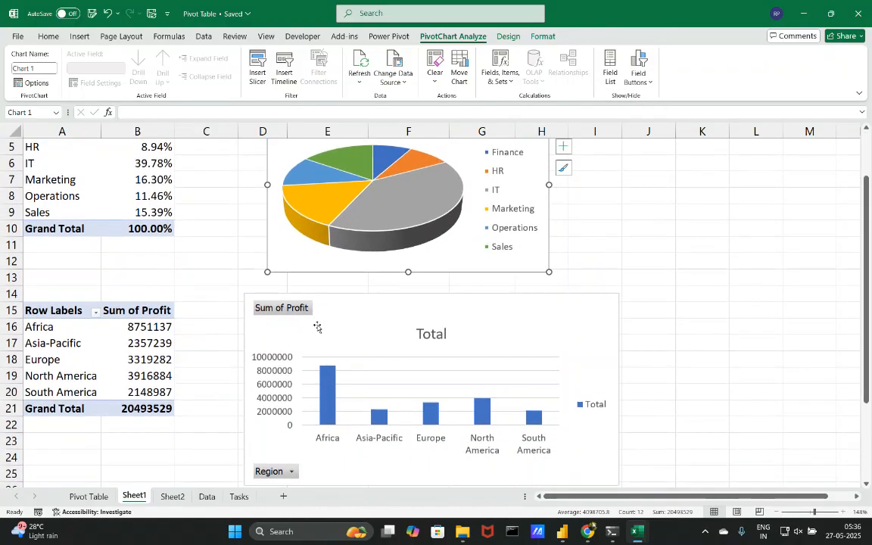
{"action": "left_click", "coordinate": [317, 327]}
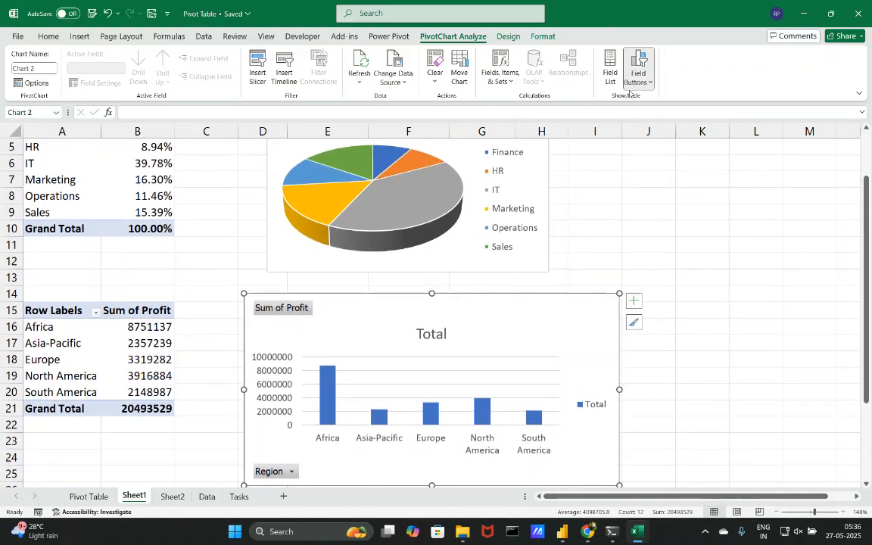
{"action": "left_click", "coordinate": [638, 65]}
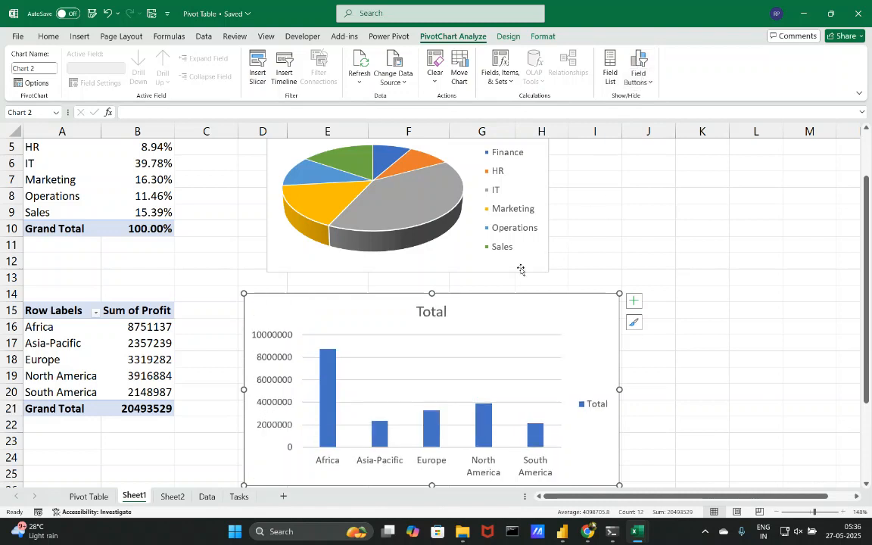
Step: Remove the primary vertical axis from the region column chart, keeping the primary horizontal axis
{"action": "left_click", "coordinate": [263, 336]}
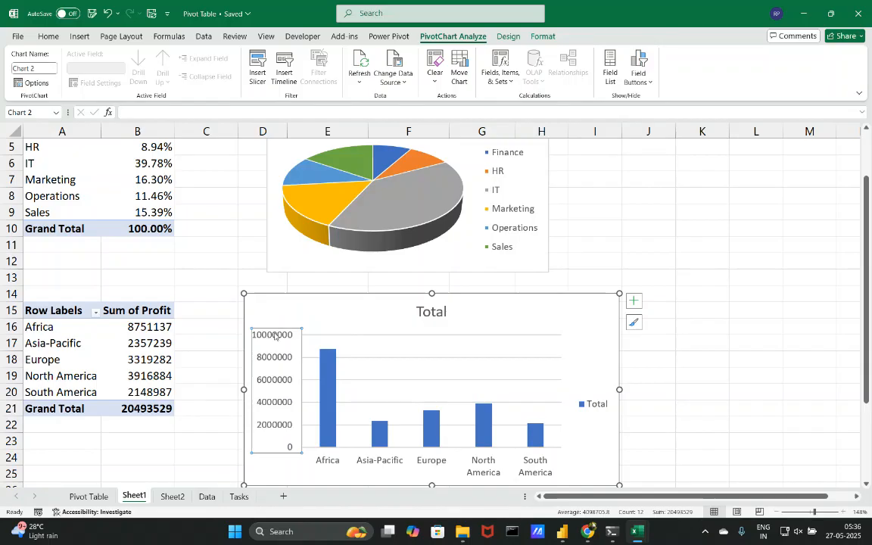
{"action": "left_click", "coordinate": [633, 302]}
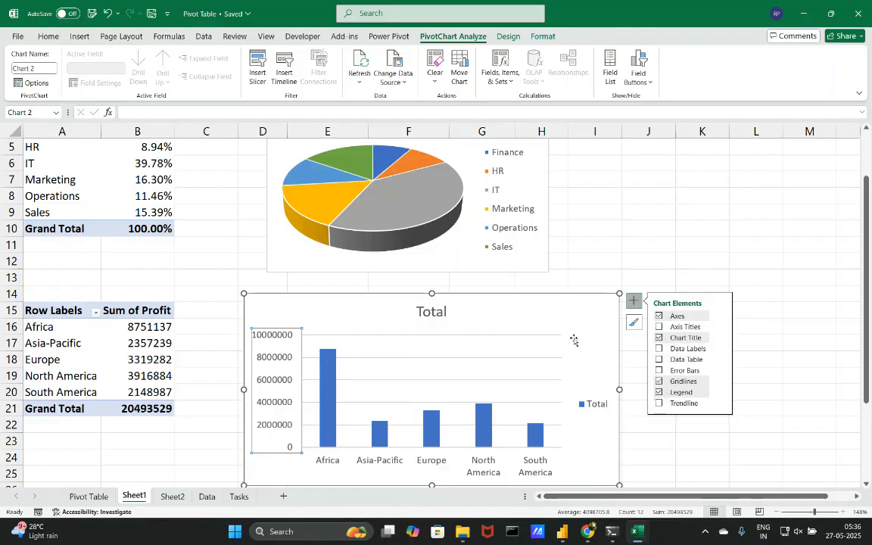
{"action": "scroll", "coordinate": [514, 303], "scroll_direction": "down", "scroll_amount": 2}
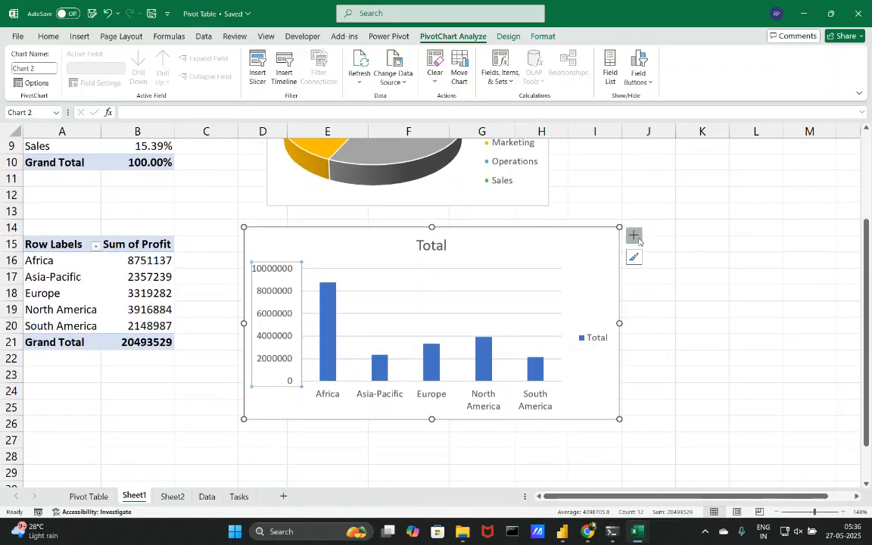
{"action": "left_click", "coordinate": [633, 235]}
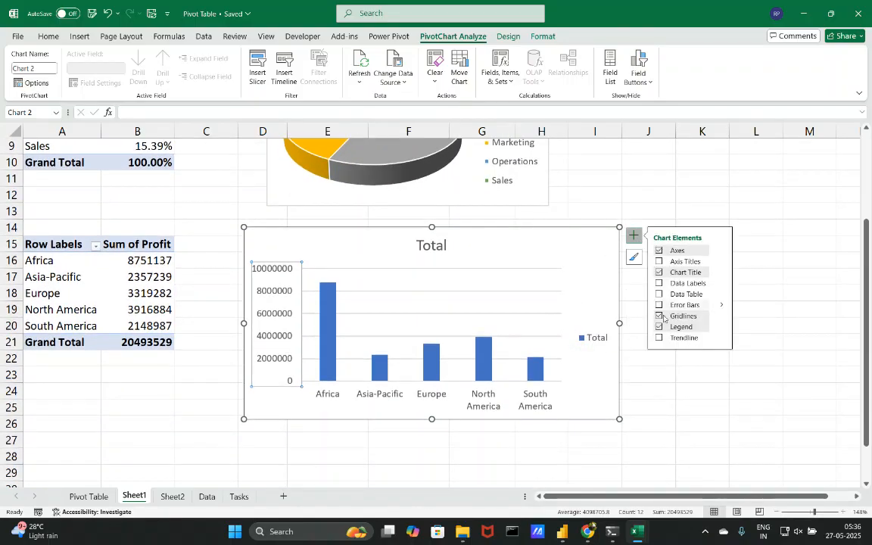
{"action": "left_click", "coordinate": [658, 251]}
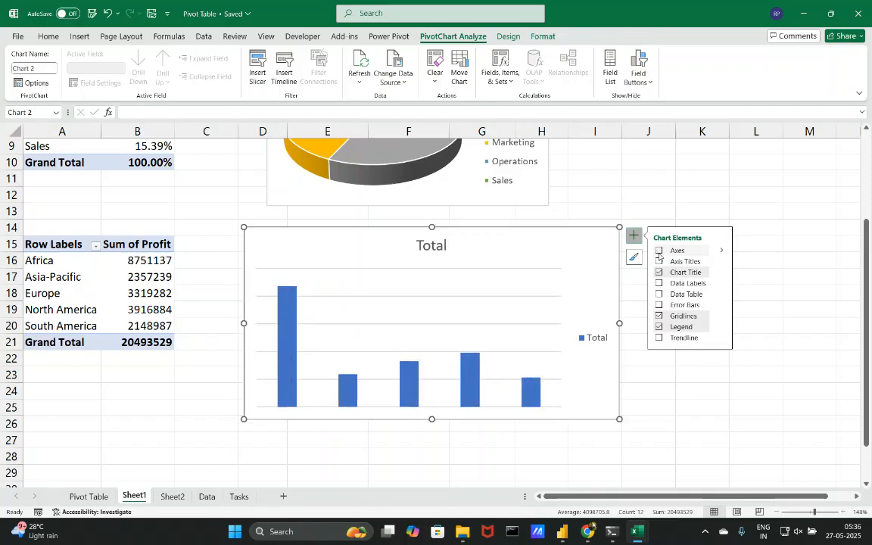
{"action": "left_click", "coordinate": [658, 252]}
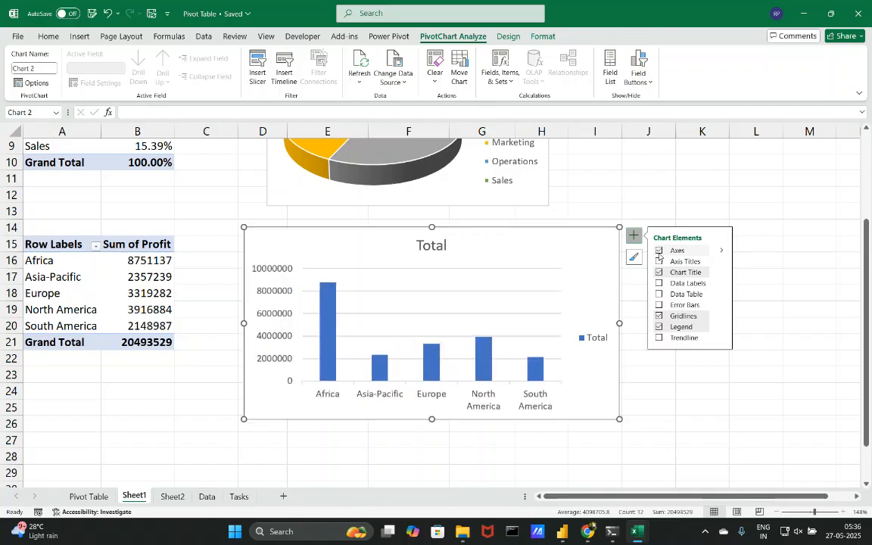
{"action": "left_click", "coordinate": [720, 251]}
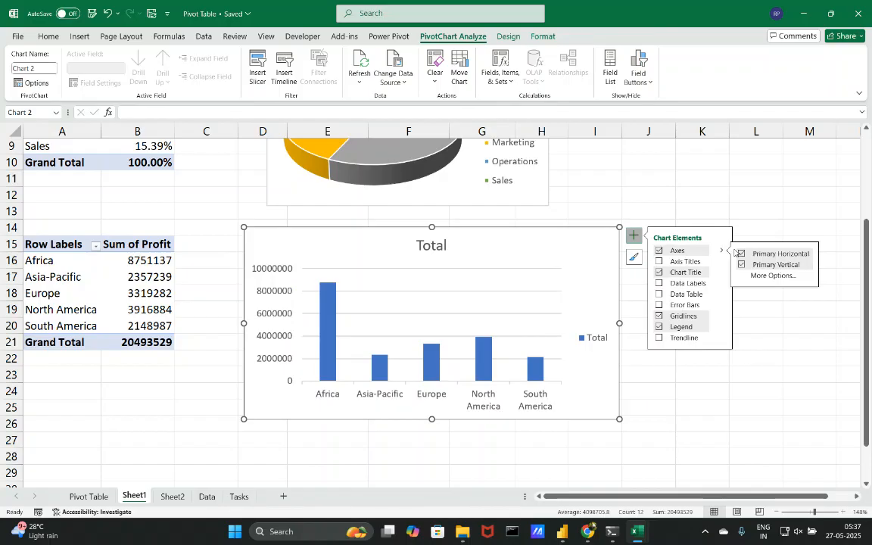
{"action": "left_click", "coordinate": [742, 265]}
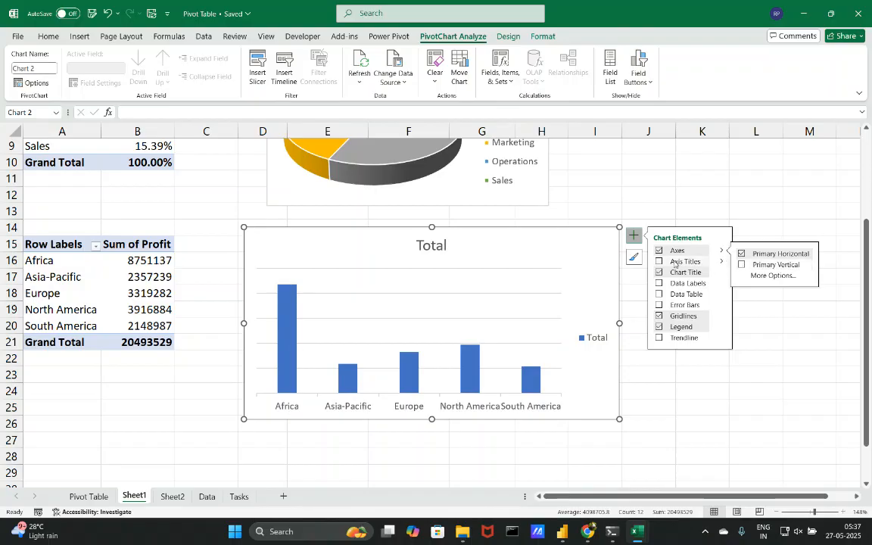
{"action": "left_click", "coordinate": [659, 262]}
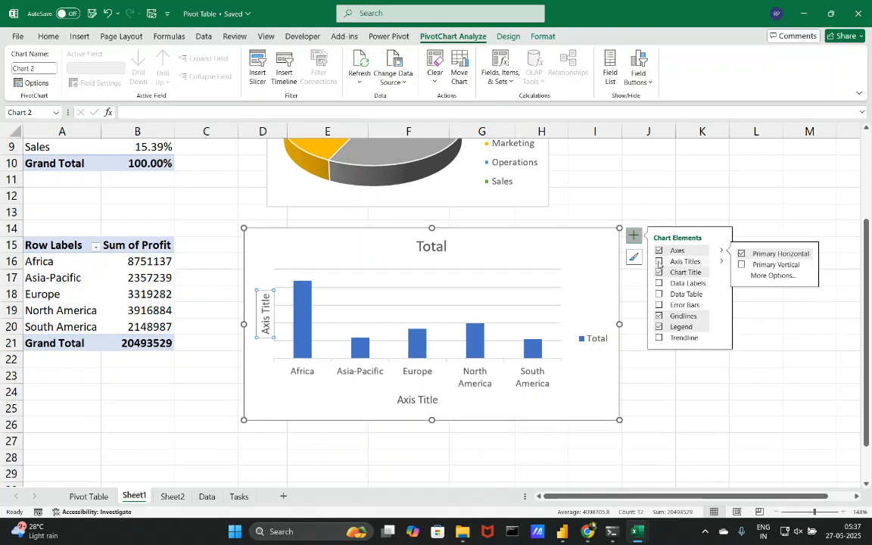
{"action": "left_click", "coordinate": [658, 262]}
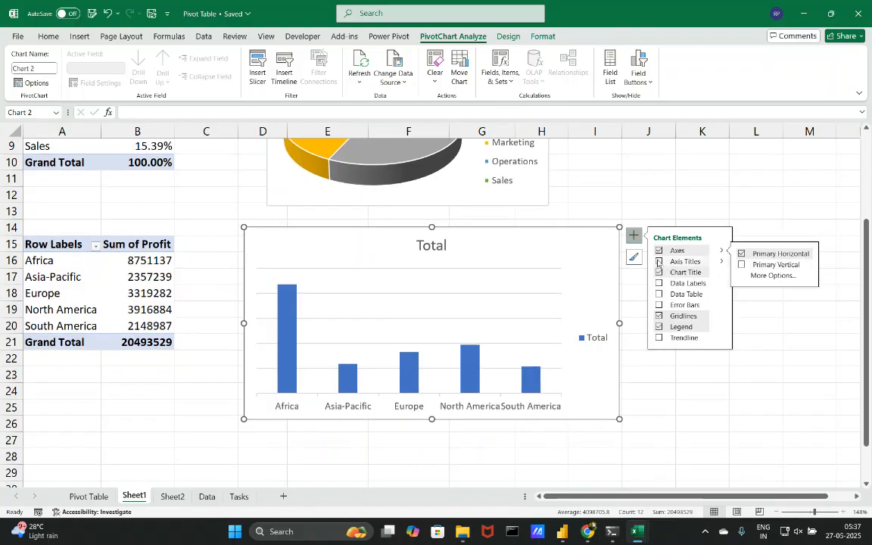
{"action": "left_click", "coordinate": [658, 262]}
{"action": "left_click", "coordinate": [659, 261]}
Step: Change the region column chart's title to "Total Profit by Region"
{"action": "mouse_move", "coordinate": [720, 272]}
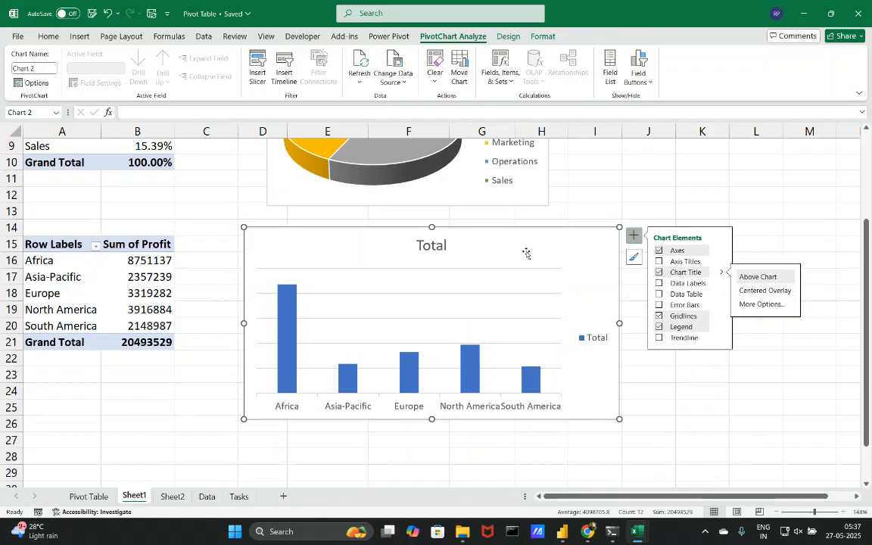
{"action": "double_click", "coordinate": [430, 245]}
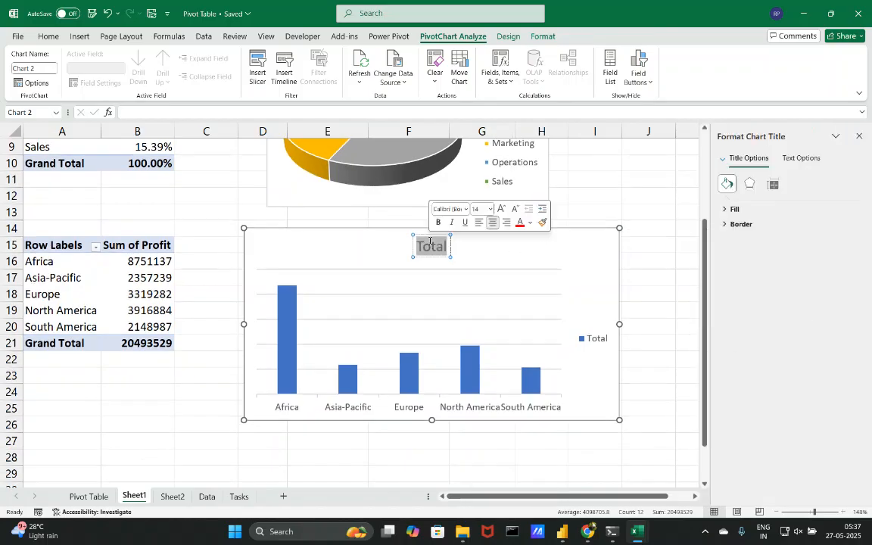
{"action": "type", "text": "Tota"}
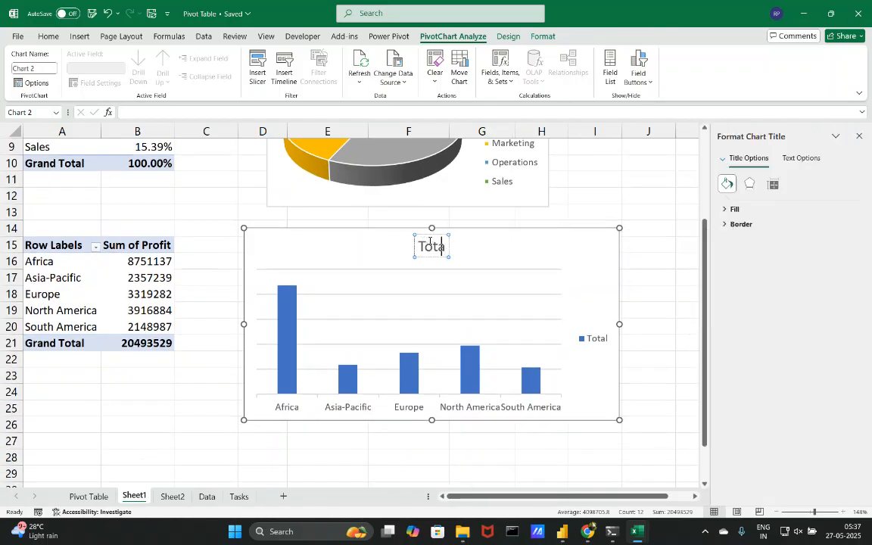
{"action": "type", "text": "l Pro"}
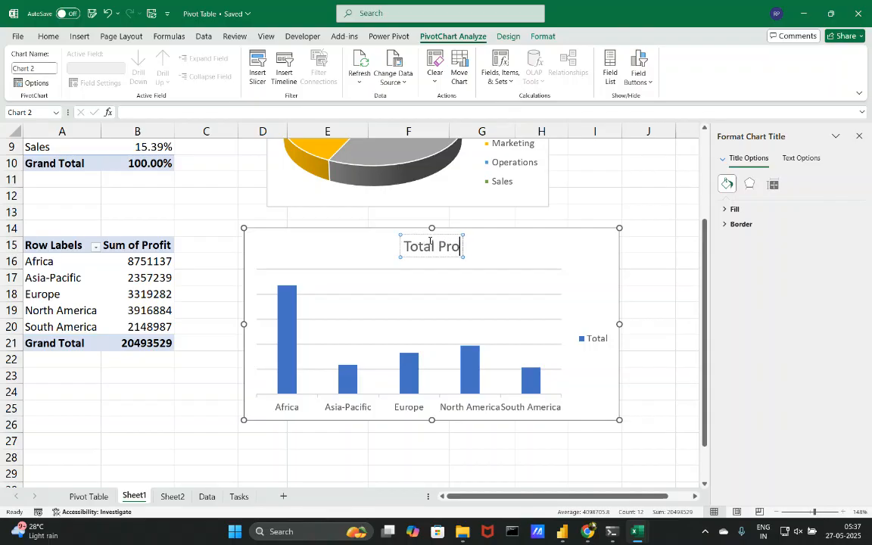
{"action": "type", "text": "fit by Region"}
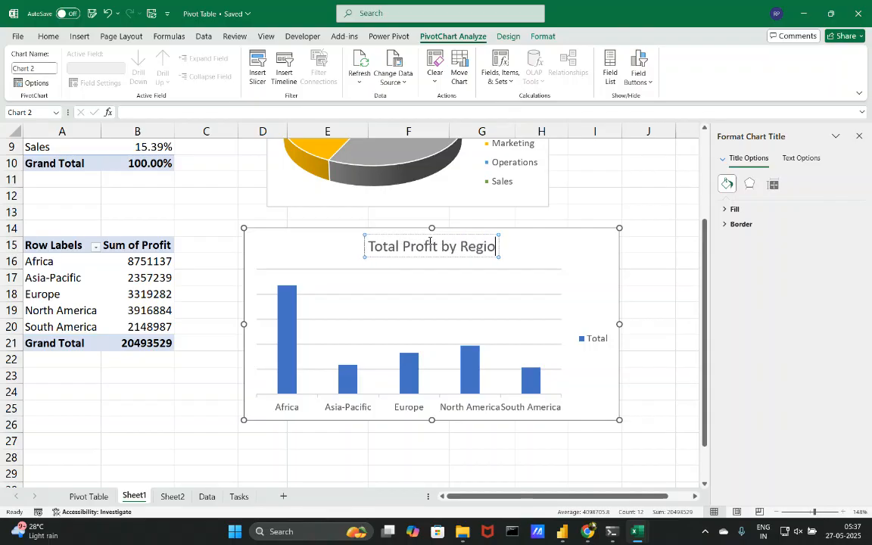
{"action": "left_click", "coordinate": [640, 281]}
Step: Add data labels to the region column chart and position them at the center of the columns
{"action": "left_click", "coordinate": [615, 257]}
{"action": "left_click", "coordinate": [634, 234]}
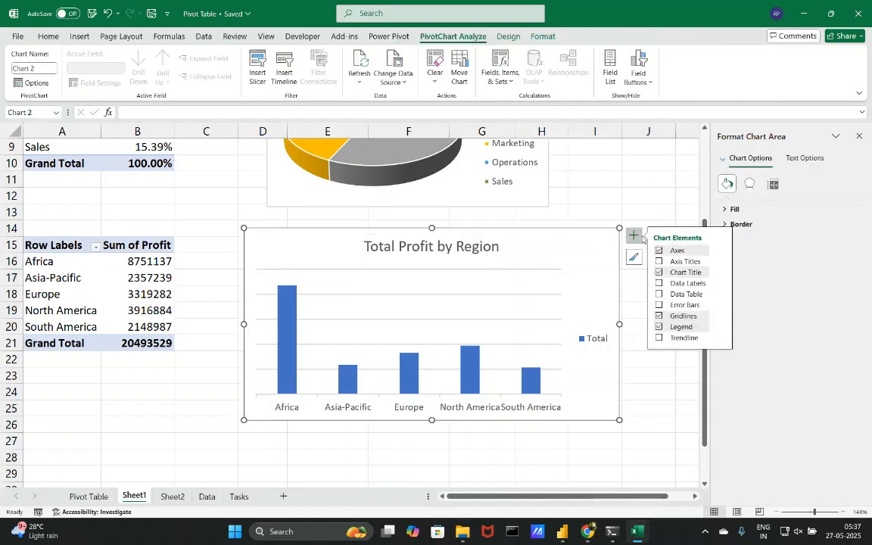
{"action": "left_click", "coordinate": [659, 283]}
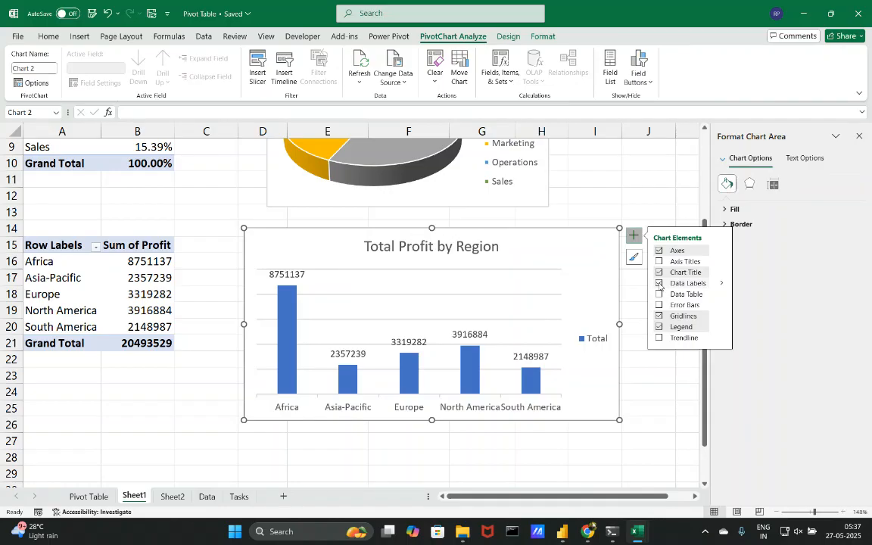
{"action": "left_click", "coordinate": [718, 284]}
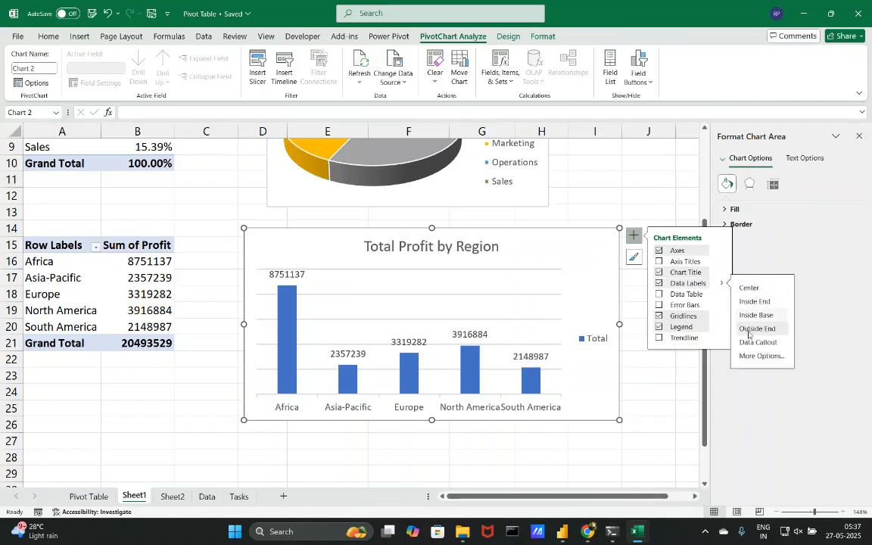
{"action": "left_click", "coordinate": [753, 289]}
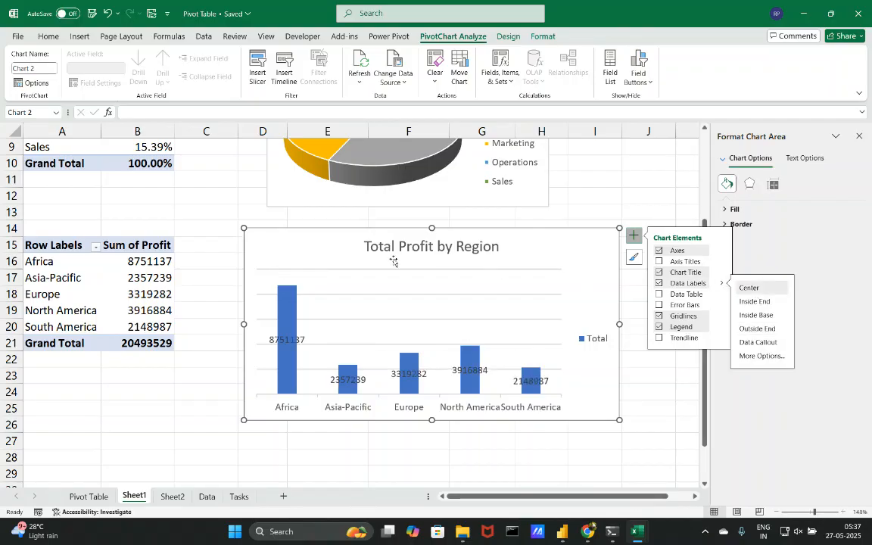
Step: Apply the custom number format #,##0.00,, "M" to the region PivotTable's profit values in B16:B21
{"action": "left_click_drag", "start_coordinate": [133, 261], "coordinate": [143, 343]}
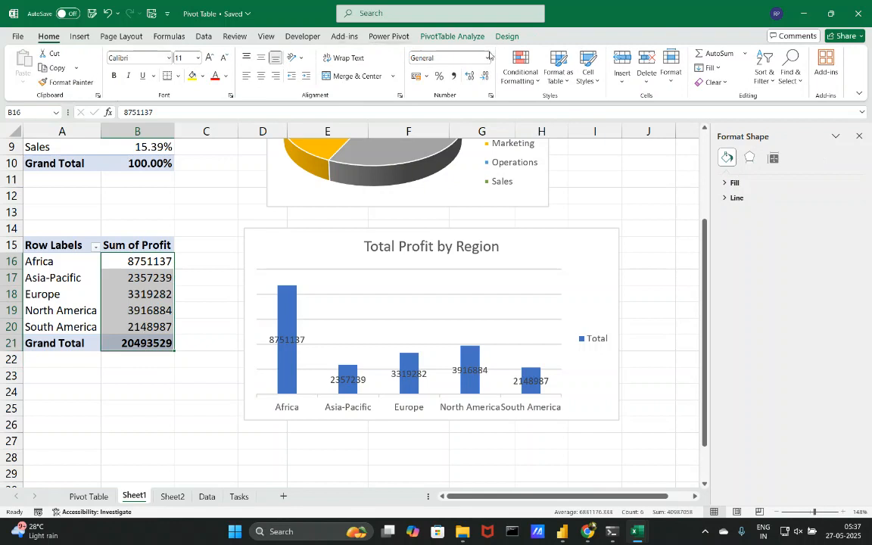
{"action": "left_click", "coordinate": [489, 56]}
{"action": "left_click", "coordinate": [465, 375]}
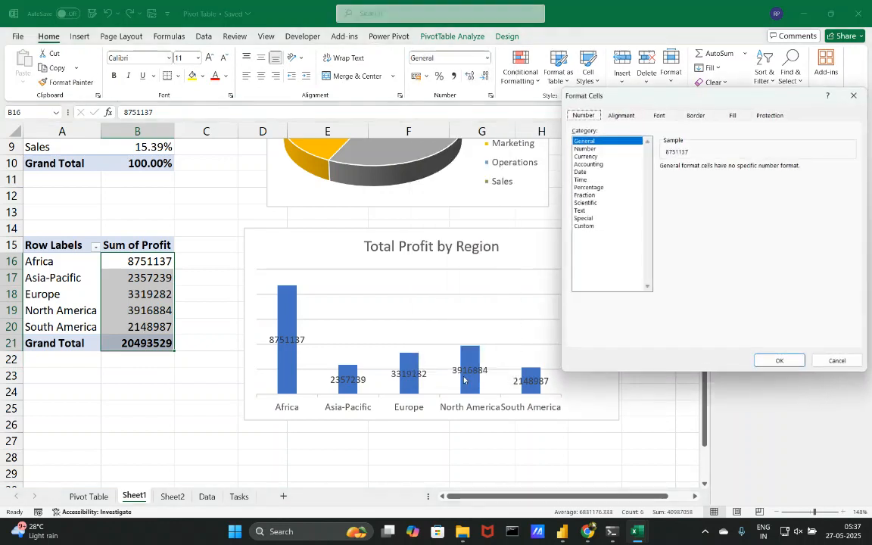
{"action": "left_click", "coordinate": [585, 226]}
{"action": "left_click", "coordinate": [687, 219]}
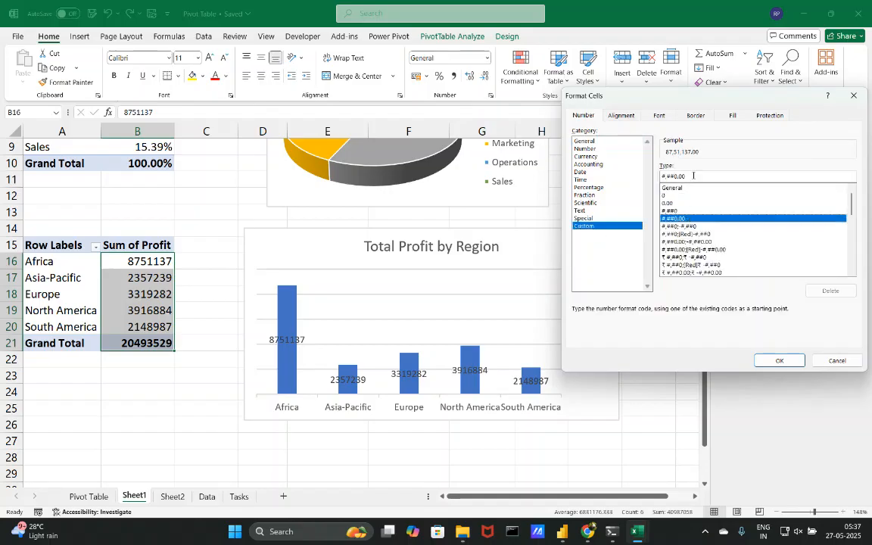
{"action": "left_click", "coordinate": [693, 176]}
{"action": "type", "text": ",,"}
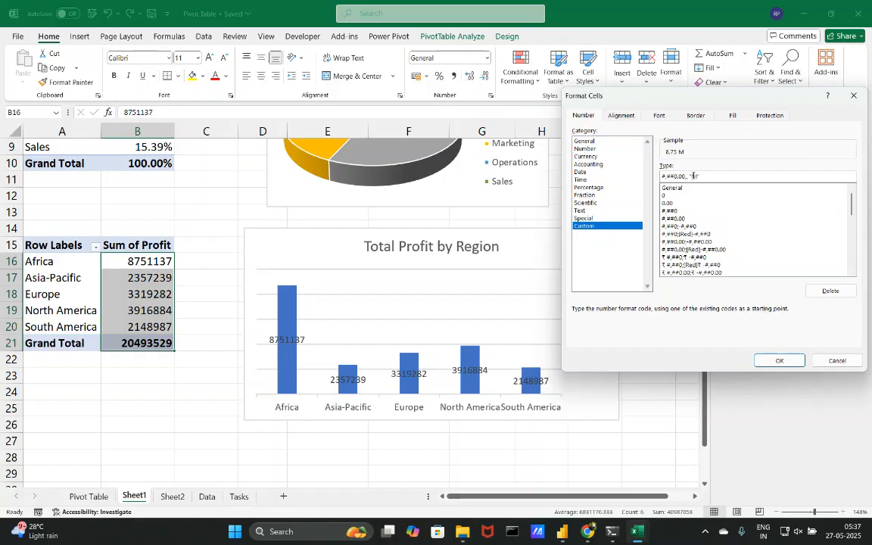
{"action": "type", "text": " \"M\""}
{"action": "key", "text": "Return"}
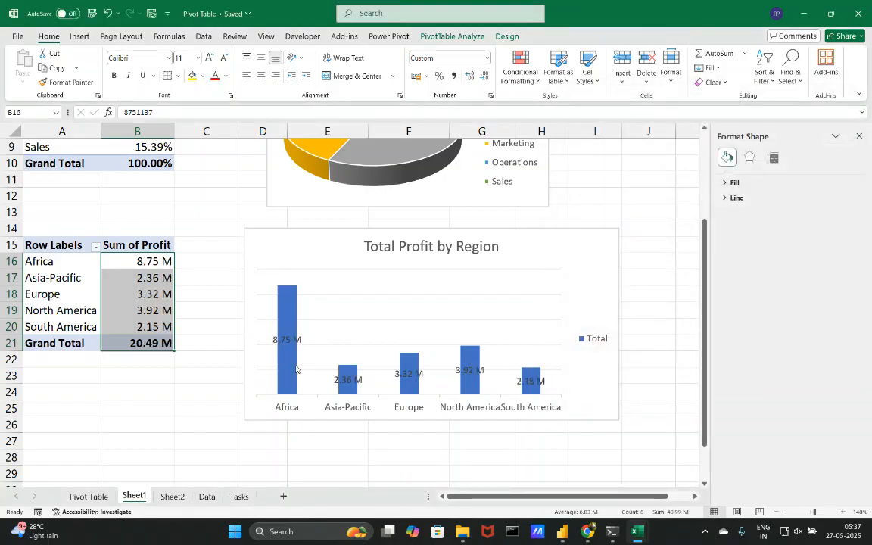
Step: Set the text fill of the region column chart's data labels to solid orange
{"action": "left_click", "coordinate": [277, 339]}
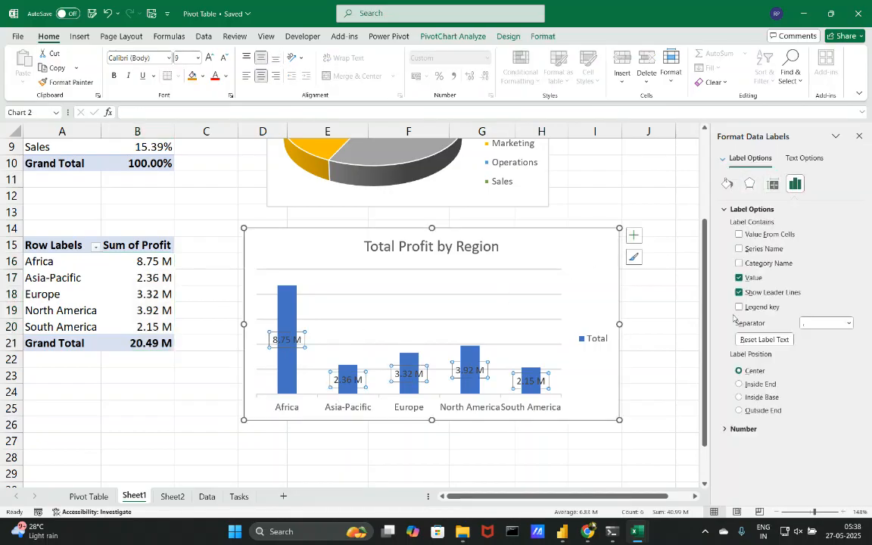
{"action": "left_click", "coordinate": [729, 184]}
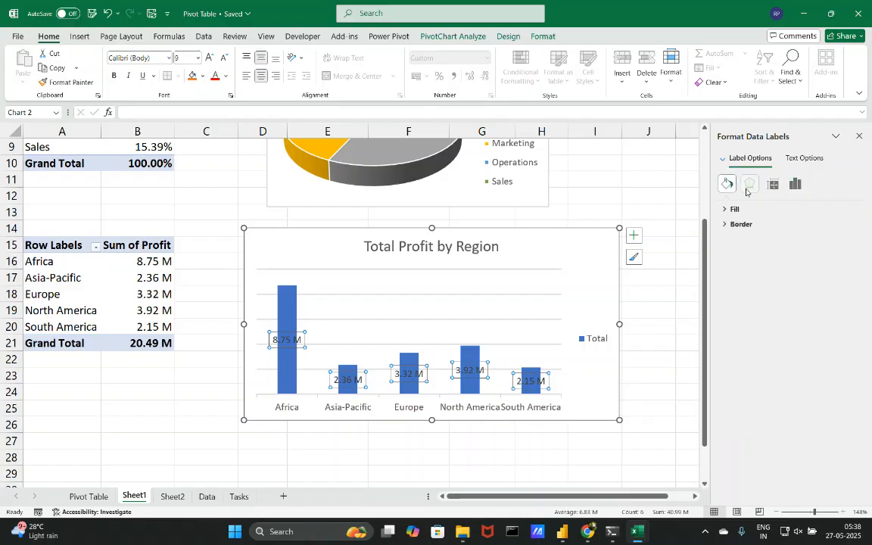
{"action": "left_click", "coordinate": [748, 186]}
{"action": "left_click", "coordinate": [804, 158]}
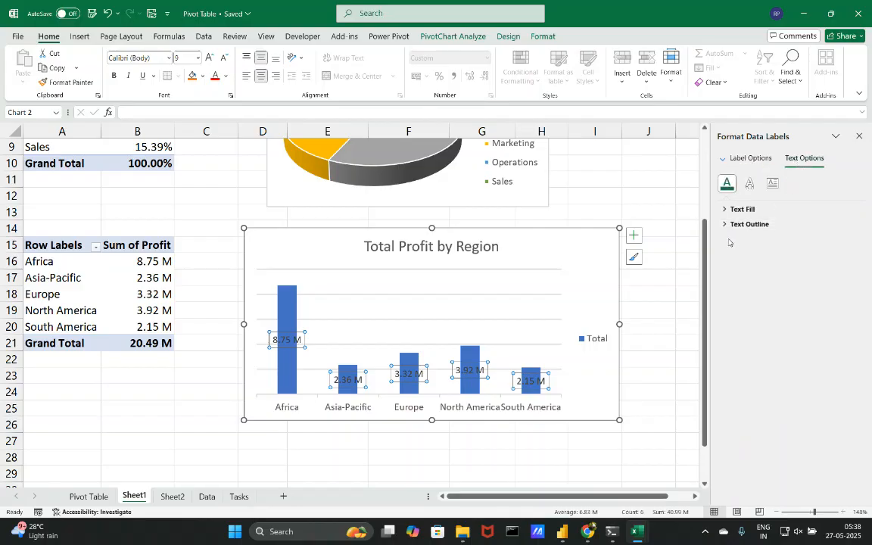
{"action": "left_click", "coordinate": [743, 209]}
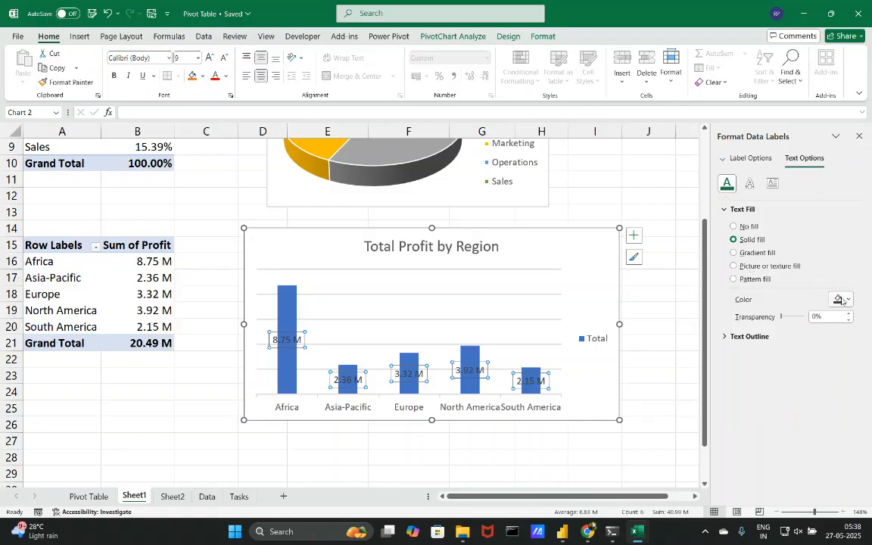
{"action": "left_click", "coordinate": [838, 302]}
{"action": "left_click", "coordinate": [798, 358]}
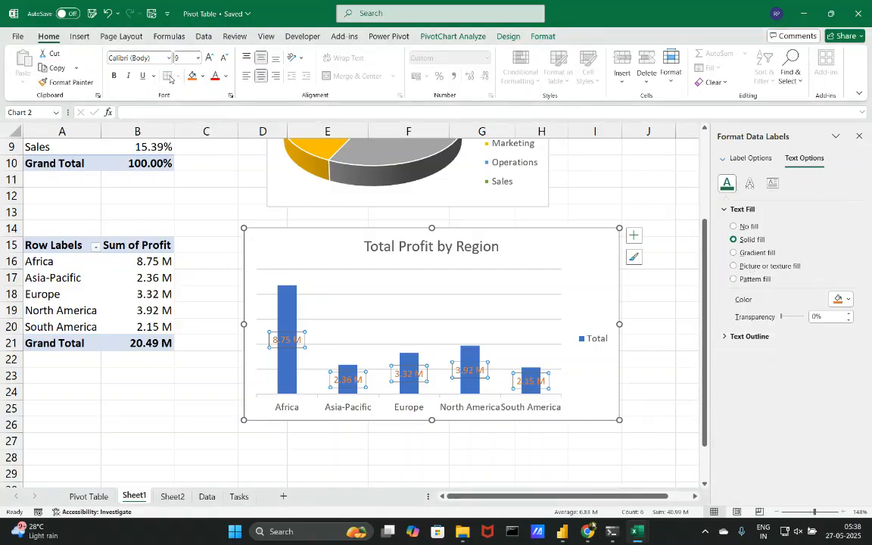
Step: Format the region column chart's data labels as bold orange text on a black fill
{"action": "left_click", "coordinate": [224, 76]}
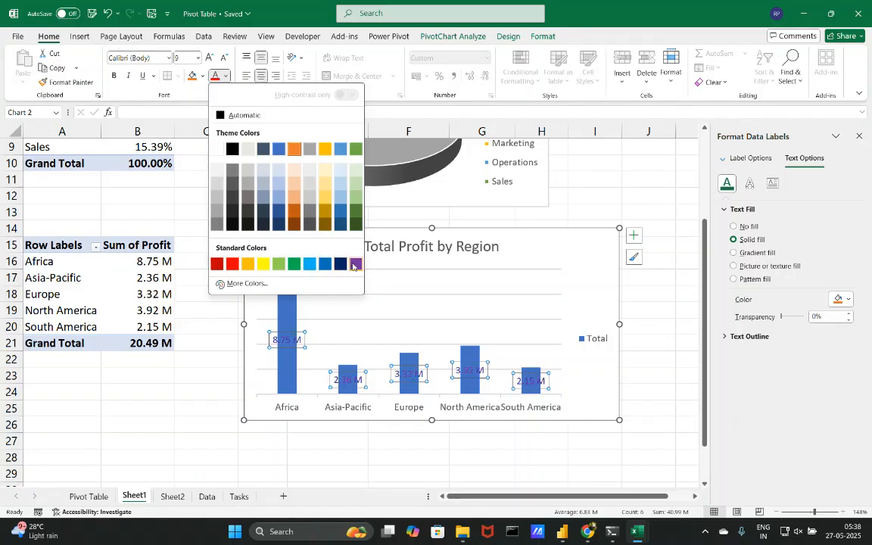
{"action": "left_click", "coordinate": [292, 149]}
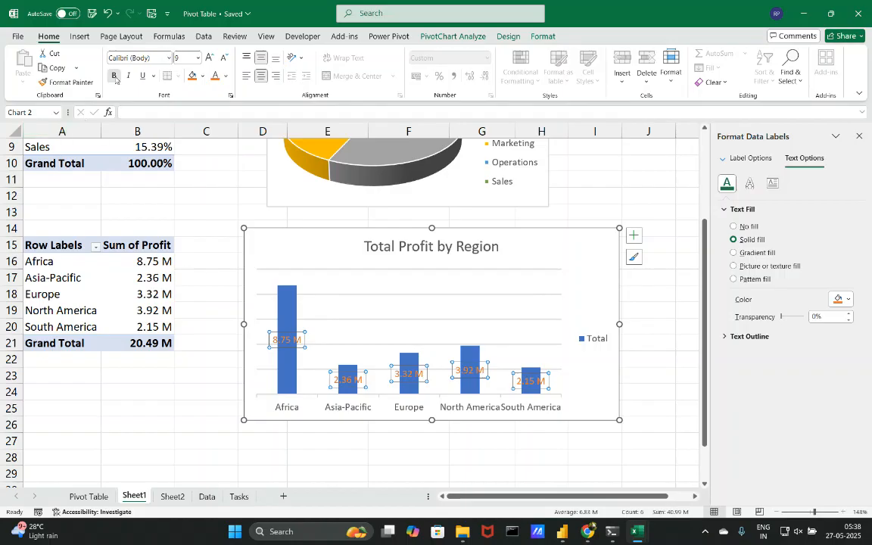
{"action": "left_click", "coordinate": [201, 76]}
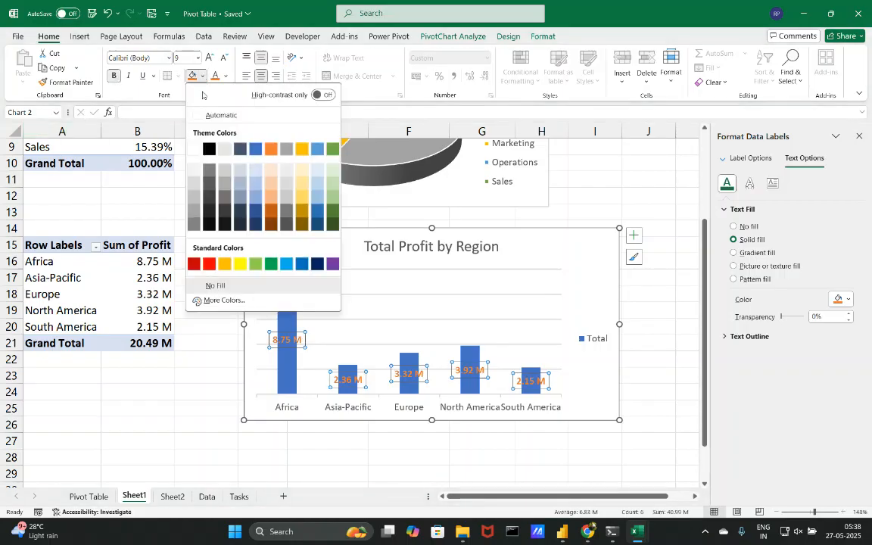
{"action": "left_click", "coordinate": [208, 151]}
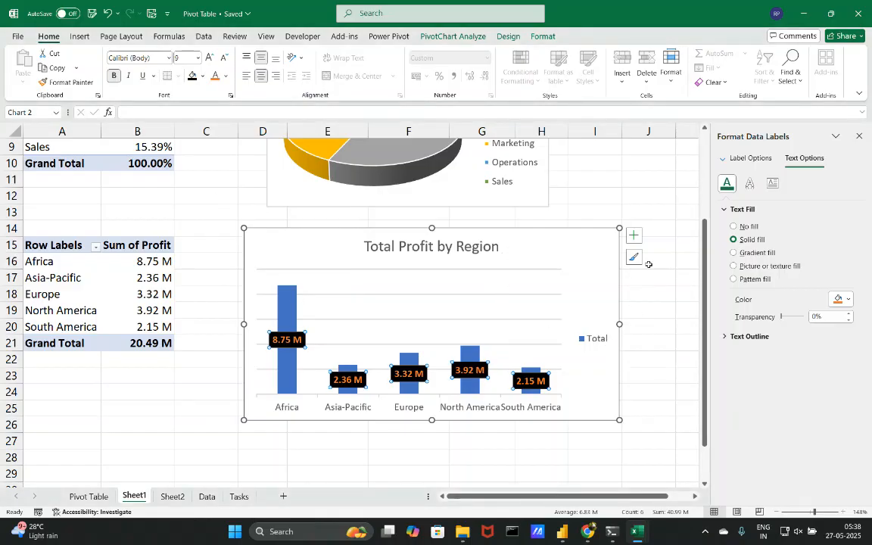
Step: Try out a data table and error bars on the region column chart, removing each again
{"action": "left_click", "coordinate": [633, 235]}
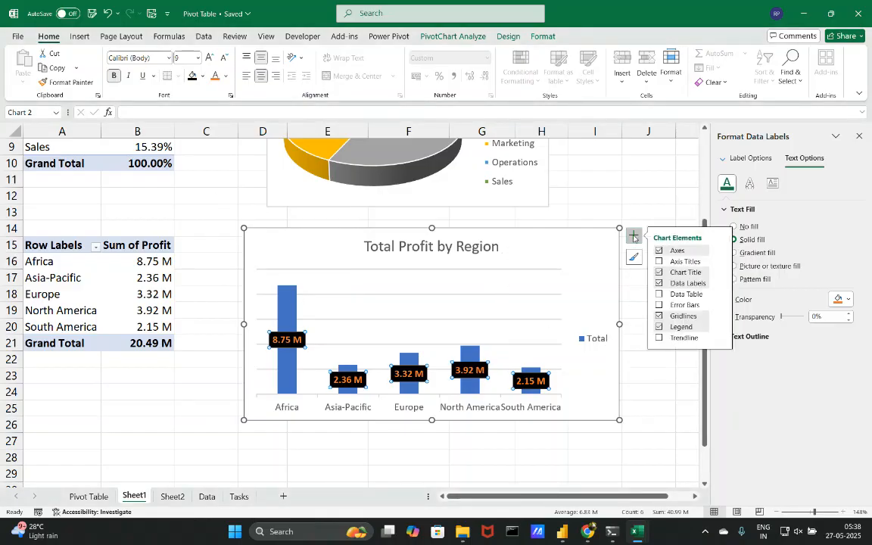
{"action": "left_click", "coordinate": [658, 294]}
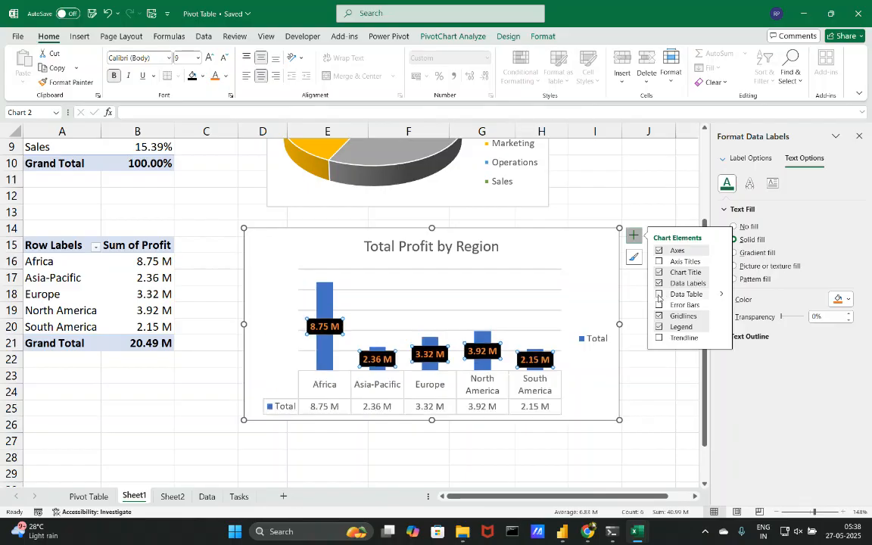
{"action": "left_click", "coordinate": [658, 294]}
{"action": "left_click", "coordinate": [658, 305]}
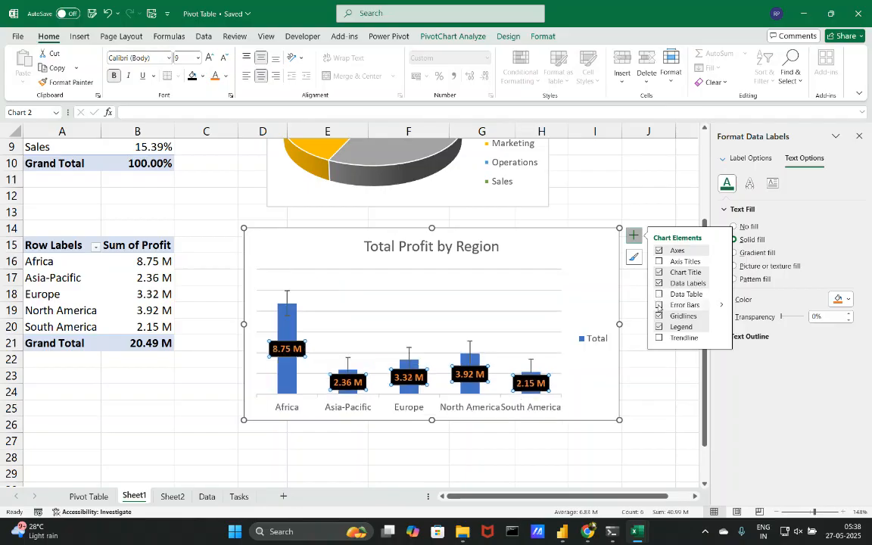
{"action": "left_click", "coordinate": [659, 305]}
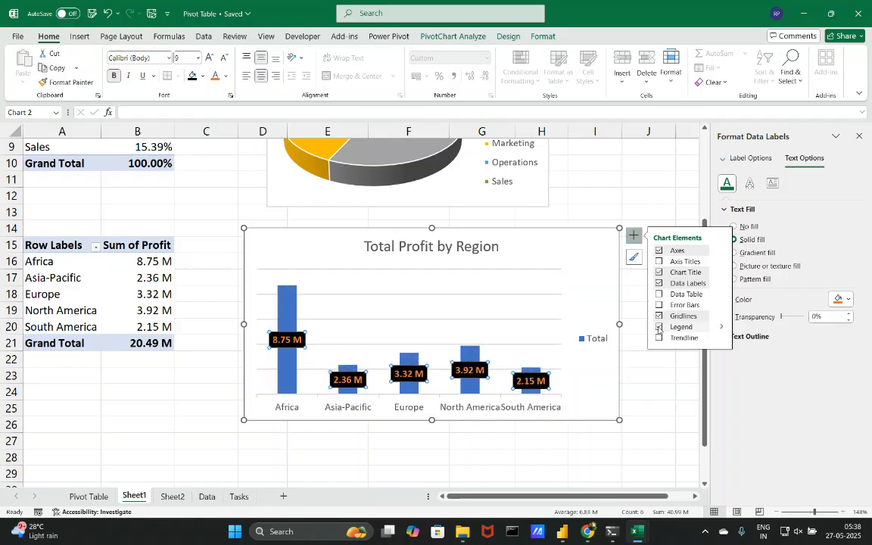
Step: Remove the gridlines from the region column chart
{"action": "left_click", "coordinate": [657, 316]}
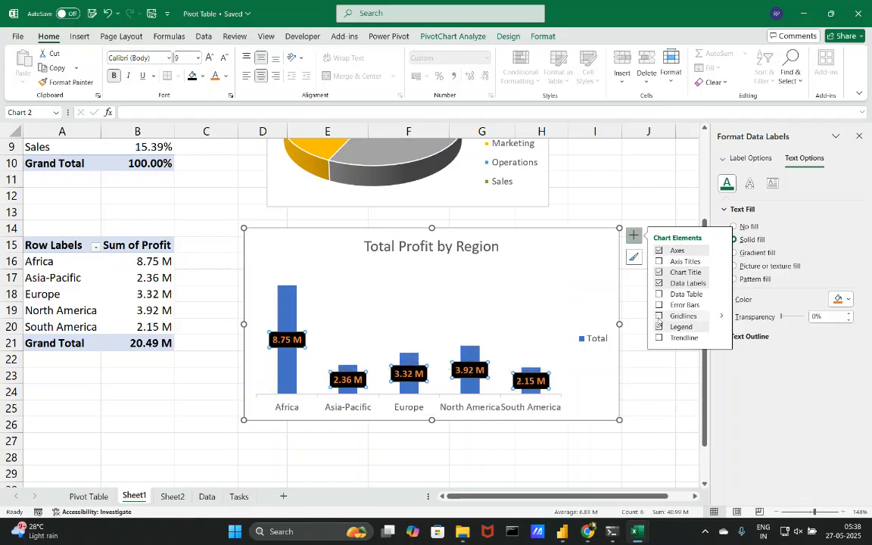
{"action": "left_click", "coordinate": [658, 326]}
{"action": "scroll", "coordinate": [529, 382], "scroll_direction": "up", "scroll_amount": 2}
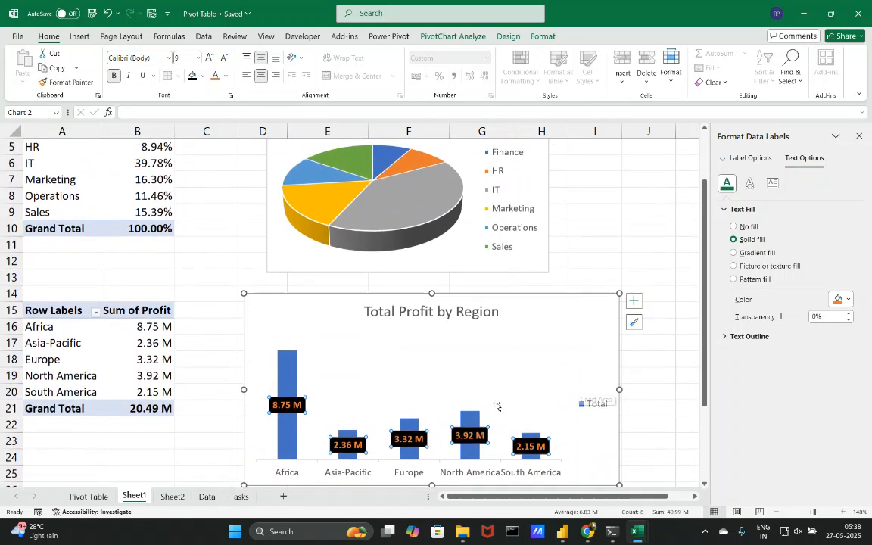
{"action": "left_click", "coordinate": [666, 395]}
{"action": "scroll", "coordinate": [542, 366], "scroll_direction": "up", "scroll_amount": 2}
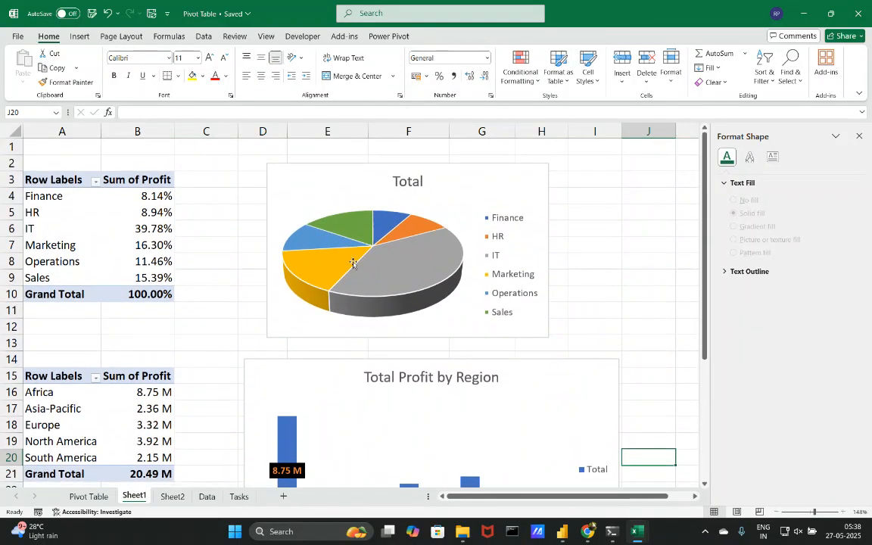
Step: Remove the legend from the region column chart
{"action": "mouse_move", "coordinate": [413, 270]}
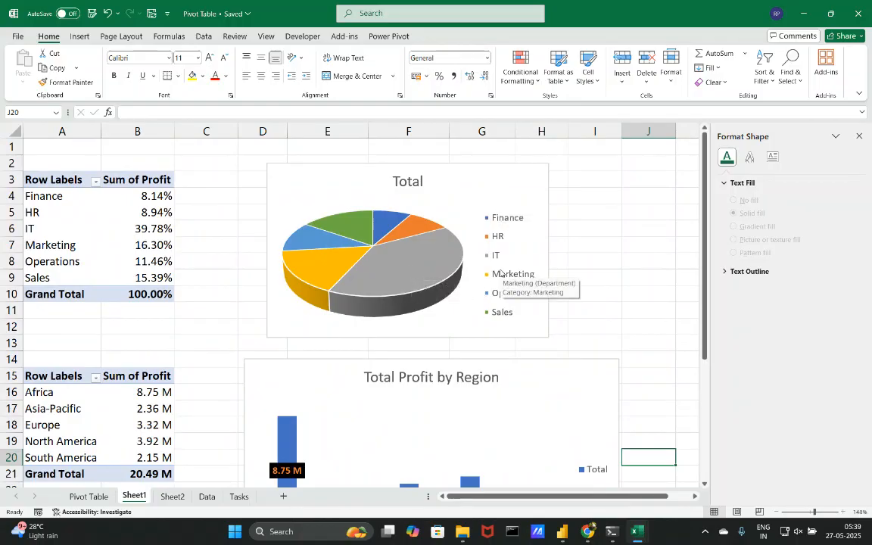
{"action": "scroll", "coordinate": [500, 274], "scroll_direction": "down", "scroll_amount": 5}
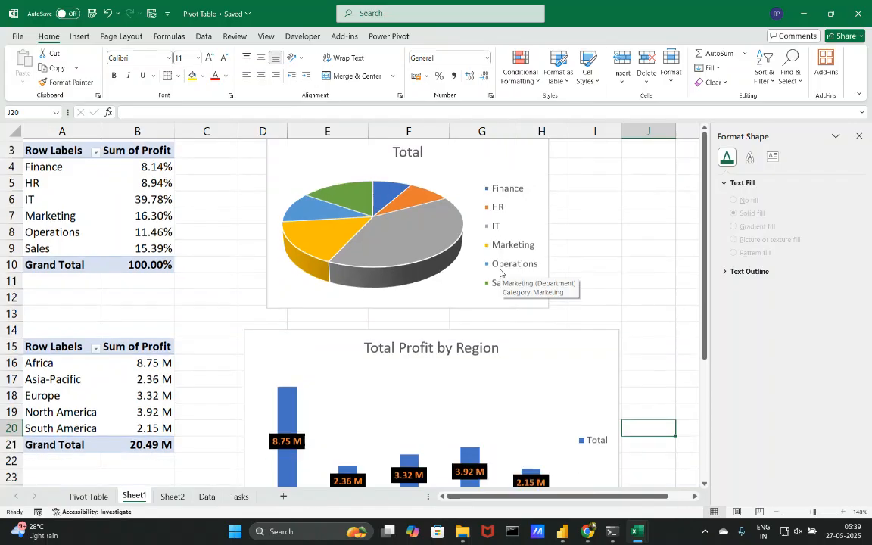
{"action": "left_click", "coordinate": [588, 219]}
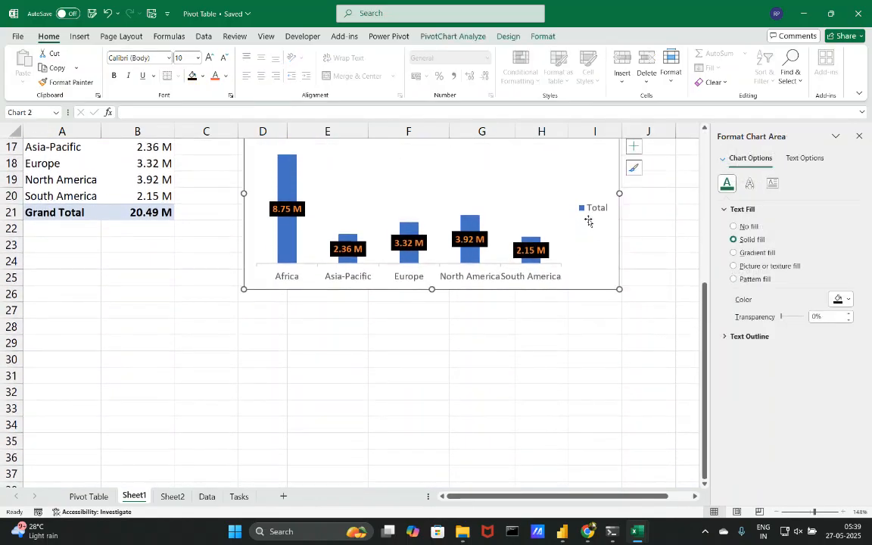
{"action": "scroll", "coordinate": [587, 219], "scroll_direction": "up", "scroll_amount": 2}
{"action": "left_click", "coordinate": [636, 204]}
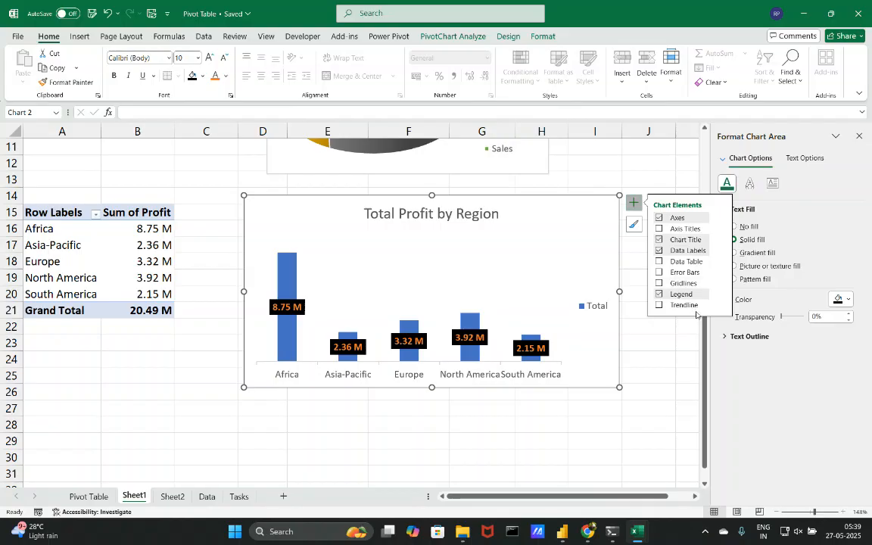
{"action": "left_click", "coordinate": [659, 294]}
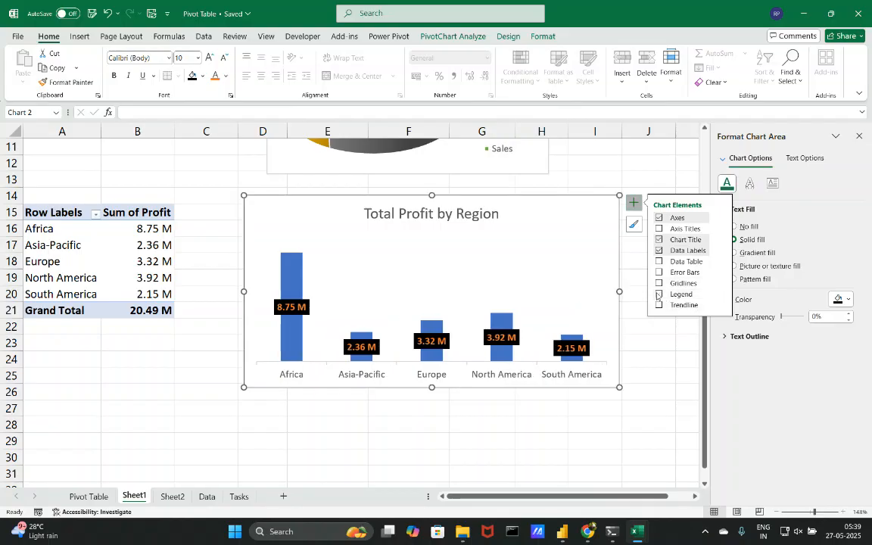
{"action": "left_click", "coordinate": [651, 361]}
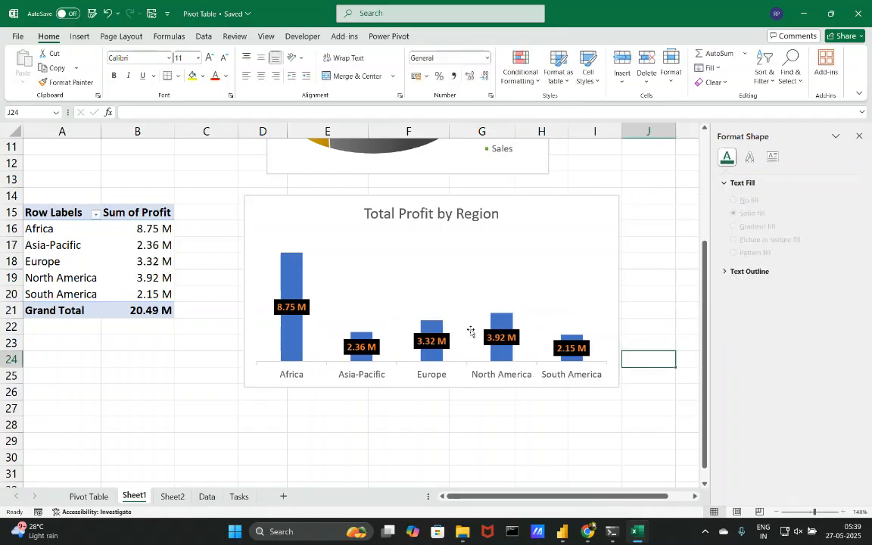
Step: Change the department pie chart's title to "Department wise profit"
{"action": "scroll", "coordinate": [496, 272], "scroll_direction": "up", "scroll_amount": 3}
{"action": "left_click", "coordinate": [470, 201]}
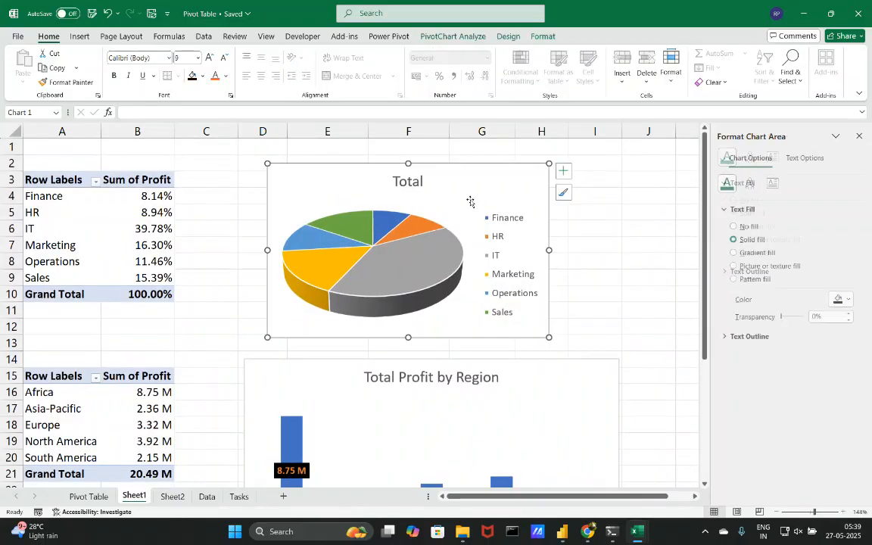
{"action": "left_click", "coordinate": [418, 184]}
{"action": "double_click", "coordinate": [419, 186]}
{"action": "left_click", "coordinate": [420, 187]}
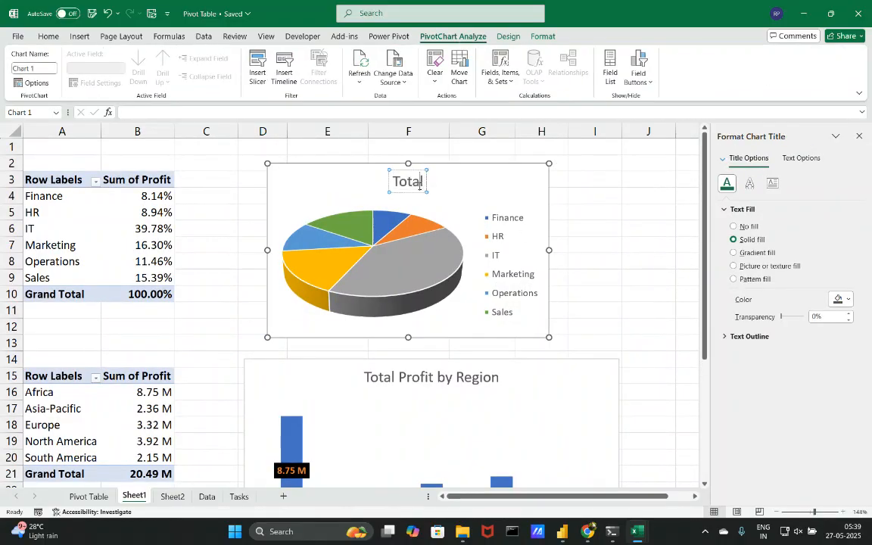
{"action": "key", "text": "BackSpace"}
{"action": "key", "text": "BackSpace"}
{"action": "key", "text": "BackSpace"}
{"action": "key", "text": "BackSpace"}
{"action": "key", "text": "BackSpace"}
{"action": "type", "text": "Departmetn"}
{"action": "key", "text": "BackSpace"}
{"action": "key", "text": "BackSpace"}
{"action": "type", "text": "nt wise profir"}
{"action": "key", "text": "BackSpace"}
{"action": "type", "text": "t"}
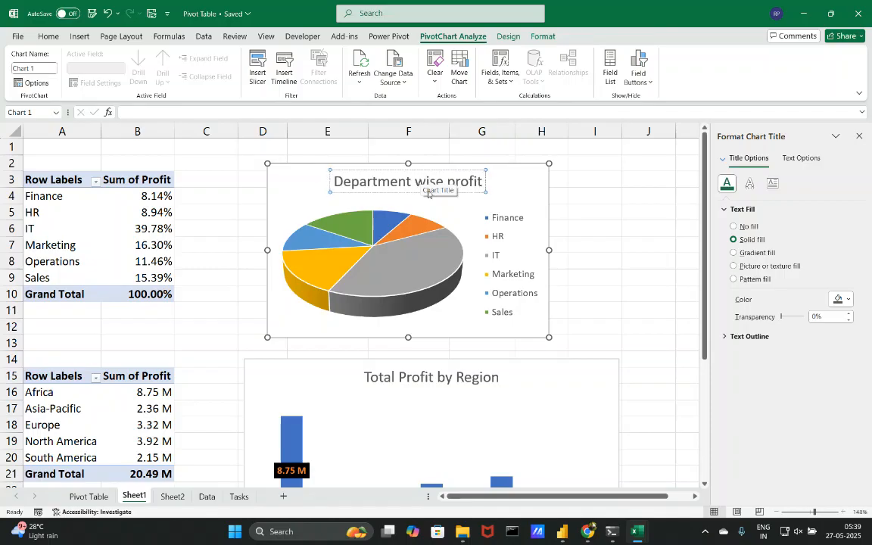
{"action": "left_click", "coordinate": [596, 225]}
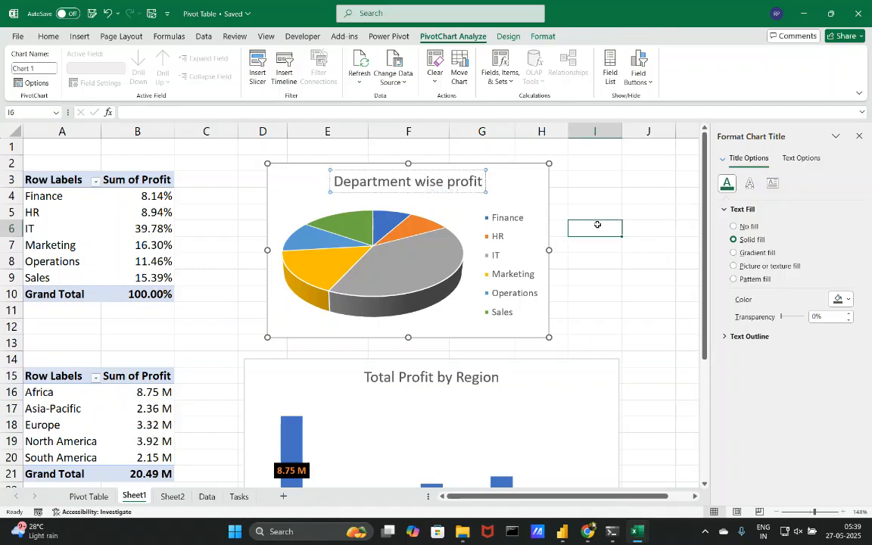
Step: Add data labels to the department pie chart and position them at Inside End
{"action": "left_click", "coordinate": [443, 231]}
{"action": "left_click", "coordinate": [496, 221]}
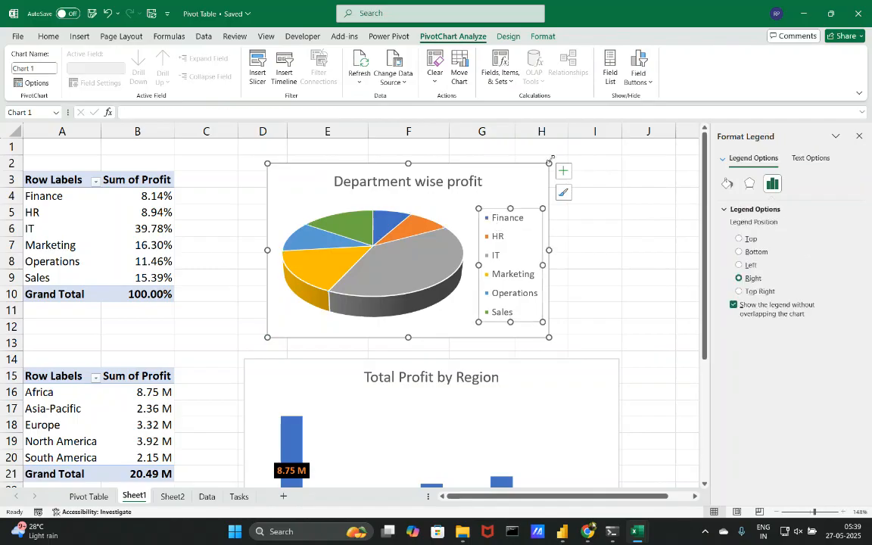
{"action": "left_click", "coordinate": [563, 171]}
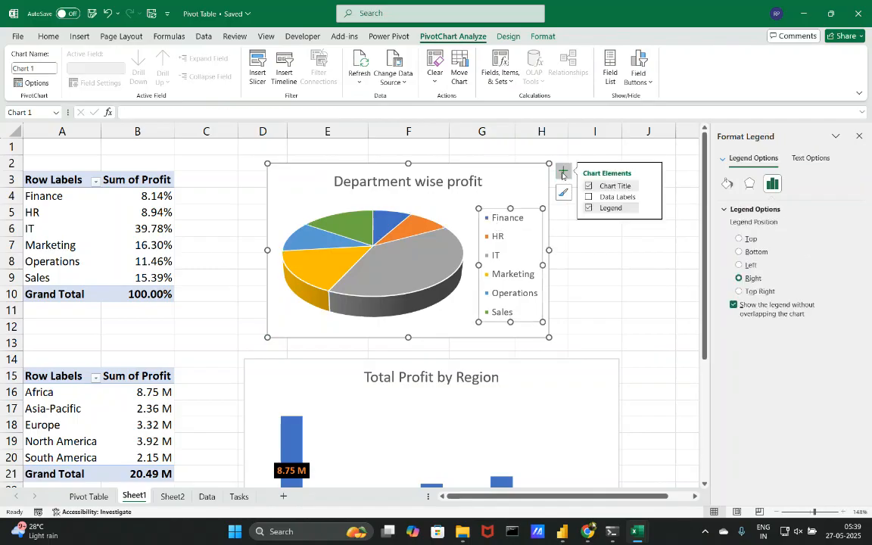
{"action": "left_click", "coordinate": [589, 197]}
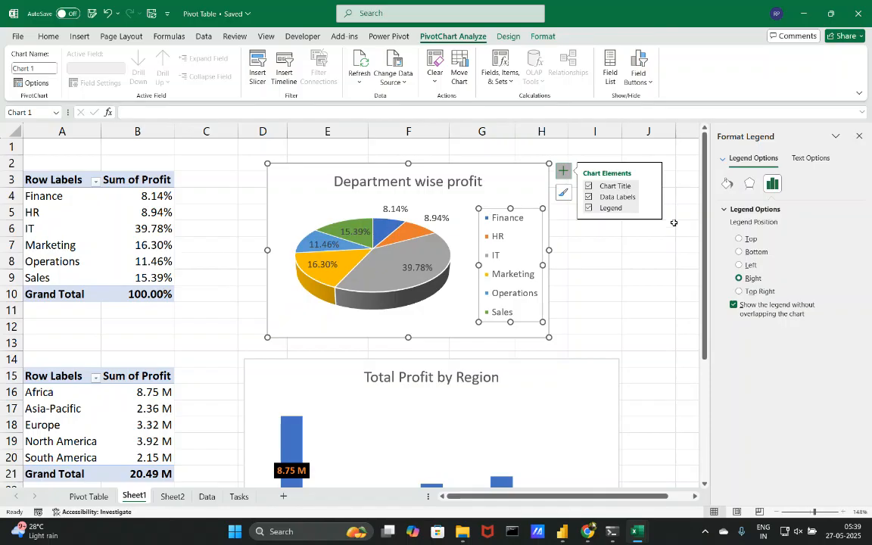
{"action": "left_click", "coordinate": [650, 196]}
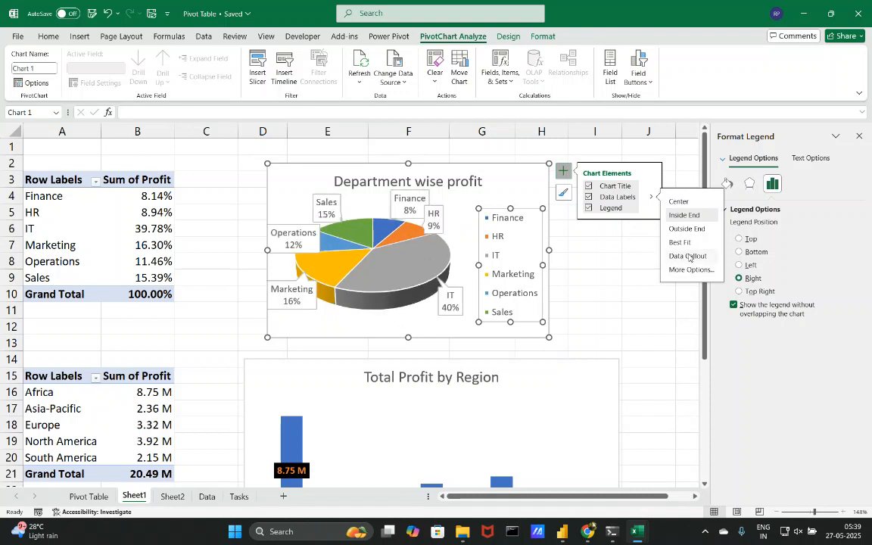
Step: Try including the category name in the pie chart's data labels, and remove it again
{"action": "left_click", "coordinate": [690, 269]}
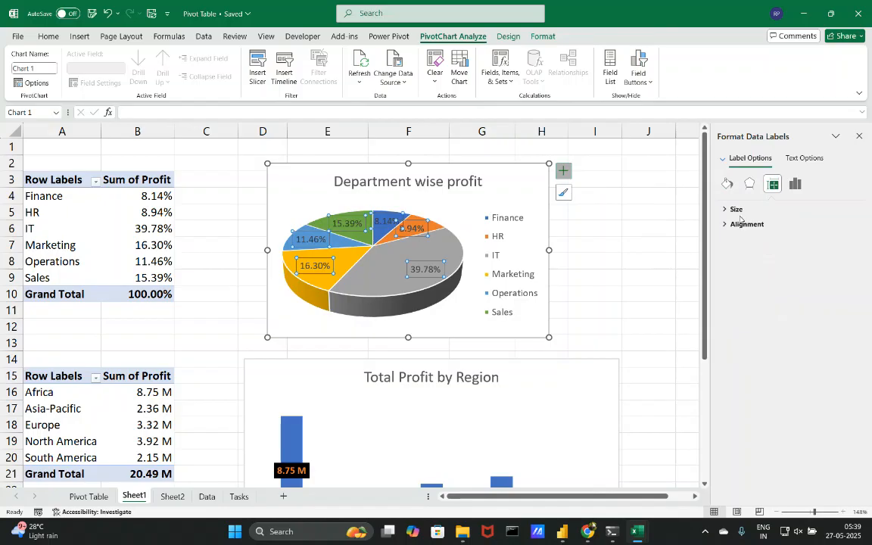
{"action": "left_click", "coordinate": [802, 158]}
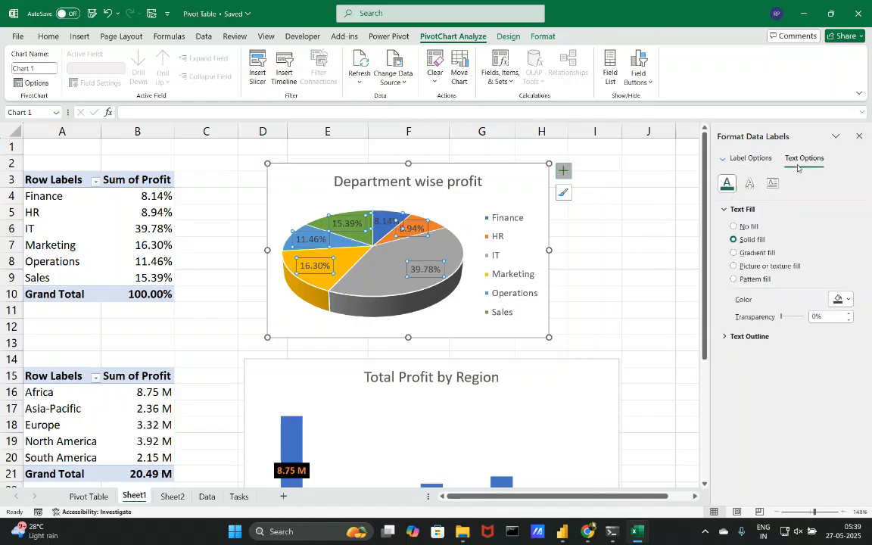
{"action": "left_click", "coordinate": [749, 159]}
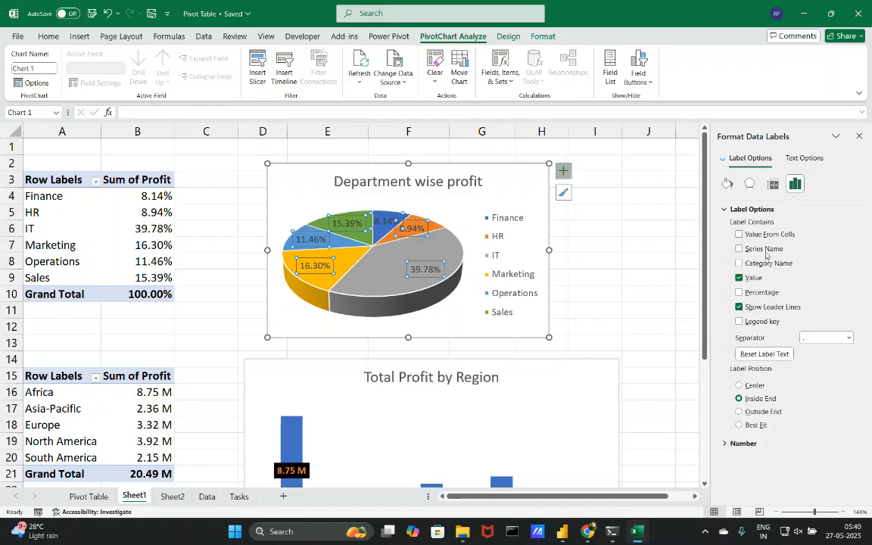
{"action": "left_click", "coordinate": [739, 264]}
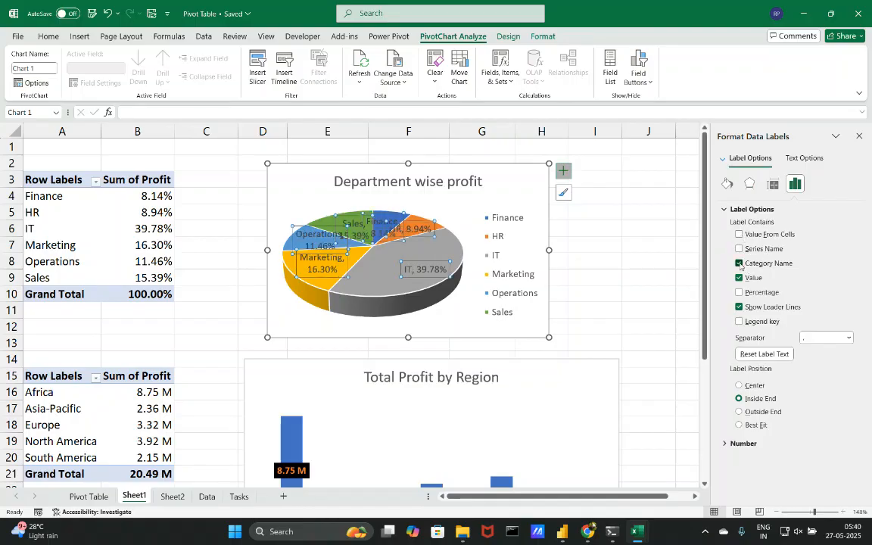
{"action": "left_click", "coordinate": [739, 264]}
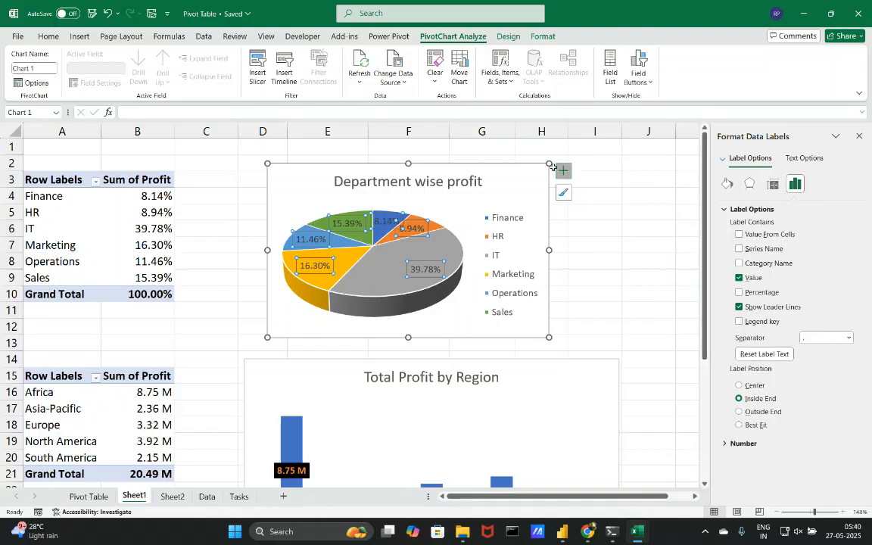
Step: Make the pie chart's data labels white and bold, and enlarge the chart to reach column J and row 13
{"action": "left_click", "coordinate": [48, 37]}
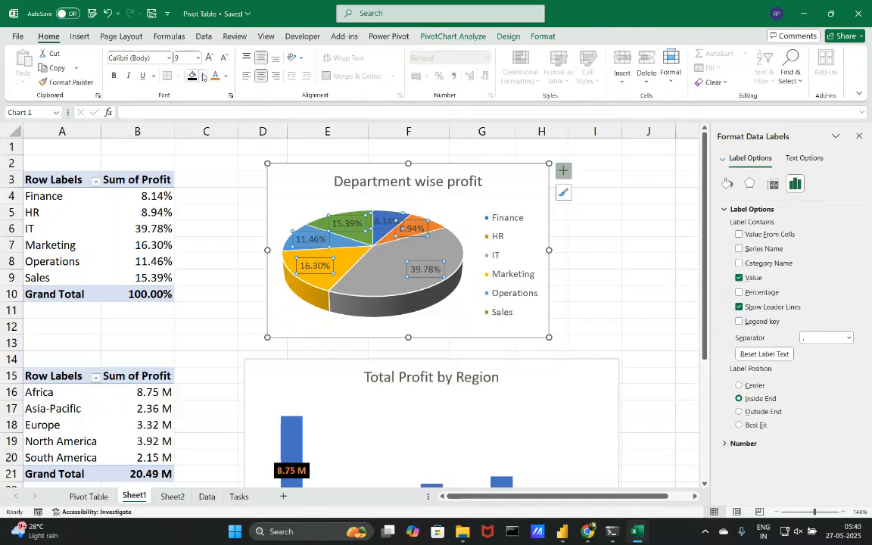
{"action": "left_click", "coordinate": [226, 76]}
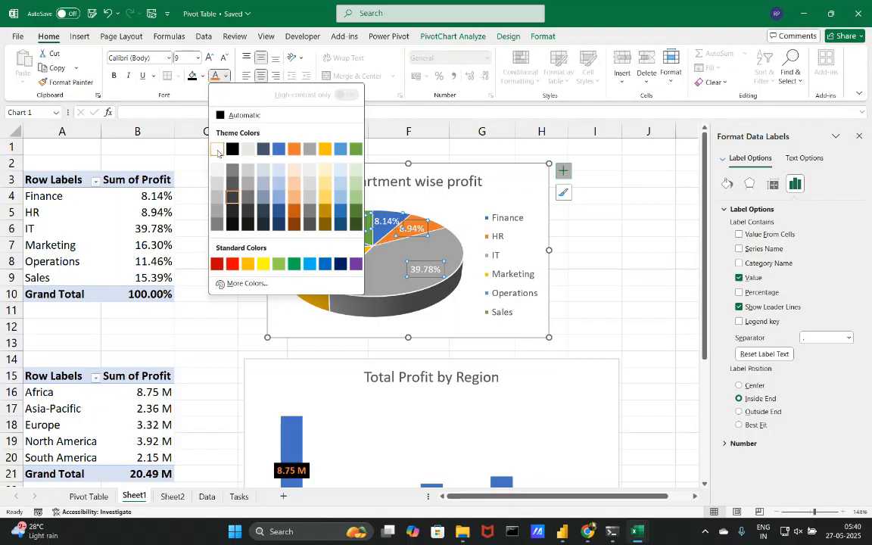
{"action": "left_click", "coordinate": [217, 151]}
{"action": "left_click", "coordinate": [115, 77]}
{"action": "left_click_drag", "start_coordinate": [548, 336], "coordinate": [624, 355]}
{"action": "left_click", "coordinate": [658, 300]}
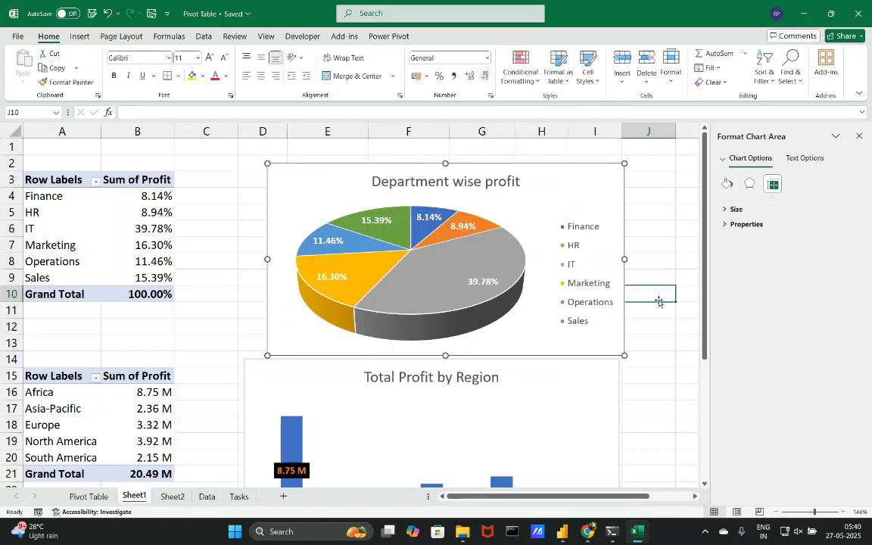
Step: Move the Total Profit by Region chart so its left edge lines up with the department pie chart above it
{"action": "scroll", "coordinate": [627, 340], "scroll_direction": "down", "scroll_amount": 3}
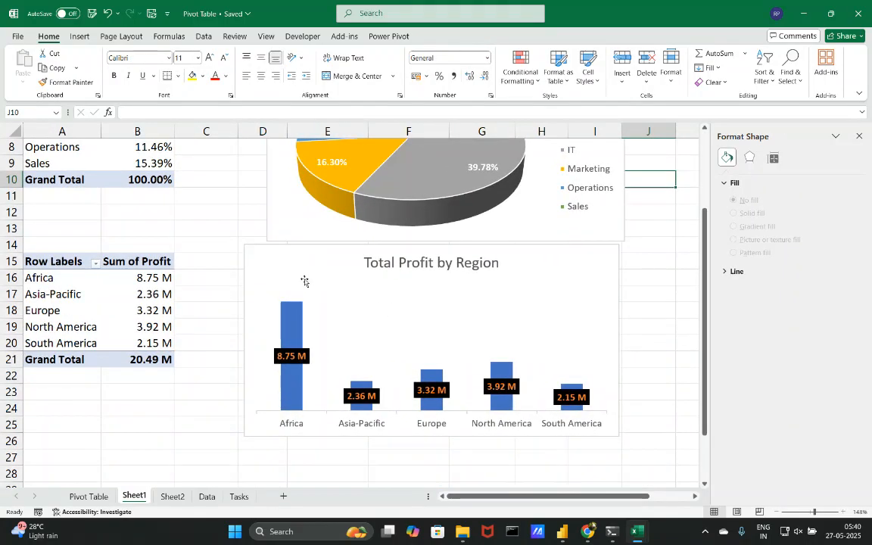
{"action": "left_click", "coordinate": [275, 257]}
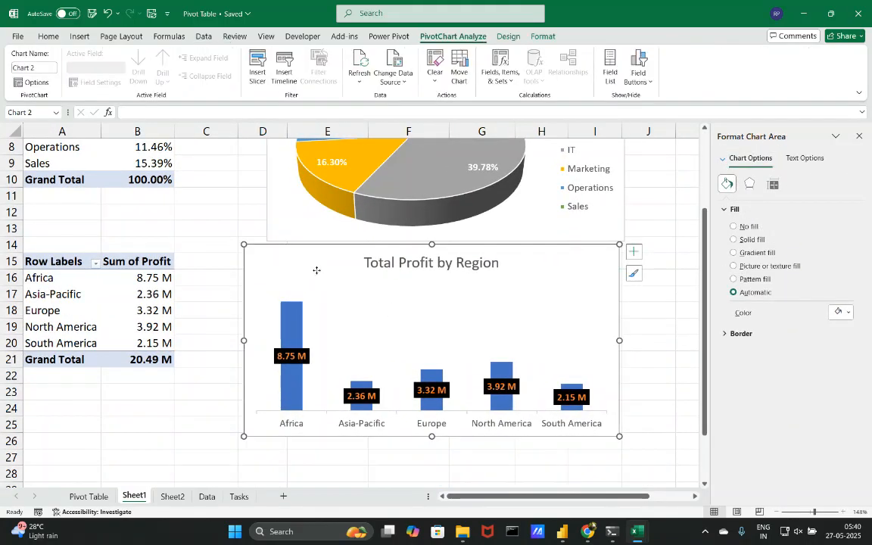
{"action": "mouse_move", "coordinate": [293, 260]}
{"action": "left_mouse_down"}
{"action": "mouse_move", "coordinate": [330, 278]}
{"action": "mouse_move", "coordinate": [293, 258]}
{"action": "left_mouse_up"}
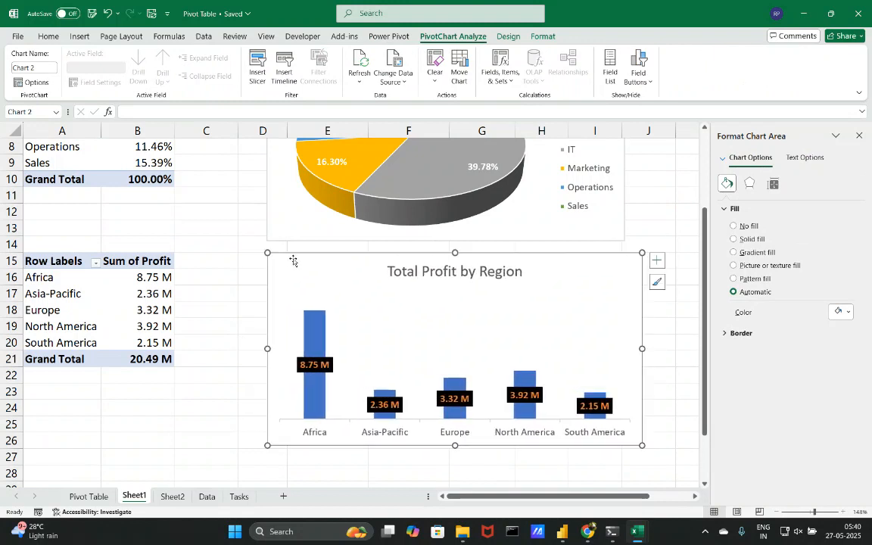
{"action": "left_click", "coordinate": [81, 37]}
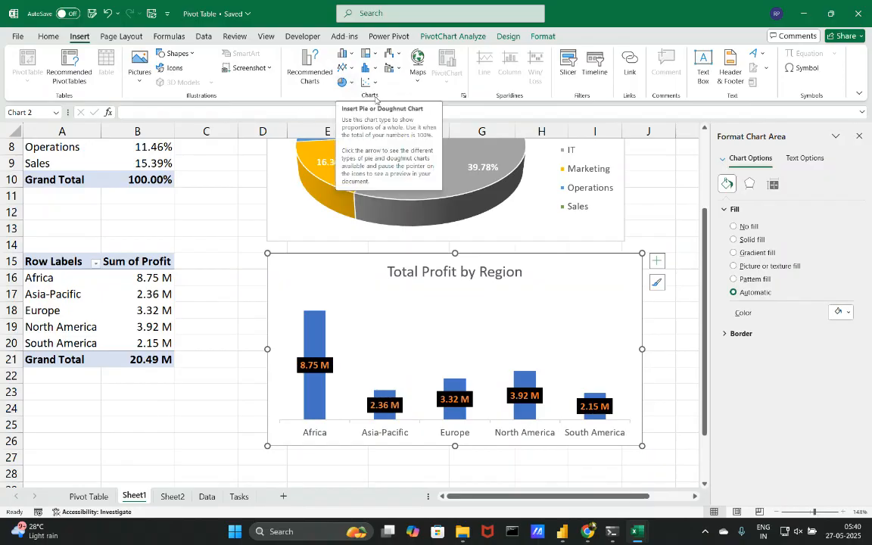
{"action": "scroll", "coordinate": [55, 244], "scroll_direction": "down", "scroll_amount": 3}
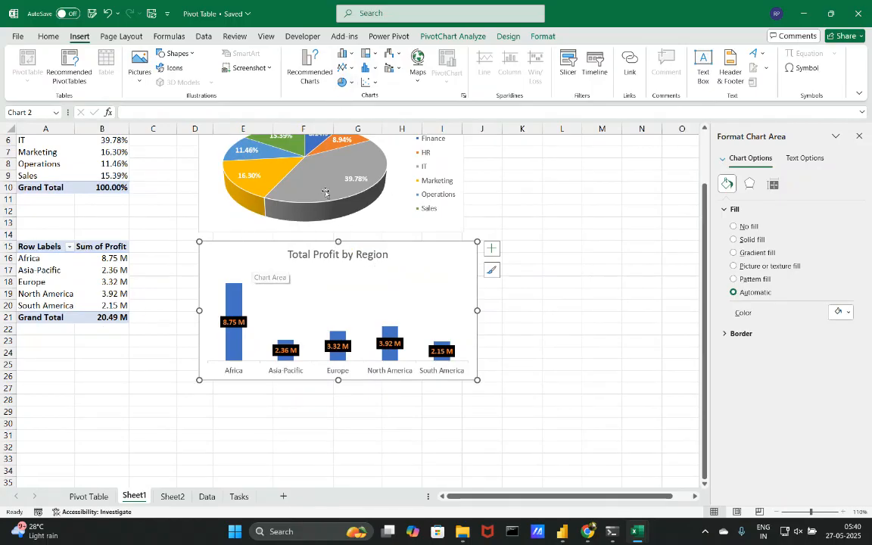
{"action": "left_click_drag", "start_coordinate": [44, 246], "coordinate": [113, 306]}
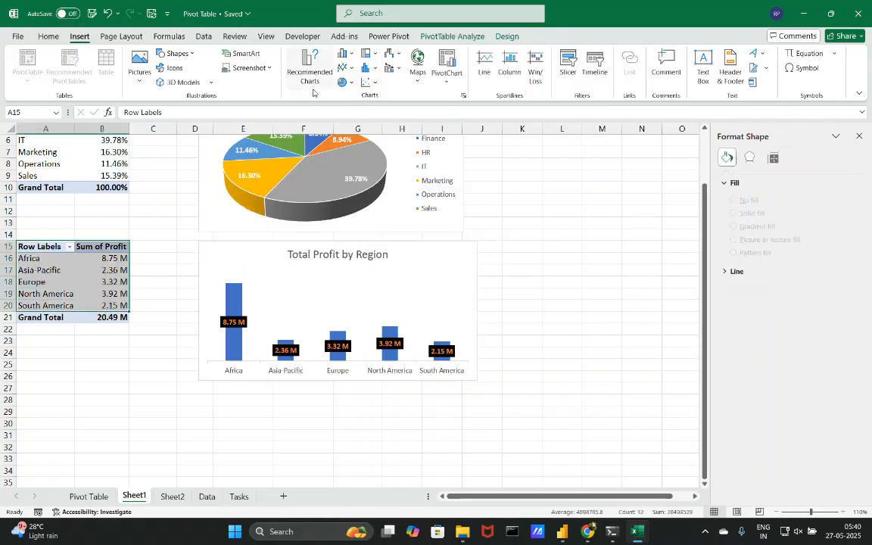
{"action": "left_click", "coordinate": [346, 82]}
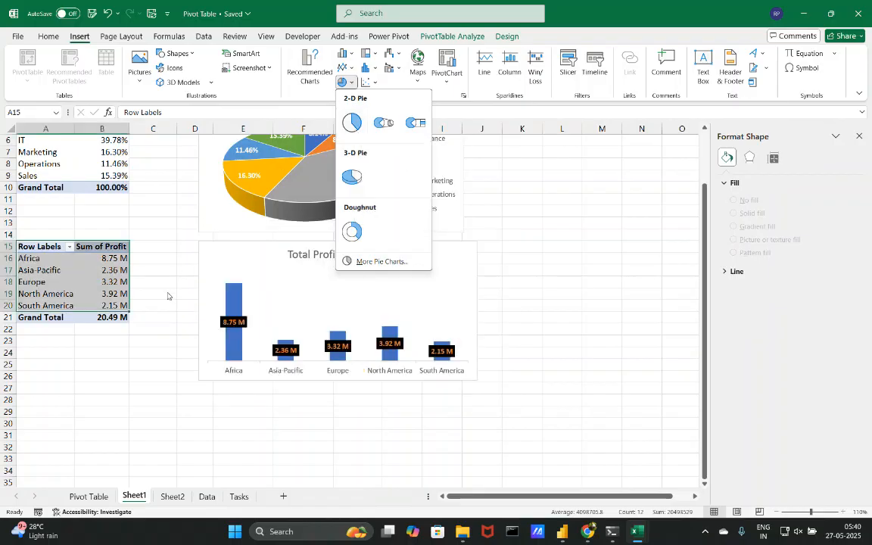
{"action": "left_click", "coordinate": [168, 248]}
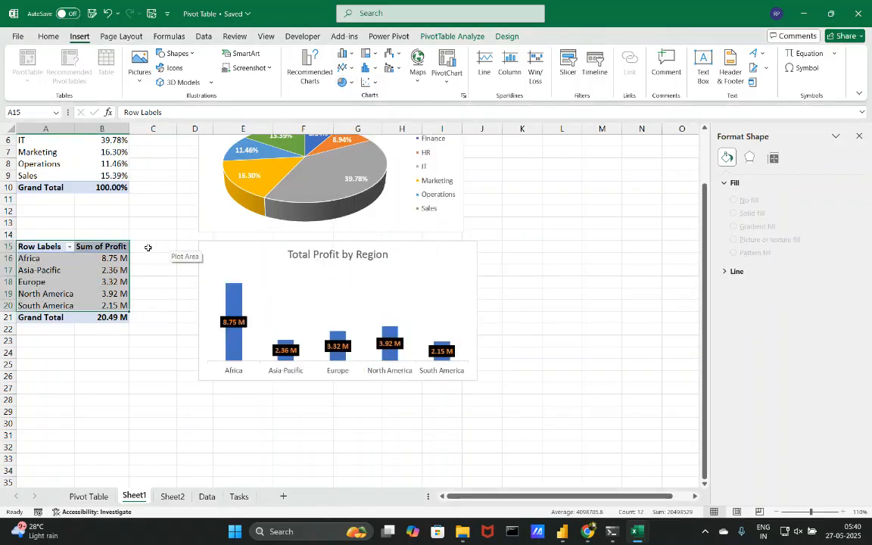
{"action": "left_click", "coordinate": [167, 175]}
{"action": "scroll", "coordinate": [170, 173], "scroll_direction": "up", "scroll_amount": 2}
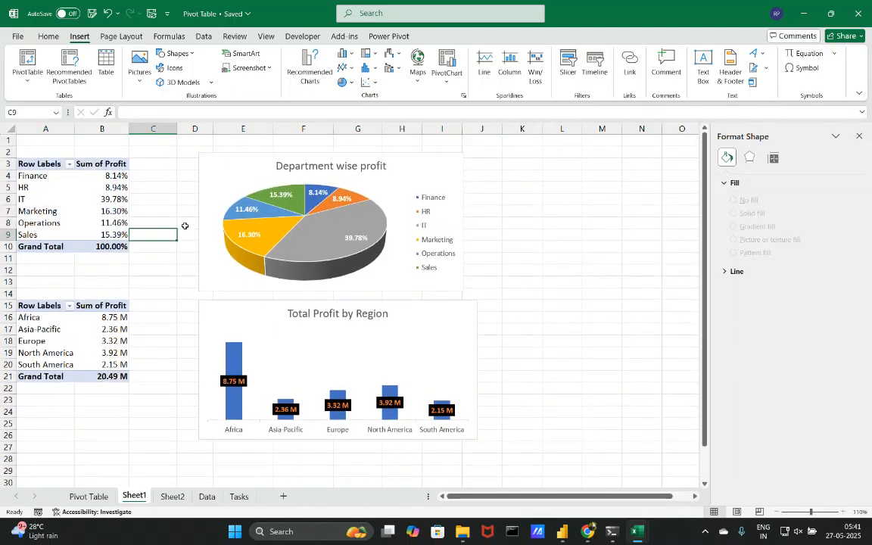
Step: Add a new worksheet directly after Sheet1 and hide its gridlines
{"action": "left_click", "coordinate": [205, 148]}
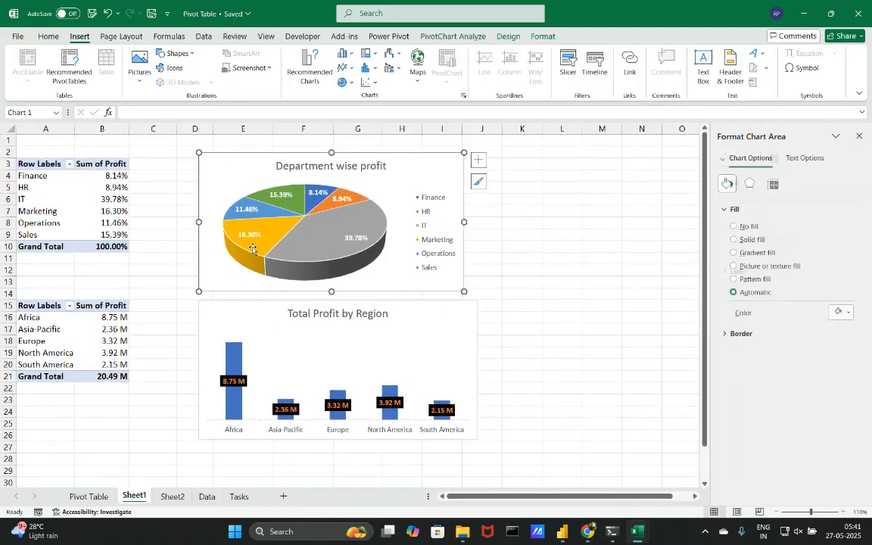
{"action": "left_click", "coordinate": [281, 495]}
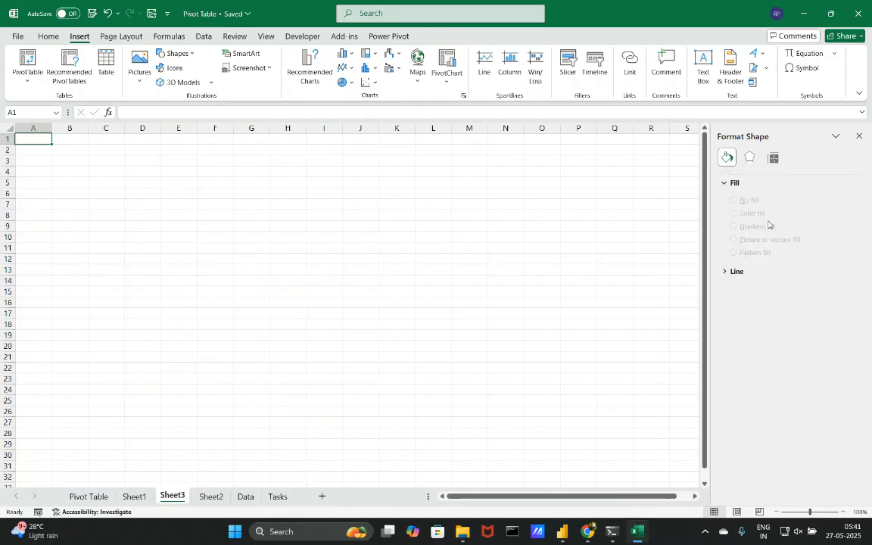
{"action": "left_click", "coordinate": [859, 137]}
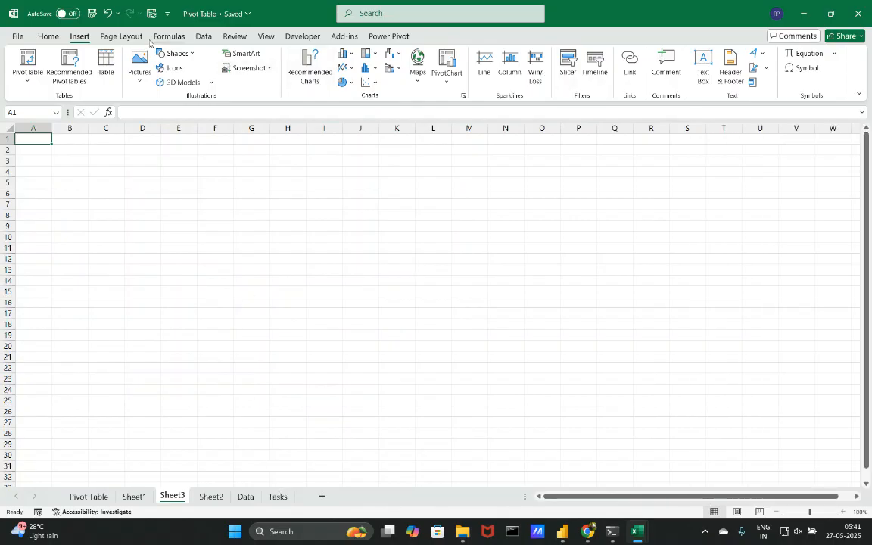
{"action": "left_click", "coordinate": [265, 36]}
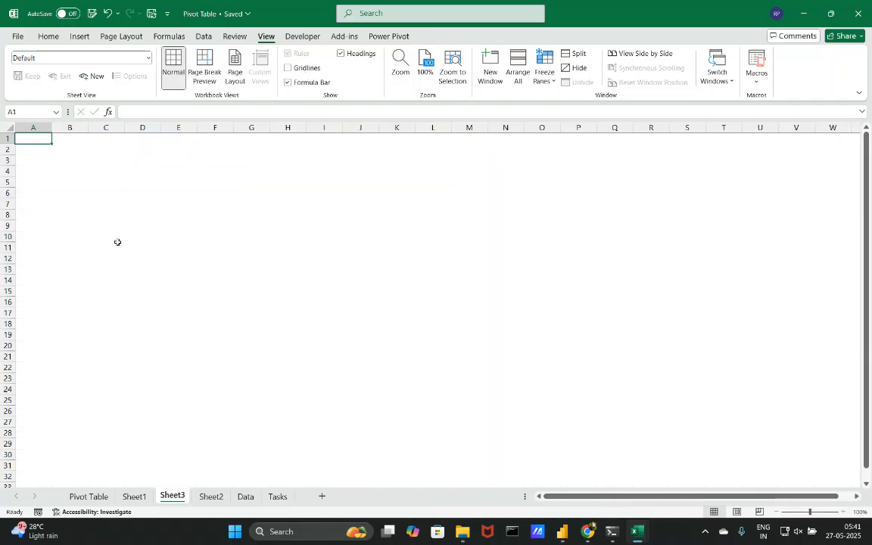
Step: Fill all cells of Sheet3 with the light gray theme color
{"action": "left_click", "coordinate": [47, 37]}
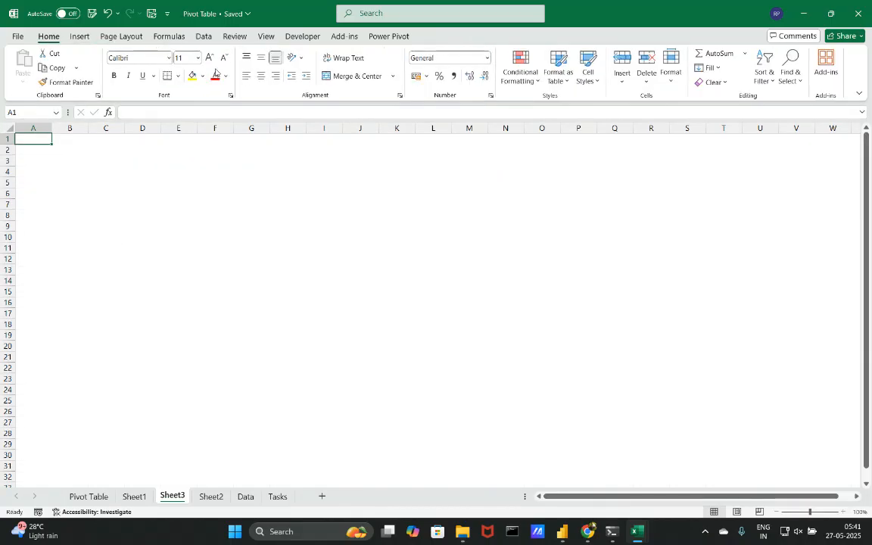
{"action": "left_click", "coordinate": [202, 76]}
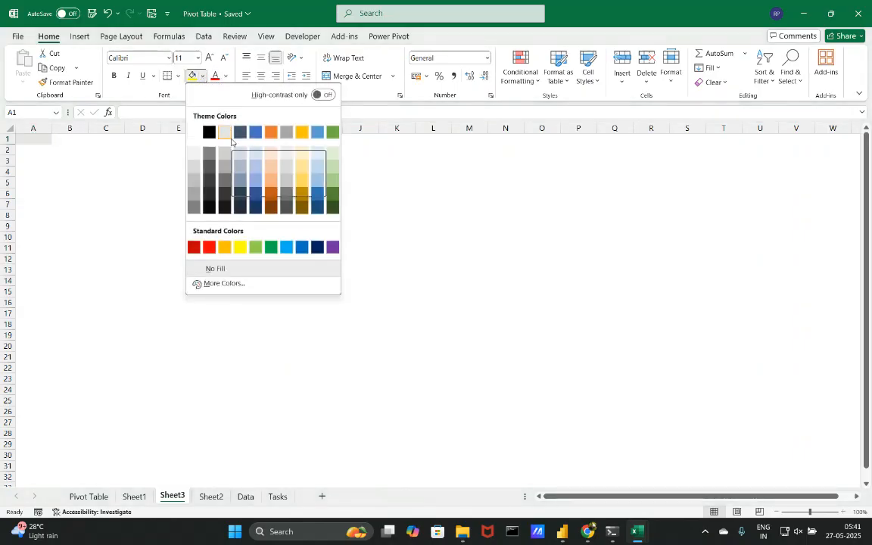
{"action": "left_click", "coordinate": [8, 125]}
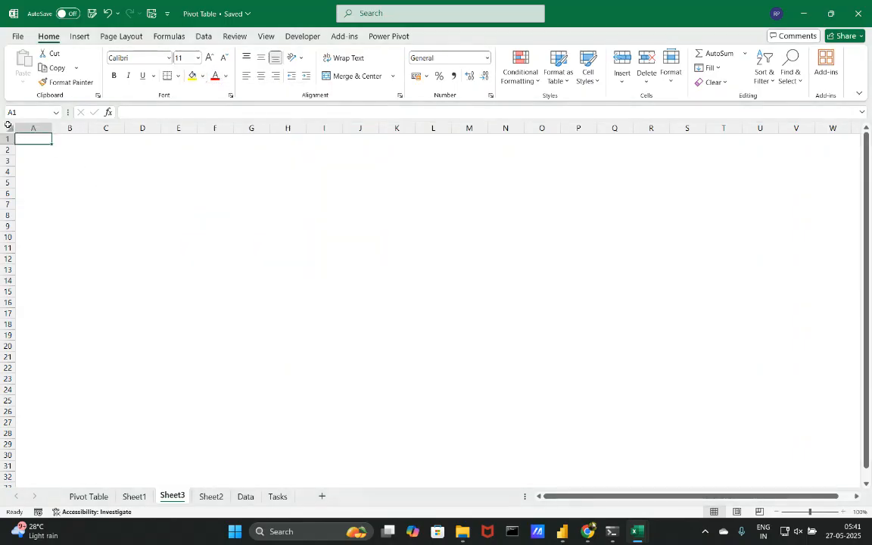
{"action": "left_click", "coordinate": [8, 124]}
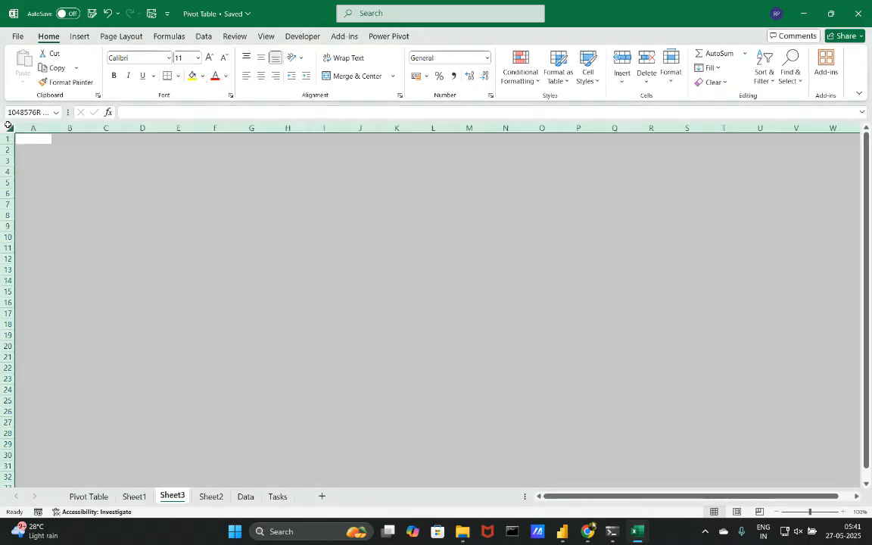
{"action": "left_click", "coordinate": [202, 77]}
{"action": "left_click", "coordinate": [225, 136]}
{"action": "left_click", "coordinate": [226, 136]}
{"action": "left_click", "coordinate": [216, 202]}
Step: Move the department pie chart from Sheet1 to Sheet3, placing it at cell B4
{"action": "left_click", "coordinate": [211, 496]}
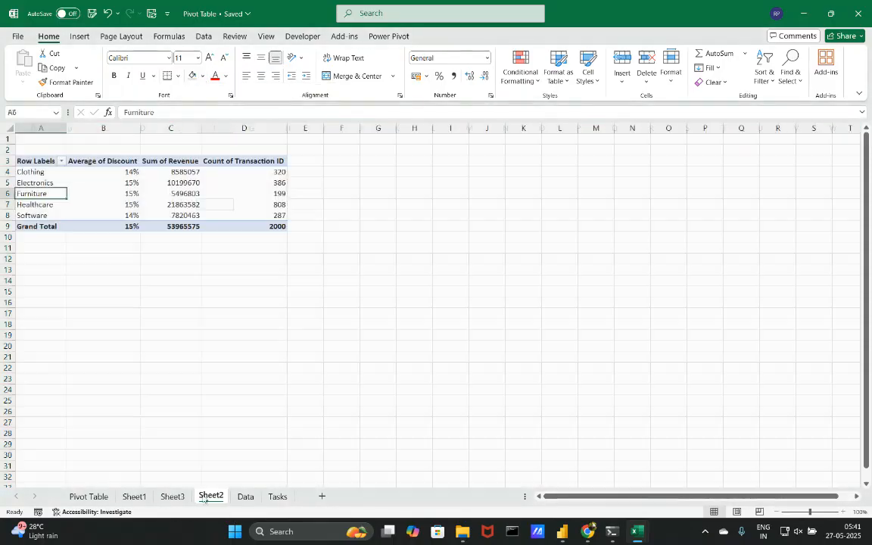
{"action": "left_click", "coordinate": [134, 497]}
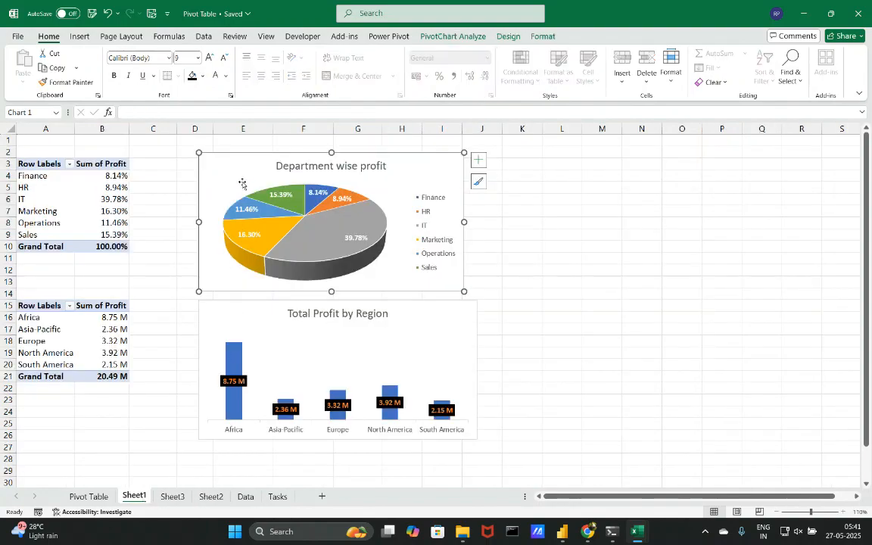
{"action": "key", "text": "Delete"}
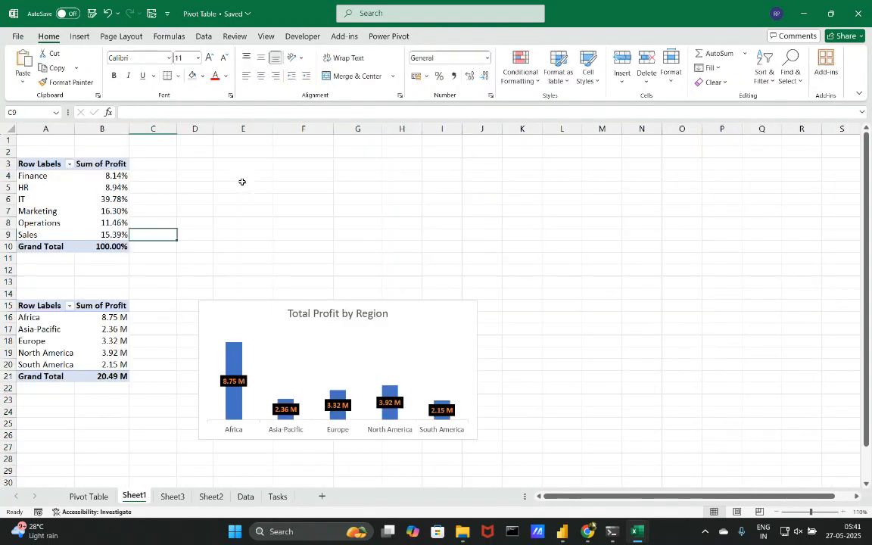
{"action": "left_click", "coordinate": [277, 496]}
{"action": "left_click", "coordinate": [245, 497]}
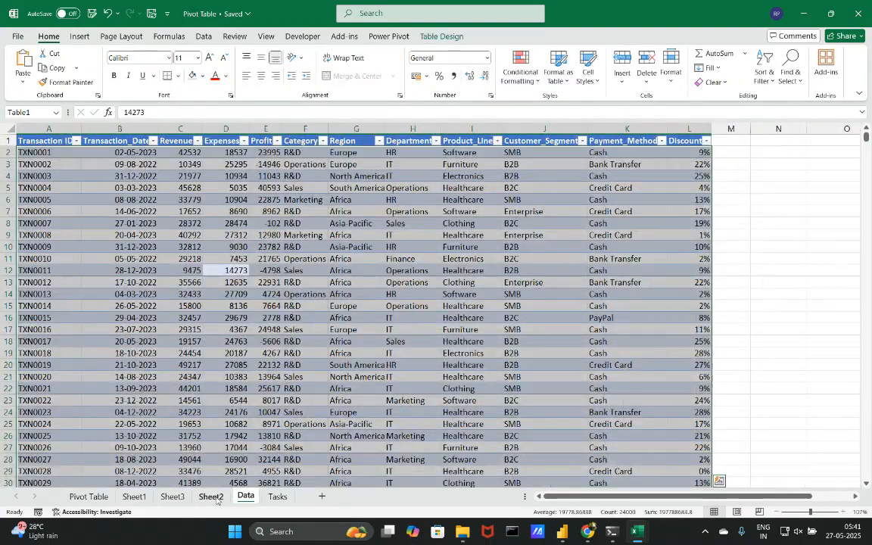
{"action": "left_click", "coordinate": [211, 496]}
{"action": "left_click", "coordinate": [173, 497]}
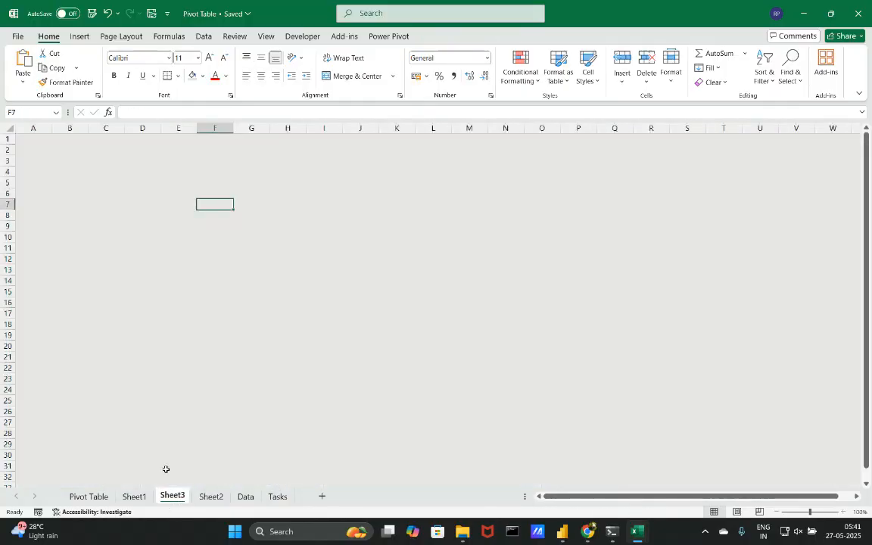
{"action": "left_click", "coordinate": [79, 174]}
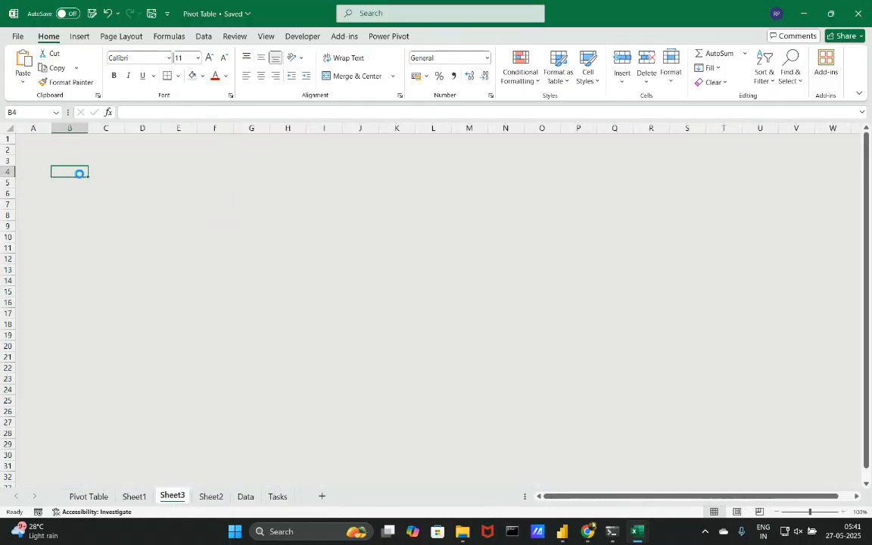
{"action": "key", "text": "ctrl+v"}
Step: Move the Total Profit by Region chart from Sheet1 to Sheet3, placing it at cell K8
{"action": "left_click", "coordinate": [134, 496]}
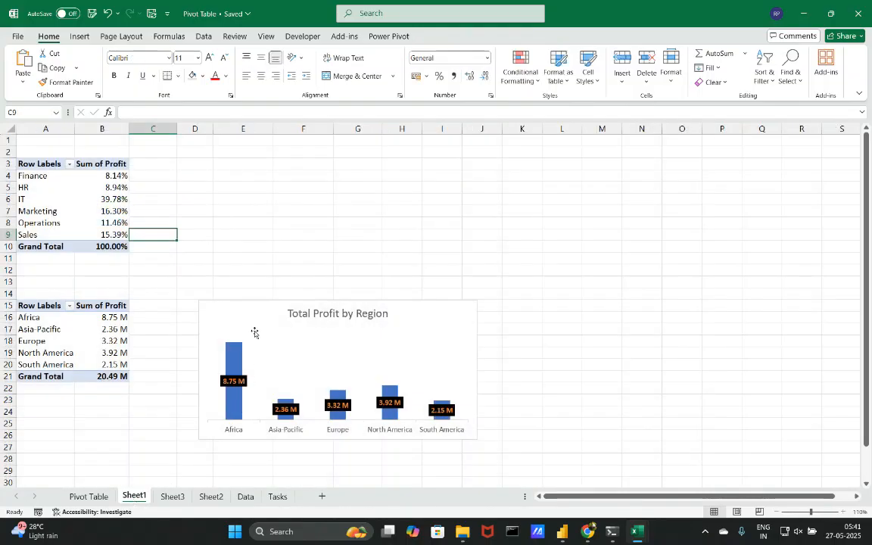
{"action": "left_click", "coordinate": [239, 310]}
{"action": "key", "text": "ctrl+x"}
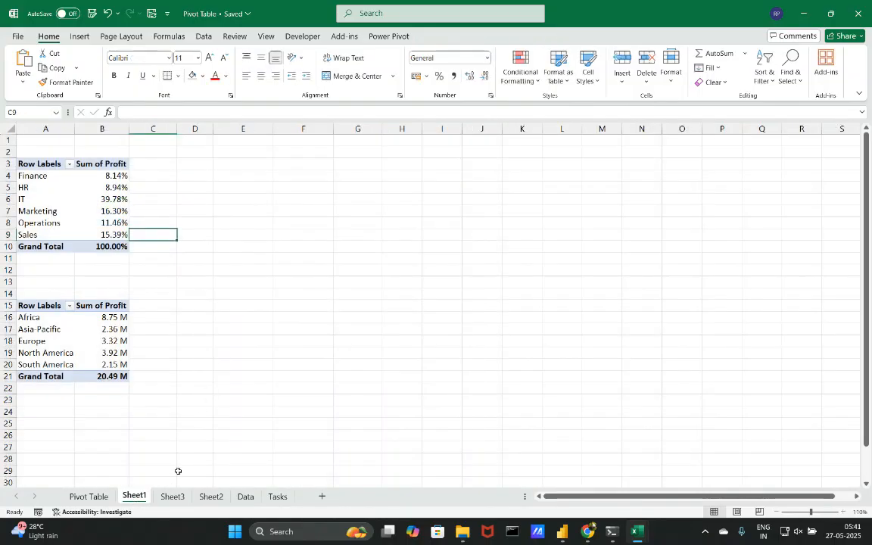
{"action": "left_click", "coordinate": [172, 497]}
{"action": "left_click", "coordinate": [409, 216]}
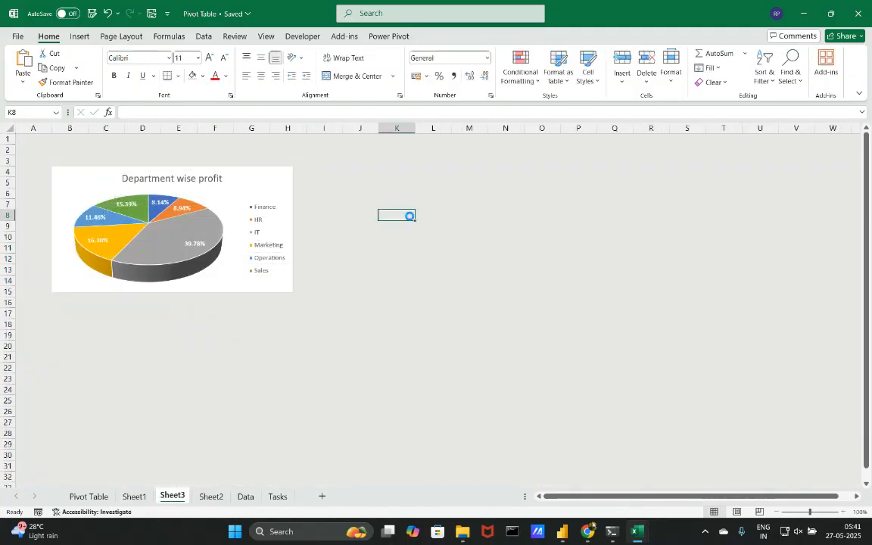
{"action": "key", "text": "ctrl+v"}
Step: Position the region chart directly below the department pie chart and narrow it to about the same width
{"action": "double_click", "coordinate": [439, 220]}
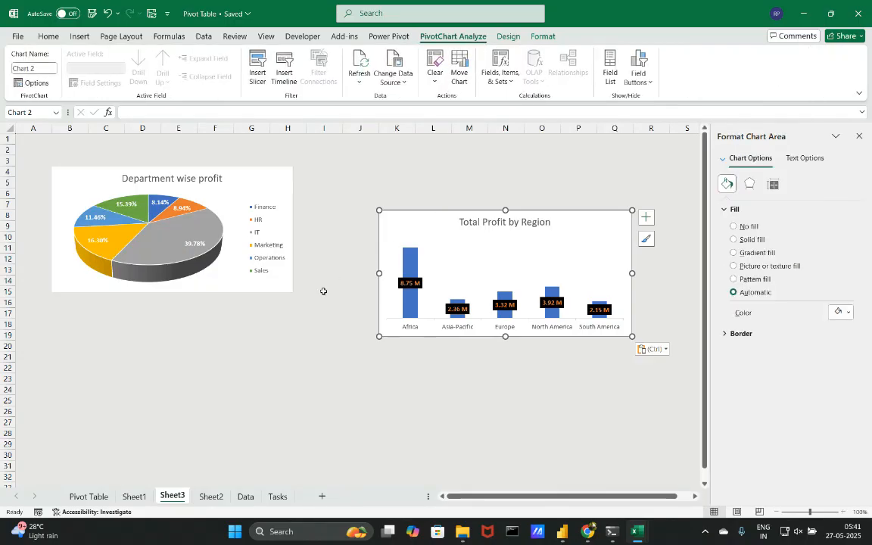
{"action": "left_click_drag", "start_coordinate": [439, 209], "coordinate": [115, 302]}
{"action": "left_click_drag", "start_coordinate": [305, 367], "coordinate": [294, 367]}
{"action": "left_click", "coordinate": [338, 392]}
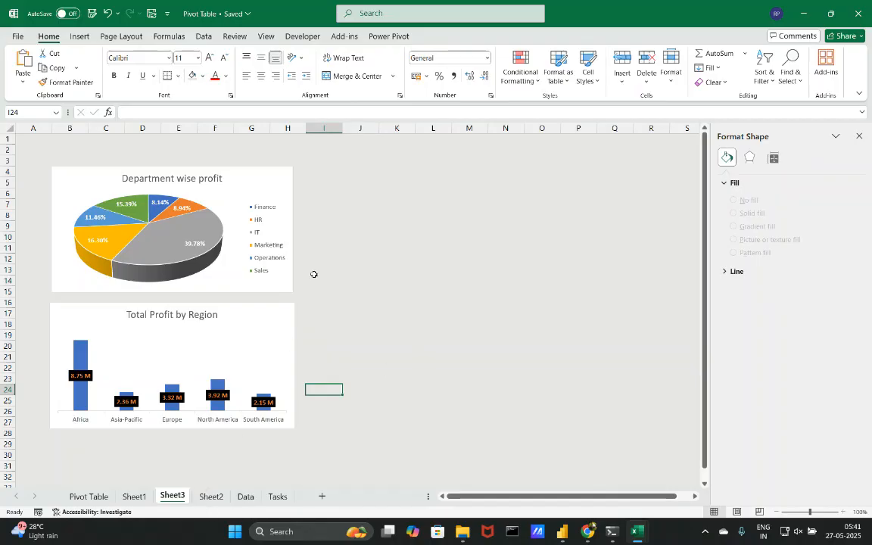
Step: Merge and center cells G1:O2 on Sheet3 and enter the heading "SALES DASHBOARD"
{"action": "left_click", "coordinate": [306, 140]}
{"action": "left_click_drag", "start_coordinate": [246, 138], "coordinate": [526, 152]}
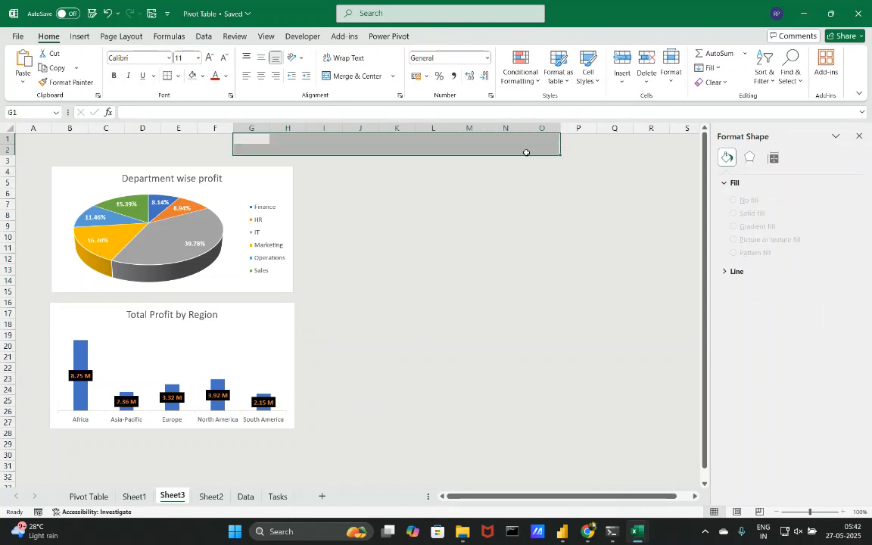
{"action": "left_click", "coordinate": [353, 76]}
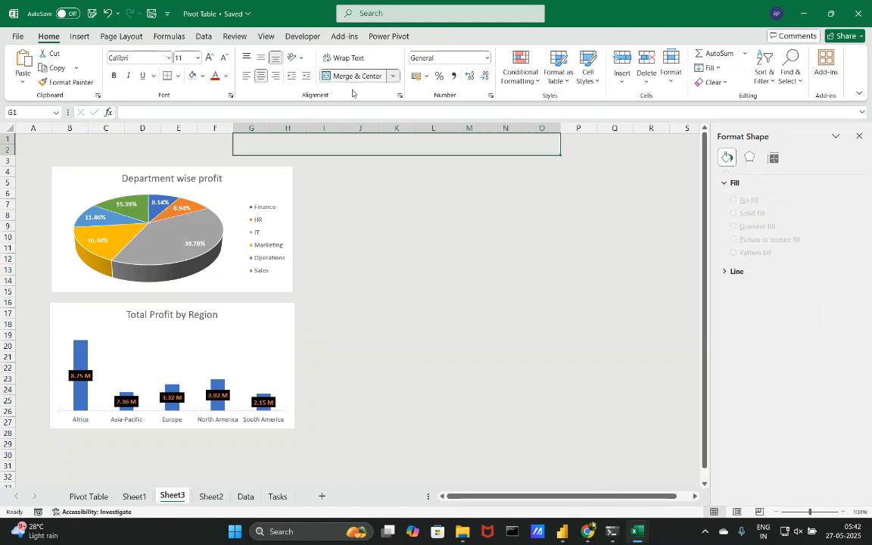
{"action": "double_click", "coordinate": [272, 145]}
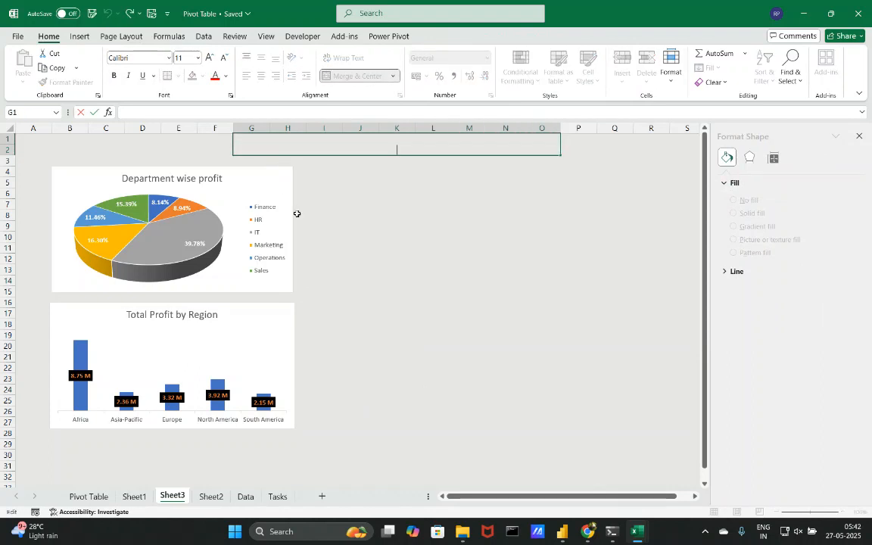
{"action": "type", "text": "SALES DASHBOARD"}
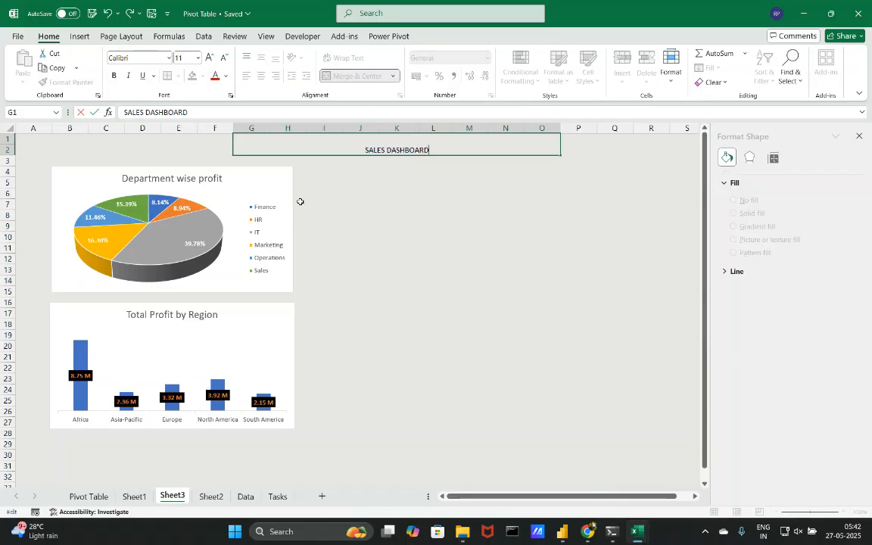
Step: Set the font of the "SALES DASHBOARD" heading to Abadi
{"action": "key", "text": "shift+Home"}
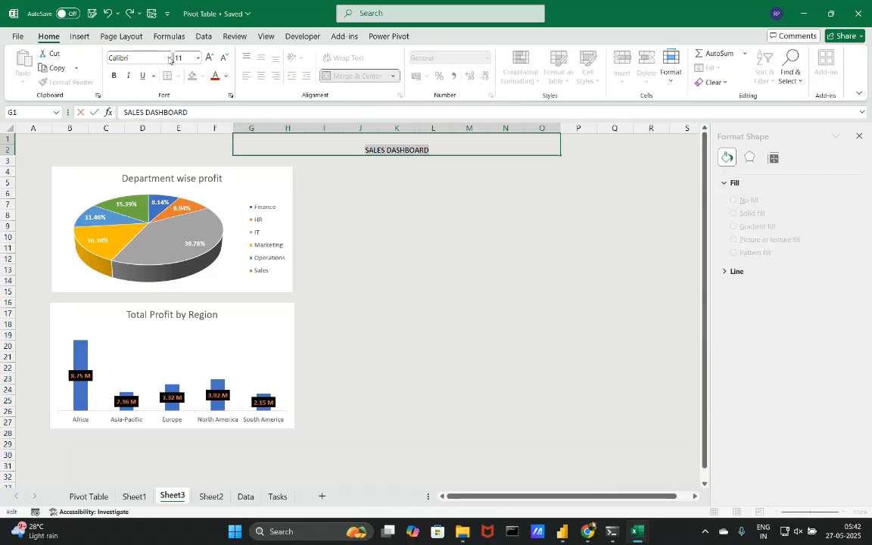
{"action": "left_click", "coordinate": [165, 58]}
{"action": "left_click", "coordinate": [168, 58]}
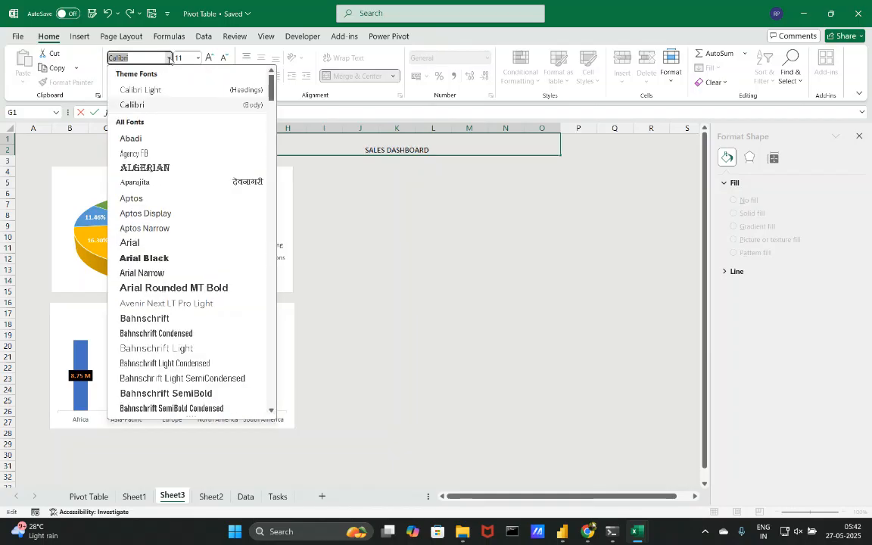
{"action": "left_click", "coordinate": [133, 138]}
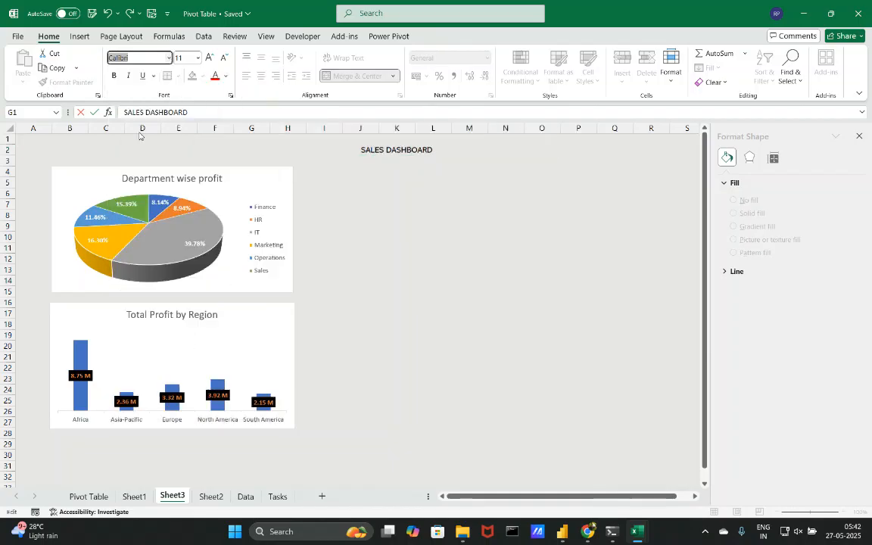
Step: Make the "SALES DASHBOARD" heading bold and increase its font size to 36
{"action": "left_click", "coordinate": [115, 77]}
{"action": "left_click", "coordinate": [210, 58]}
{"action": "left_click", "coordinate": [210, 57]}
{"action": "left_click", "coordinate": [210, 58]}
{"action": "left_click", "coordinate": [211, 58]}
{"action": "left_click", "coordinate": [212, 58]}
{"action": "left_click", "coordinate": [213, 57]}
{"action": "left_click", "coordinate": [213, 57]}
{"action": "left_click", "coordinate": [212, 58]}
{"action": "left_click", "coordinate": [212, 58]}
{"action": "left_click", "coordinate": [213, 58]}
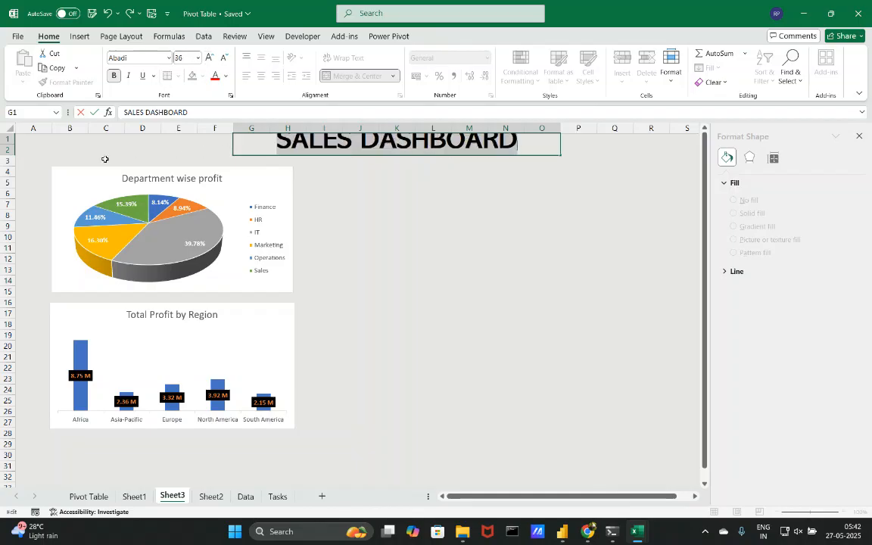
Step: Increase the height of row 2 to fit the whole heading and close the Format Shape pane
{"action": "left_click", "coordinate": [13, 159]}
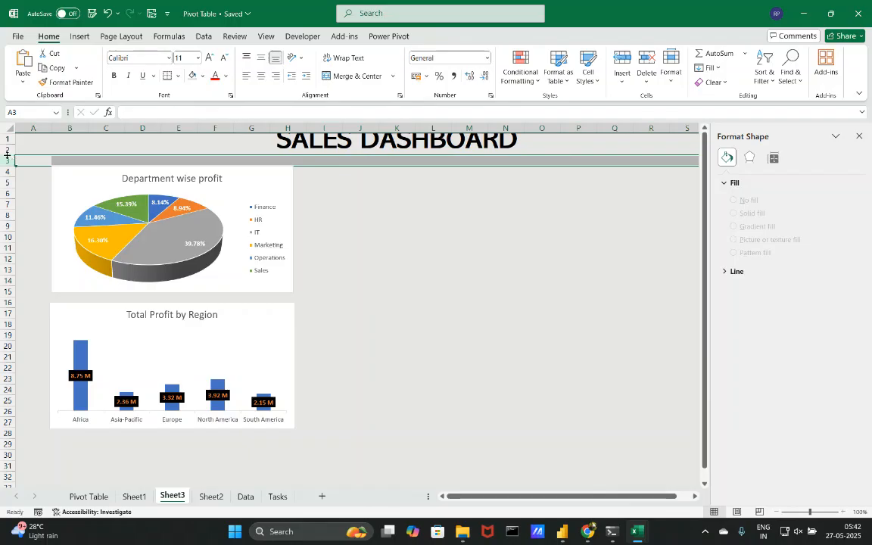
{"action": "left_click_drag", "start_coordinate": [8, 153], "coordinate": [8, 169]}
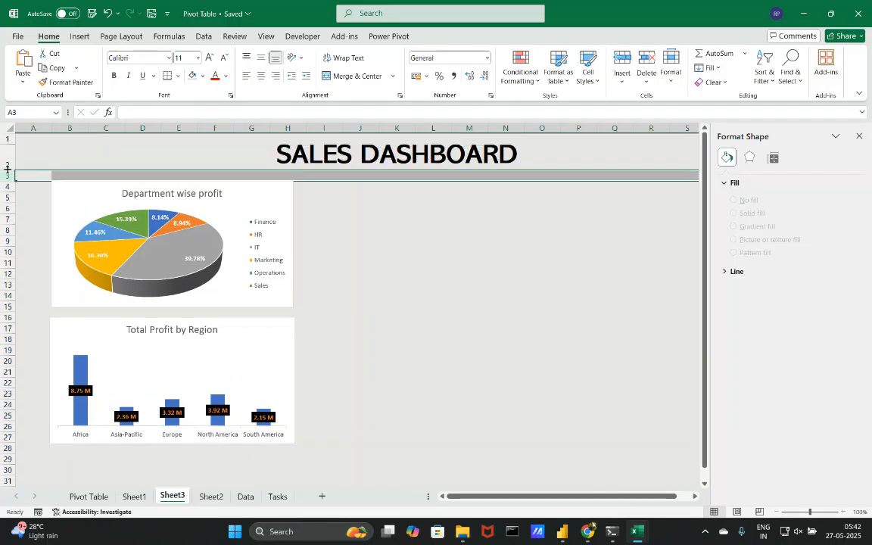
{"action": "left_click", "coordinate": [370, 271]}
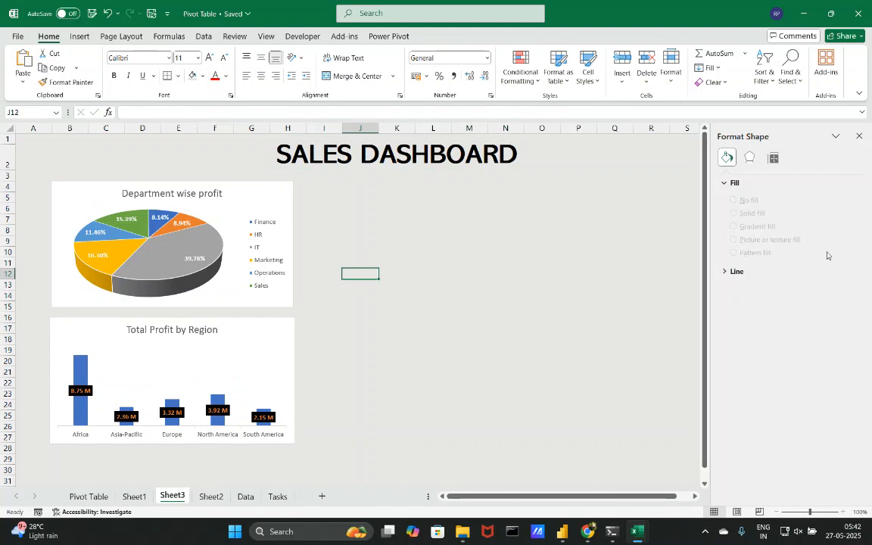
{"action": "left_click", "coordinate": [858, 135]}
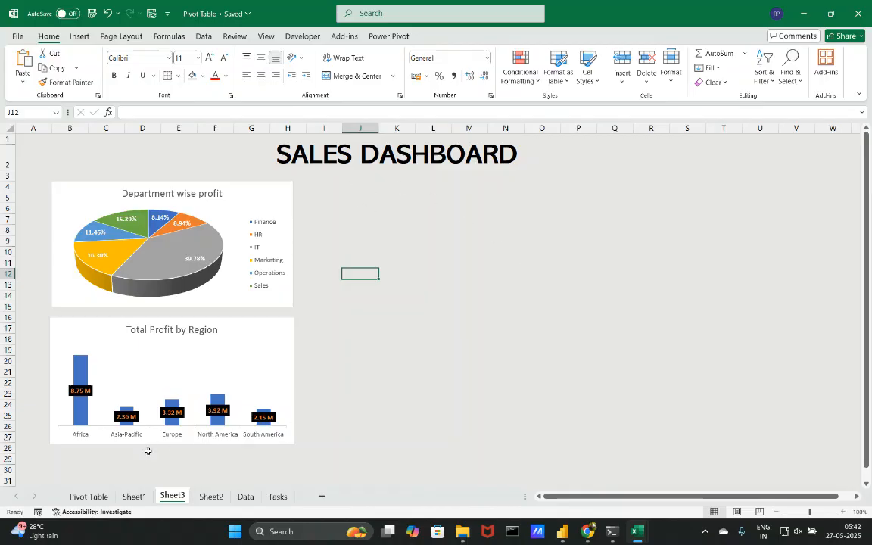
Step: Insert a Payment_Method slicer for the department profit PivotTable on Sheet1 and shorten it to a height of about 4.1 cm
{"action": "left_click", "coordinate": [136, 498]}
{"action": "right_click", "coordinate": [277, 384]}
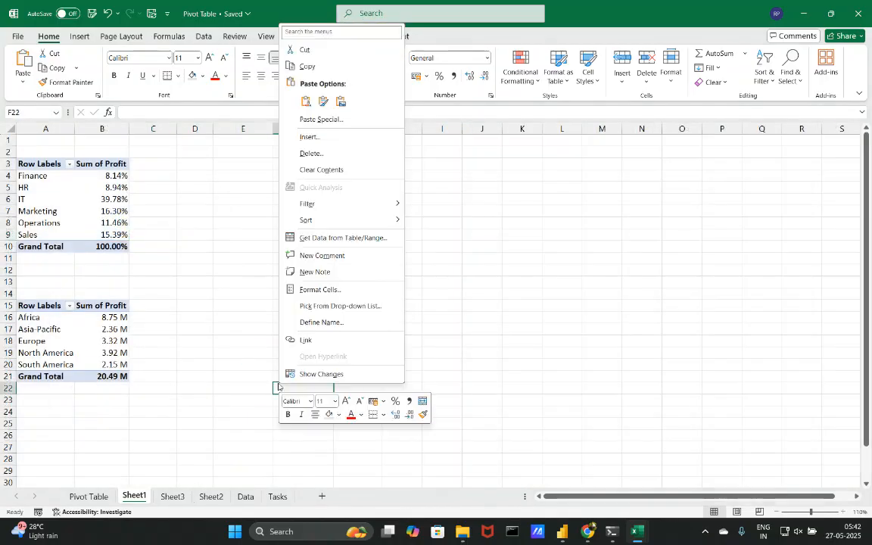
{"action": "left_click", "coordinate": [205, 376]}
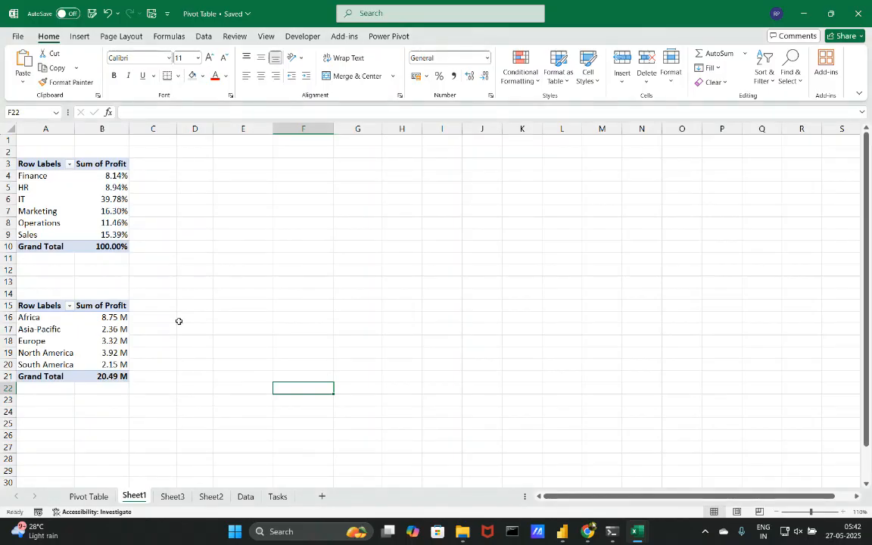
{"action": "left_click", "coordinate": [79, 35]}
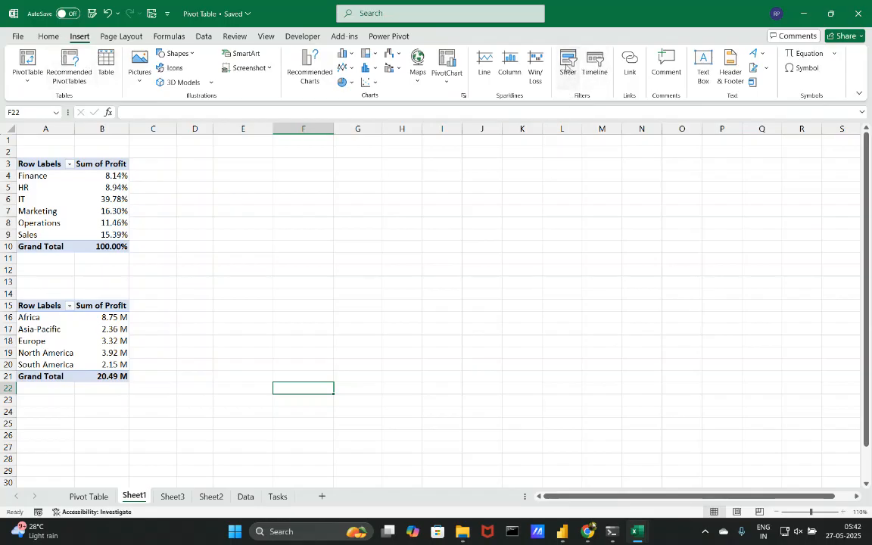
{"action": "left_click", "coordinate": [89, 497]}
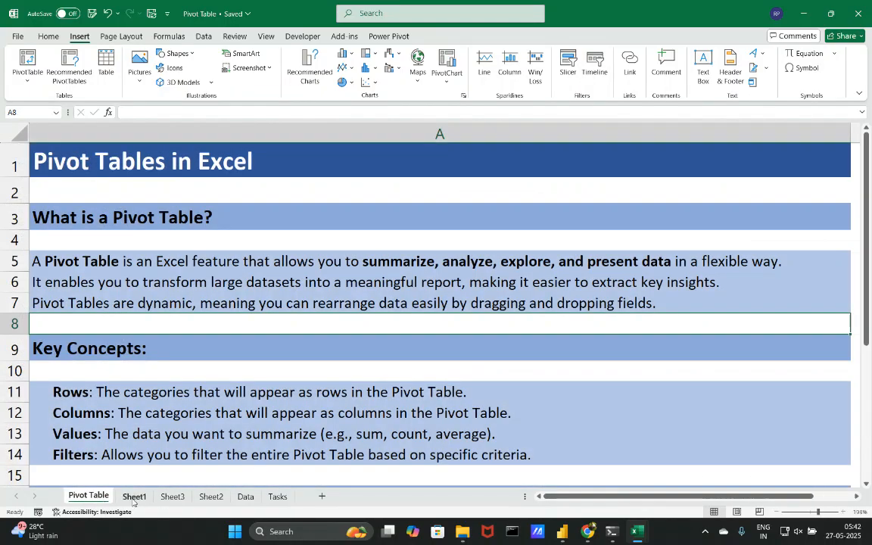
{"action": "key", "text": "ctrl+Page_Down"}
{"action": "left_click", "coordinate": [102, 199]}
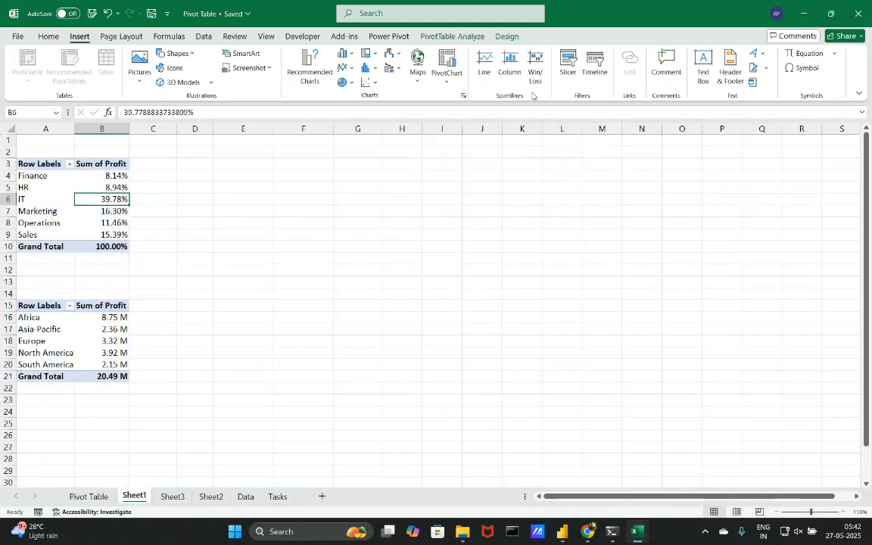
{"action": "left_click", "coordinate": [564, 67]}
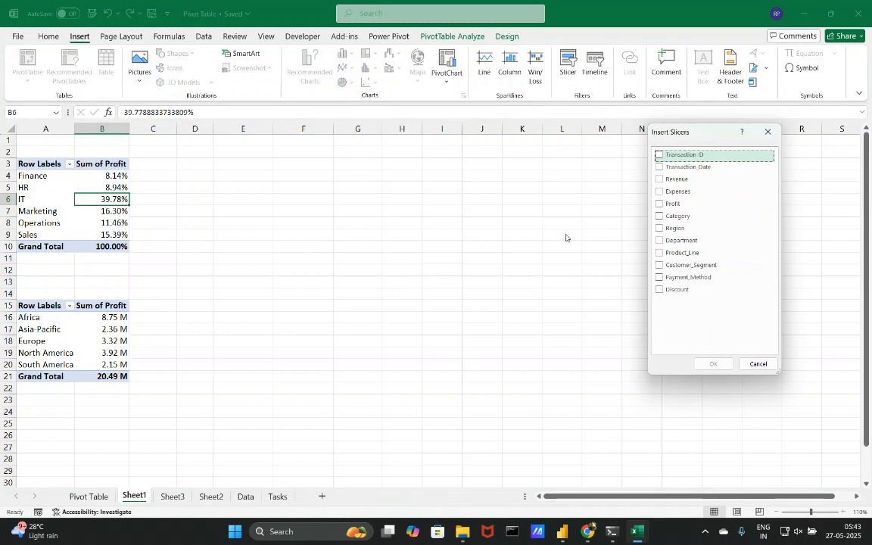
{"action": "left_click", "coordinate": [659, 276]}
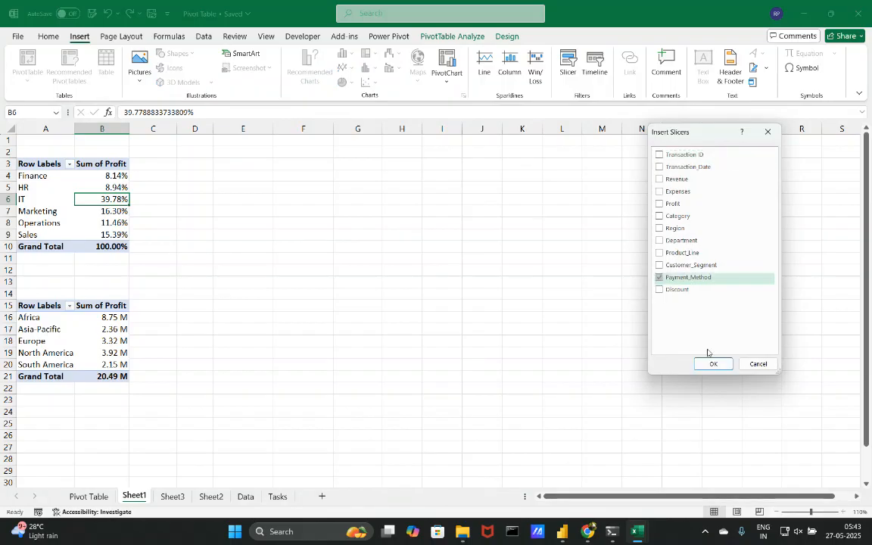
{"action": "left_click", "coordinate": [711, 364]}
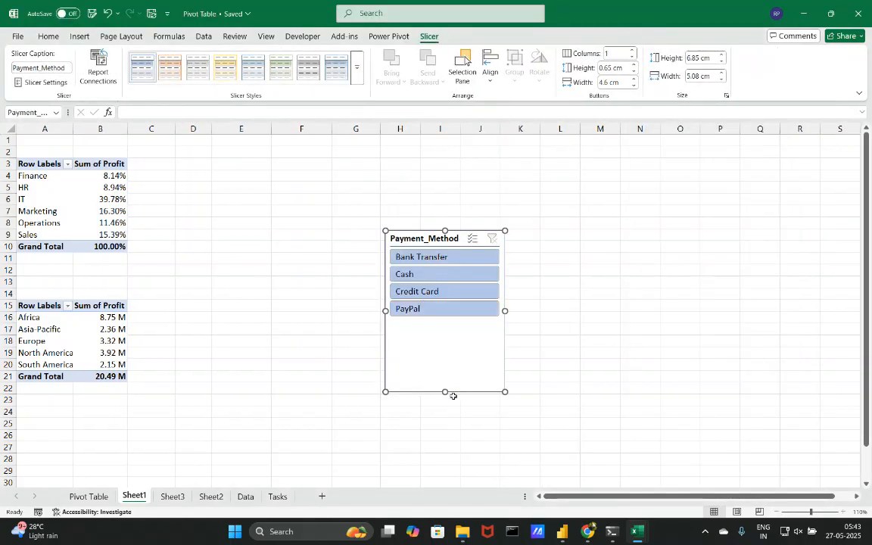
{"action": "left_click_drag", "start_coordinate": [445, 392], "coordinate": [439, 327]}
{"action": "left_click", "coordinate": [529, 257]}
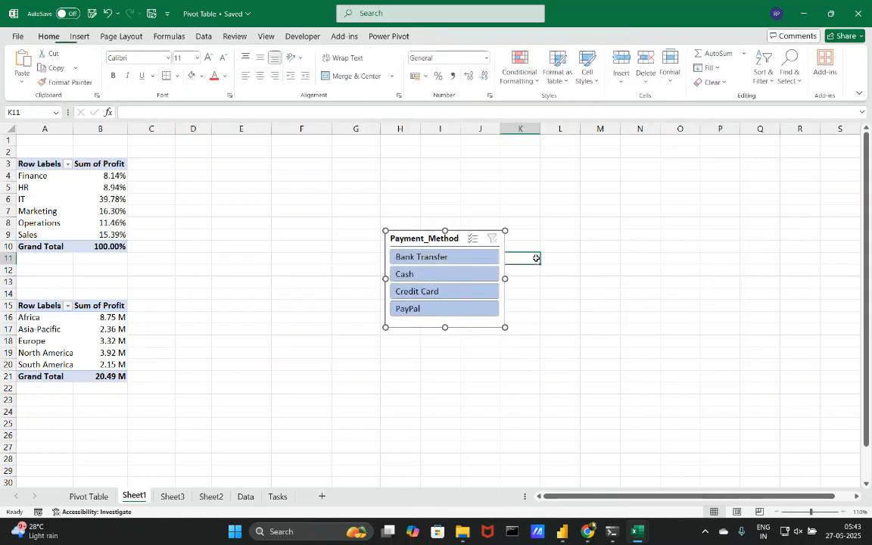
Step: Test the slicer on the department PivotTable by filtering for Bank Transfer, Cash and Bank Transfer again
{"action": "left_click", "coordinate": [461, 264]}
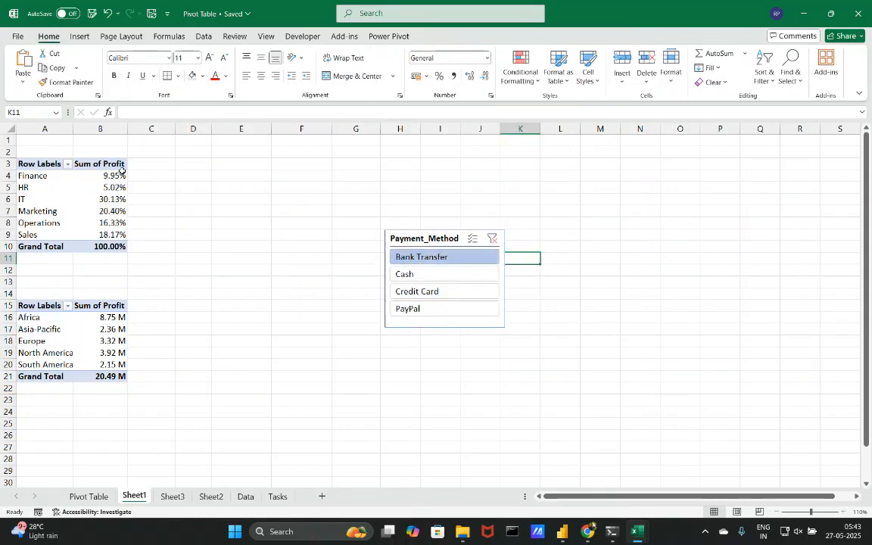
{"action": "left_click", "coordinate": [401, 275]}
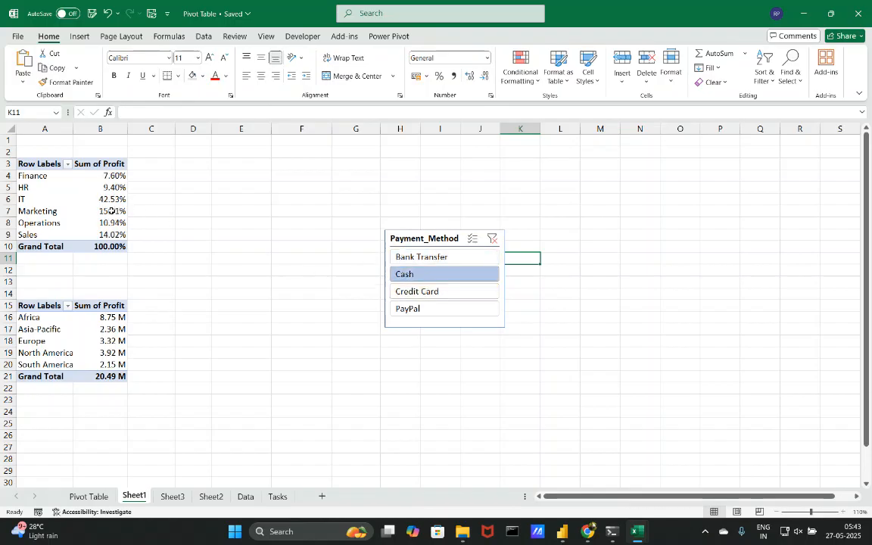
{"action": "left_click", "coordinate": [404, 256]}
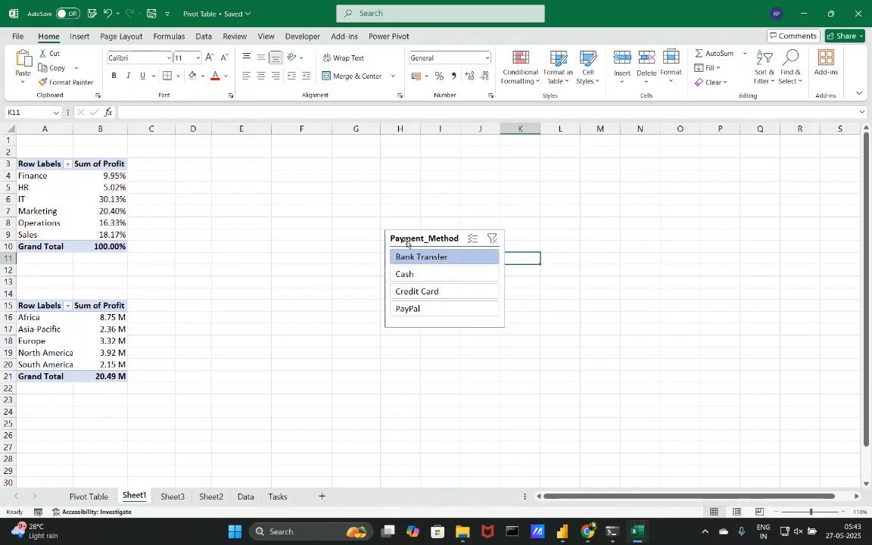
Step: Move the Payment_Method slicer from Sheet1 to Sheet3, placing it just beside the department pie chart
{"action": "left_click", "coordinate": [410, 238]}
{"action": "key", "text": "Delete"}
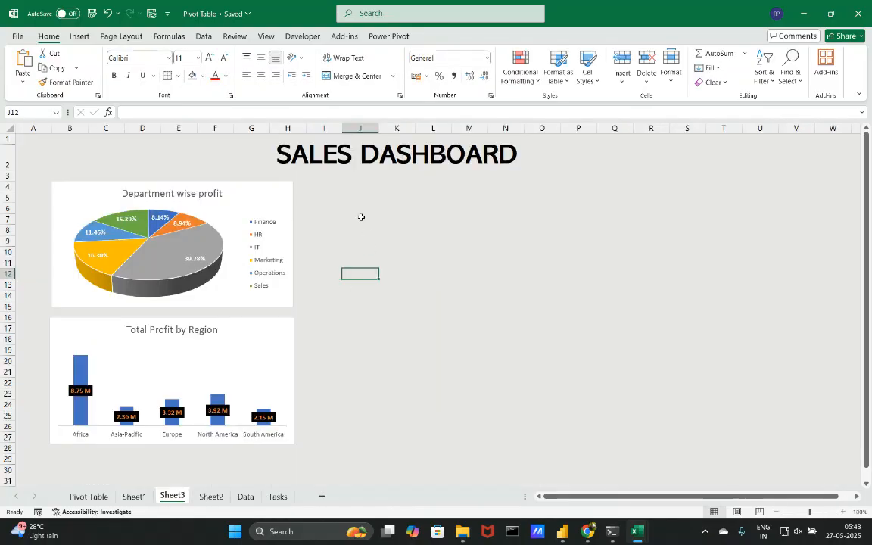
{"action": "left_click", "coordinate": [360, 197]}
{"action": "key", "text": "ctrl+v"}
{"action": "left_click_drag", "start_coordinate": [361, 199], "coordinate": [339, 191]}
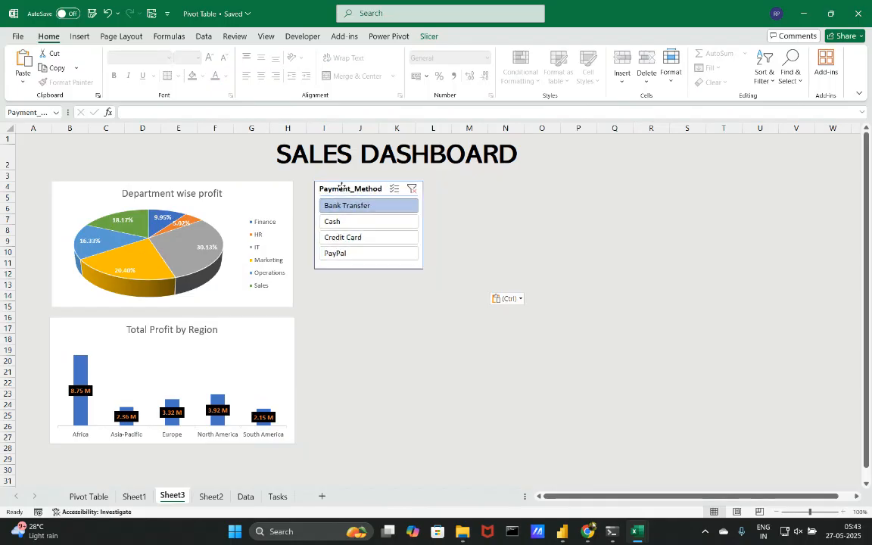
Step: Try the slicer on the dashboard with Cash, PayPal, Credit Card and Bank Transfer, and clear its filter
{"action": "left_click", "coordinate": [355, 225]}
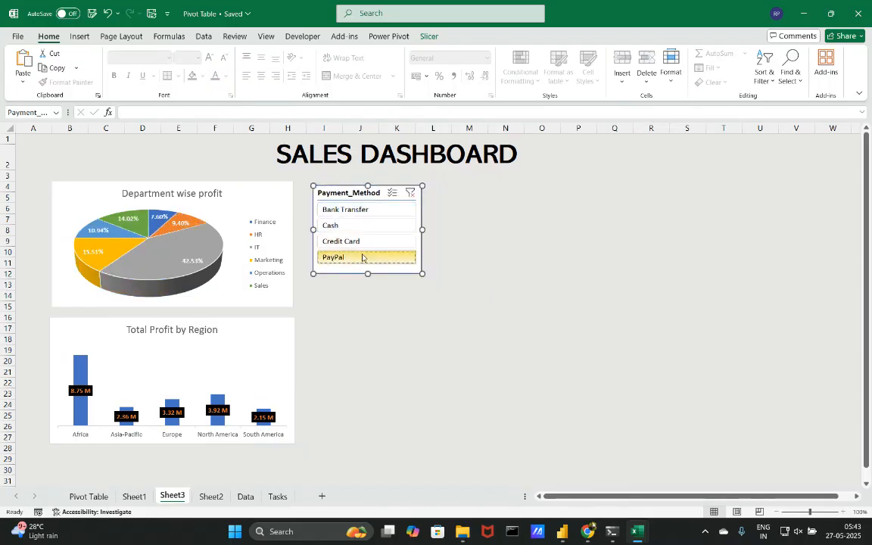
{"action": "left_click", "coordinate": [368, 256]}
{"action": "left_click", "coordinate": [366, 241]}
{"action": "left_click", "coordinate": [346, 222]}
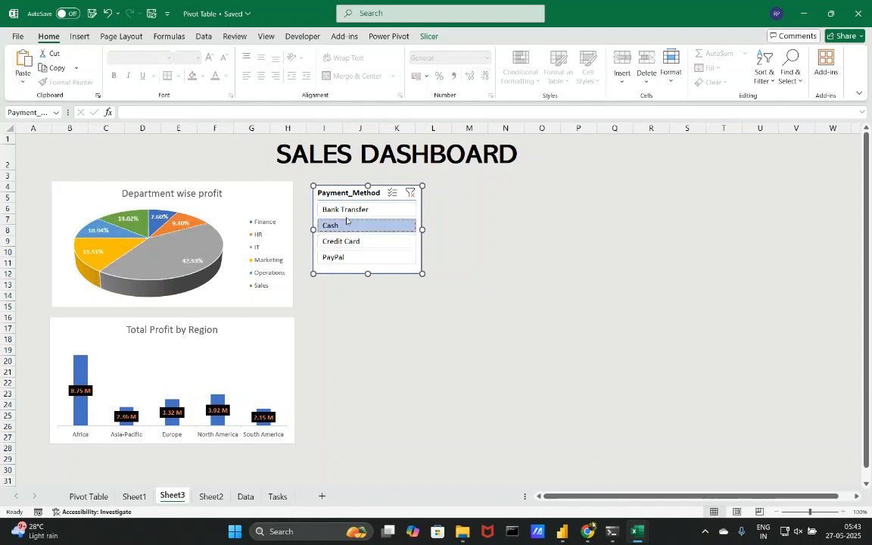
{"action": "left_click", "coordinate": [346, 211]}
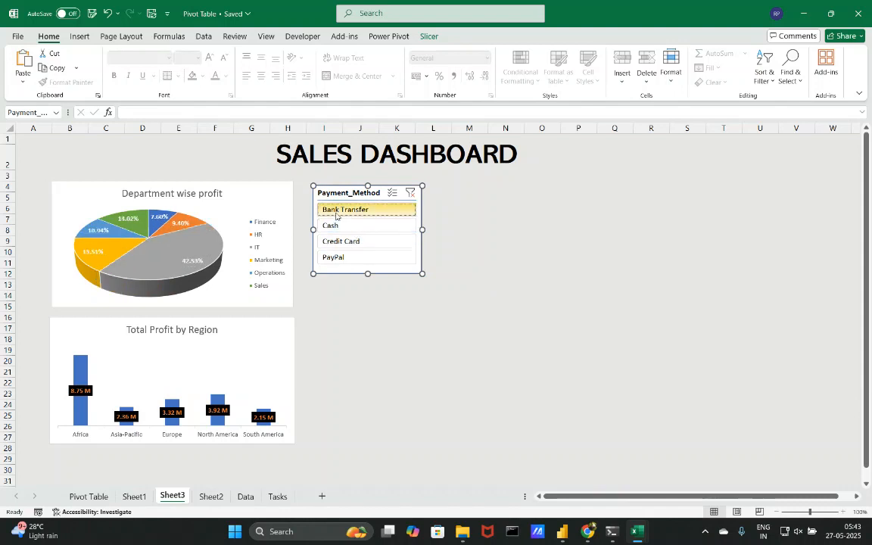
{"action": "left_click", "coordinate": [409, 193]}
{"action": "left_click", "coordinate": [481, 250]}
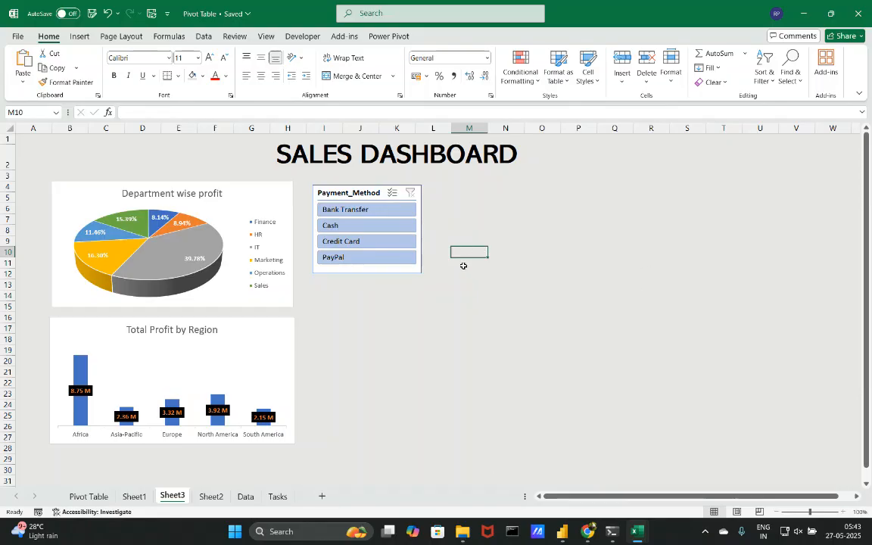
Step: Add PivotTable5 on Sheet1 to the report connections of the Payment_Method slicer
{"action": "left_click", "coordinate": [345, 192]}
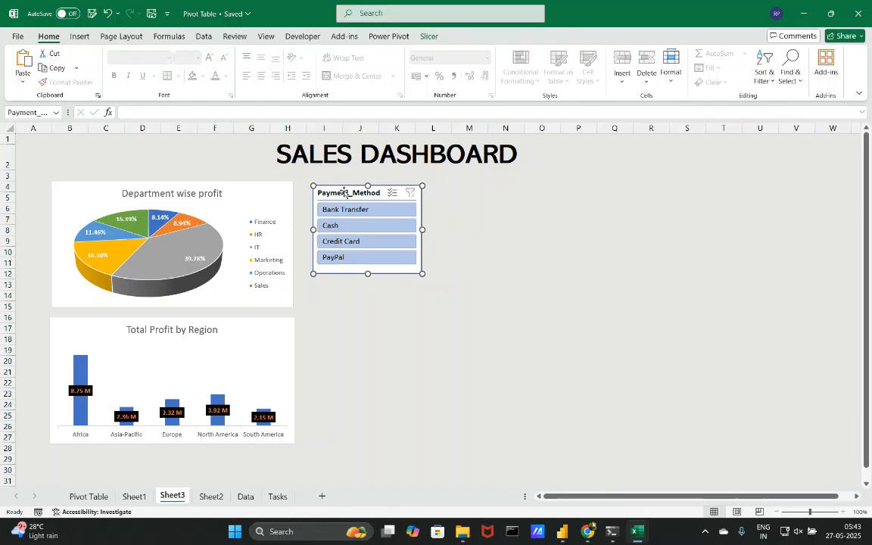
{"action": "left_click", "coordinate": [427, 36]}
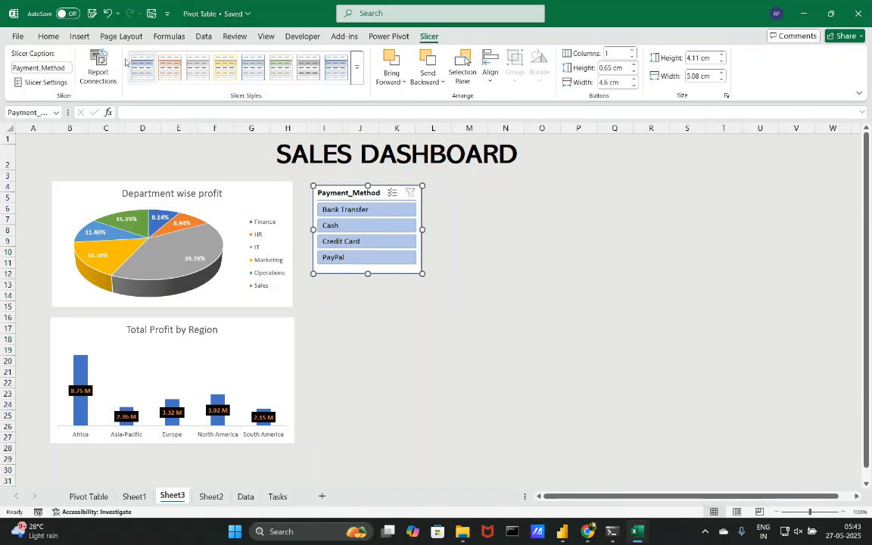
{"action": "left_click", "coordinate": [97, 75]}
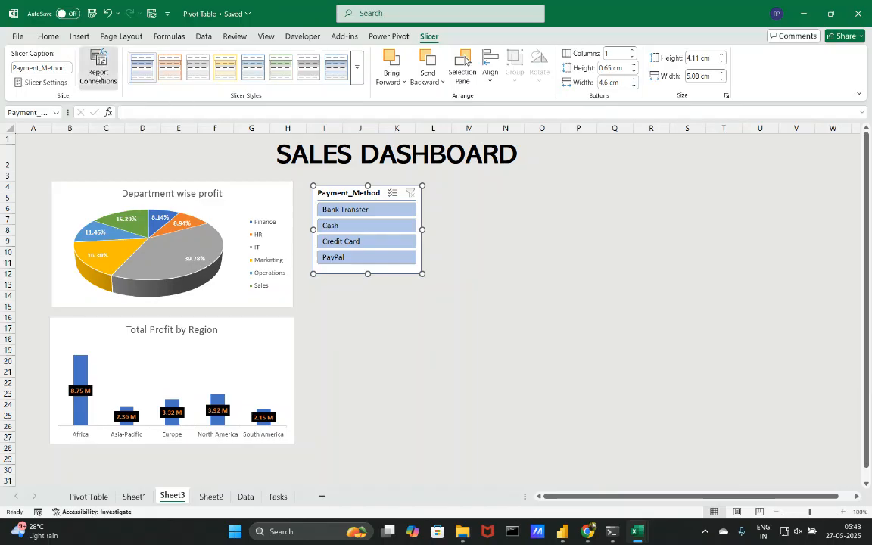
{"action": "left_click", "coordinate": [625, 263]}
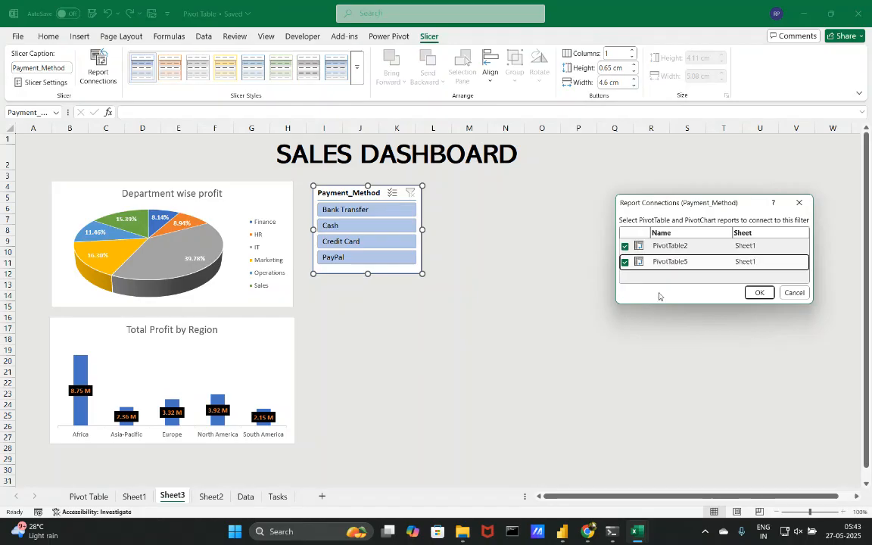
{"action": "left_click", "coordinate": [759, 292]}
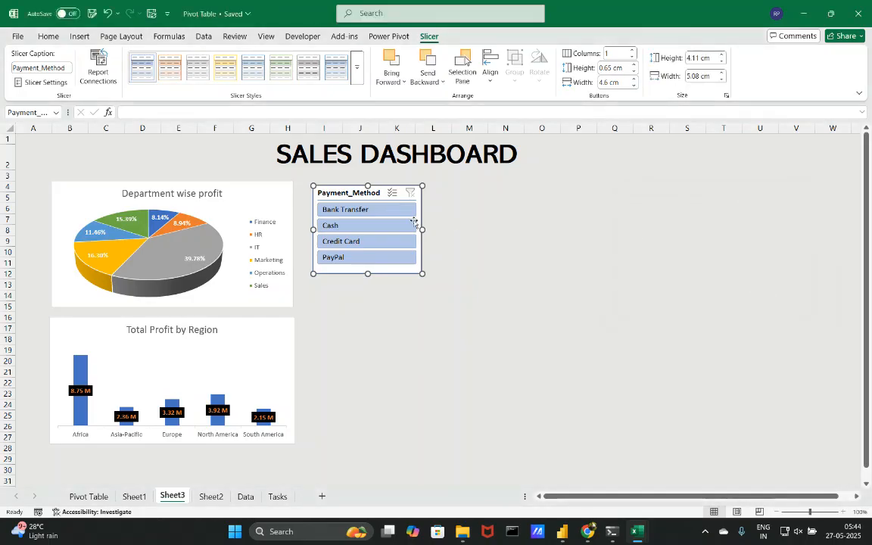
Step: Filter both dashboard charts by each payment method in the slicer, finishing with Bank Transfer
{"action": "left_click", "coordinate": [343, 210]}
{"action": "left_click", "coordinate": [354, 242]}
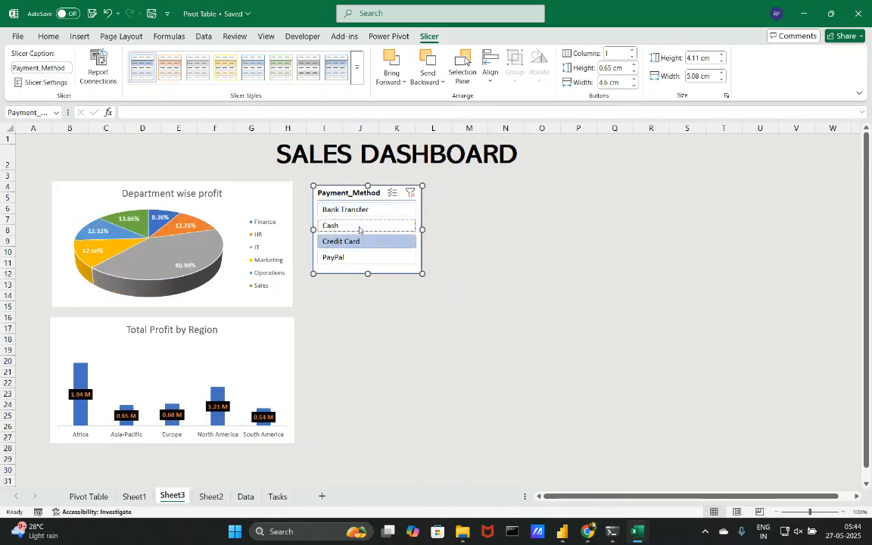
{"action": "left_click", "coordinate": [360, 224]}
{"action": "left_click", "coordinate": [370, 258]}
{"action": "left_click", "coordinate": [350, 216]}
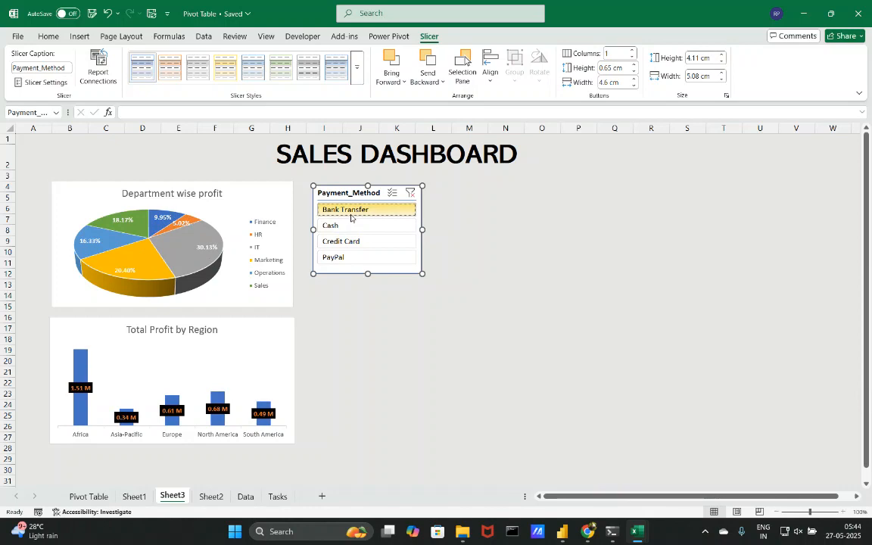
{"action": "left_click", "coordinate": [409, 327]}
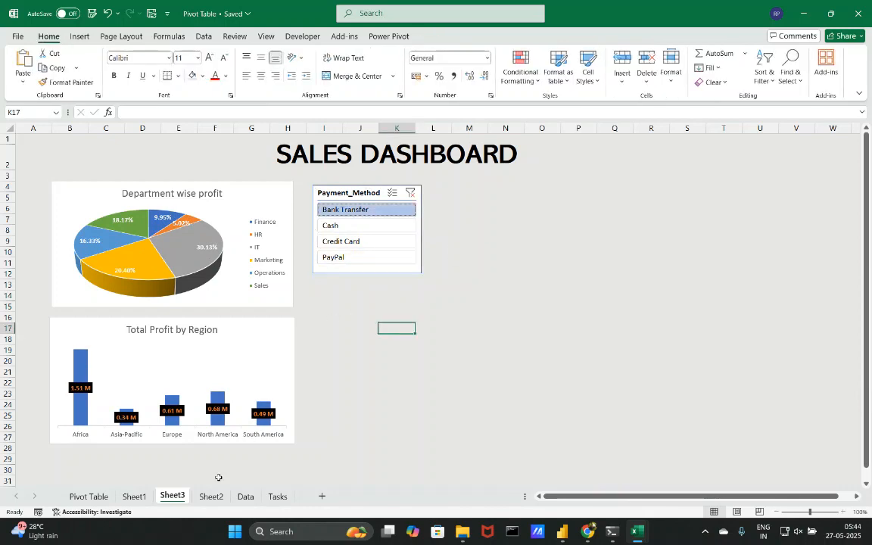
{"action": "left_click", "coordinate": [135, 496]}
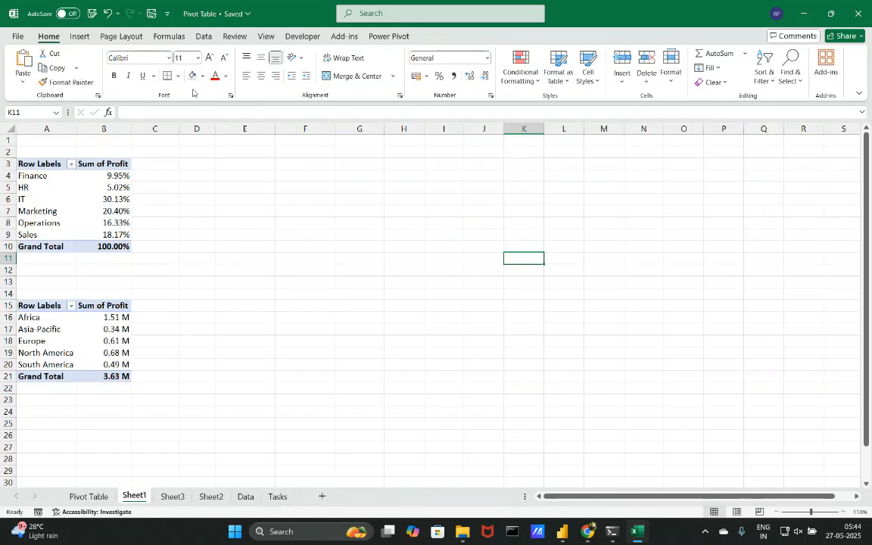
{"action": "left_click", "coordinate": [120, 38]}
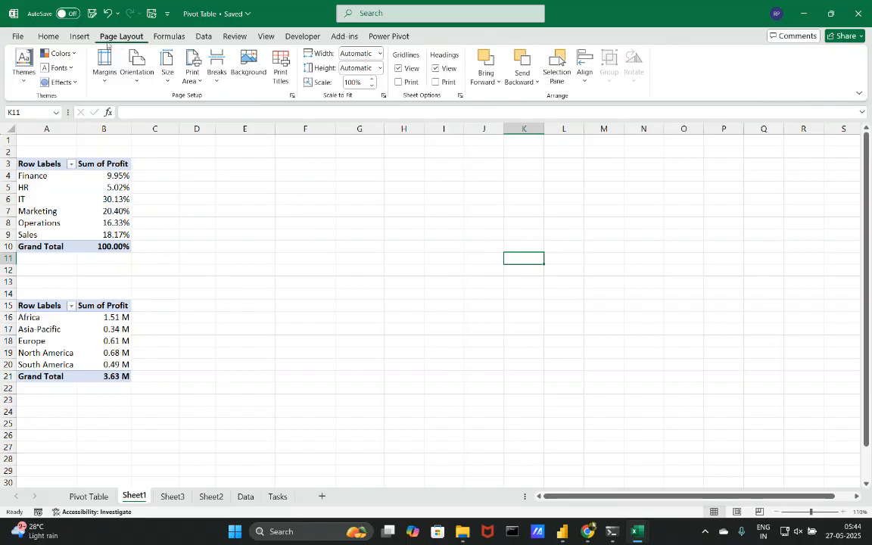
{"action": "left_click", "coordinate": [72, 35]}
{"action": "left_click", "coordinate": [597, 63]}
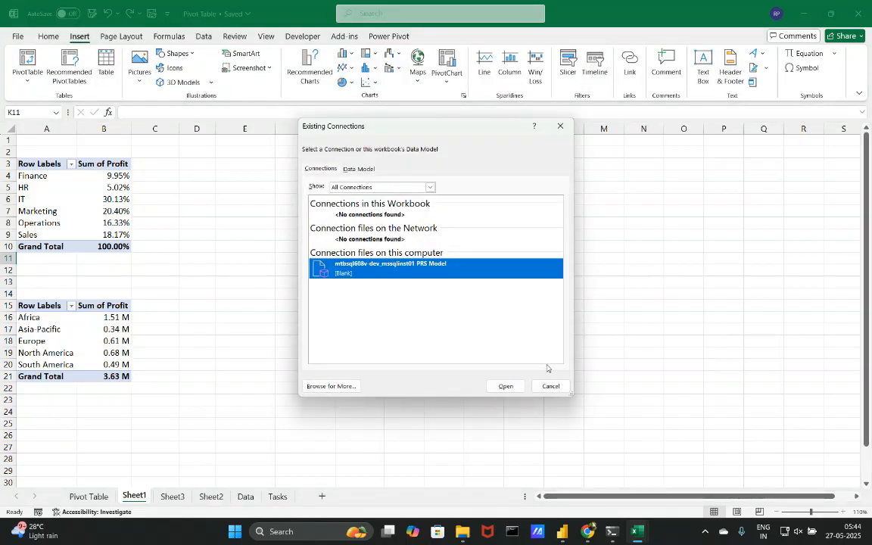
{"action": "left_click", "coordinate": [550, 386]}
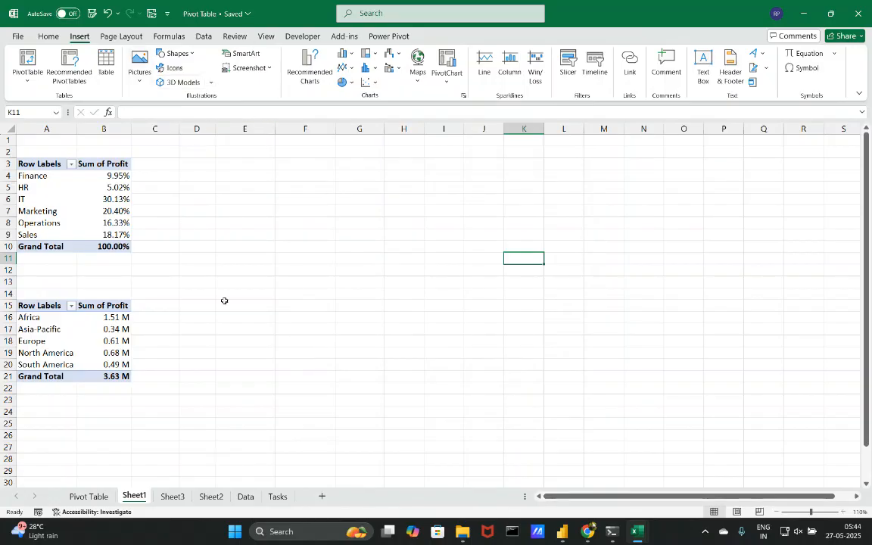
Step: Insert the picture "Python Statements_ Break, Pass, Continue" from the Downloads folder onto Sheet3
{"action": "left_click", "coordinate": [206, 501]}
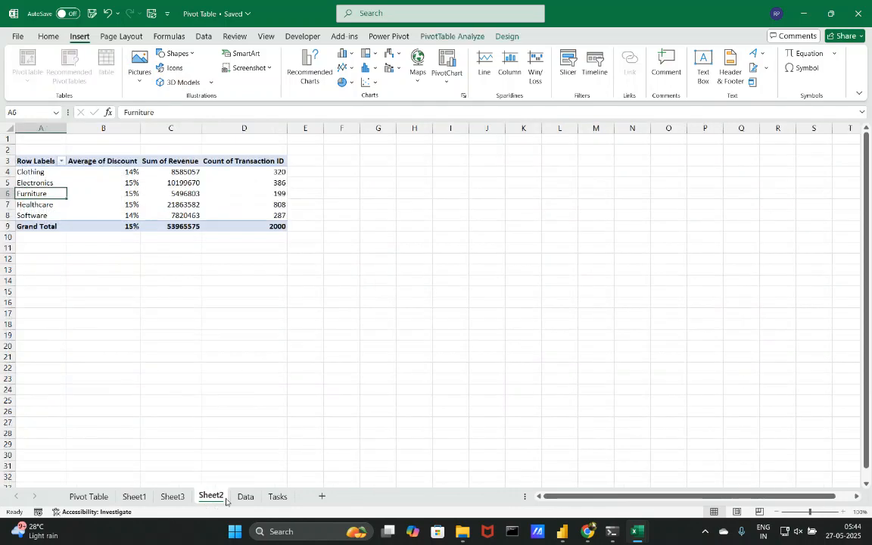
{"action": "left_click", "coordinate": [172, 496]}
{"action": "left_click", "coordinate": [388, 365]}
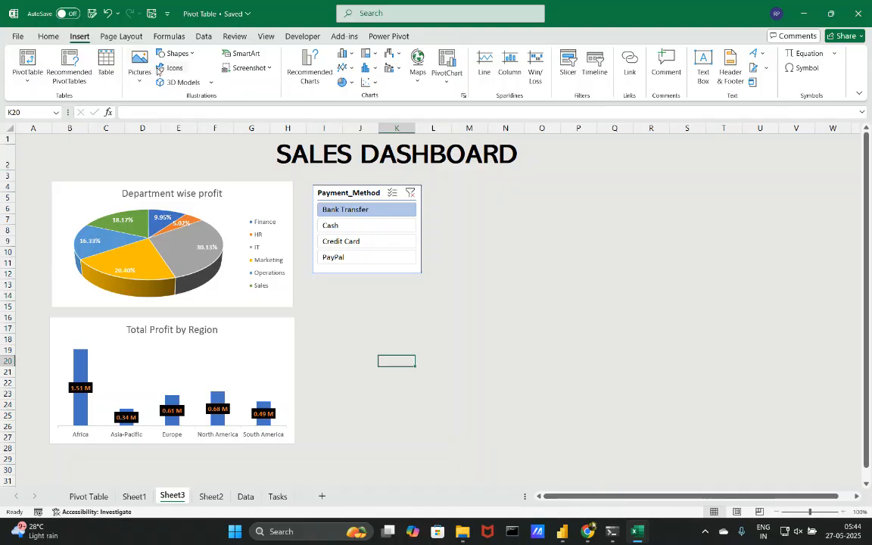
{"action": "left_click", "coordinate": [132, 72]}
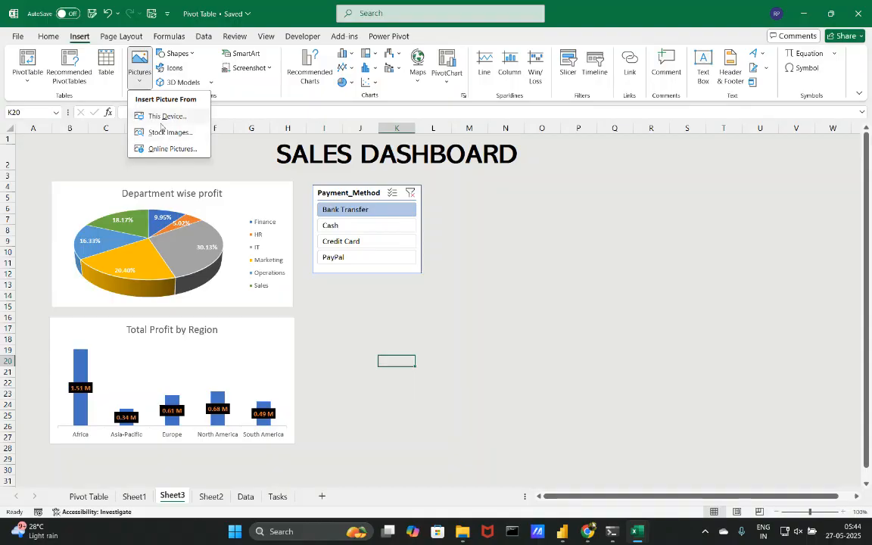
{"action": "left_click", "coordinate": [170, 133]}
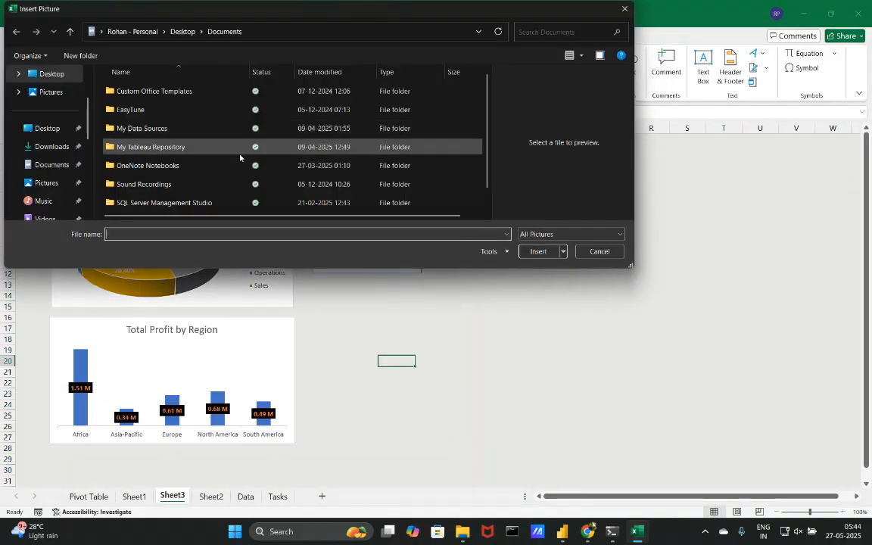
{"action": "scroll", "coordinate": [127, 185], "scroll_direction": "down", "scroll_amount": 1}
{"action": "scroll", "coordinate": [127, 187], "scroll_direction": "up", "scroll_amount": 1}
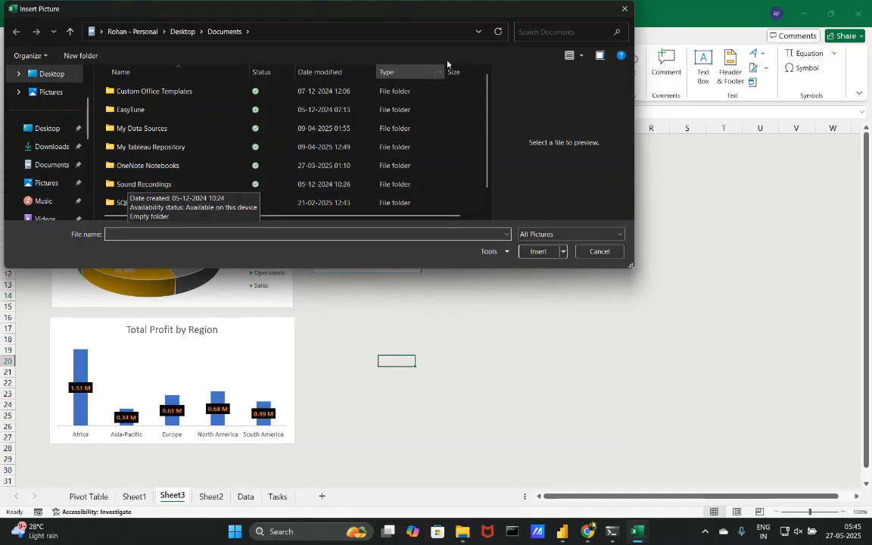
{"action": "left_click", "coordinate": [58, 148]}
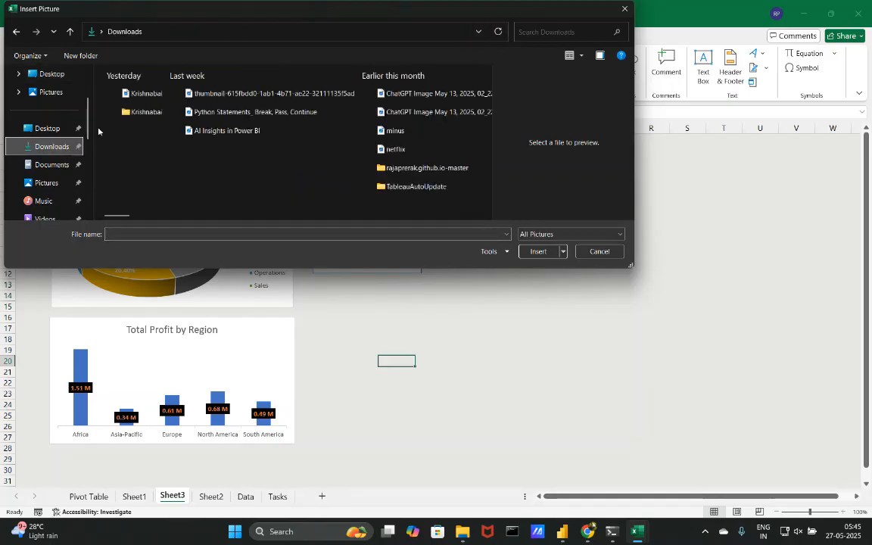
{"action": "left_click", "coordinate": [213, 111]}
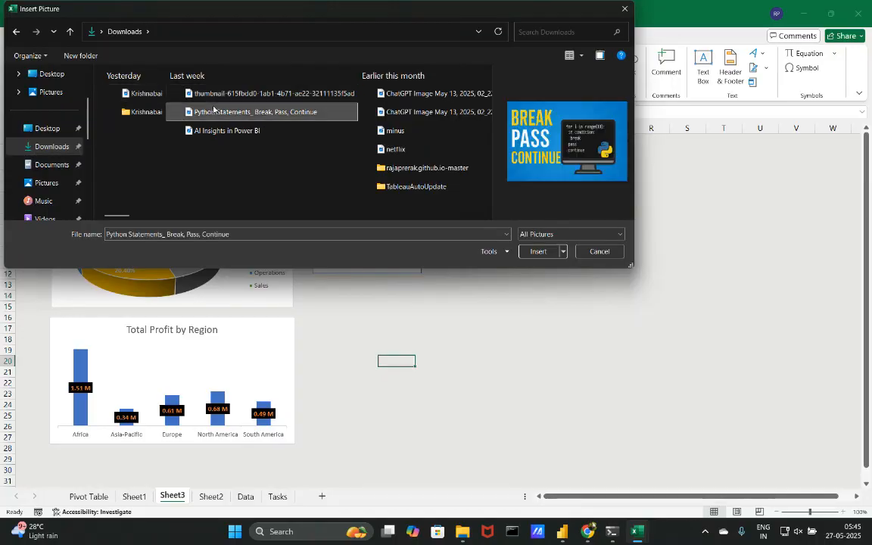
{"action": "left_click", "coordinate": [532, 248]}
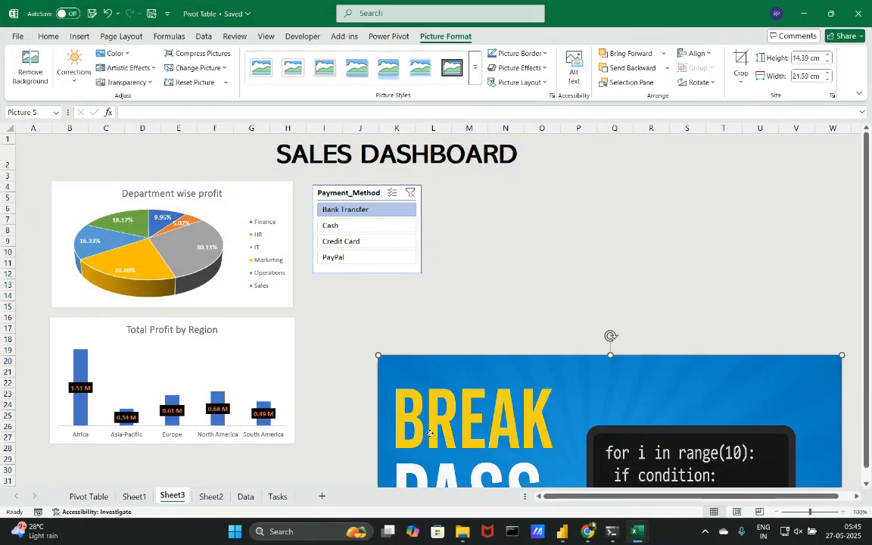
Step: Shrink the picture to about 1.17 by 1.76 cm and place it just before the SALES DASHBOARD title as a logo
{"action": "left_click_drag", "start_coordinate": [427, 436], "coordinate": [331, 263]}
{"action": "left_click_drag", "start_coordinate": [280, 183], "coordinate": [330, 317]}
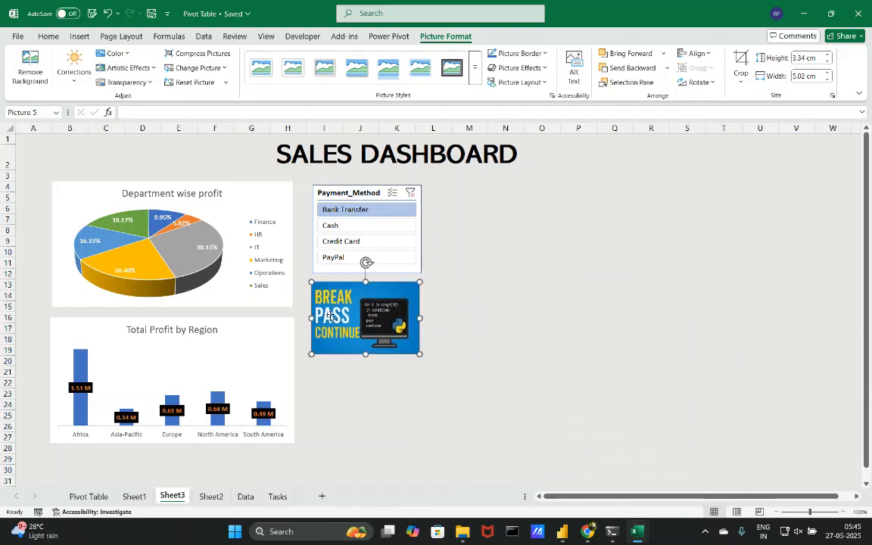
{"action": "left_click_drag", "start_coordinate": [310, 282], "coordinate": [240, 150]}
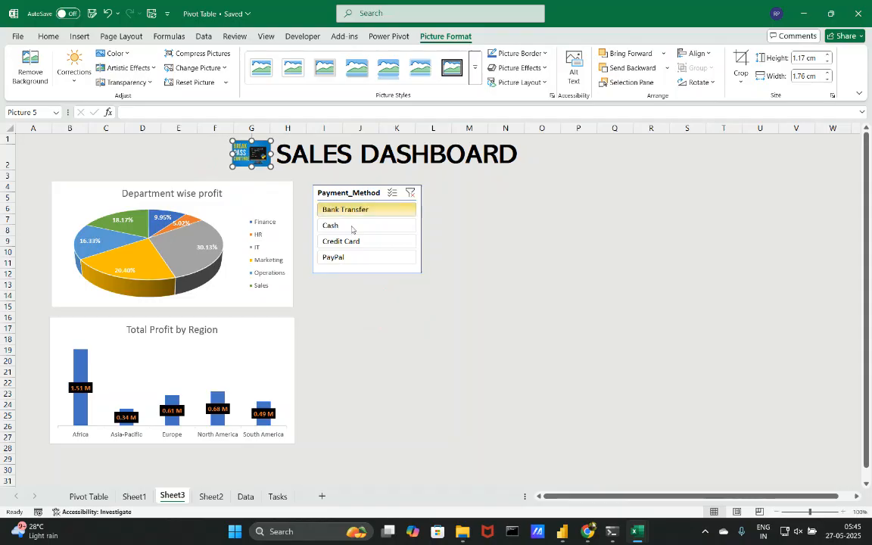
{"action": "left_click", "coordinate": [507, 296]}
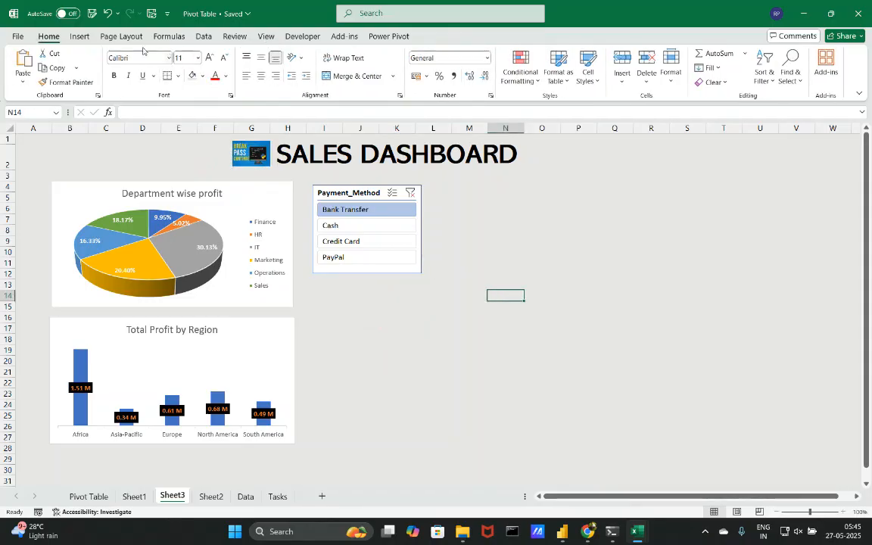
Step: Draw a rounded rectangle about 4.23 cm high and 5.23 cm wide over the Payment_Method slicer
{"action": "left_click", "coordinate": [81, 36]}
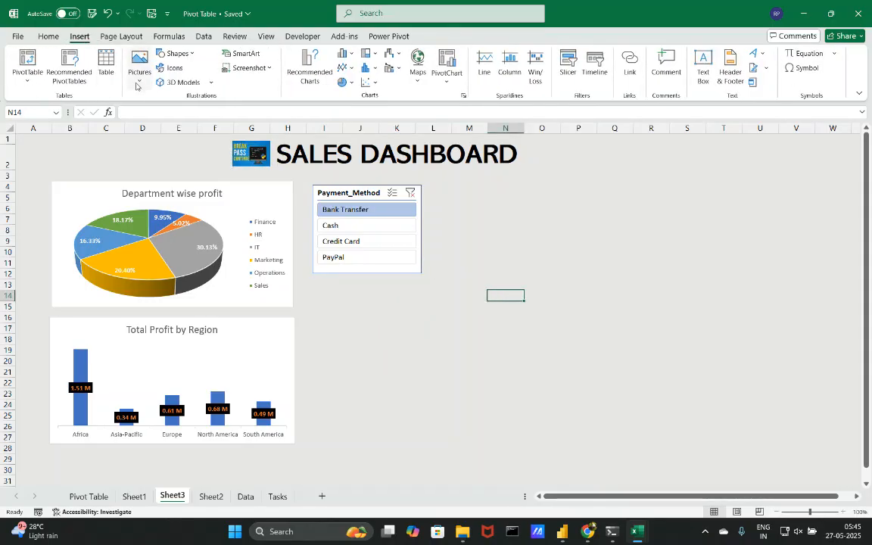
{"action": "left_click", "coordinate": [138, 69]}
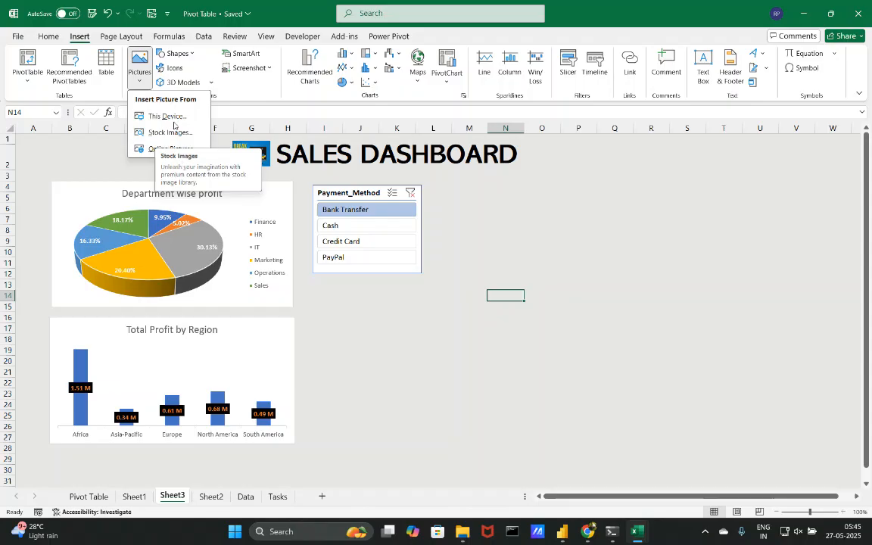
{"action": "left_click", "coordinate": [159, 53]}
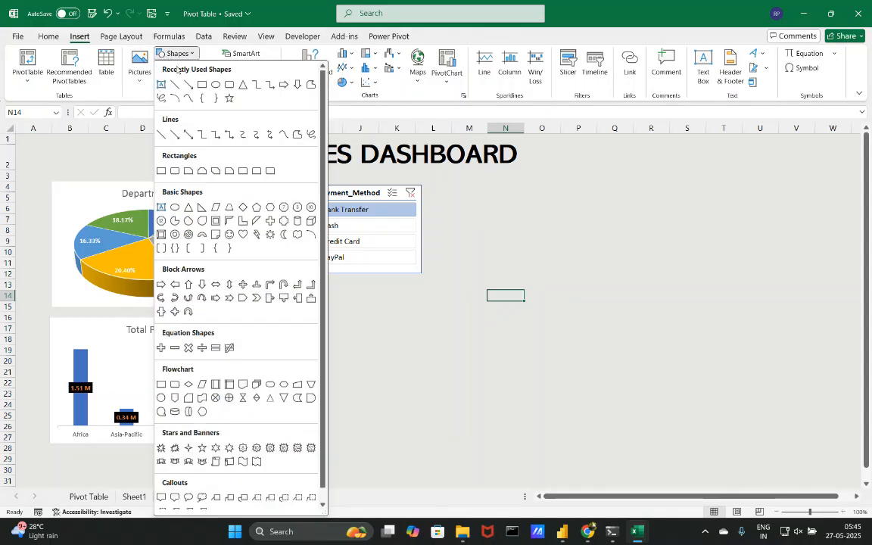
{"action": "left_click", "coordinate": [216, 84]}
{"action": "left_click", "coordinate": [177, 54]}
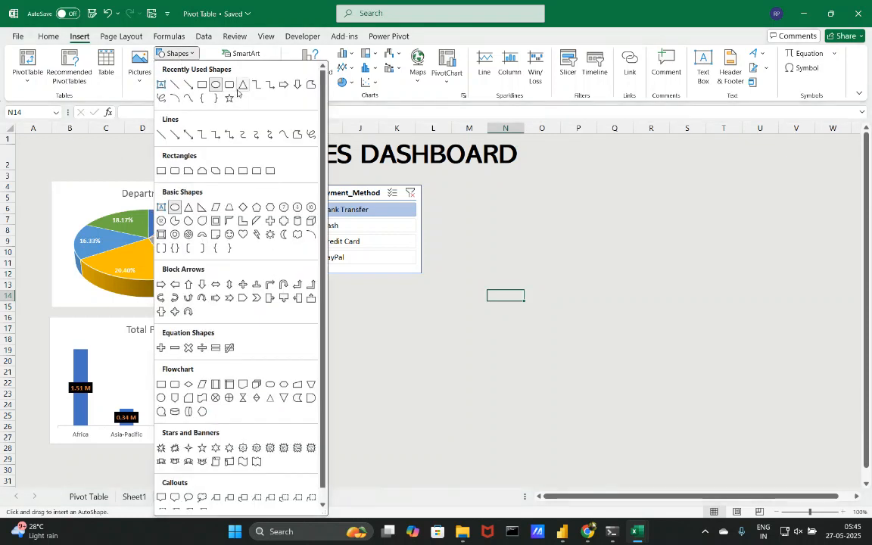
{"action": "left_click", "coordinate": [202, 81]}
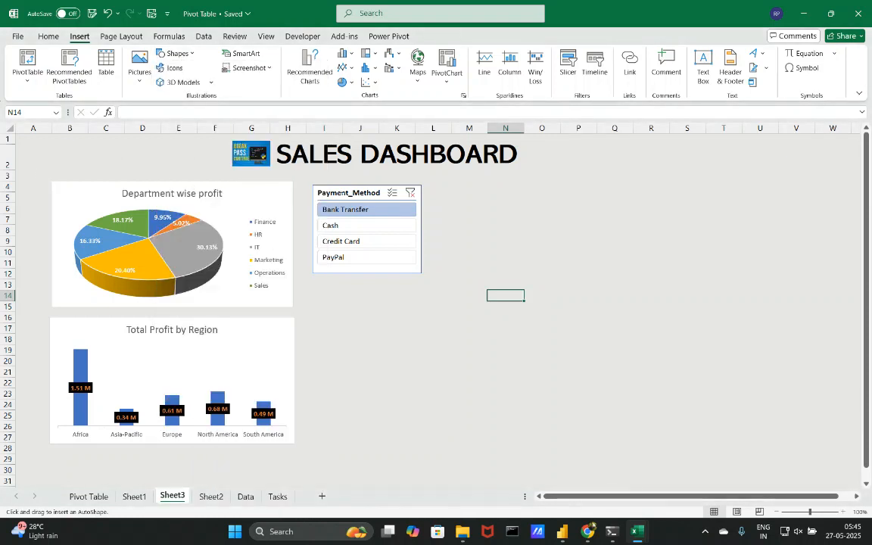
{"action": "left_click_drag", "start_coordinate": [311, 183], "coordinate": [424, 275]}
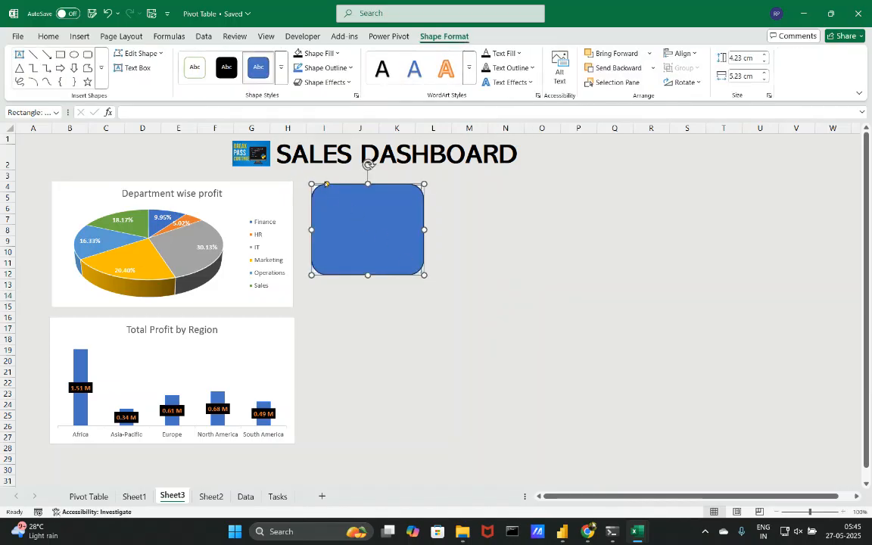
Step: Reduce the rectangle's corner rounding to a very slight radius and nudge it into line with the slicer
{"action": "left_click_drag", "start_coordinate": [327, 184], "coordinate": [311, 183]}
{"action": "left_click", "coordinate": [495, 241]}
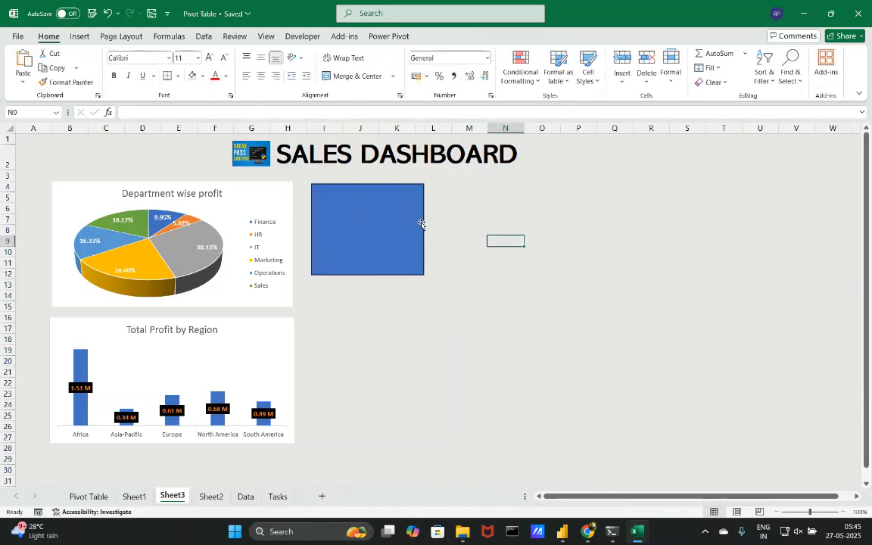
{"action": "left_click", "coordinate": [394, 218]}
{"action": "mouse_move", "coordinate": [393, 219]}
{"action": "left_mouse_down"}
{"action": "mouse_move", "coordinate": [406, 218]}
{"action": "mouse_move", "coordinate": [393, 218]}
{"action": "left_mouse_up"}
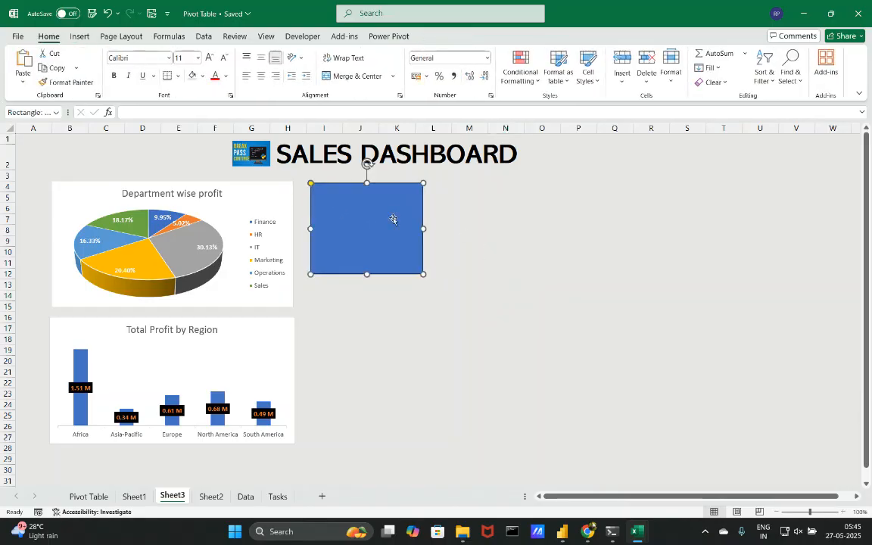
{"action": "left_click_drag", "start_coordinate": [311, 183], "coordinate": [313, 185]}
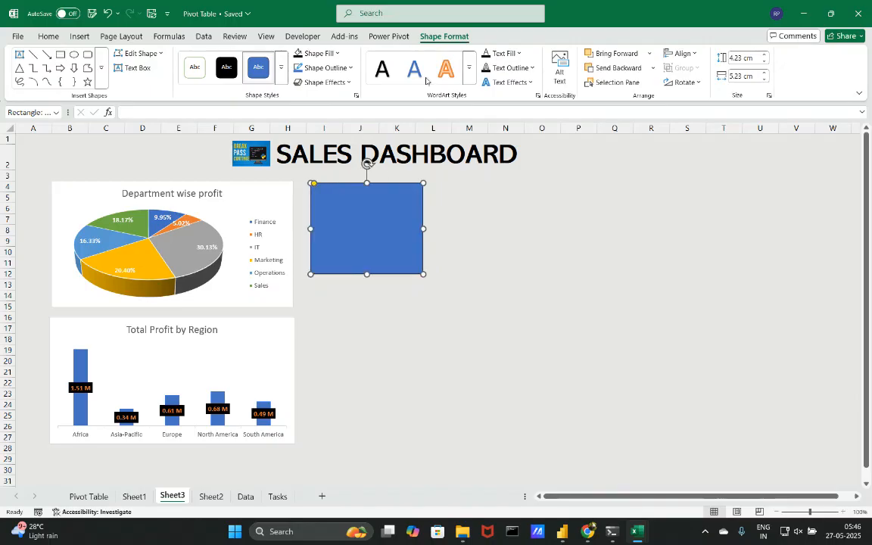
Step: Send the rectangle behind the Payment_Method slicer and nudge the slicer so the rectangle frames it evenly
{"action": "left_click", "coordinate": [605, 69]}
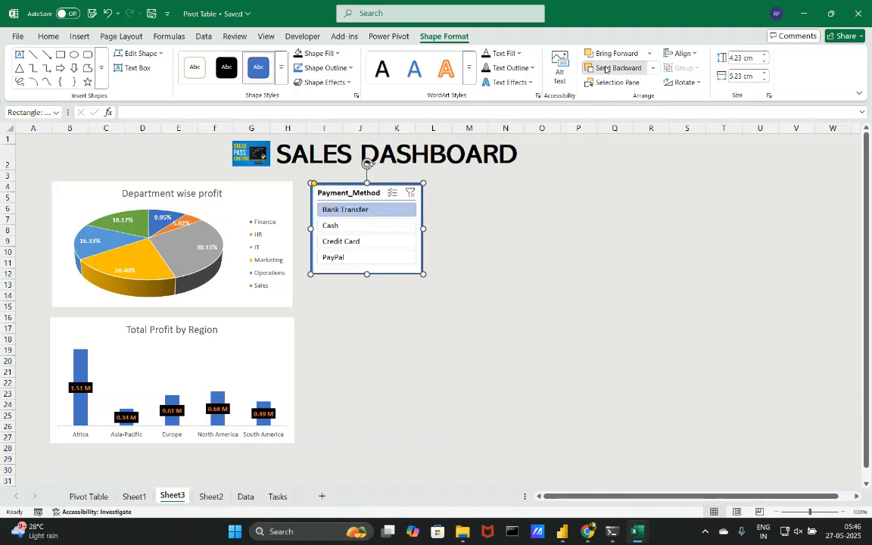
{"action": "left_click", "coordinate": [478, 250]}
{"action": "left_click_drag", "start_coordinate": [376, 187], "coordinate": [376, 187]}
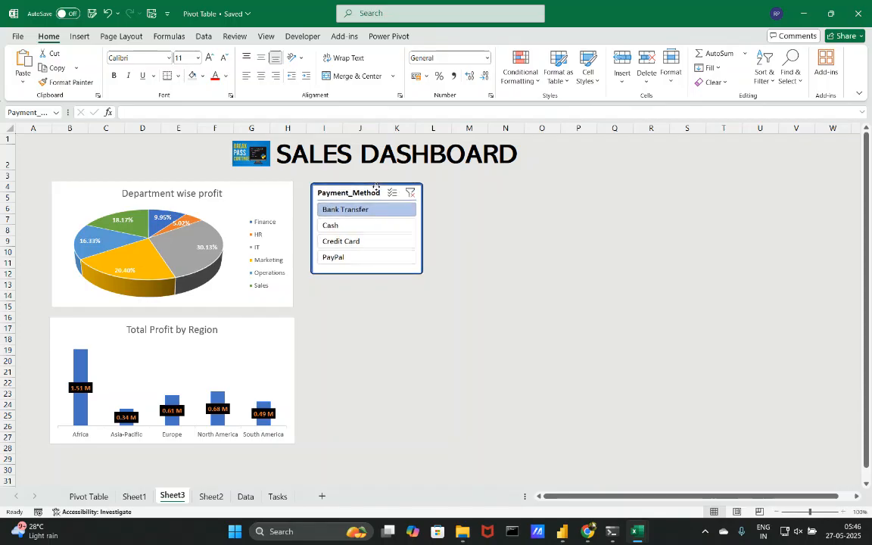
{"action": "left_click_drag", "start_coordinate": [376, 187], "coordinate": [376, 187]}
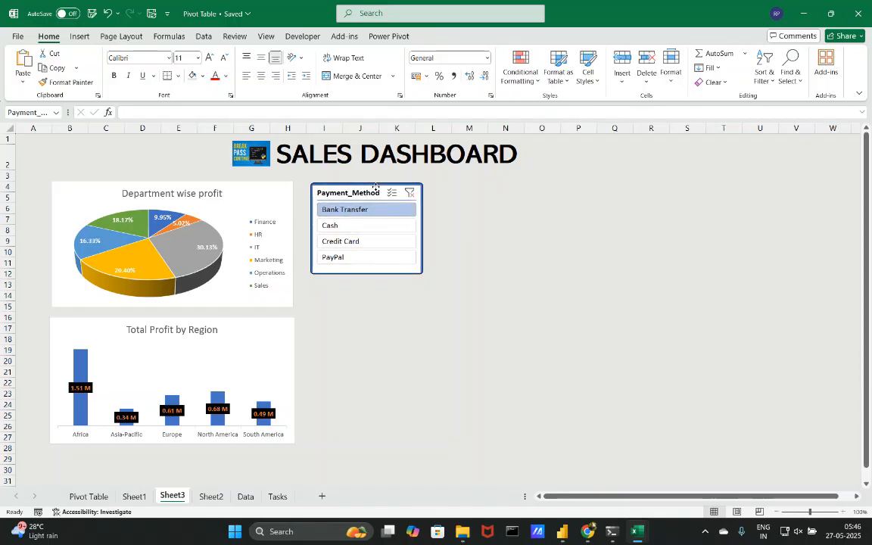
{"action": "left_click", "coordinate": [468, 209]}
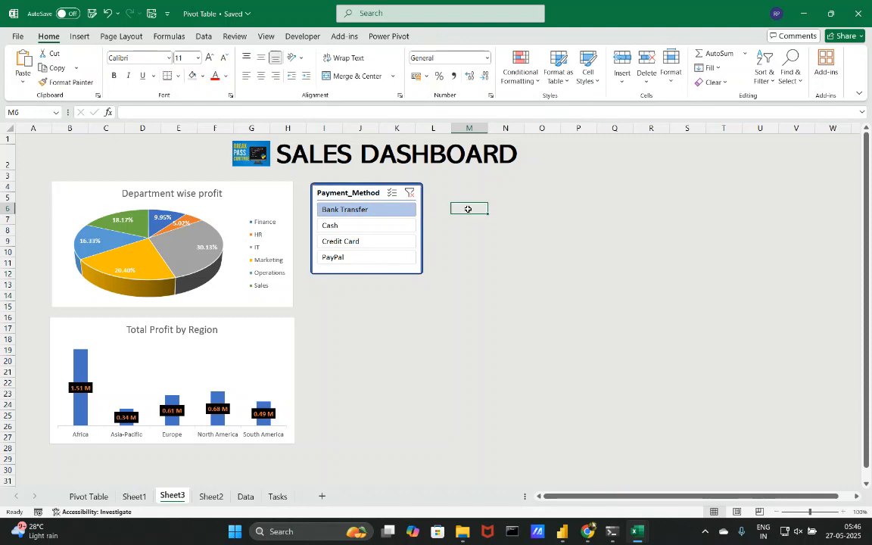
{"action": "left_click", "coordinate": [366, 183]}
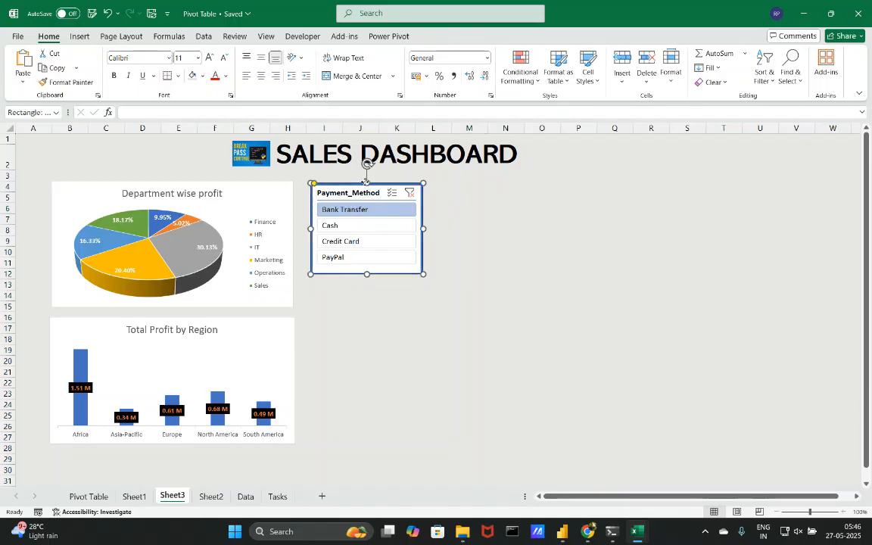
{"action": "left_click", "coordinate": [78, 37]}
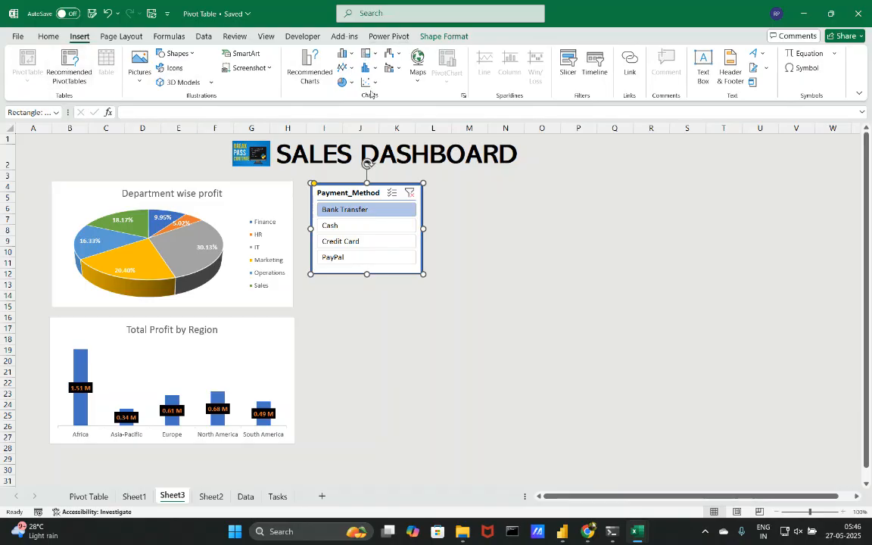
{"action": "left_click", "coordinate": [504, 176]}
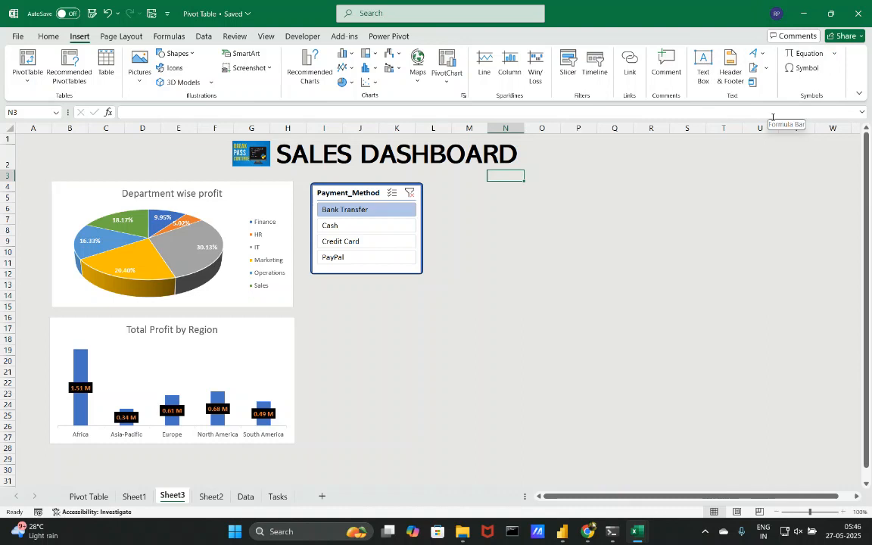
Step: Insert a text box in the empty area beside the slicer with the text SALES DASHBOARD
{"action": "left_click", "coordinate": [704, 63]}
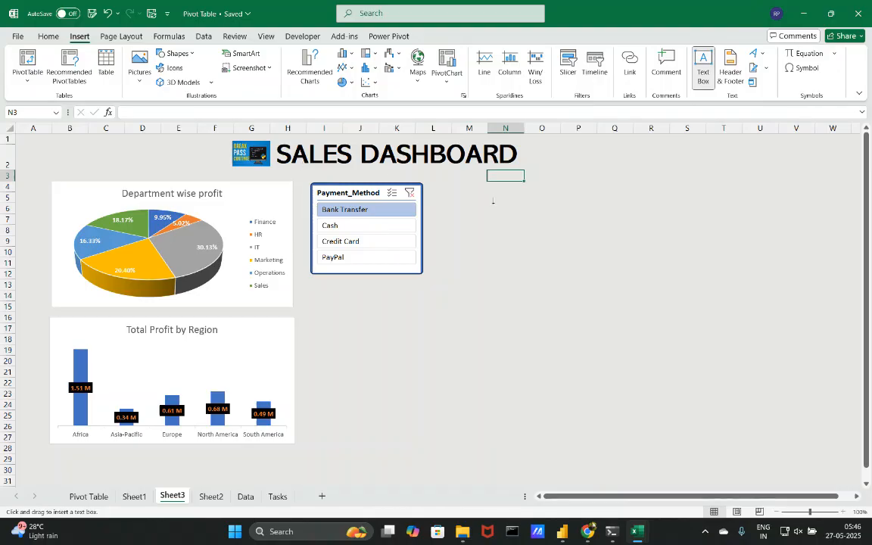
{"action": "left_click", "coordinate": [455, 203]}
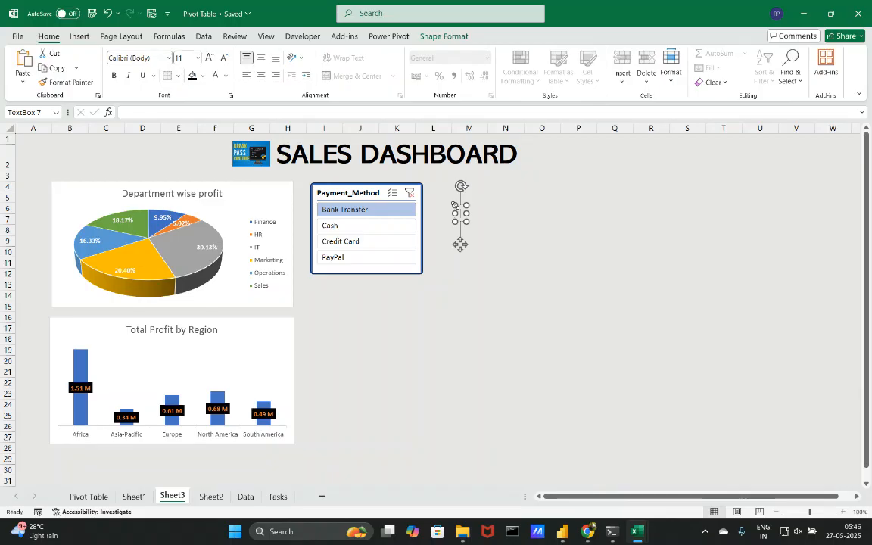
{"action": "type", "text": "SALES"}
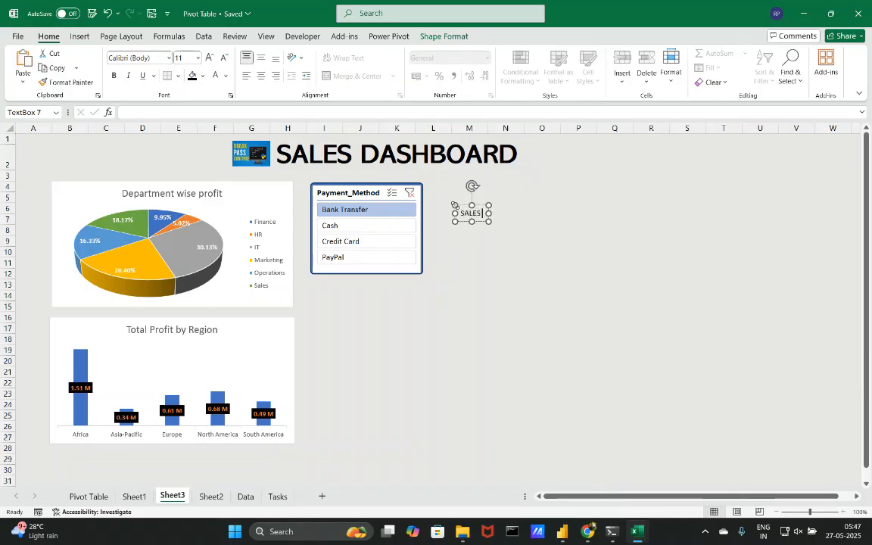
{"action": "type", "text": " DASHBOARD"}
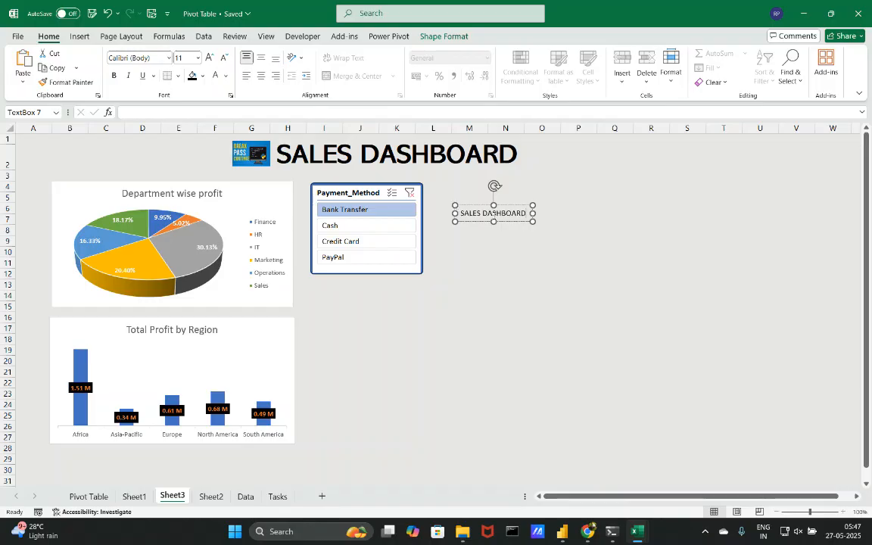
Step: Try to copy the formatting of the merged SALES DASHBOARD title cell onto the text box beside the slicer
{"action": "key", "text": "ctrl+a"}
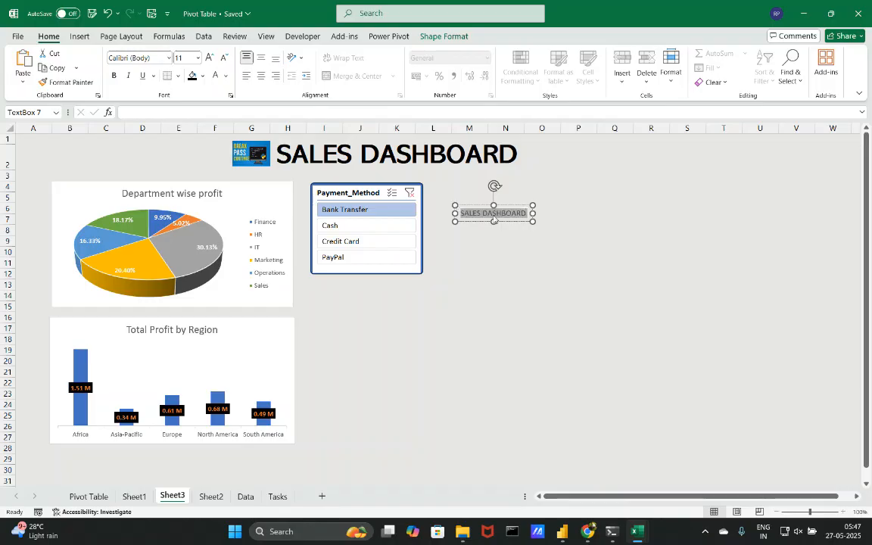
{"action": "left_click", "coordinate": [381, 163]}
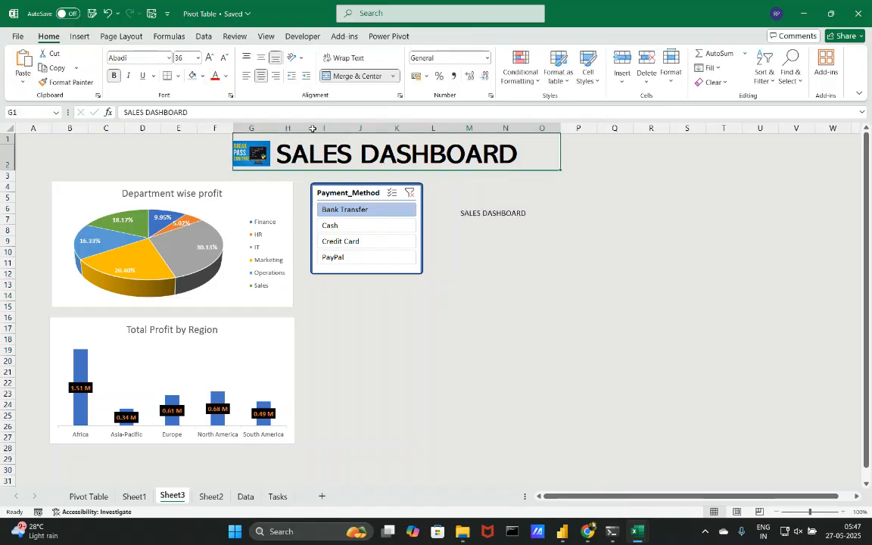
{"action": "left_click", "coordinate": [67, 82]}
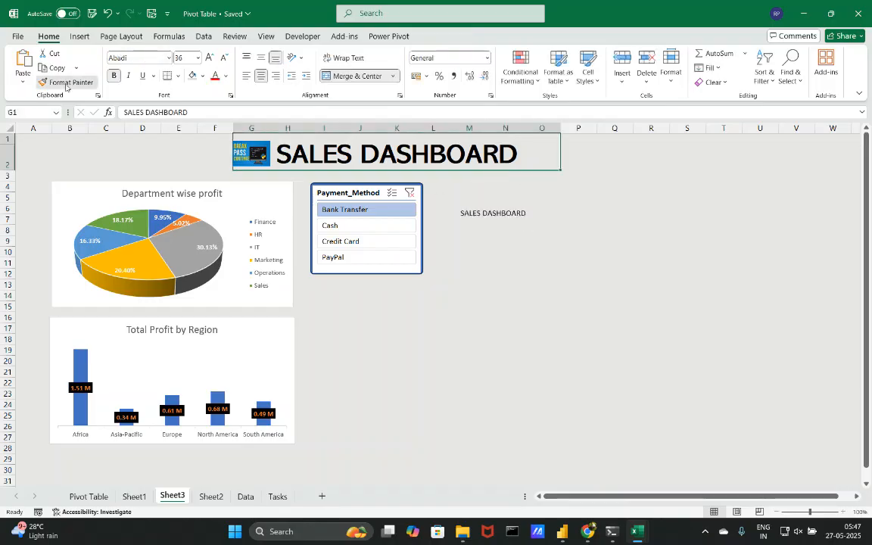
{"action": "left_click", "coordinate": [479, 215]}
Step: Format the text box's SALES DASHBOARD text as bold, 24 pt, in the Abadi font
{"action": "key", "text": "ctrl+a"}
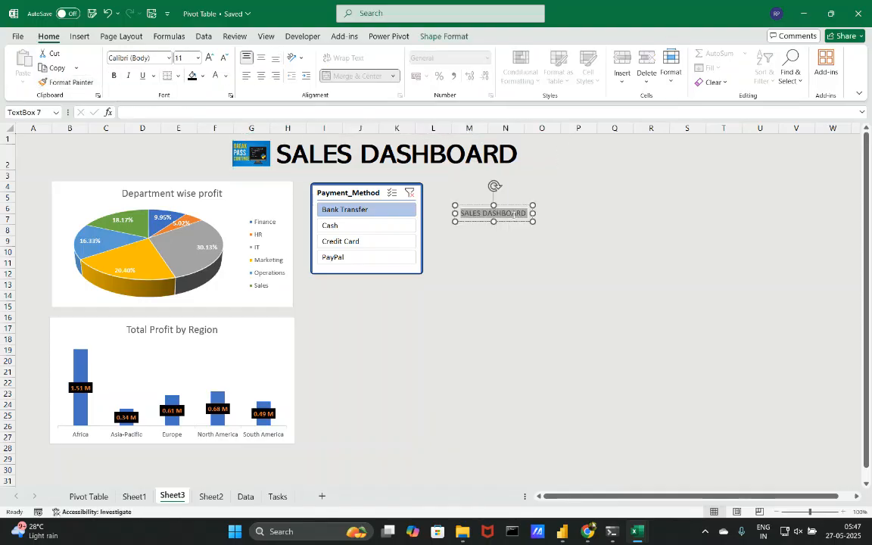
{"action": "left_click", "coordinate": [520, 197]}
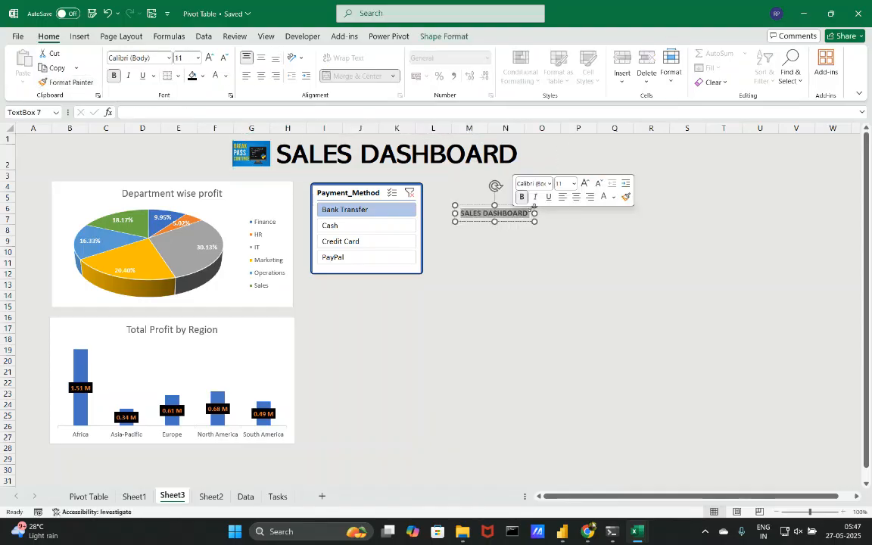
{"action": "left_click", "coordinate": [210, 59]}
{"action": "left_click", "coordinate": [210, 59]}
{"action": "left_click", "coordinate": [210, 58]}
{"action": "left_click", "coordinate": [209, 58]}
{"action": "left_click", "coordinate": [209, 58]}
{"action": "left_click", "coordinate": [209, 58]}
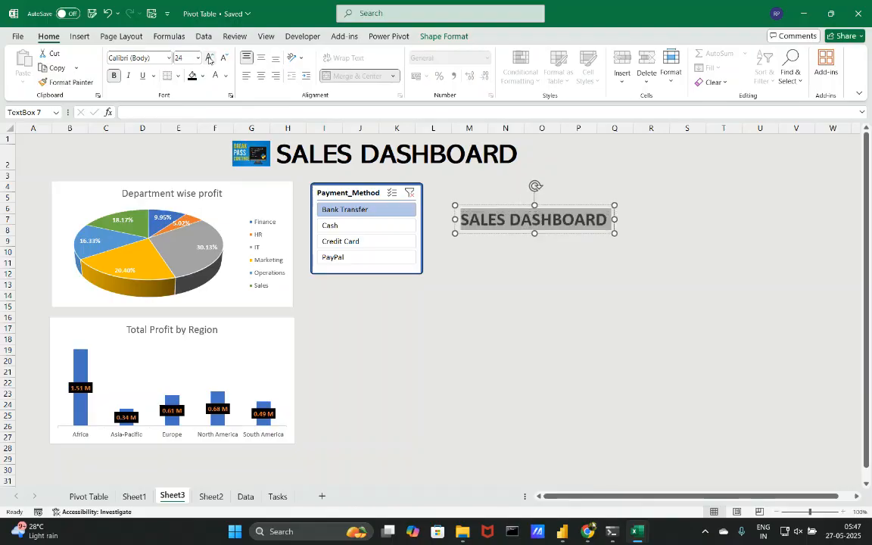
{"action": "left_click", "coordinate": [154, 59]}
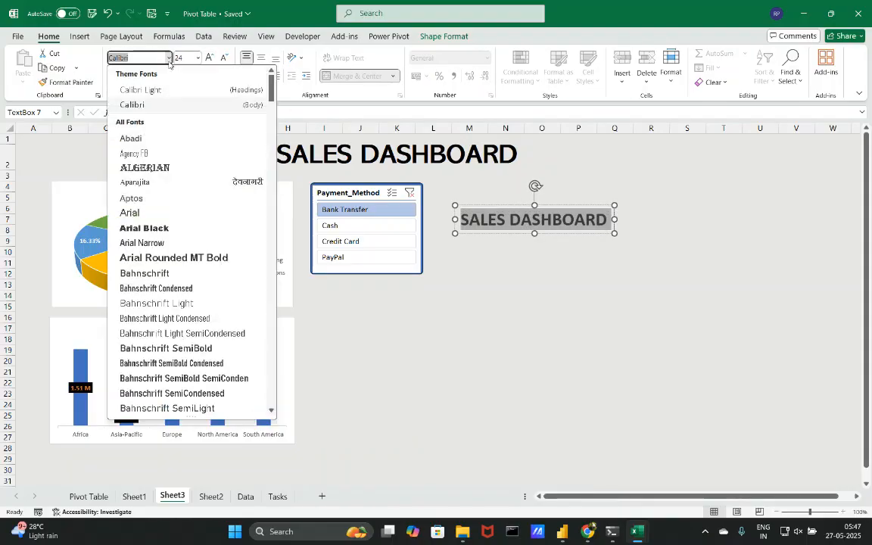
{"action": "left_click", "coordinate": [161, 140]}
{"action": "left_click", "coordinate": [462, 320]}
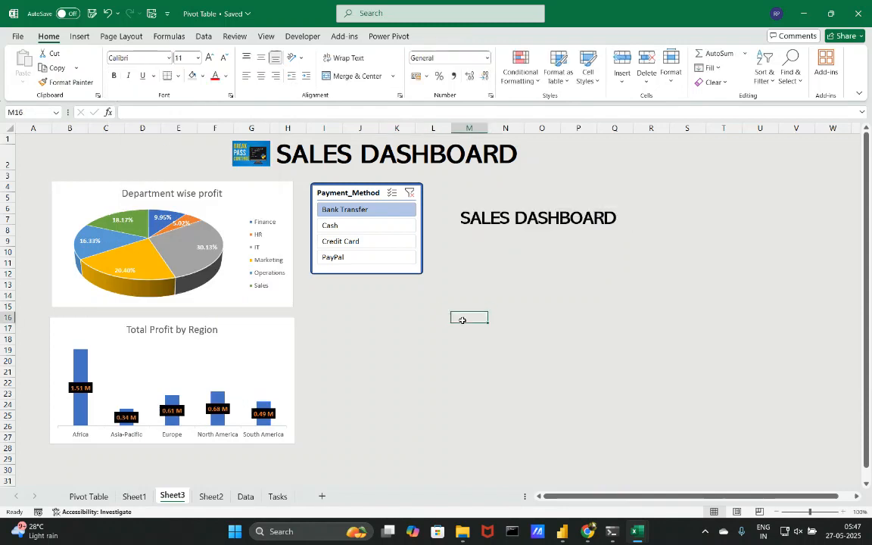
Step: Move the SALES DASHBOARD text box to the empty area right of the slicer, around columns N to R and rows 9 to 11
{"action": "left_click", "coordinate": [515, 218]}
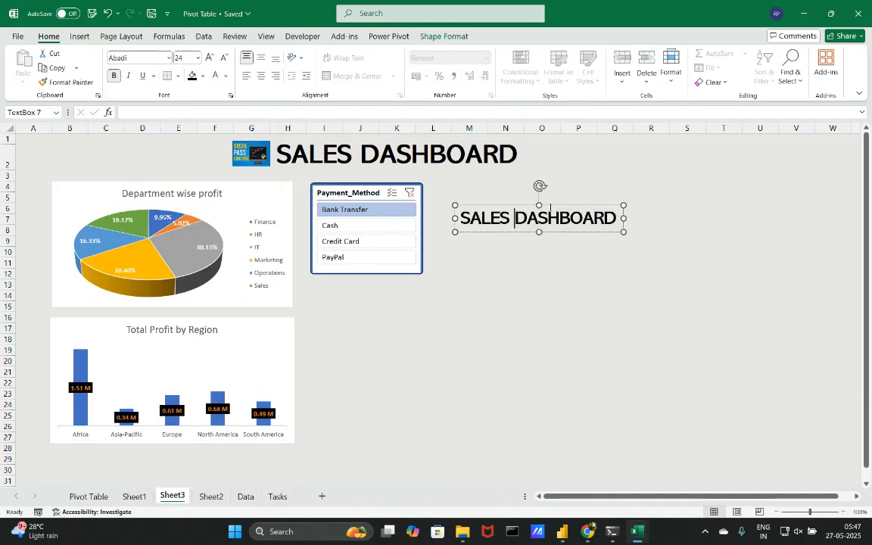
{"action": "left_click_drag", "start_coordinate": [580, 202], "coordinate": [610, 348]}
{"action": "left_click", "coordinate": [378, 142]}
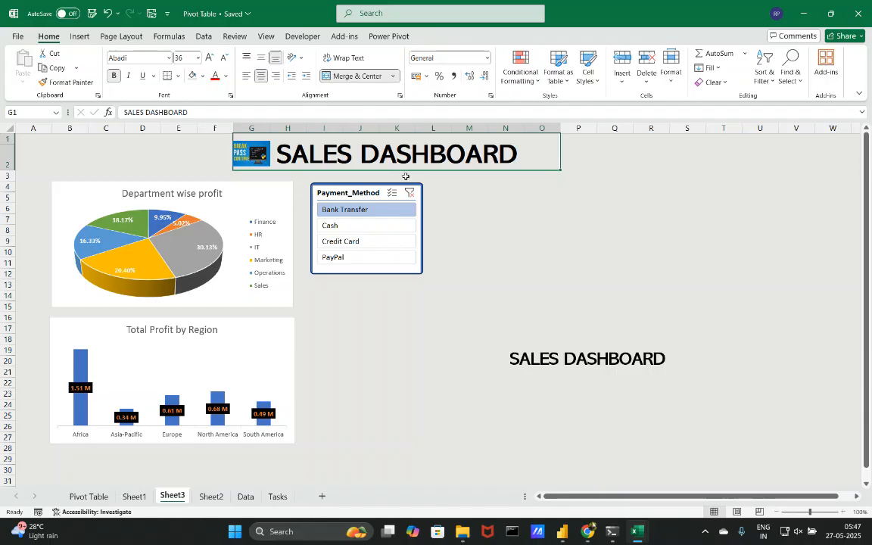
{"action": "left_click", "coordinate": [563, 359]}
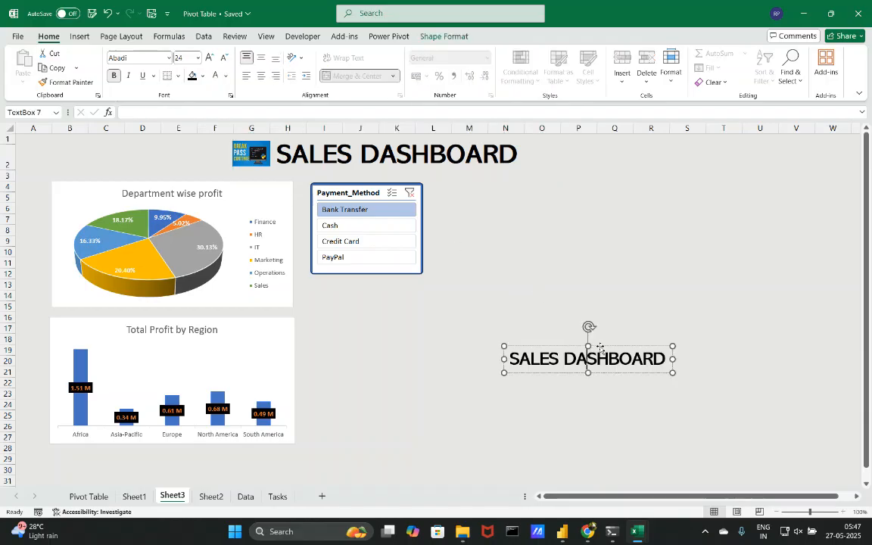
{"action": "left_click_drag", "start_coordinate": [530, 347], "coordinate": [522, 229]}
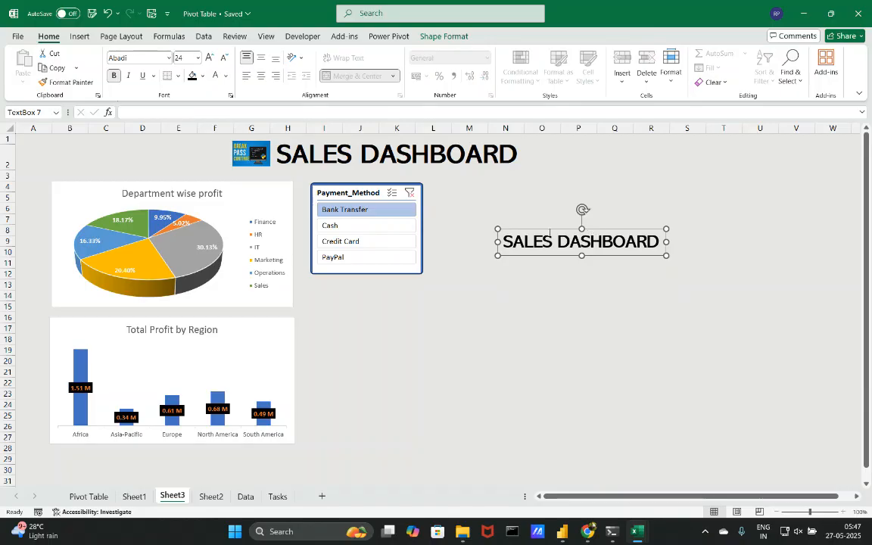
{"action": "left_click", "coordinate": [443, 36]}
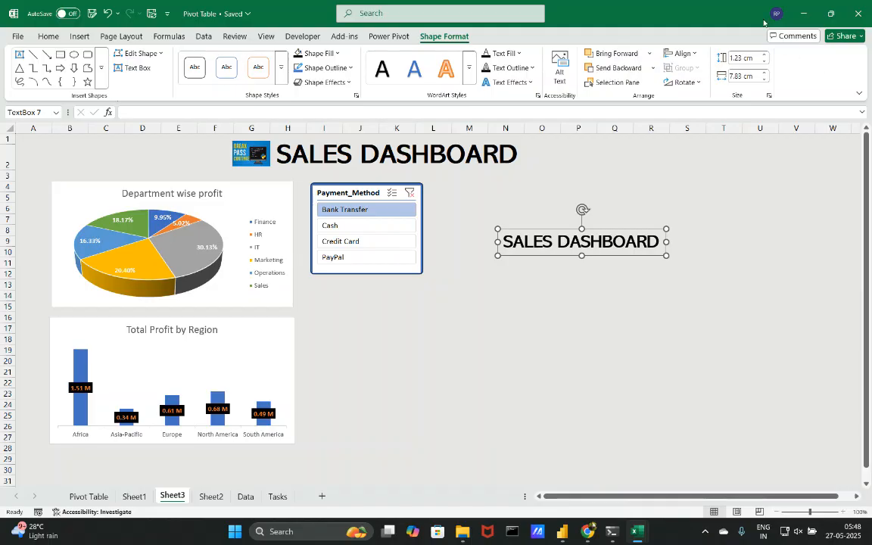
{"action": "left_click", "coordinate": [80, 36]}
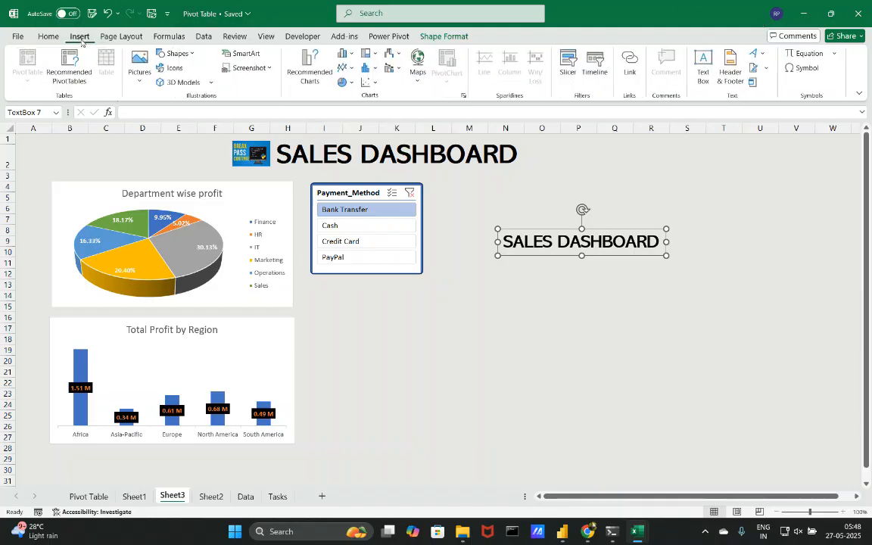
{"action": "left_click", "coordinate": [465, 349]}
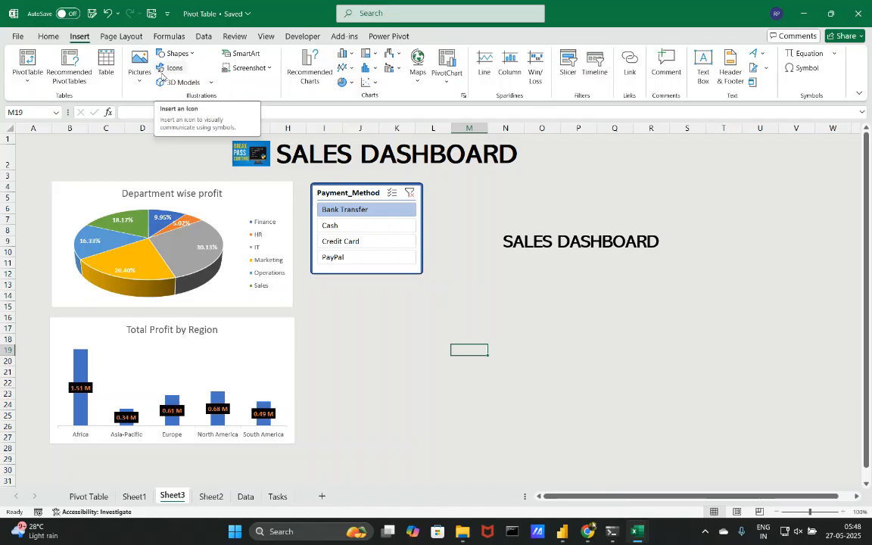
Step: Close the Pivot Table workbook without saving its changes and minimize the remaining windows to reach the desktop
{"action": "left_click", "coordinate": [863, 17]}
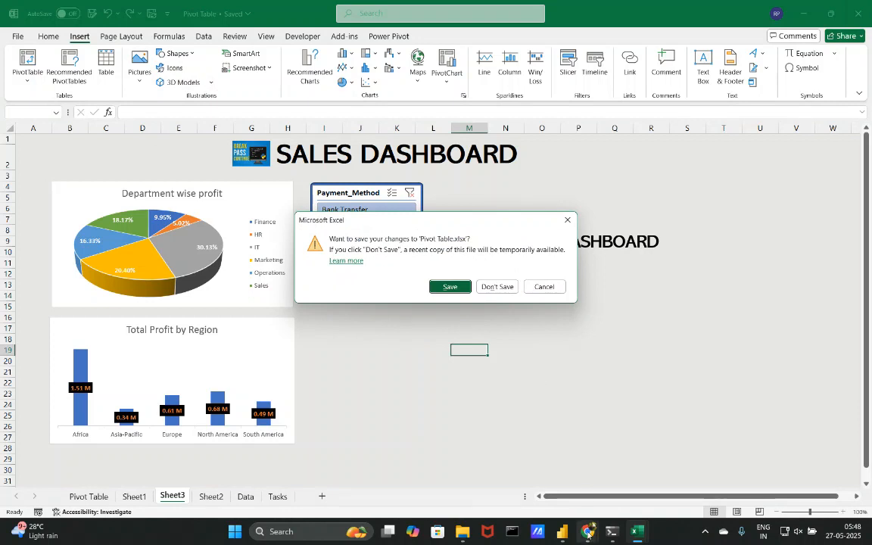
{"action": "mouse_move", "coordinate": [588, 532]}
{"action": "left_click", "coordinate": [541, 453]}
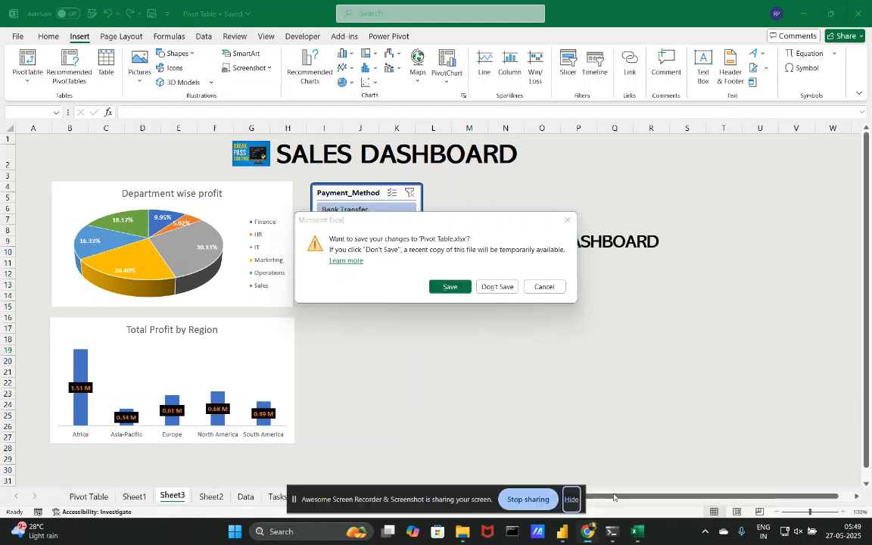
{"action": "mouse_move", "coordinate": [589, 532]}
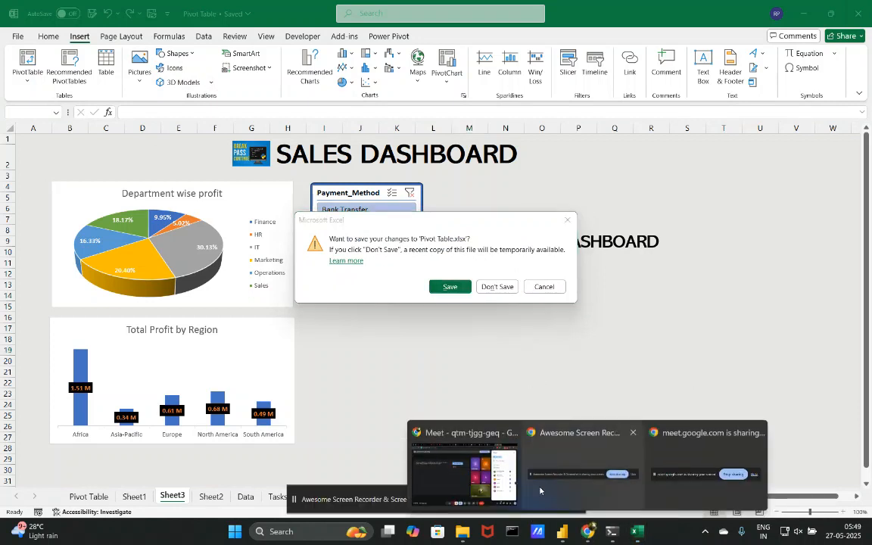
{"action": "left_click", "coordinate": [475, 484]}
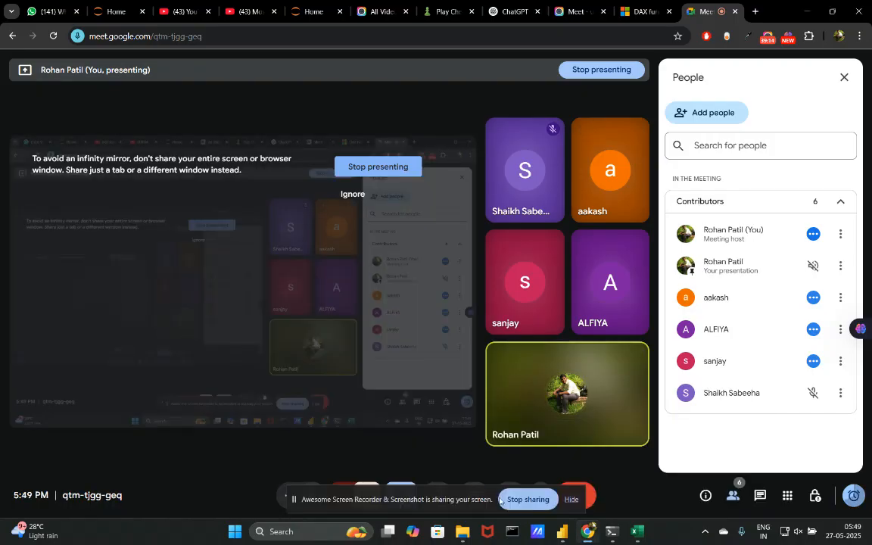
{"action": "left_click", "coordinate": [806, 12]}
{"action": "left_click", "coordinate": [505, 288]}
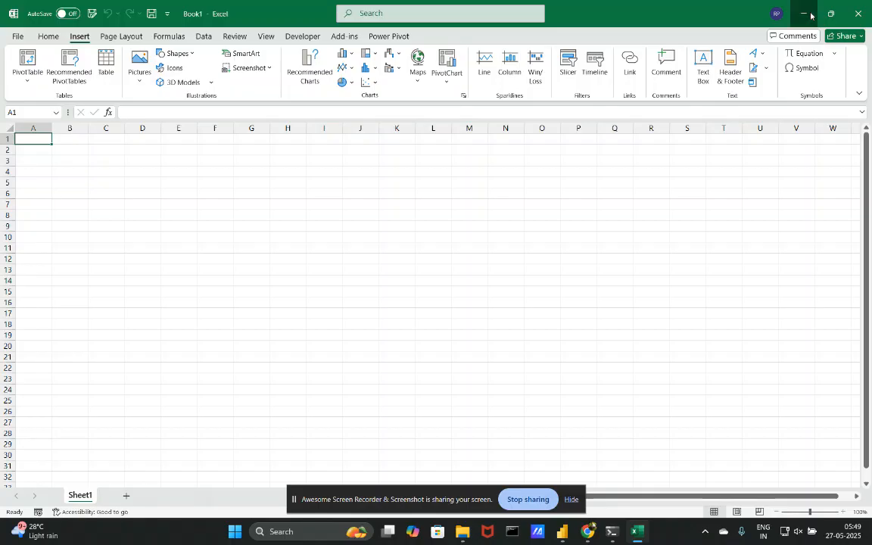
{"action": "left_click", "coordinate": [805, 12]}
{"action": "left_click", "coordinate": [806, 12]}
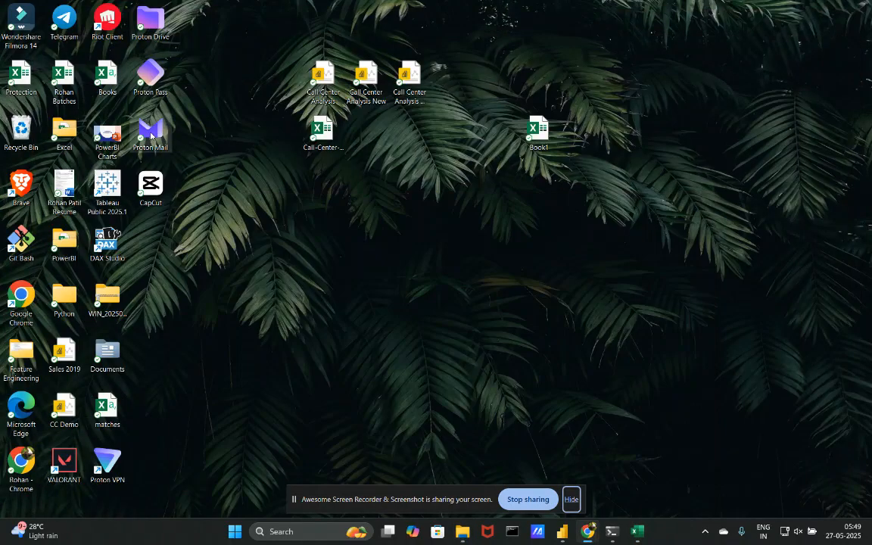
Step: Open the Blinkit Dashboard workbook from the Dashboard > Blinkit subfolder of the desktop's Excel folder
{"action": "double_click", "coordinate": [64, 125]}
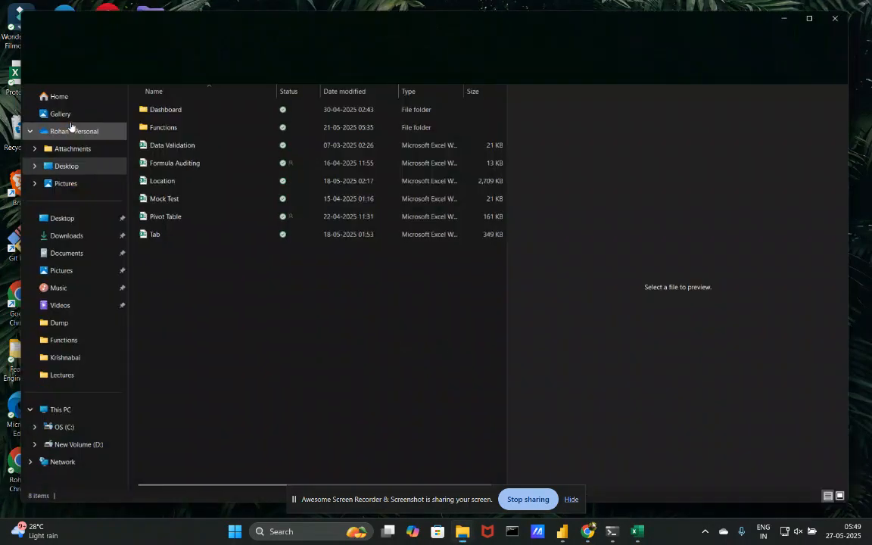
{"action": "double_click", "coordinate": [163, 105]}
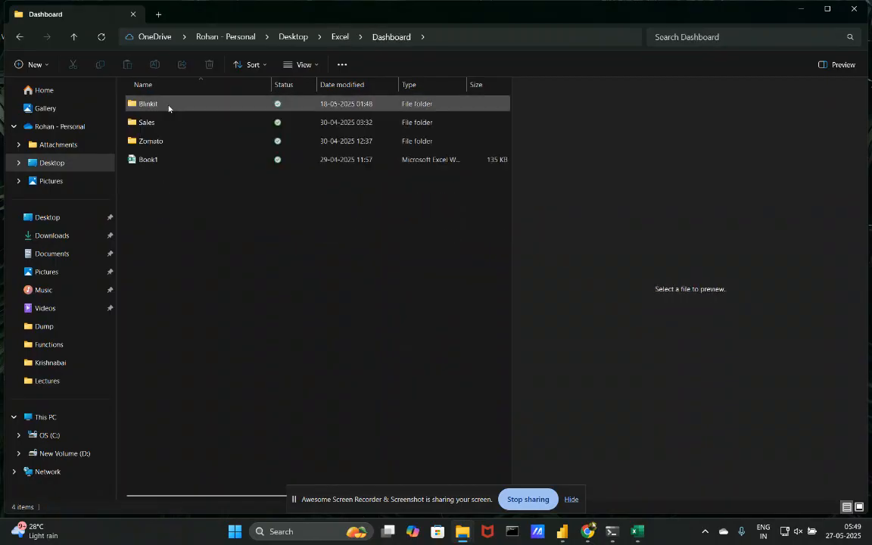
{"action": "double_click", "coordinate": [165, 106]}
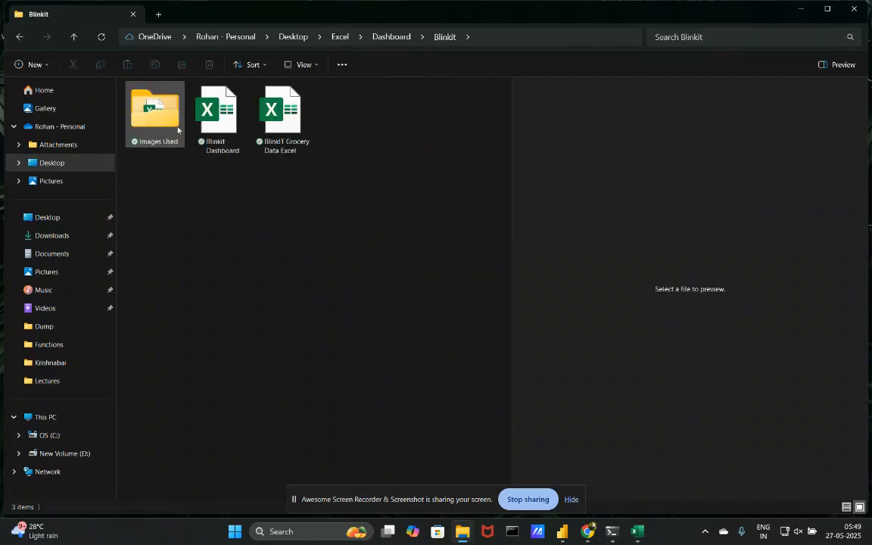
{"action": "double_click", "coordinate": [220, 129]}
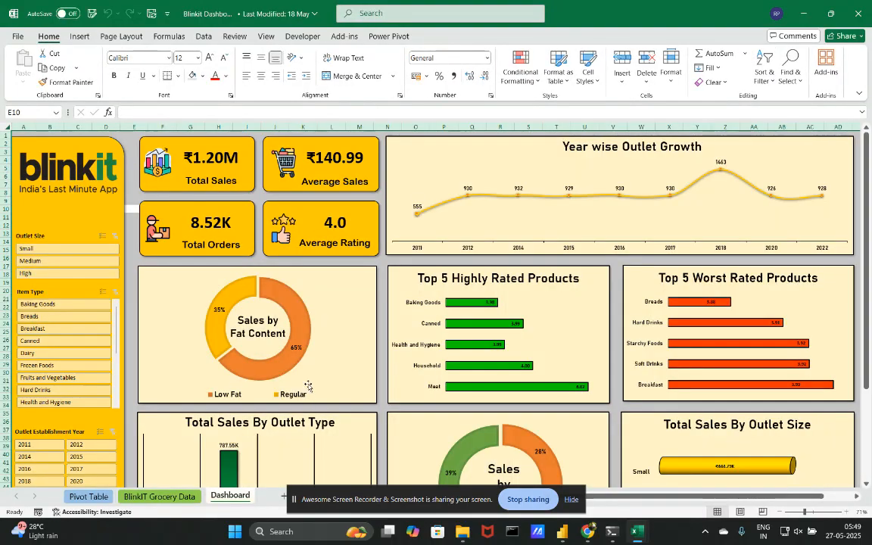
Step: Show the Dashboard sheet in full-screen mode, hide the screen-sharing bar and zoom so the entire dashboard fits the window
{"action": "scroll", "coordinate": [285, 369], "scroll_direction": "down", "scroll_amount": 1, "text": "ctrl"}
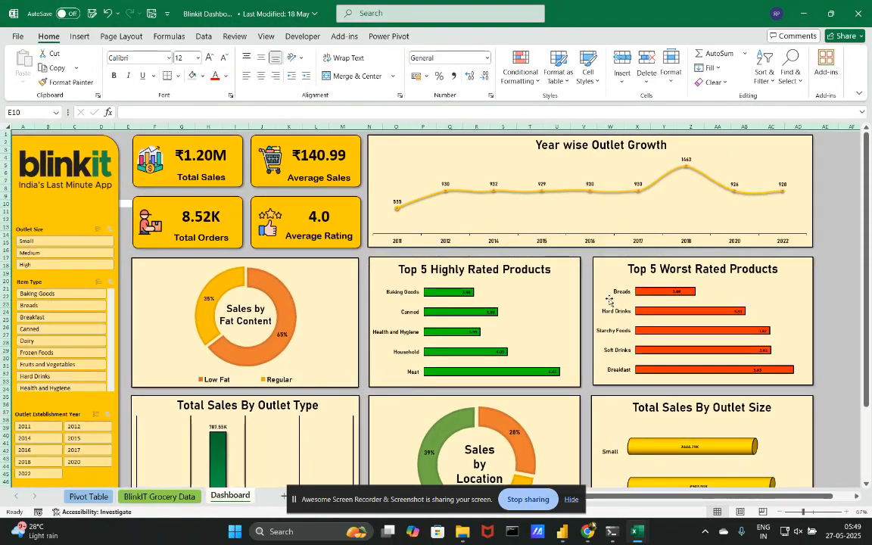
{"action": "scroll", "coordinate": [610, 300], "scroll_direction": "up", "scroll_amount": 2, "text": "ctrl"}
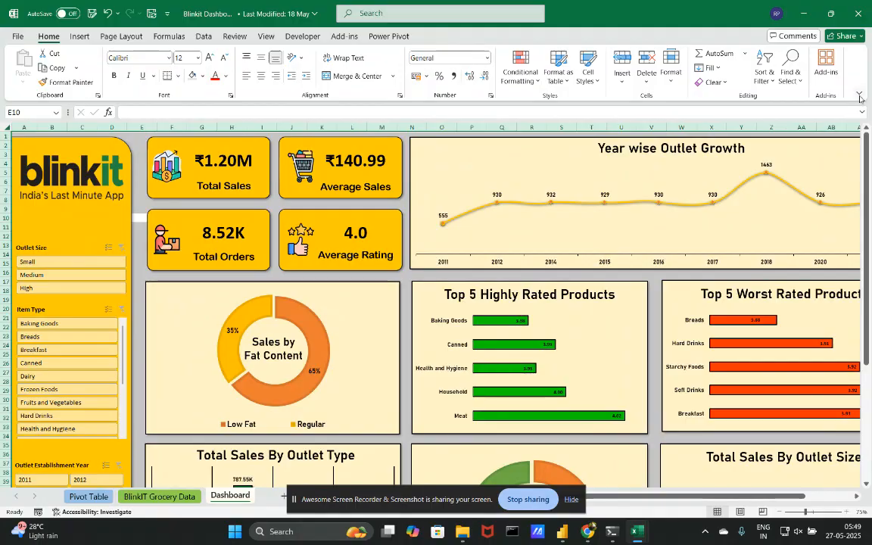
{"action": "left_click", "coordinate": [859, 98]}
{"action": "left_click", "coordinate": [795, 124]}
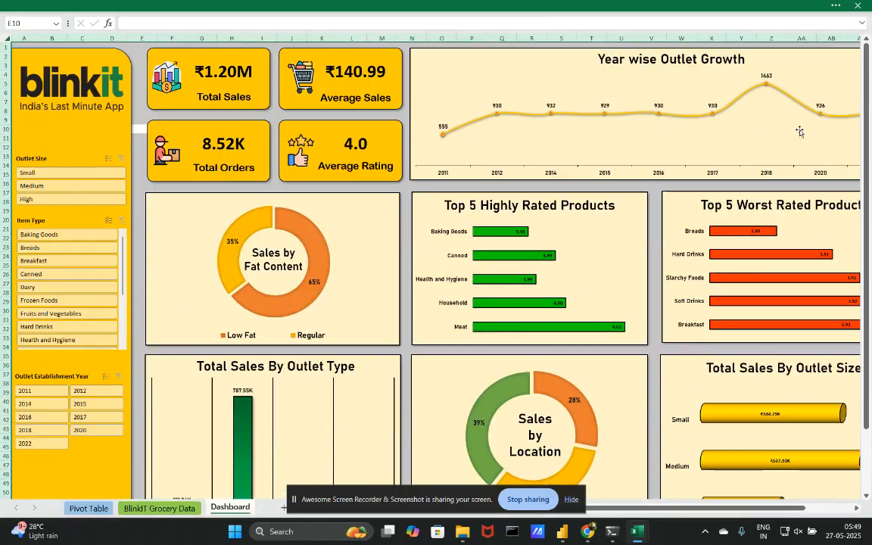
{"action": "left_click", "coordinate": [571, 501]}
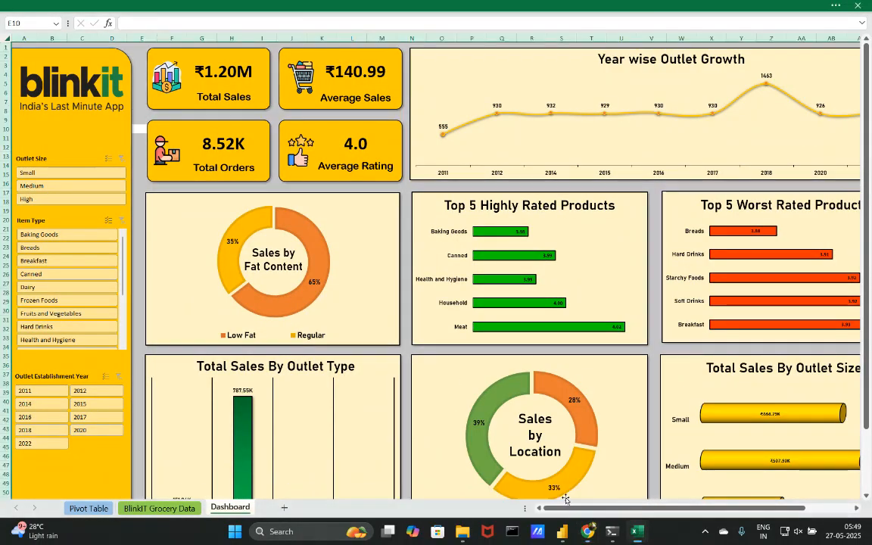
{"action": "left_click", "coordinate": [143, 184]}
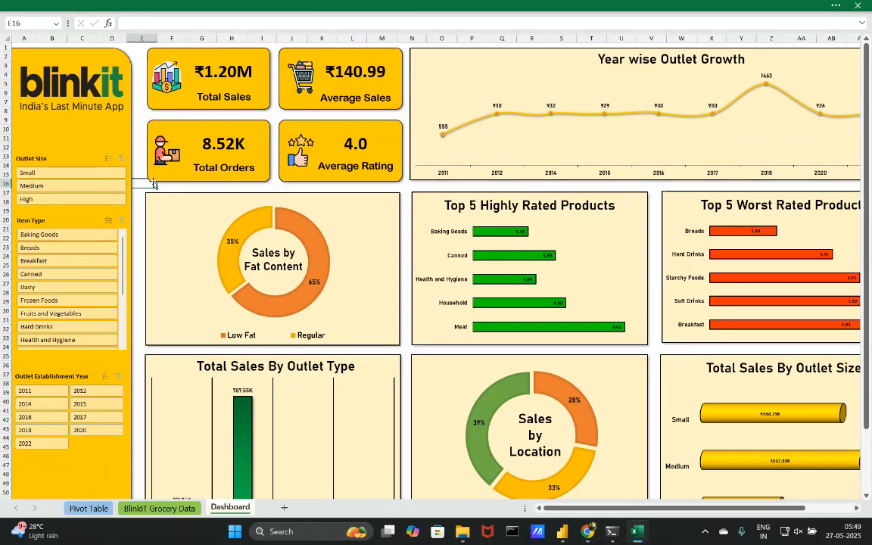
{"action": "scroll", "coordinate": [154, 184], "scroll_direction": "down", "scroll_amount": 2}
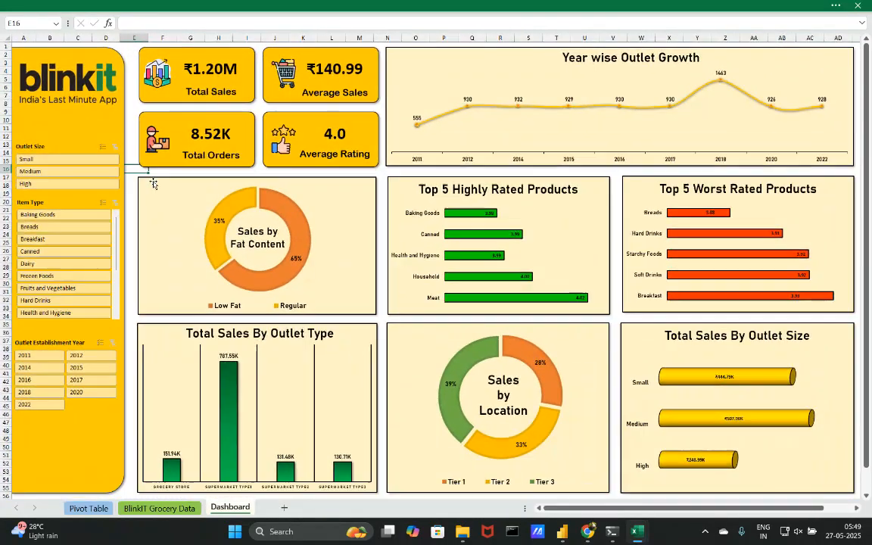
Step: Examine the BlinkIT Grocery Data table and the summaries on the Pivot Table sheet, and return to the Dashboard sheet
{"action": "left_click", "coordinate": [168, 510]}
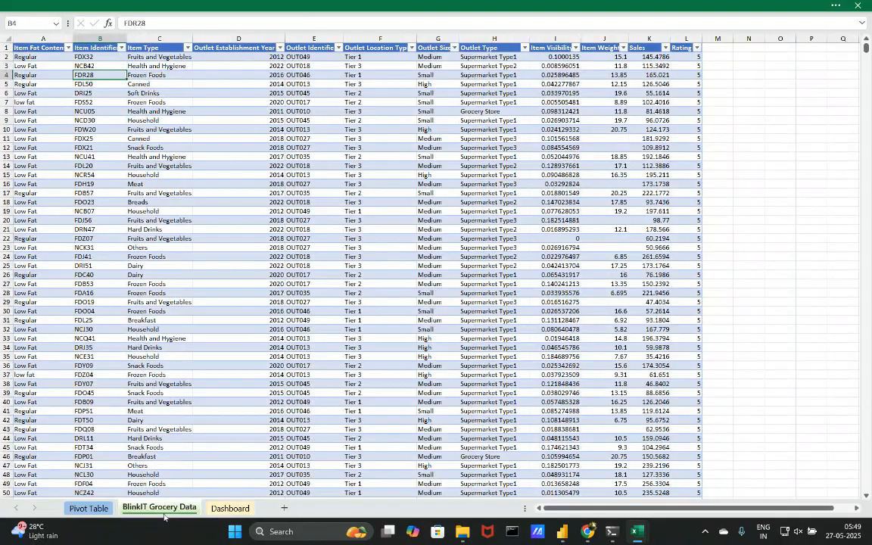
{"action": "left_click", "coordinate": [88, 510]}
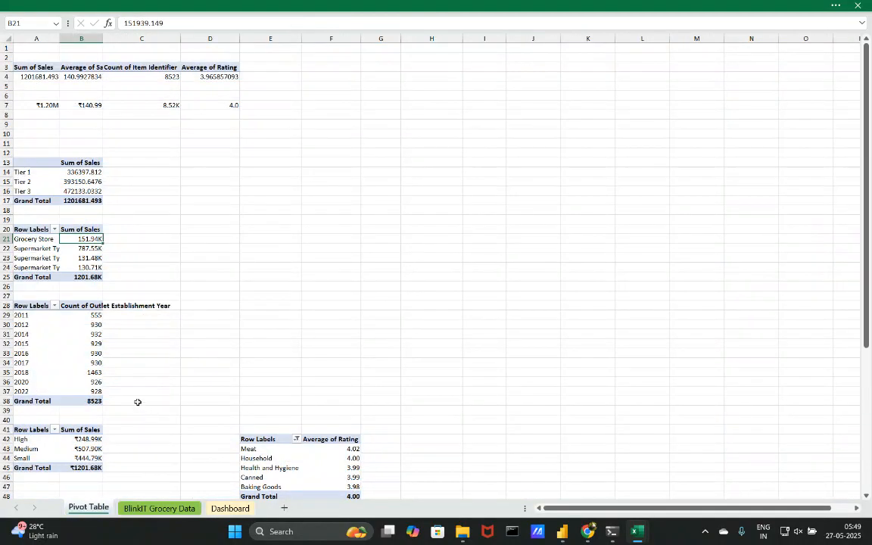
{"action": "scroll", "coordinate": [146, 249], "scroll_direction": "down", "scroll_amount": 5}
{"action": "scroll", "coordinate": [147, 251], "scroll_direction": "down", "scroll_amount": 8}
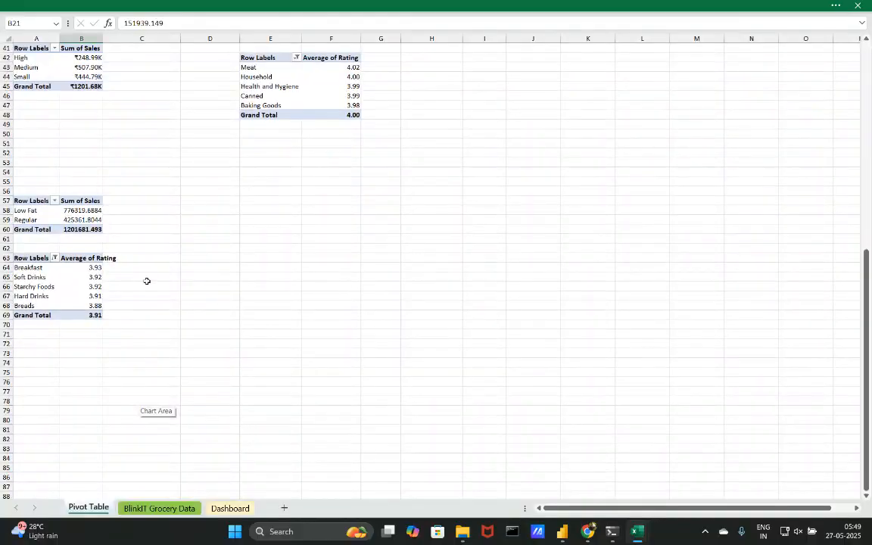
{"action": "left_click", "coordinate": [230, 507]}
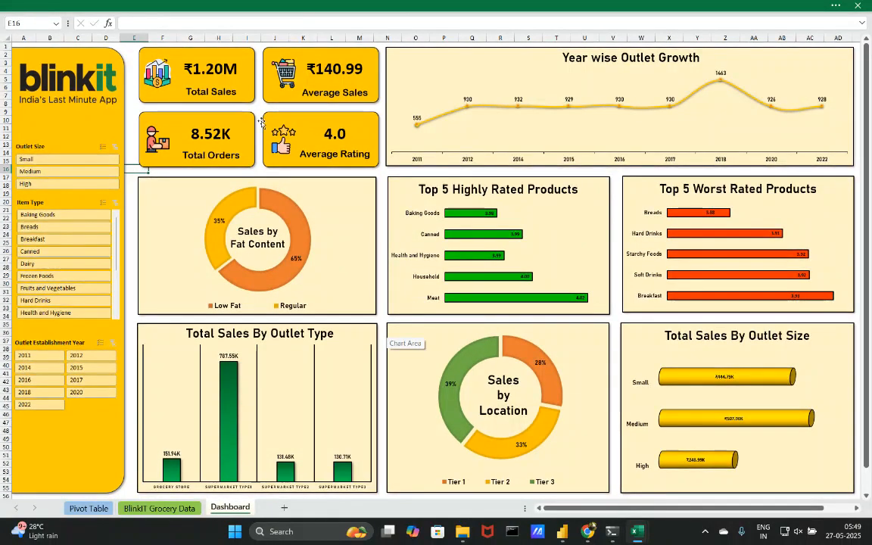
Step: Filter the dashboard with the Outlet Size slicer by Small, by High, and finally by Medium
{"action": "left_click", "coordinate": [69, 154]}
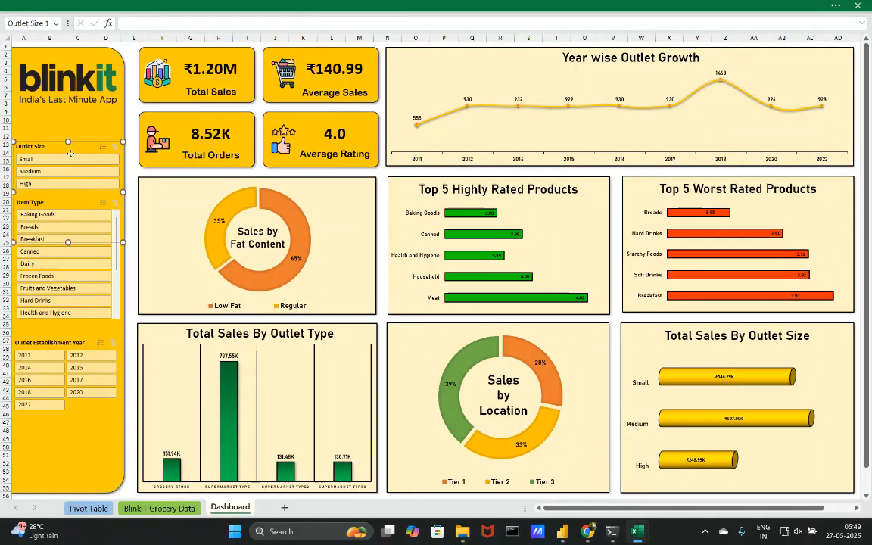
{"action": "left_click", "coordinate": [67, 159]}
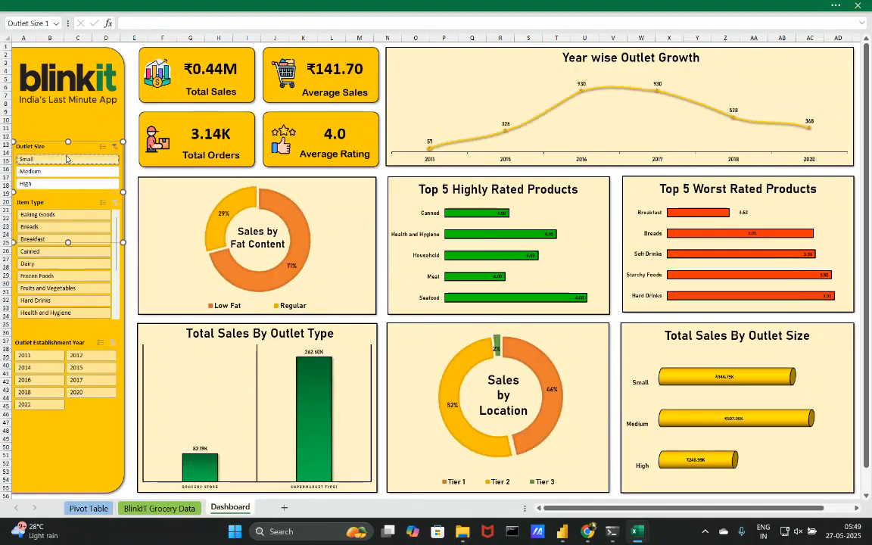
{"action": "left_click", "coordinate": [65, 183]}
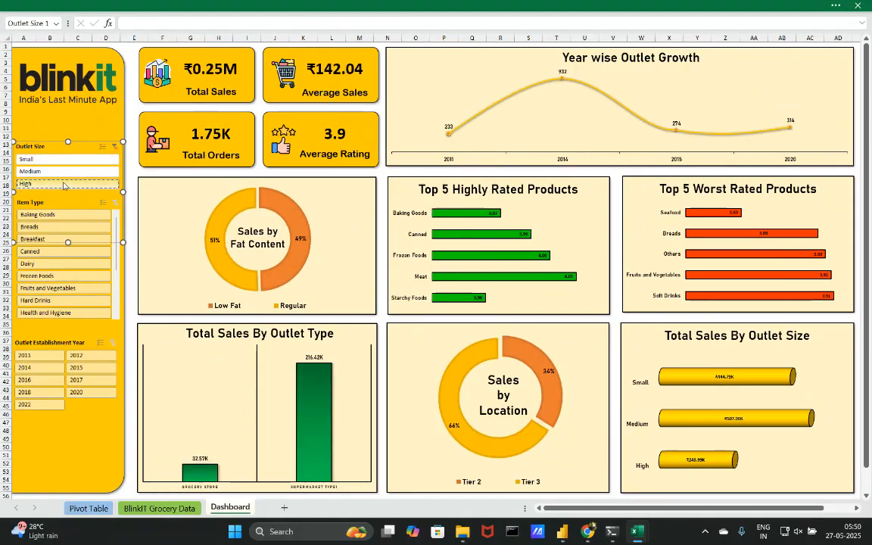
{"action": "left_click", "coordinate": [67, 173]}
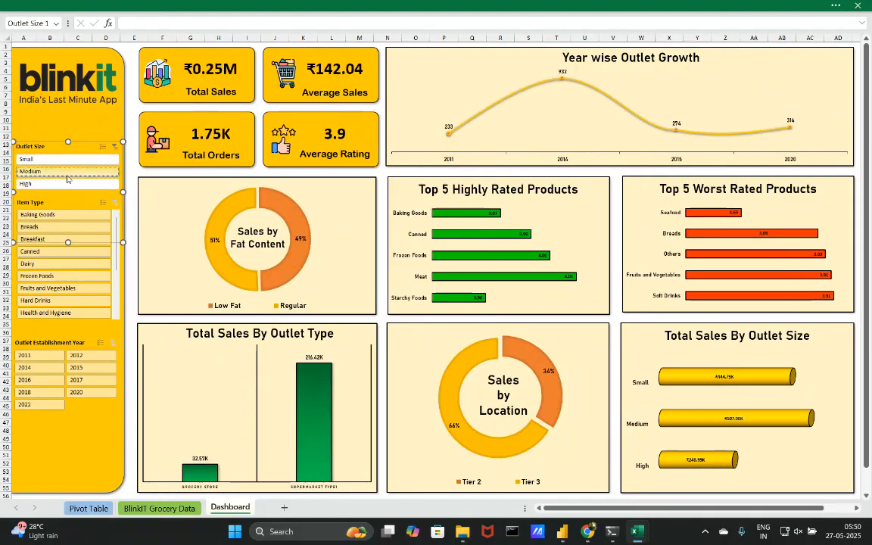
Step: Filter the dashboard to the Frozen Foods item type, and try establishment years 2016, 2015 and 2014 before settling on 2015
{"action": "left_click", "coordinate": [55, 238]}
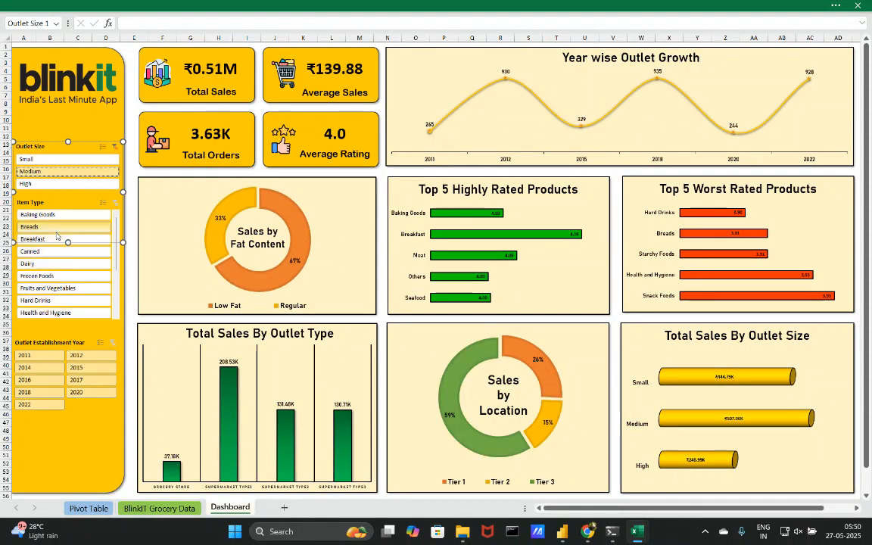
{"action": "left_click", "coordinate": [62, 276]}
{"action": "left_click", "coordinate": [34, 379]}
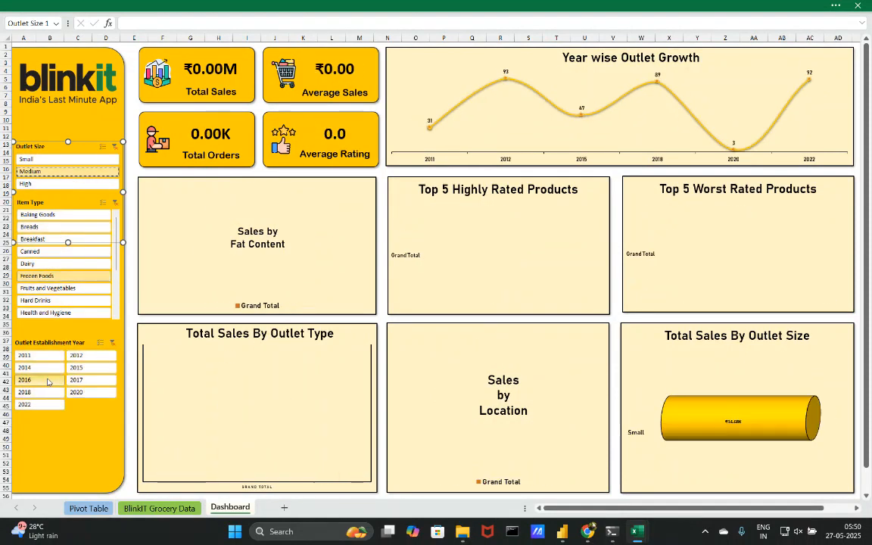
{"action": "left_click", "coordinate": [76, 368]}
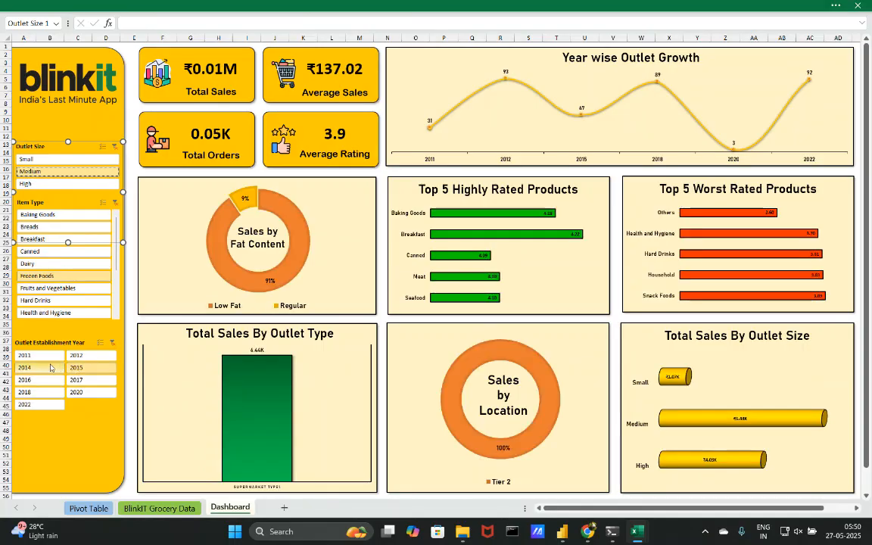
{"action": "left_click", "coordinate": [51, 368]}
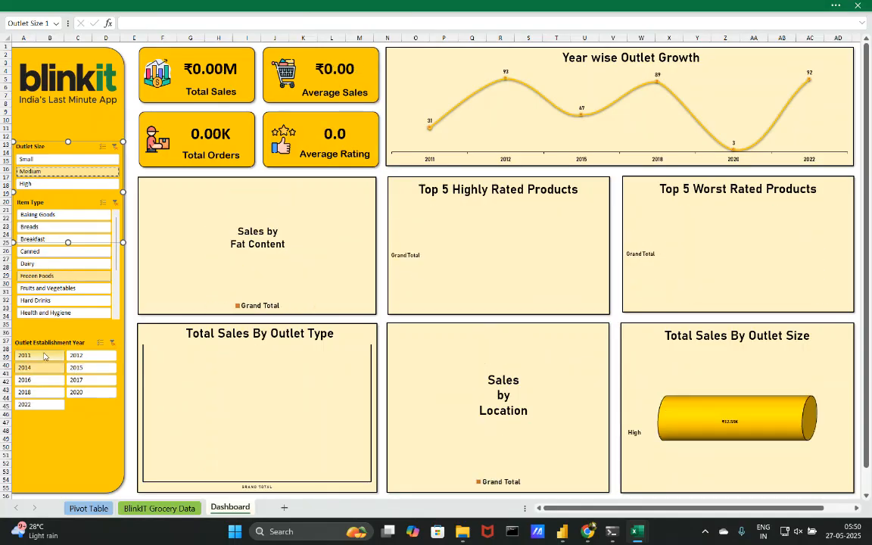
{"action": "left_click", "coordinate": [85, 368]}
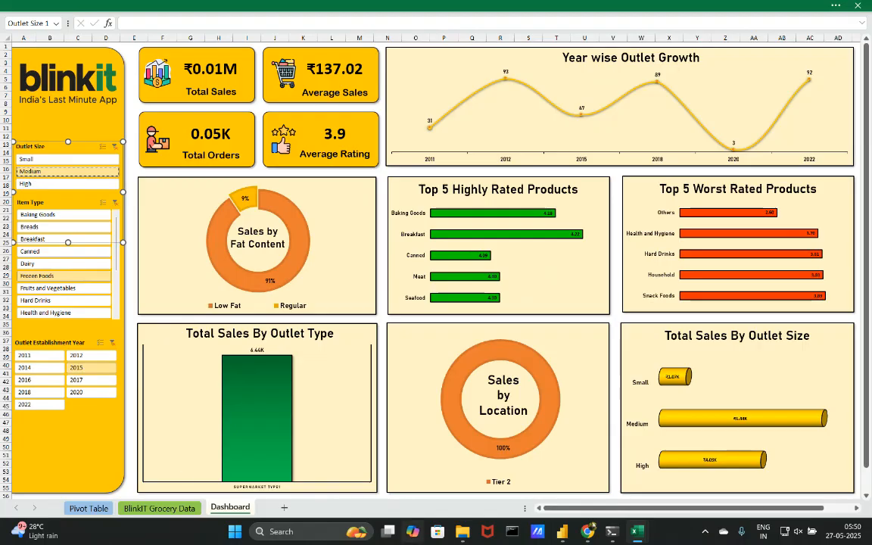
Step: Switch to the Google Meet window in Chrome and open the screen recorder extension's recording controls
{"action": "mouse_move", "coordinate": [588, 534]}
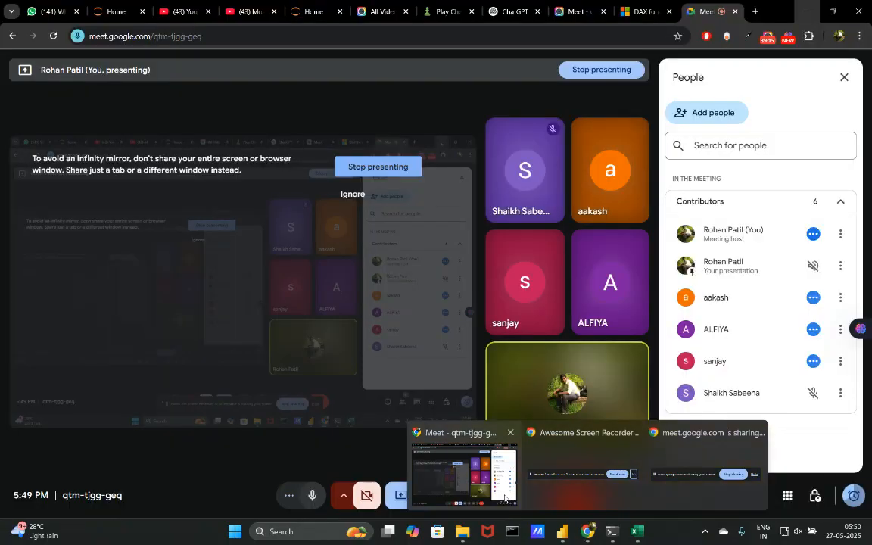
{"action": "left_click", "coordinate": [505, 495]}
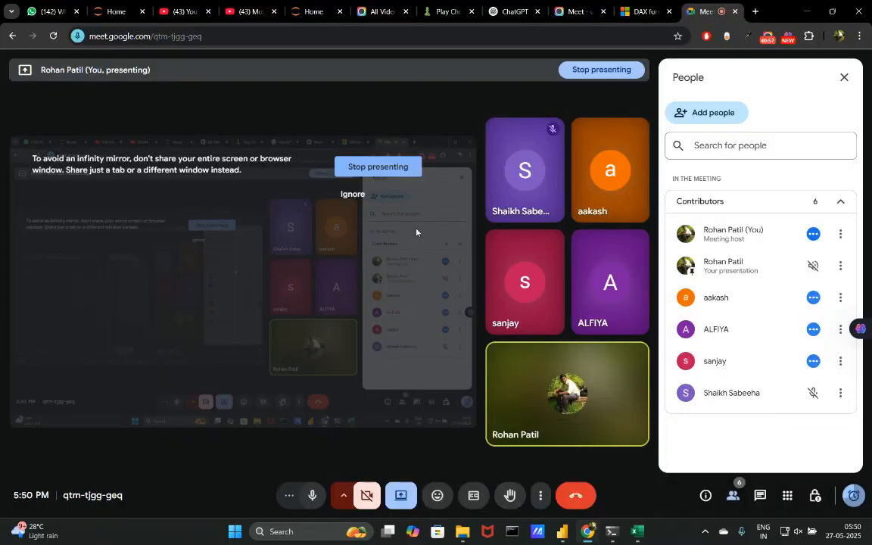
{"action": "left_click", "coordinate": [768, 35]}
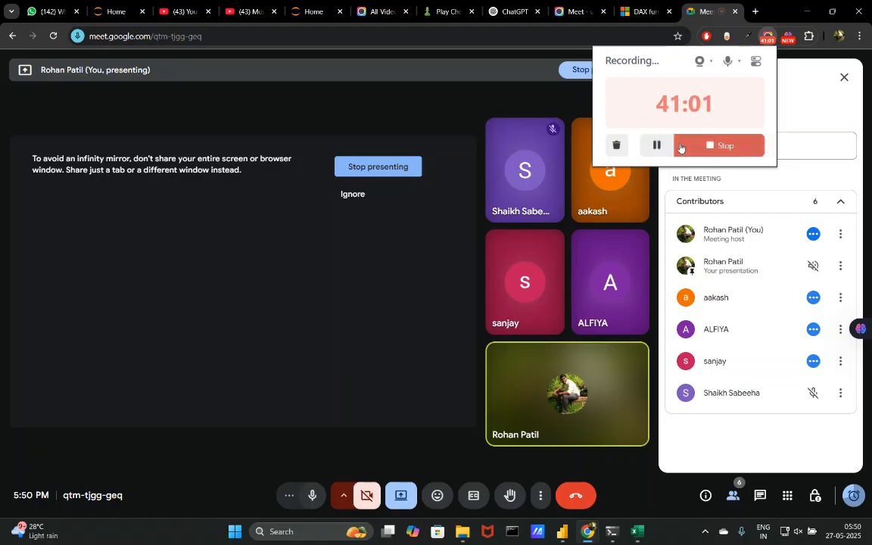